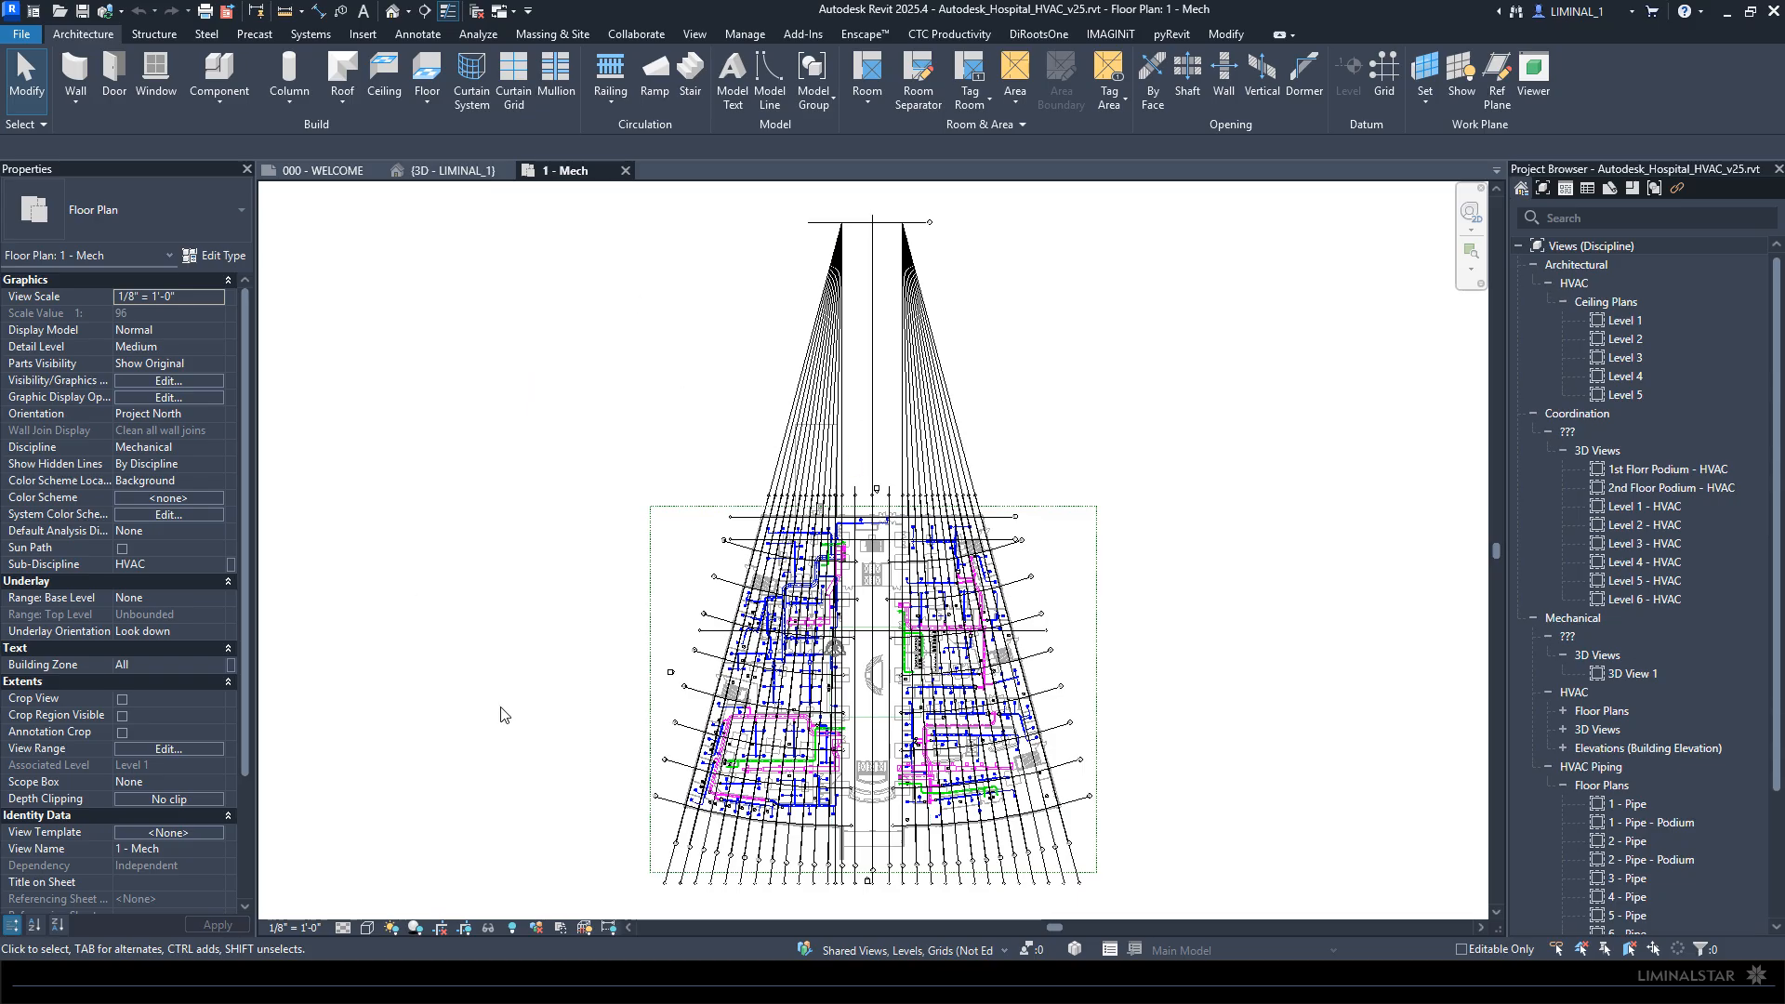
middle_click_drag(658, 430, 638, 378)
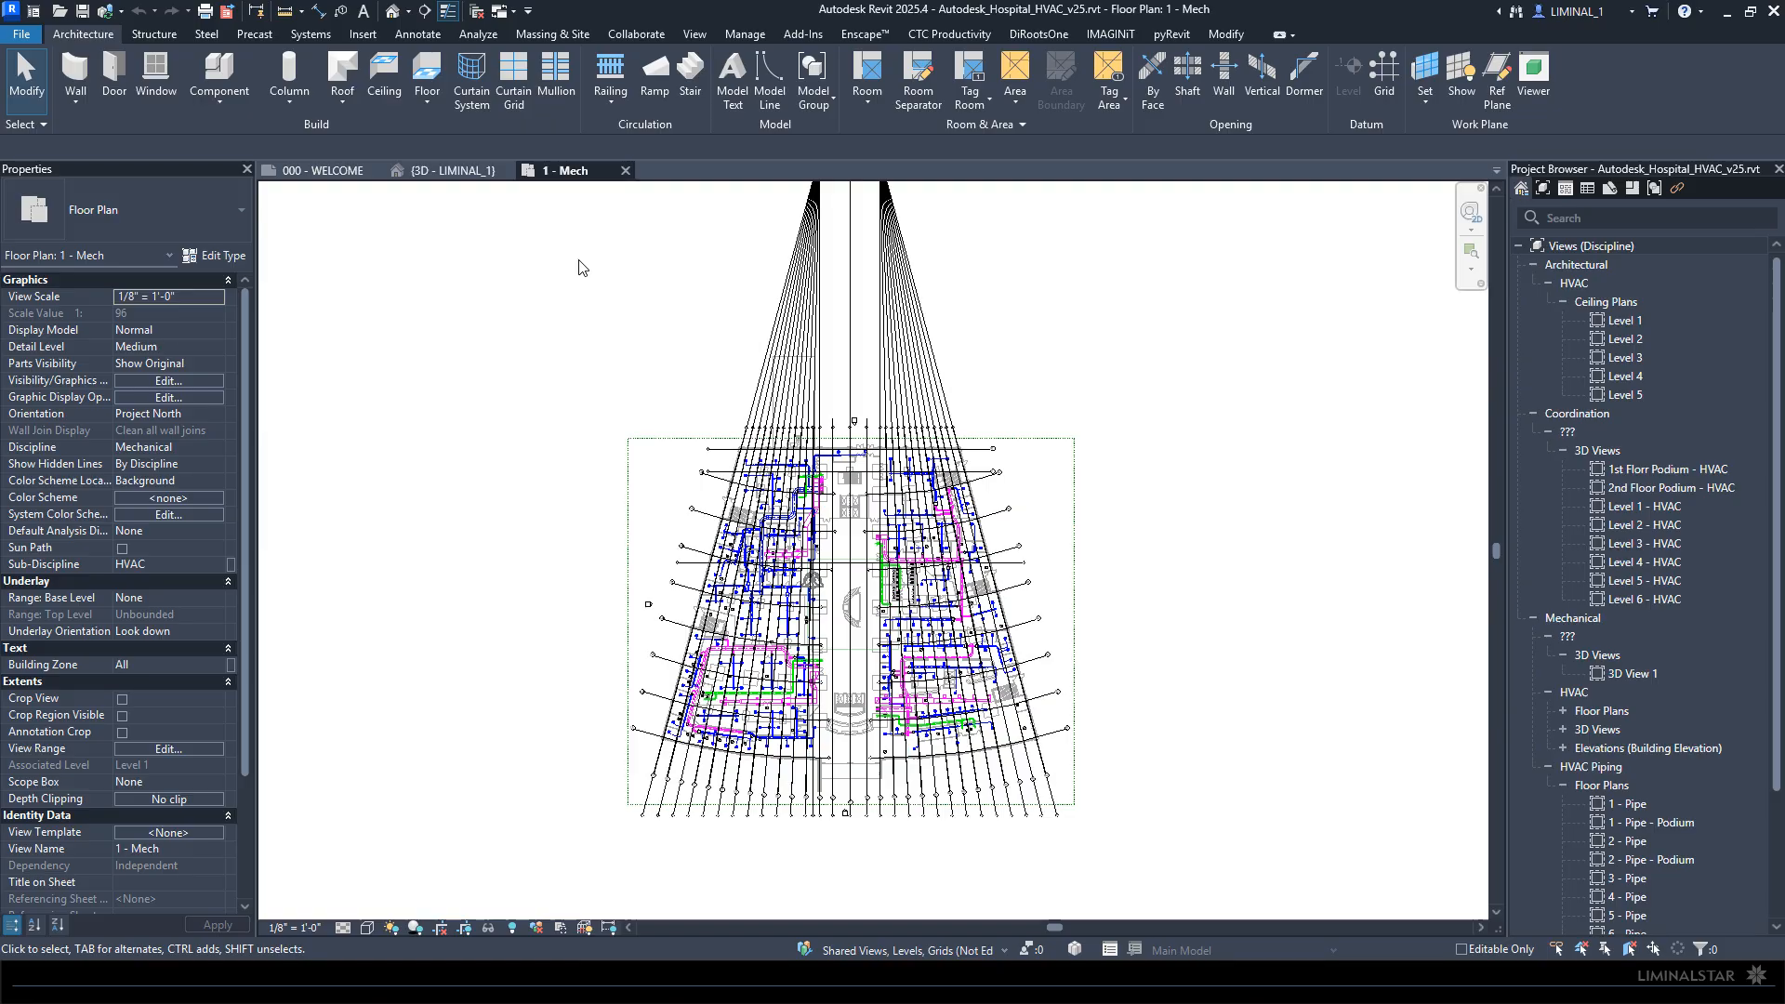
scroll(703, 729, "up", 4)
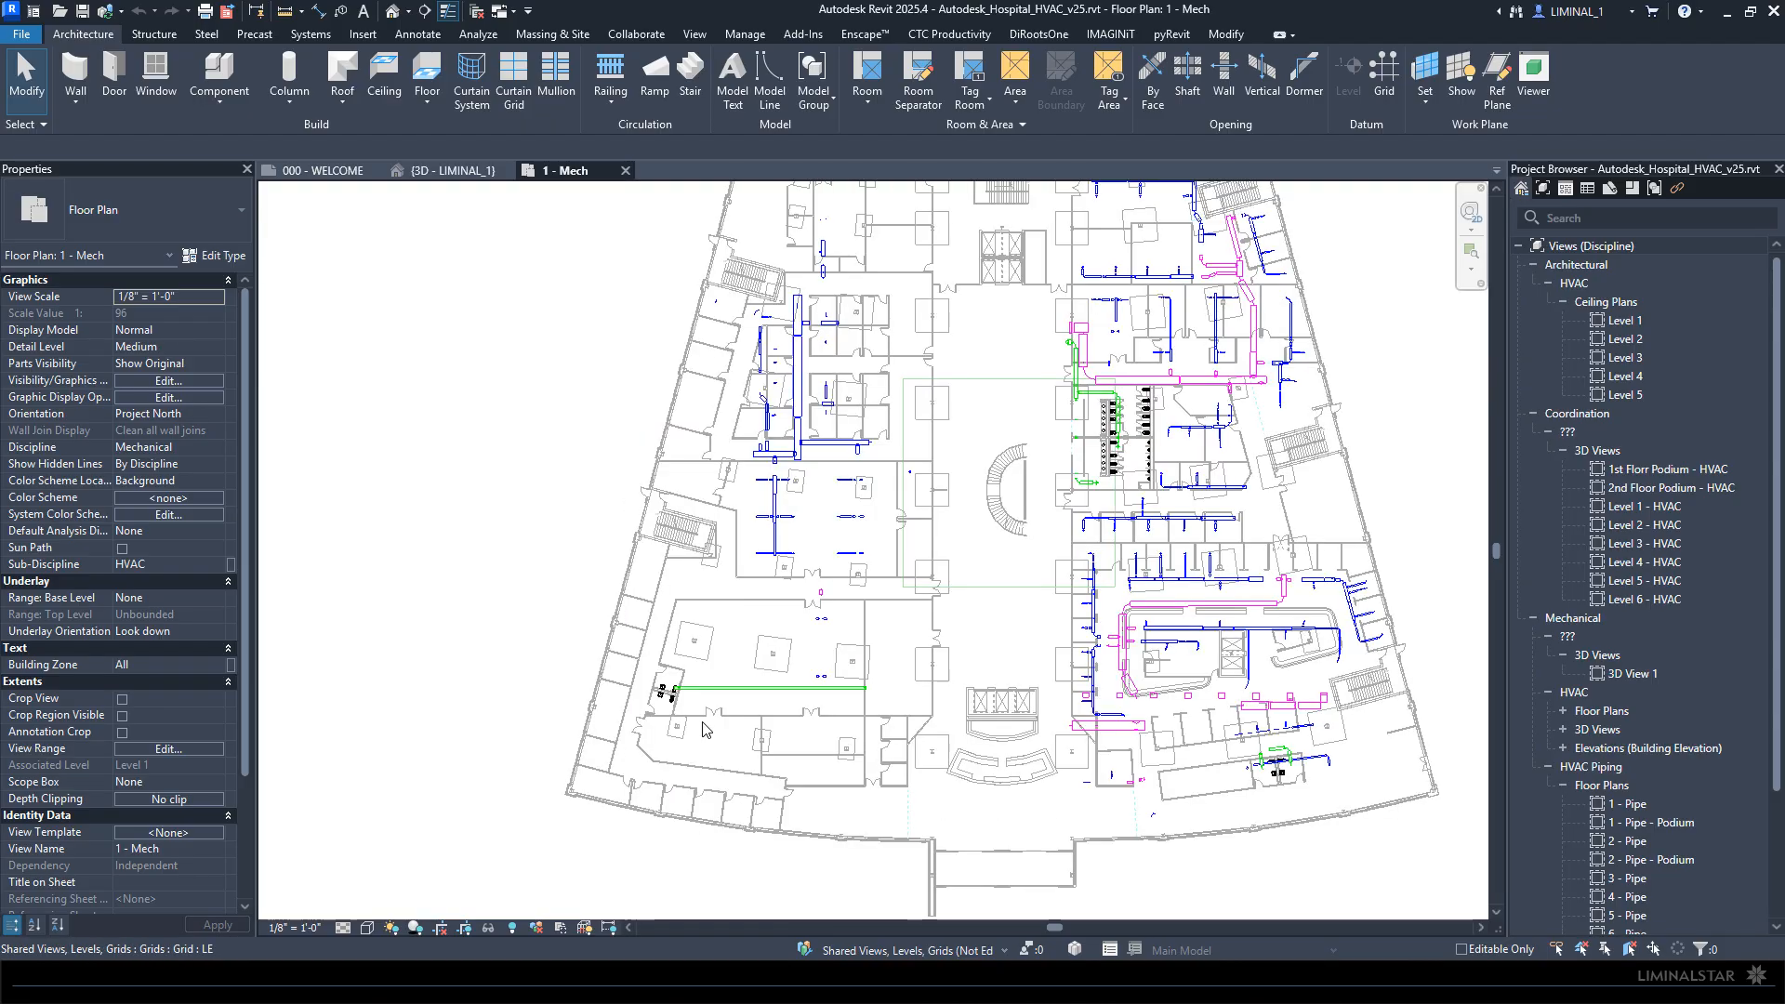
scroll(703, 729, "up", 4)
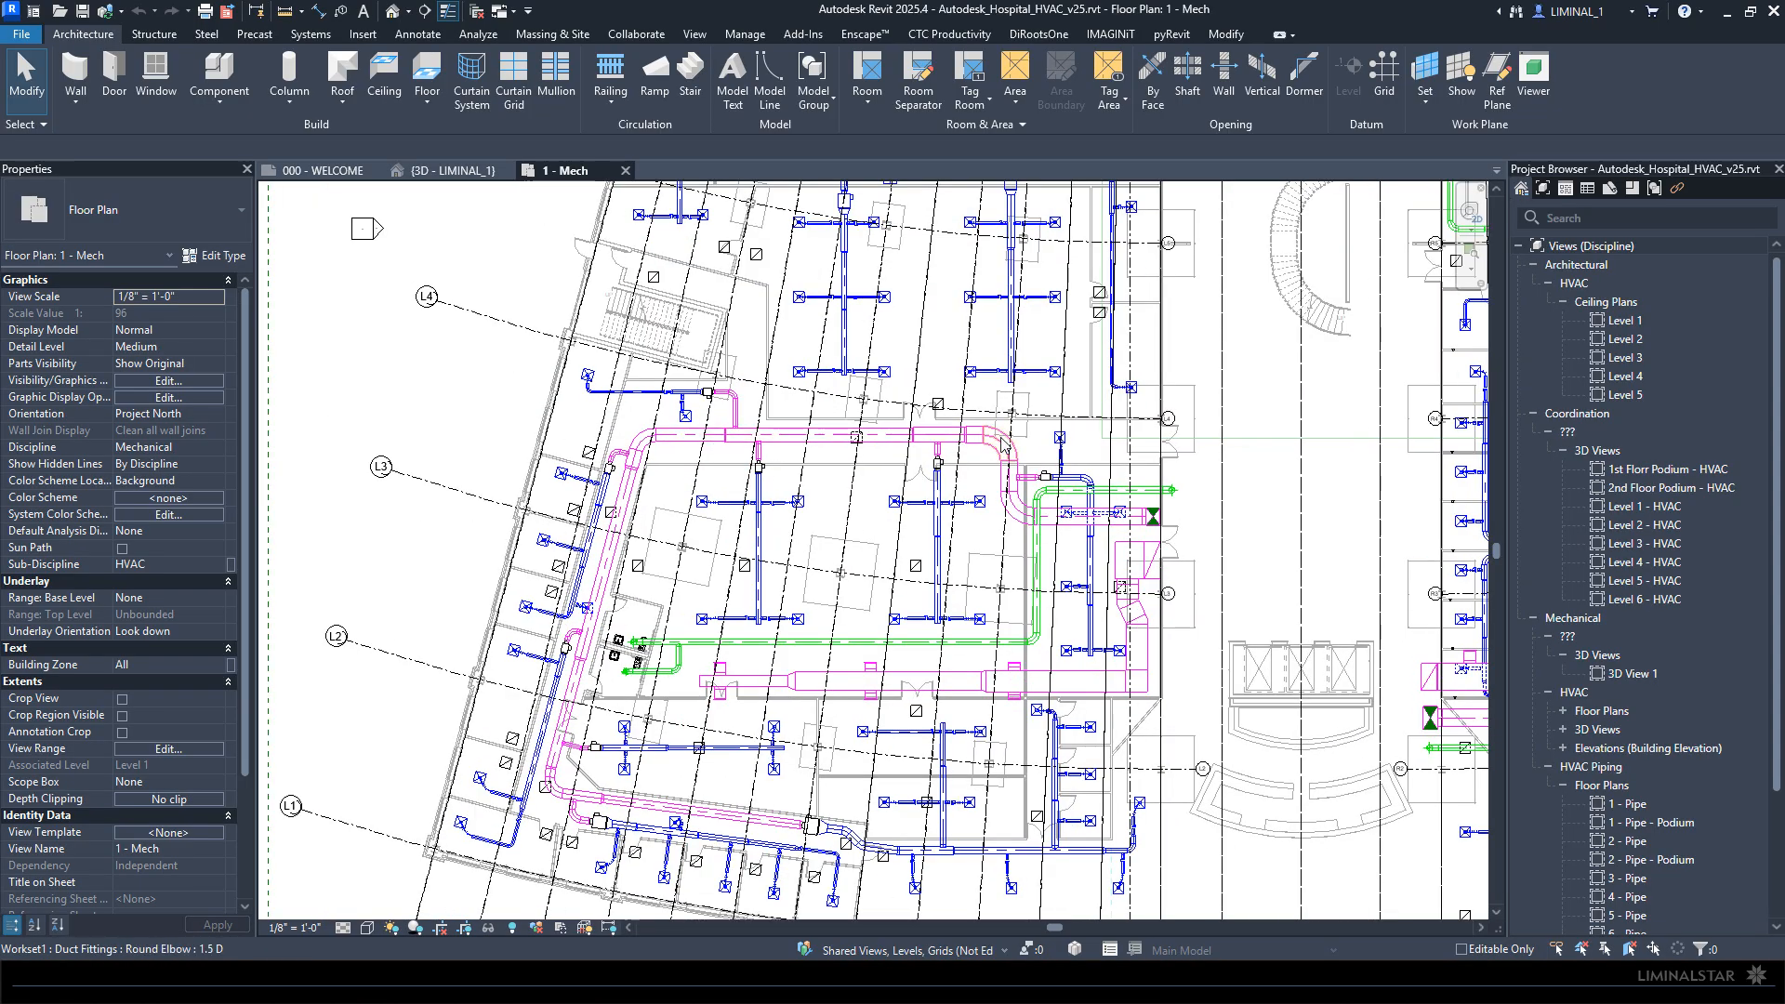
Step: Switch to the open 3D view of the Hospital_Coordination_v25 model and set its view template to <None>
left_click(433, 175)
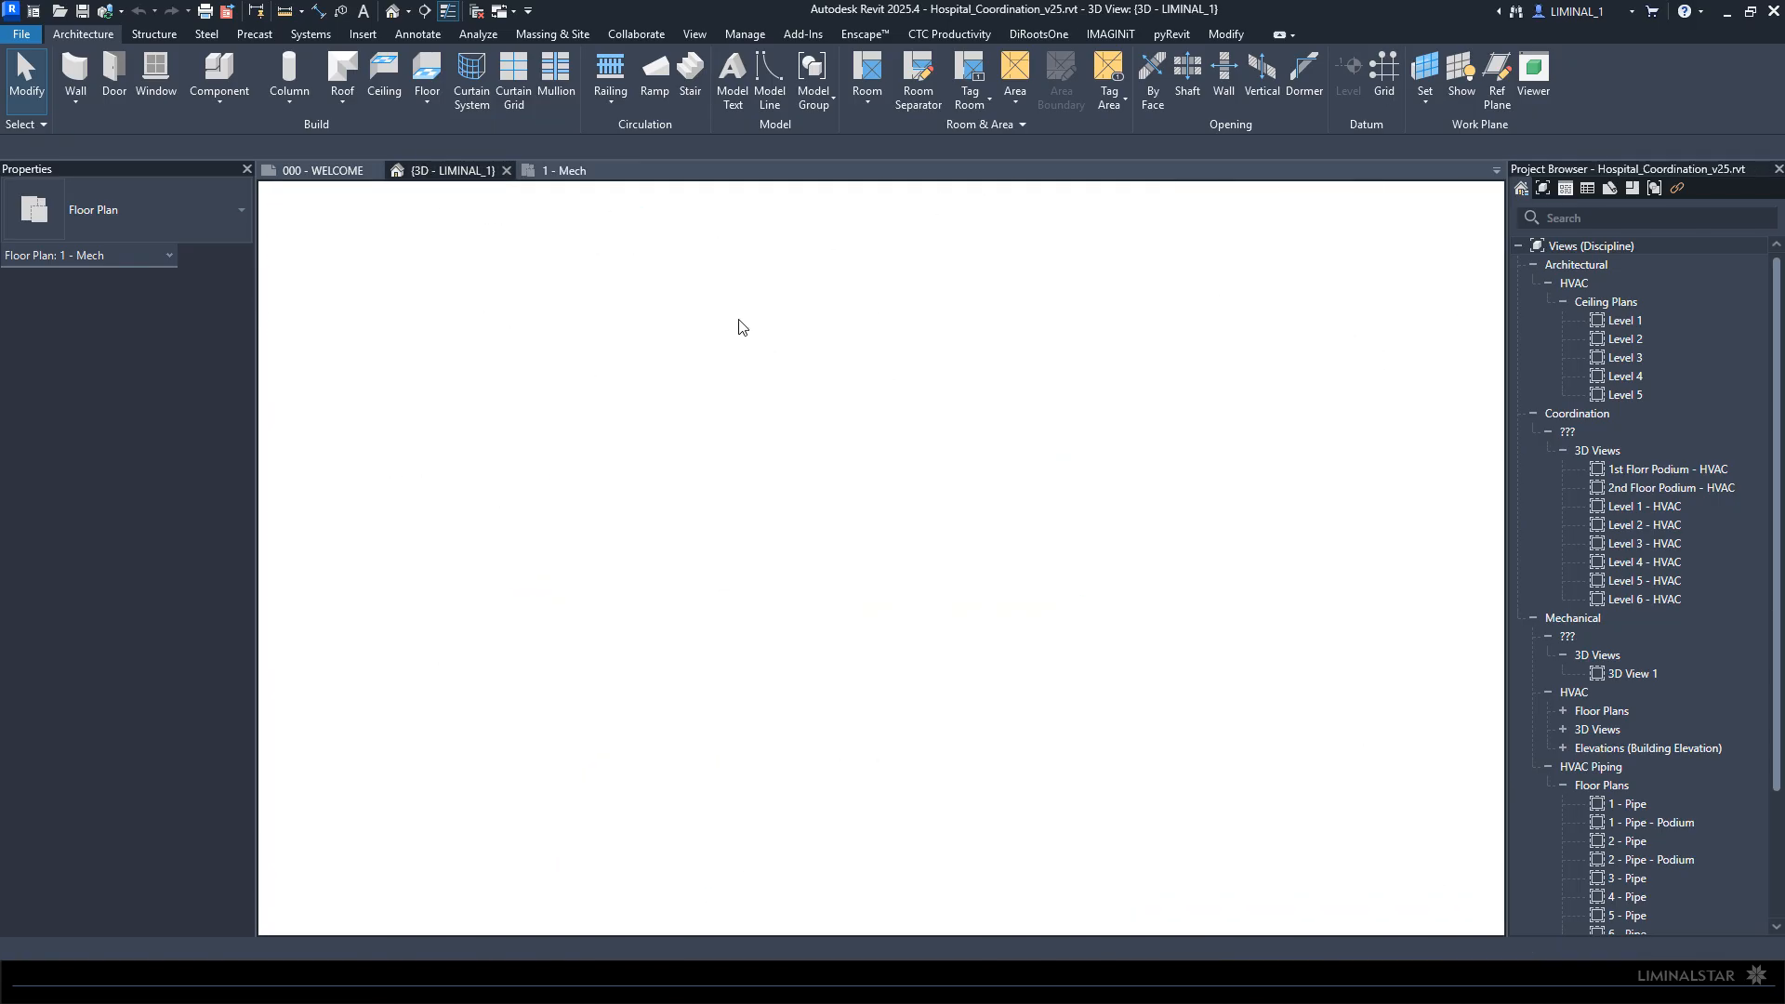
middle_click_drag(729, 493, 815, 375)
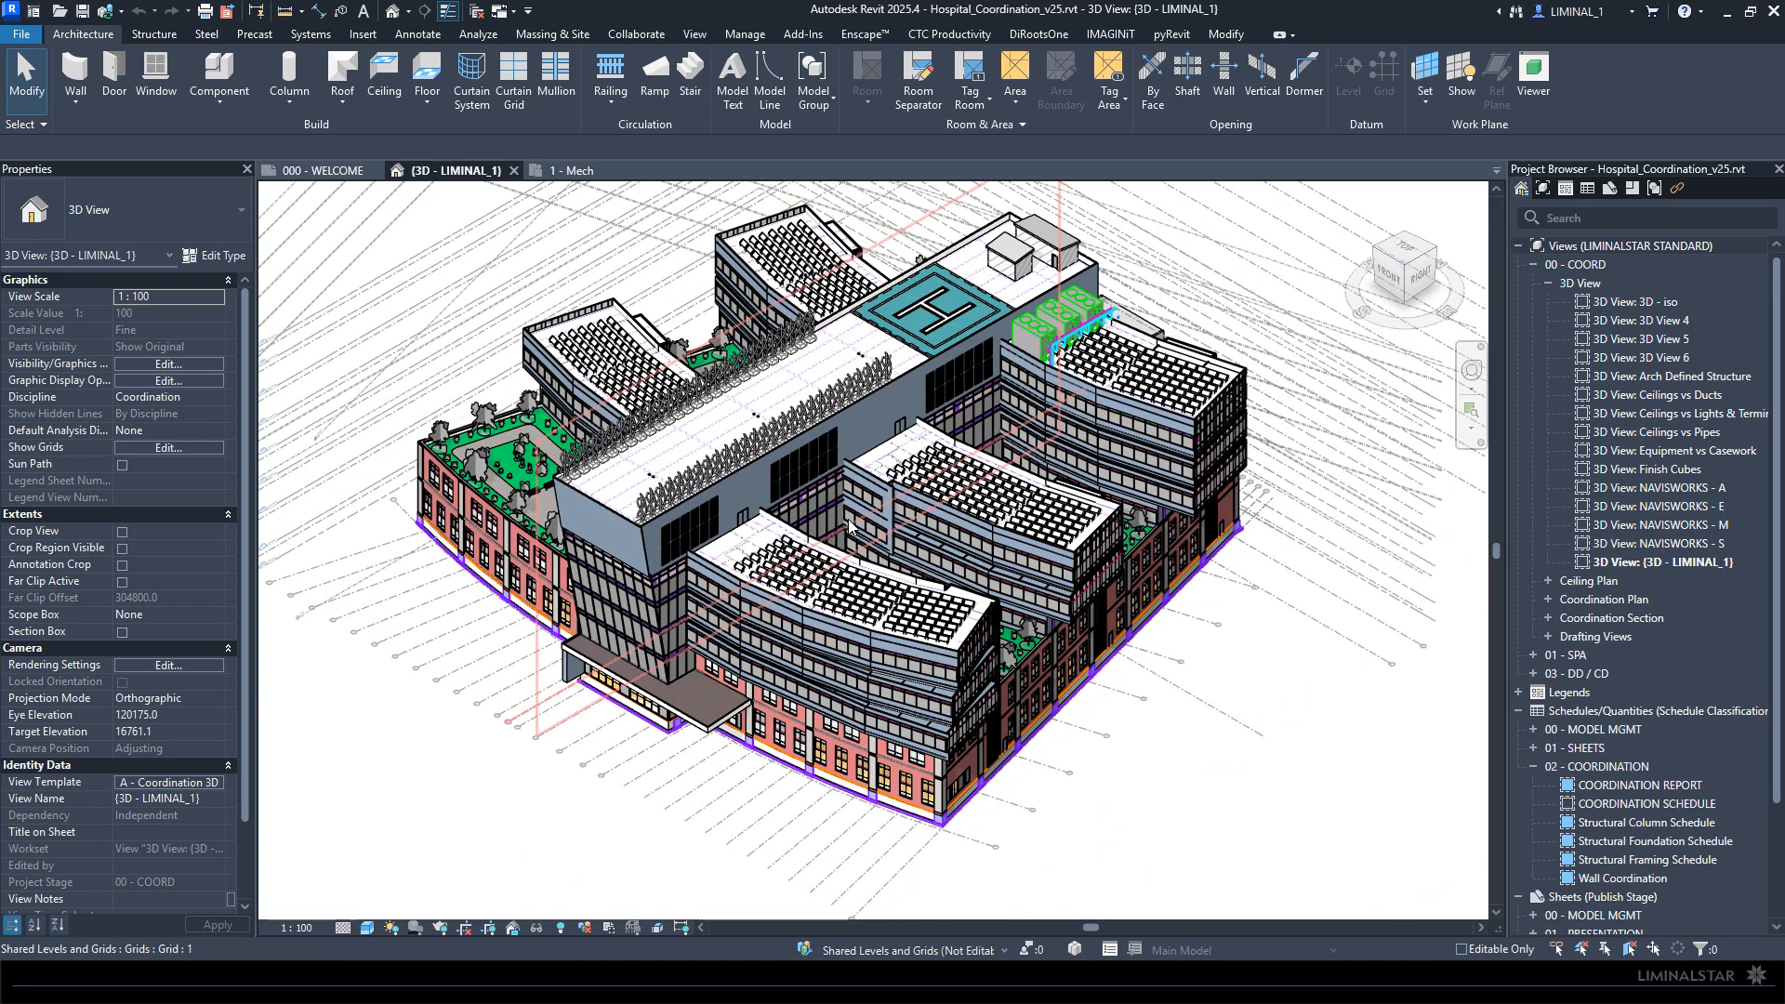
middle_click_drag(848, 519, 803, 534)
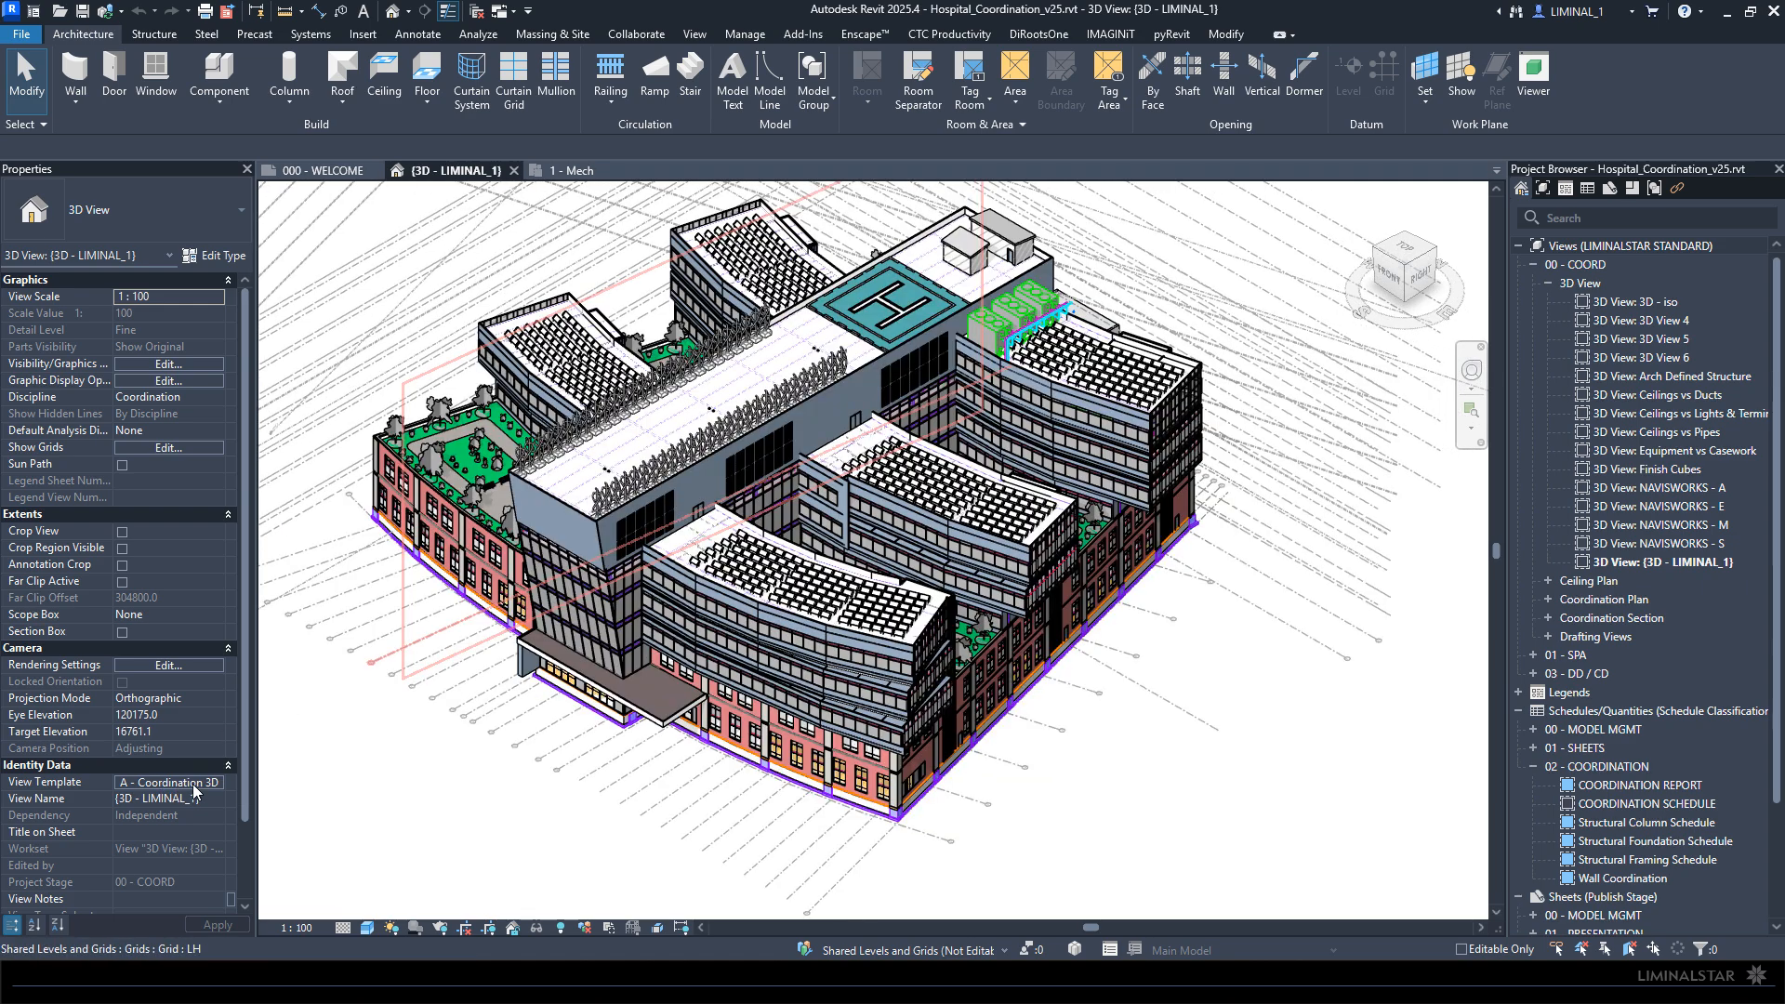
left_click(193, 784)
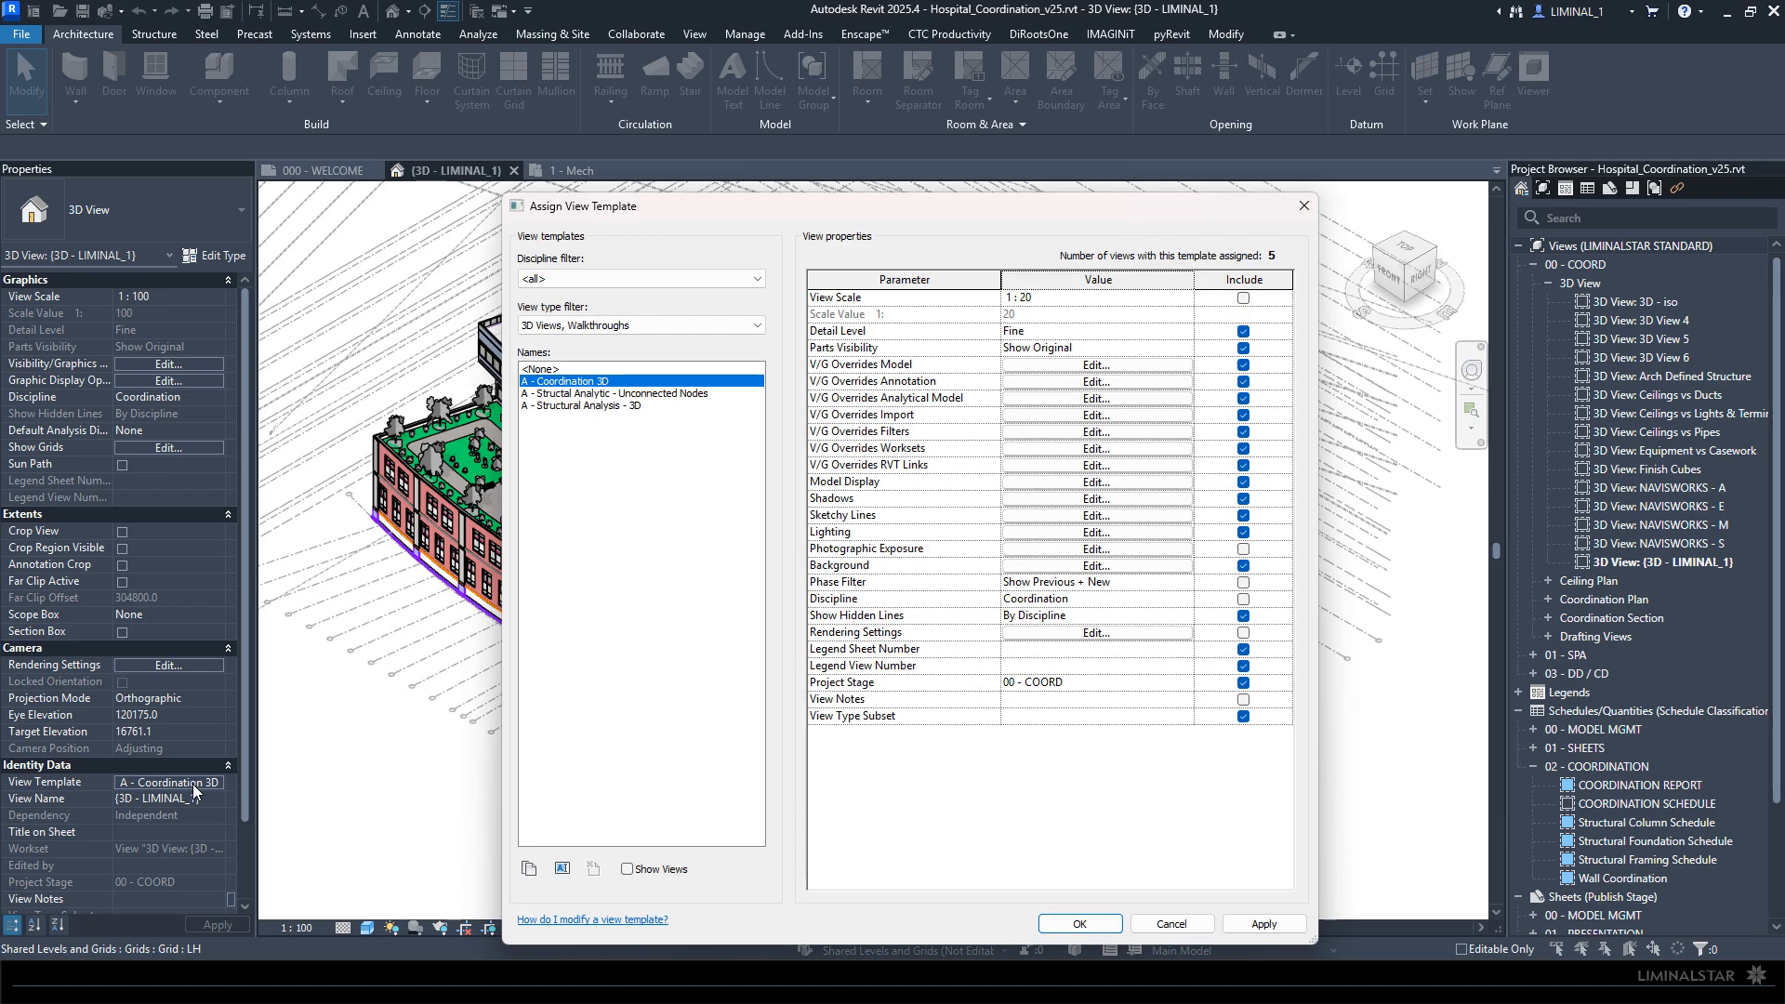
left_click(1149, 923)
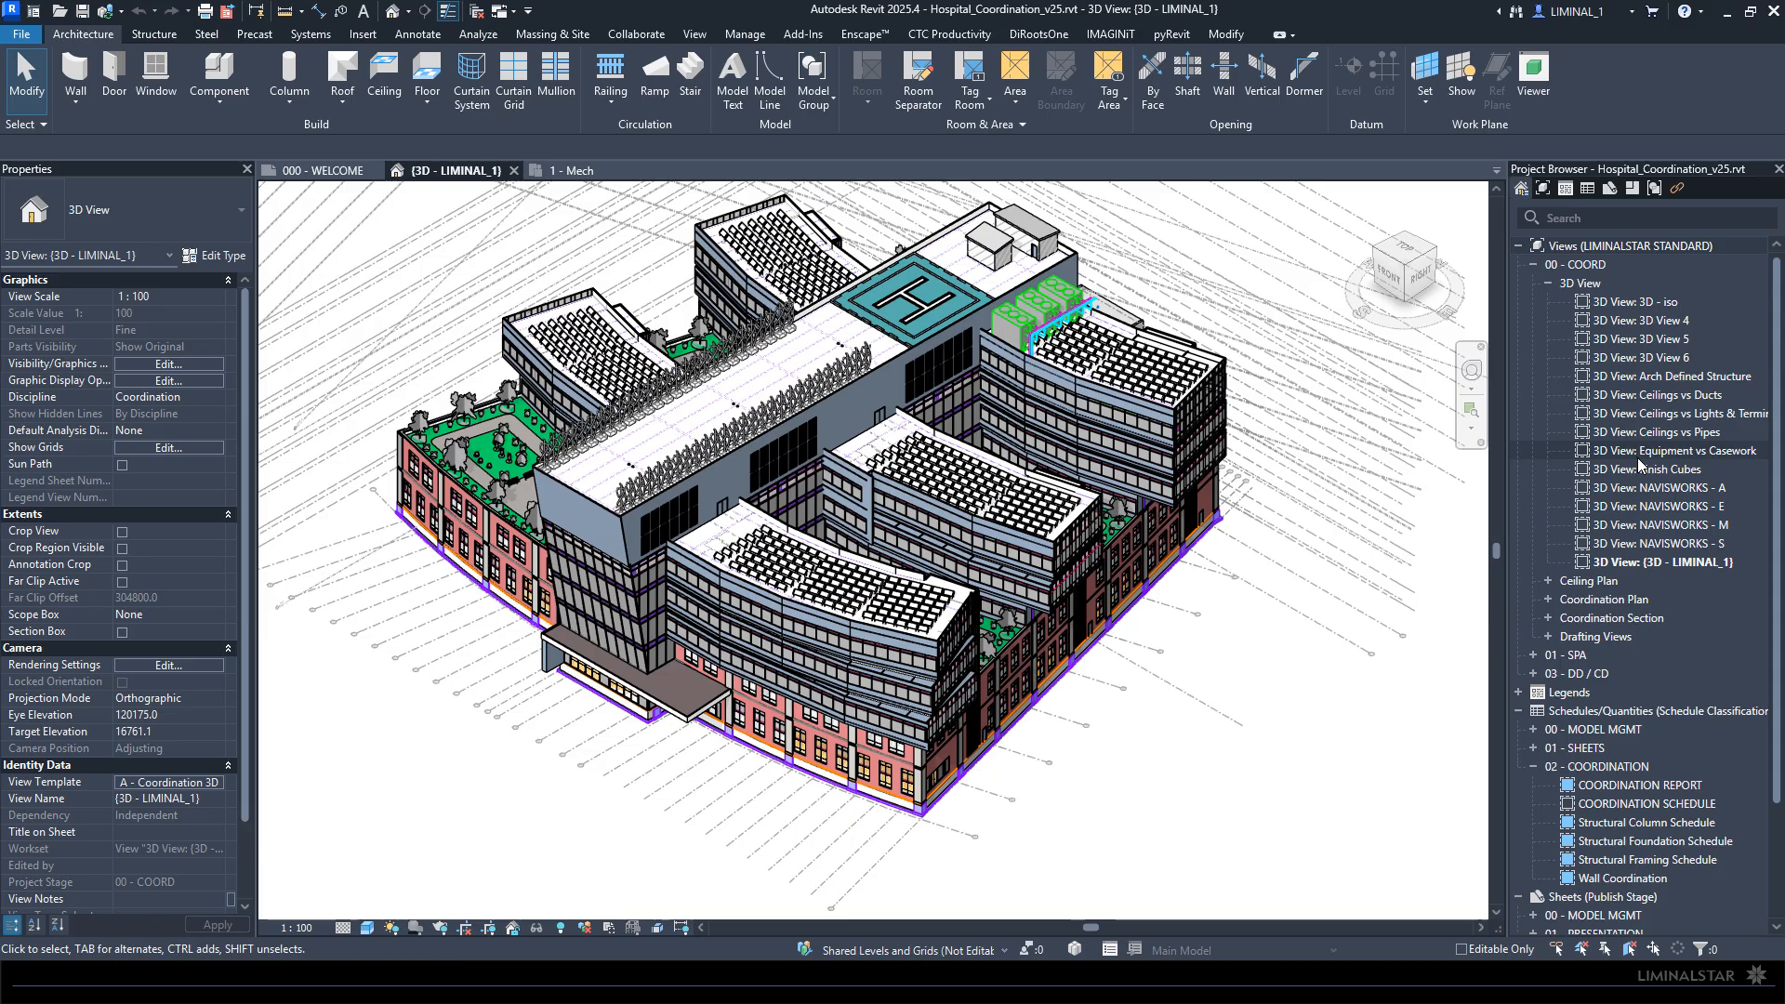
middle_click_drag(656, 481, 655, 520)
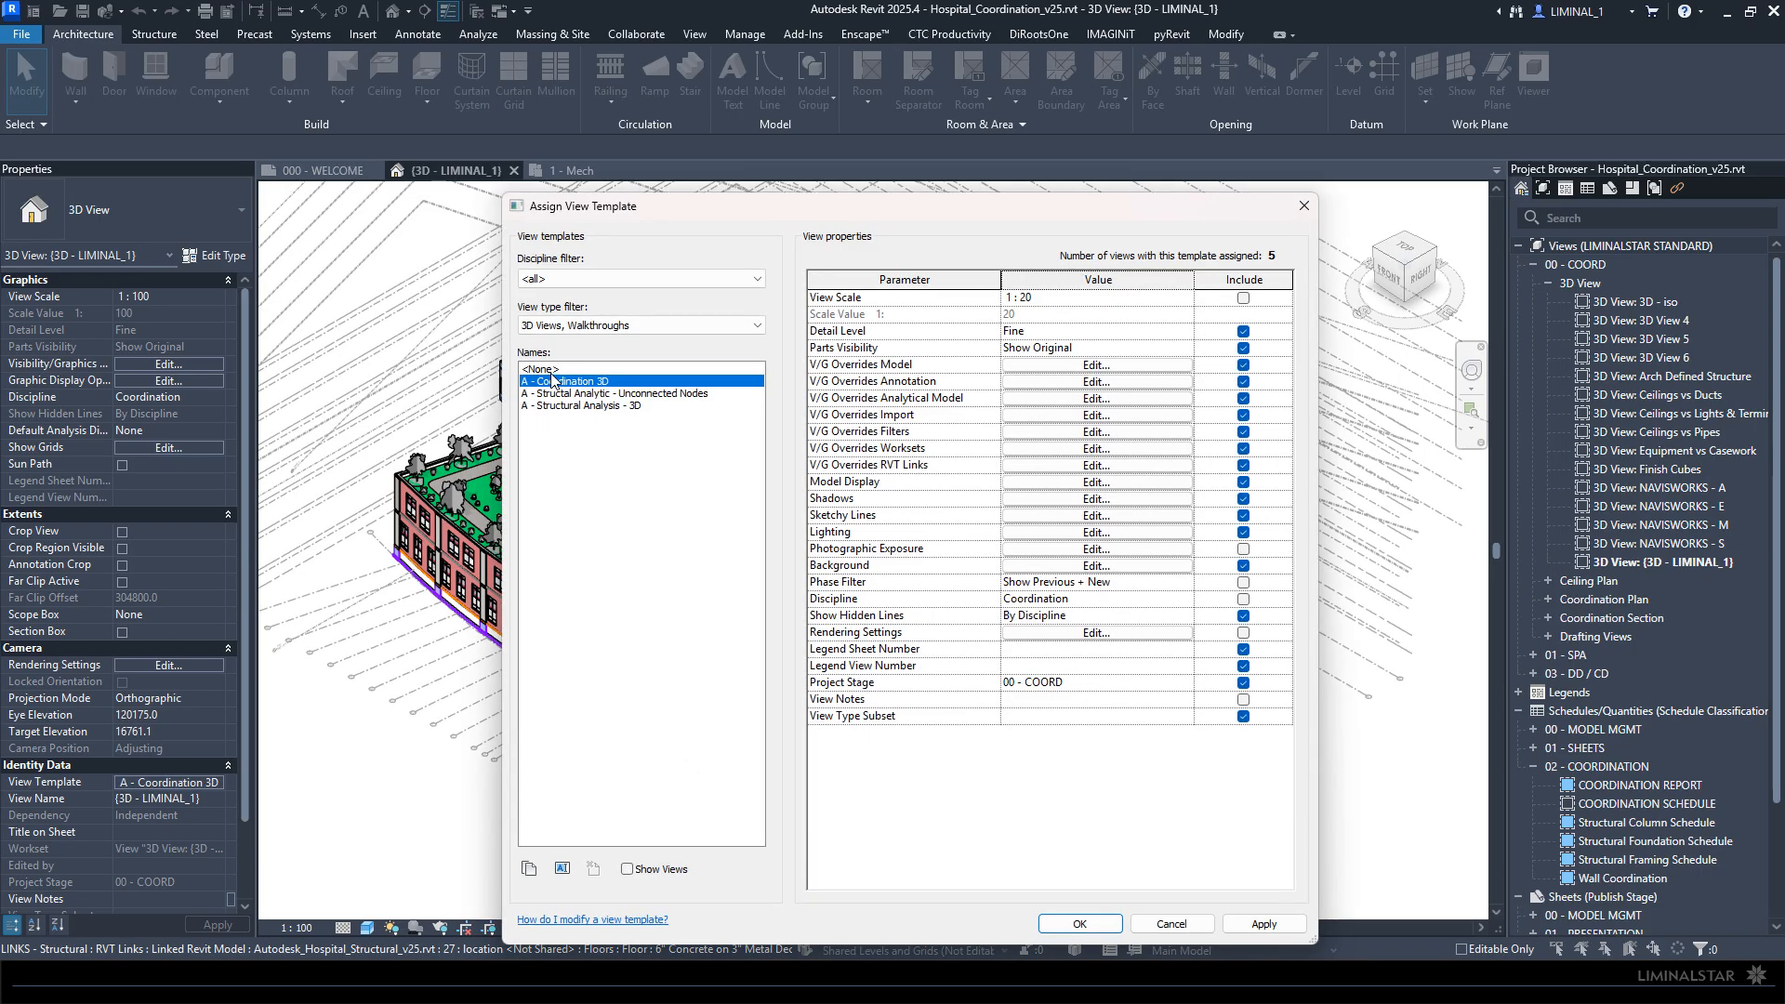
left_click(548, 370)
left_click(1076, 923)
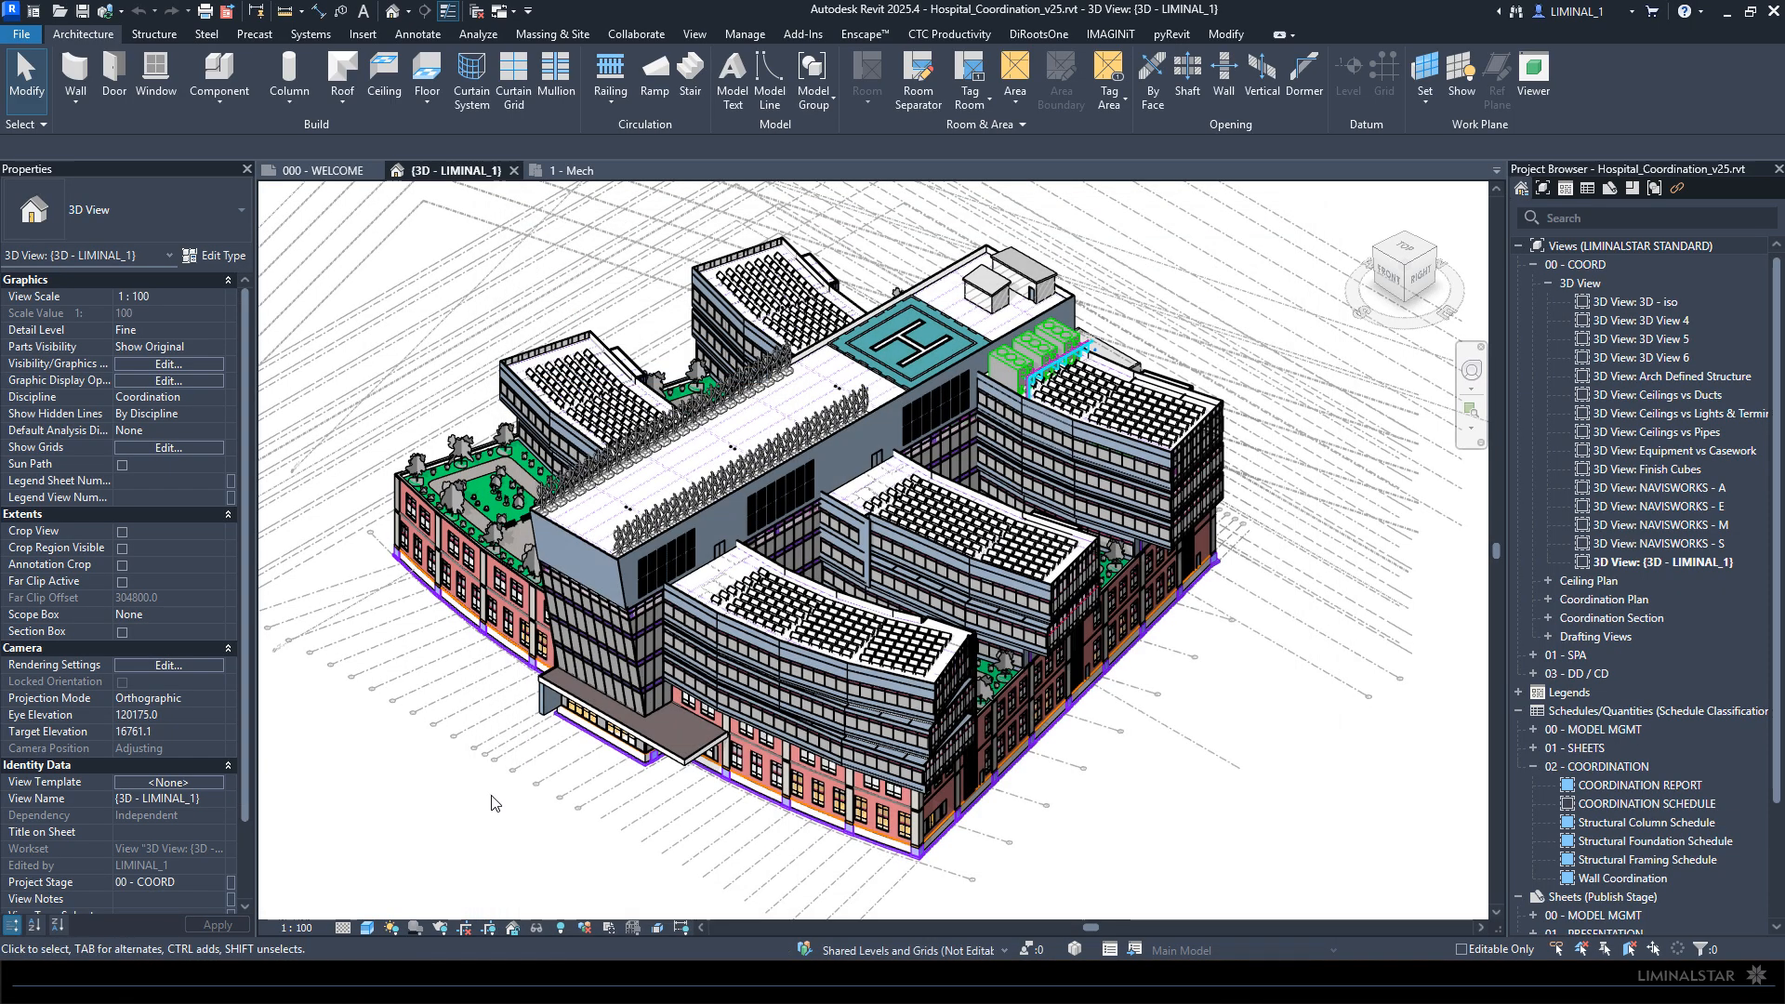
Step: In the 3D view's Visibility/Graphic Overrides, expand and select all model categories and clear their projection line overrides
key("v")
key("g")
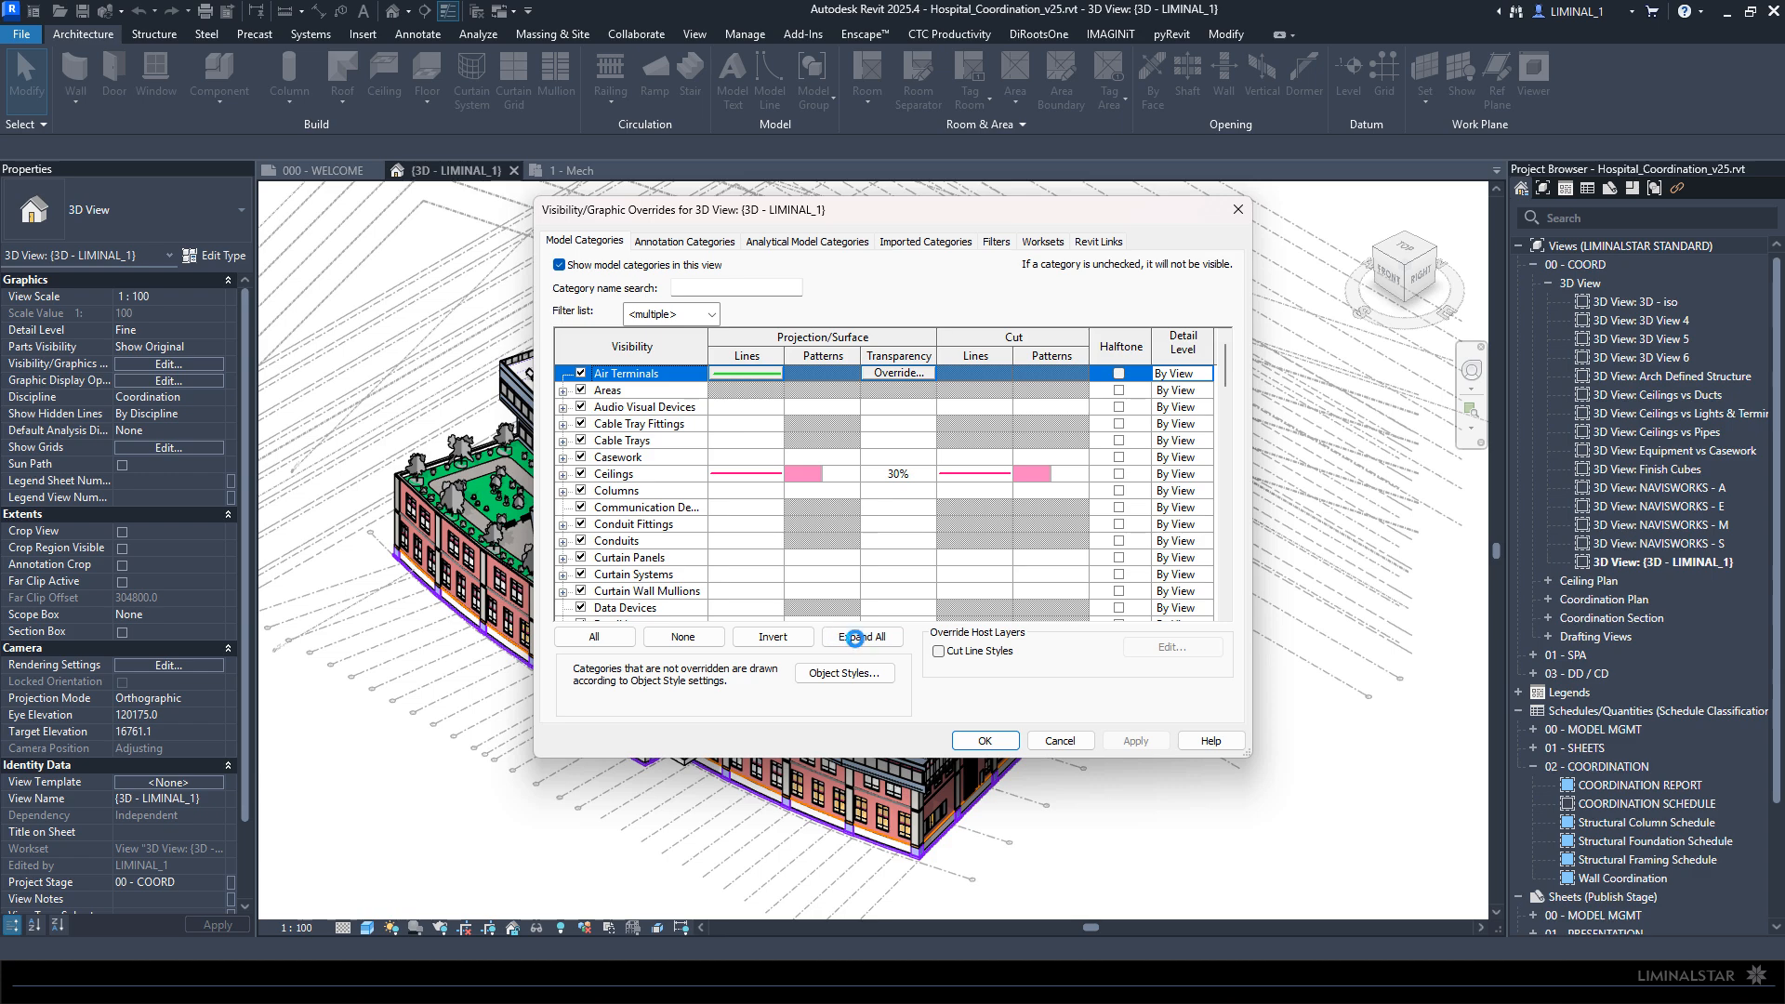
left_click(854, 637)
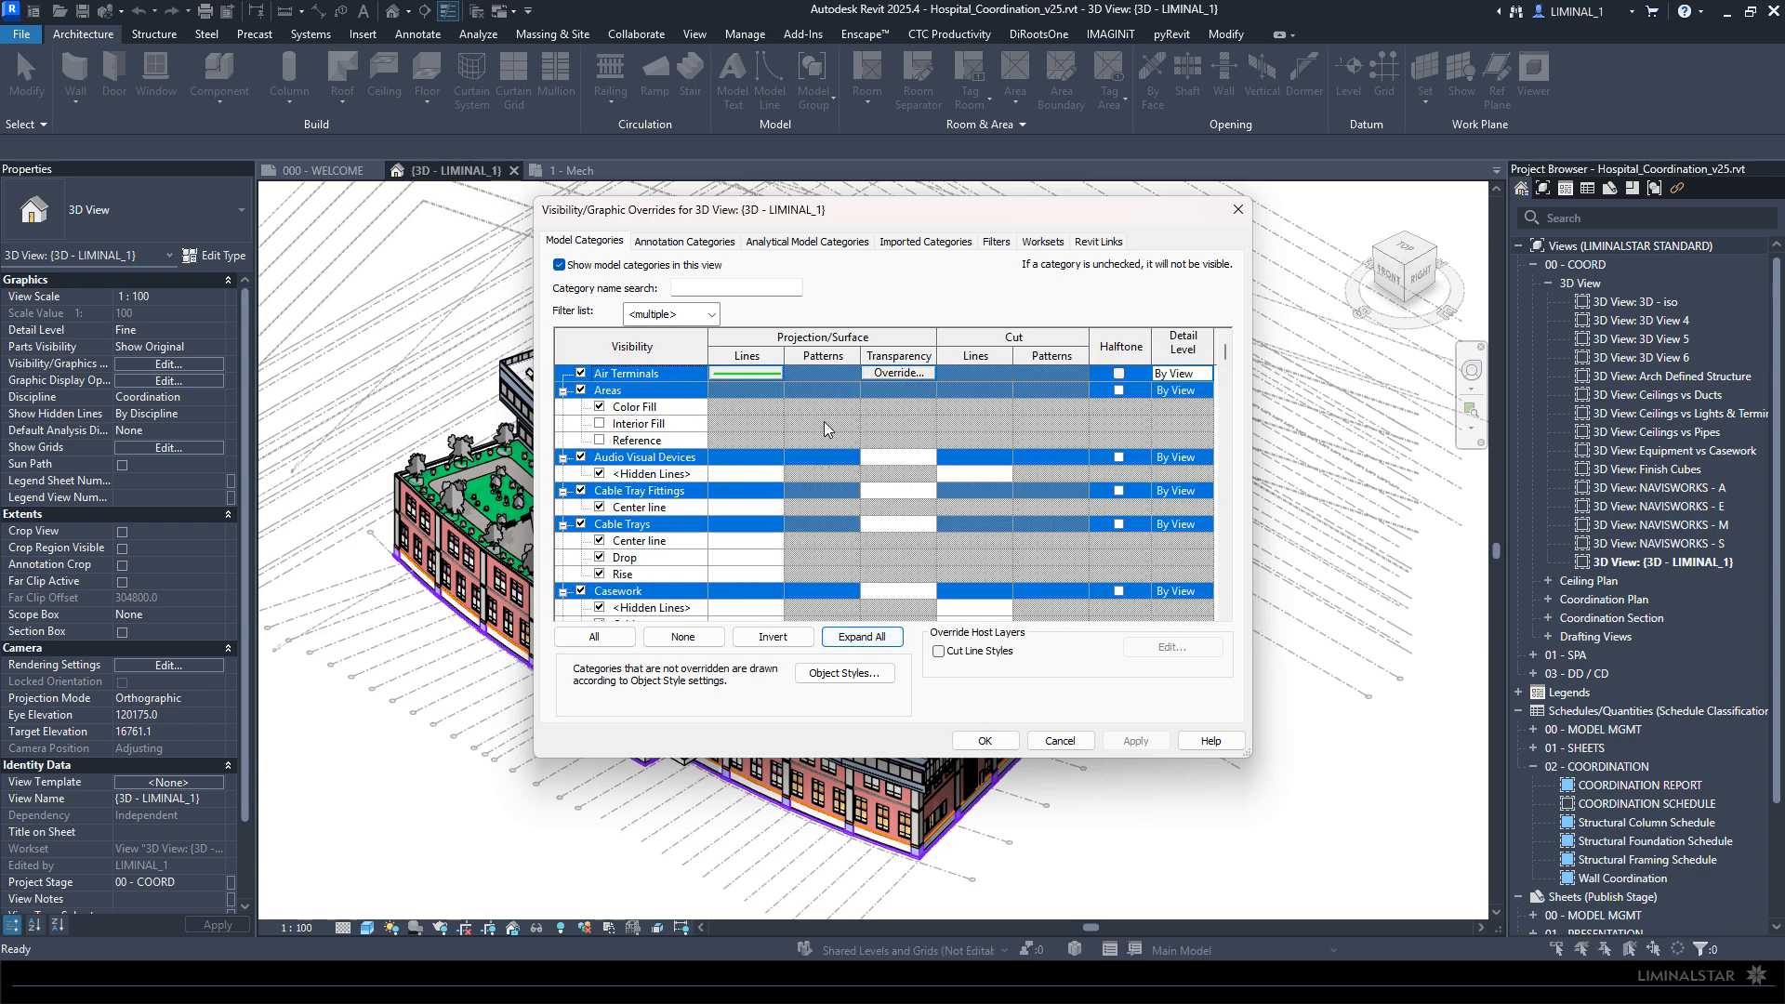
left_click(594, 637)
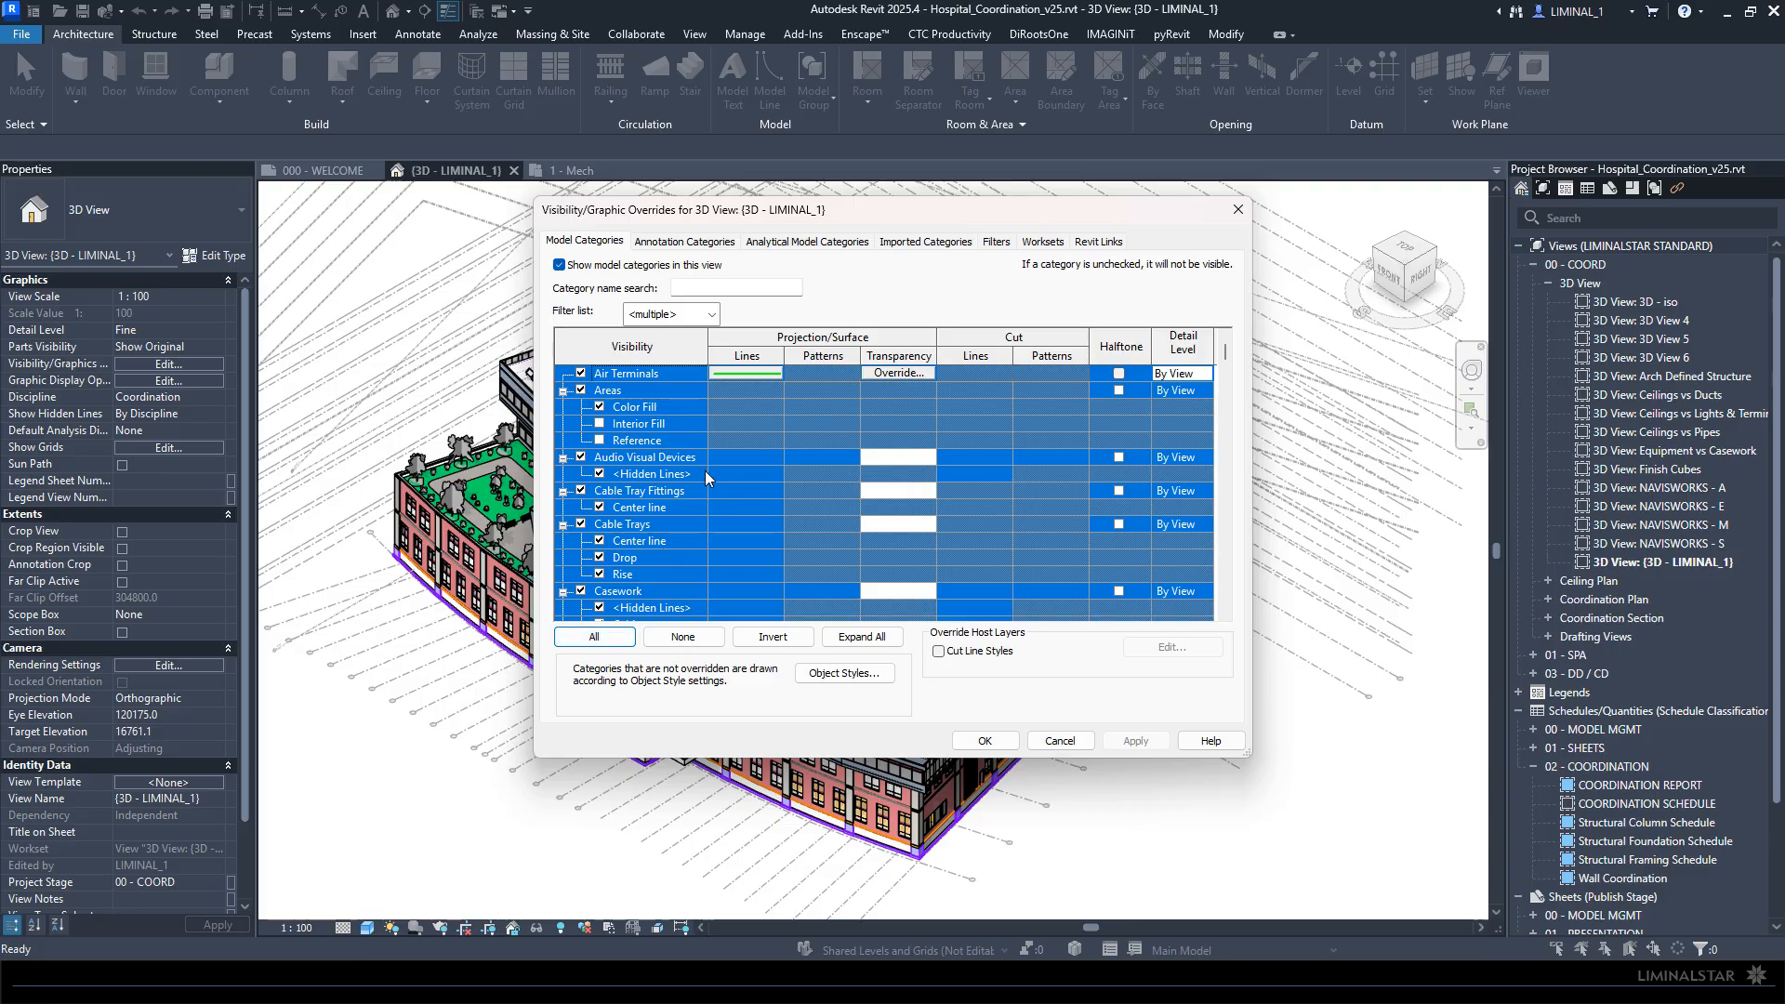
scroll(896, 584, "down", 5)
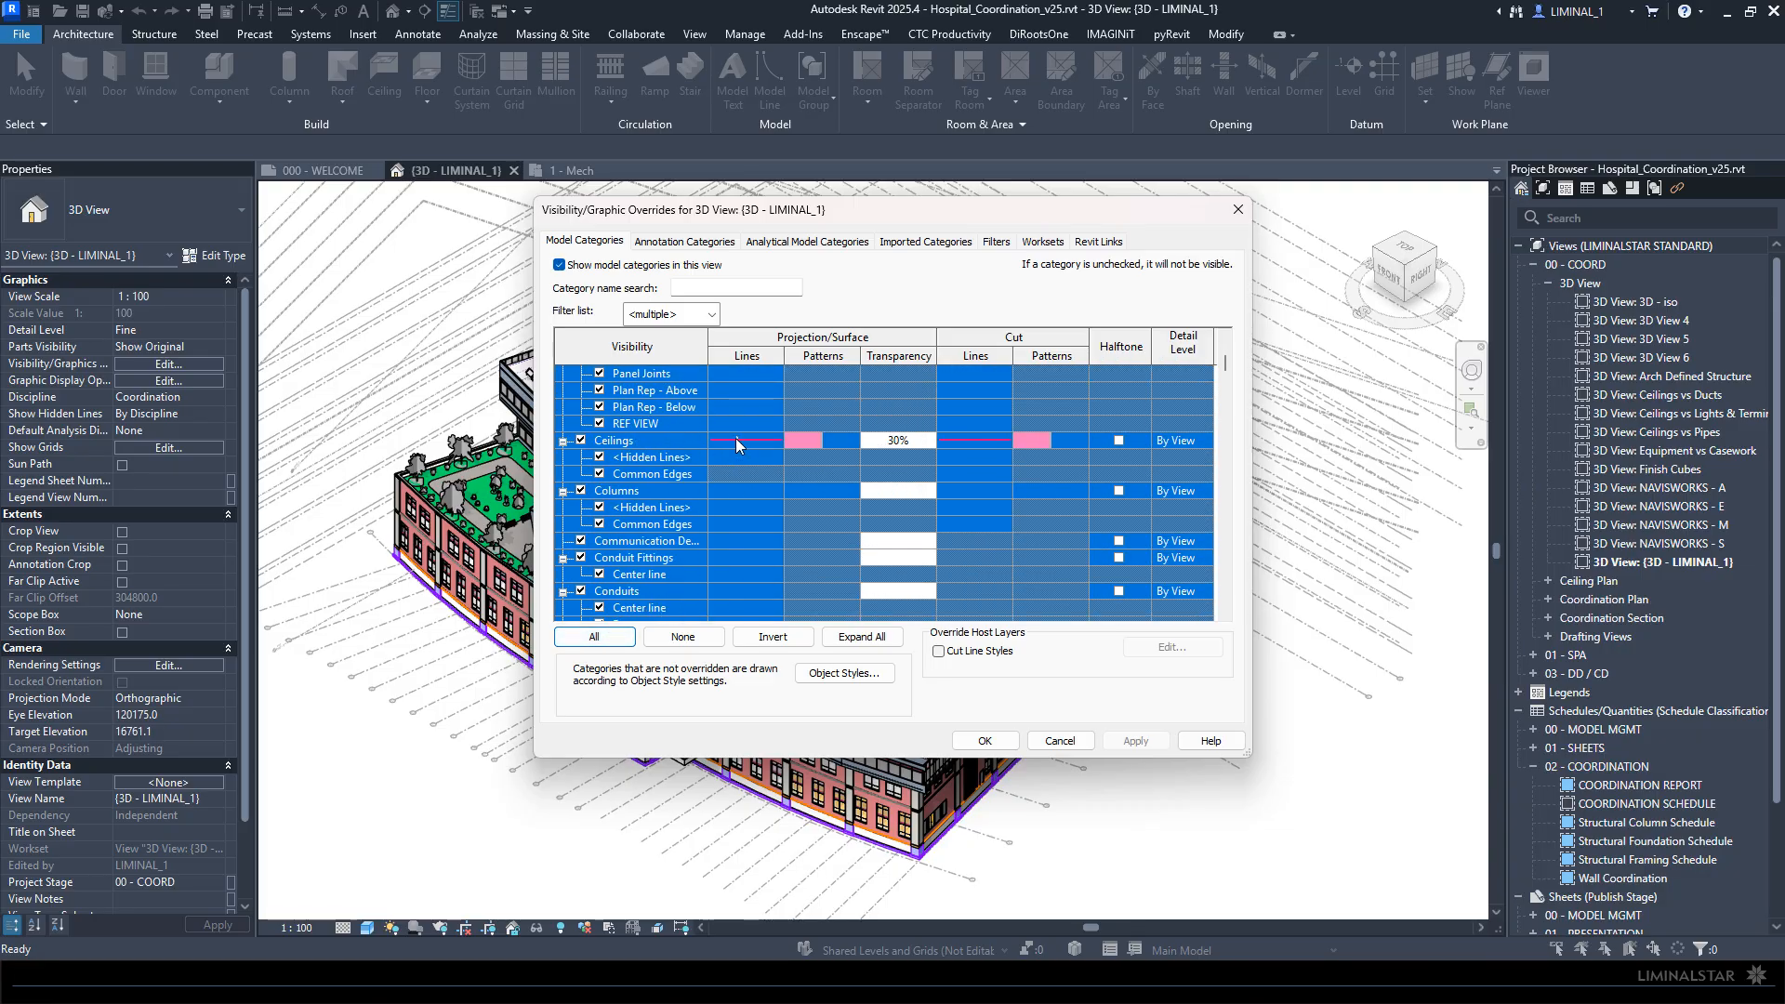
left_click(737, 439)
left_click(788, 547)
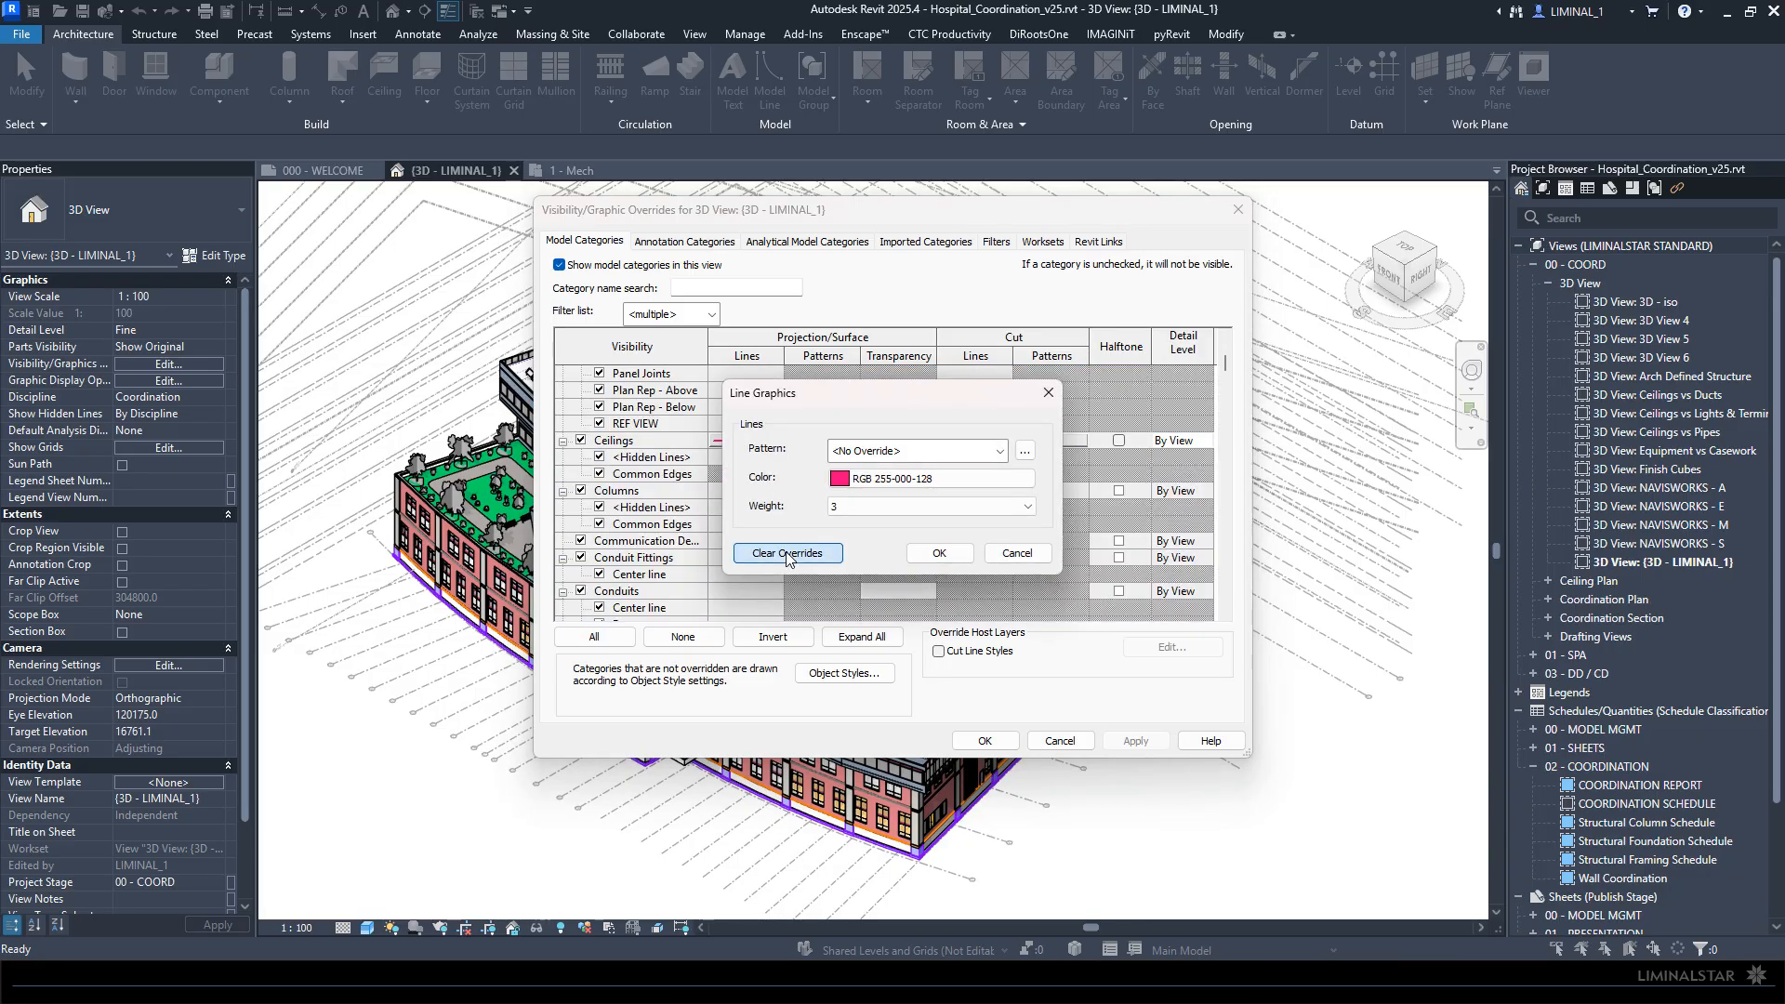
left_click(933, 549)
Step: Clear the projection surface pattern and transparency overrides for all selected model categories
left_click(819, 443)
left_click(818, 441)
left_click(793, 587)
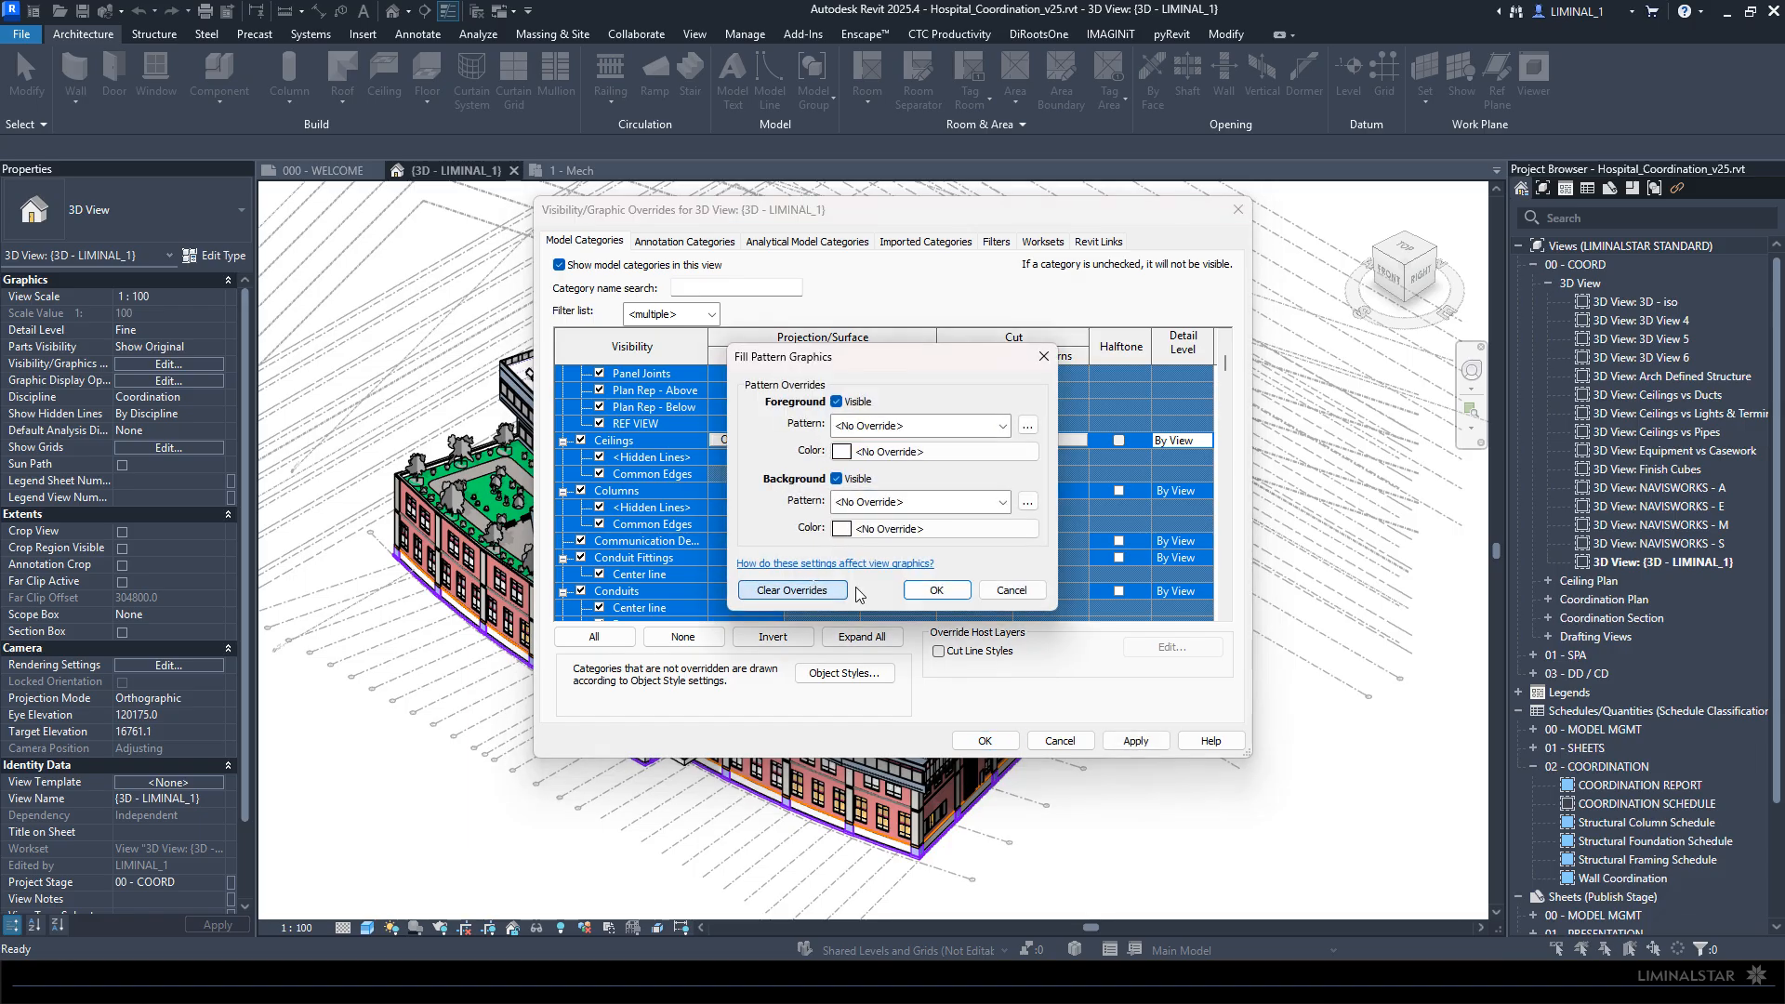
left_click(935, 587)
left_click(898, 440)
left_click(898, 440)
left_click(810, 511)
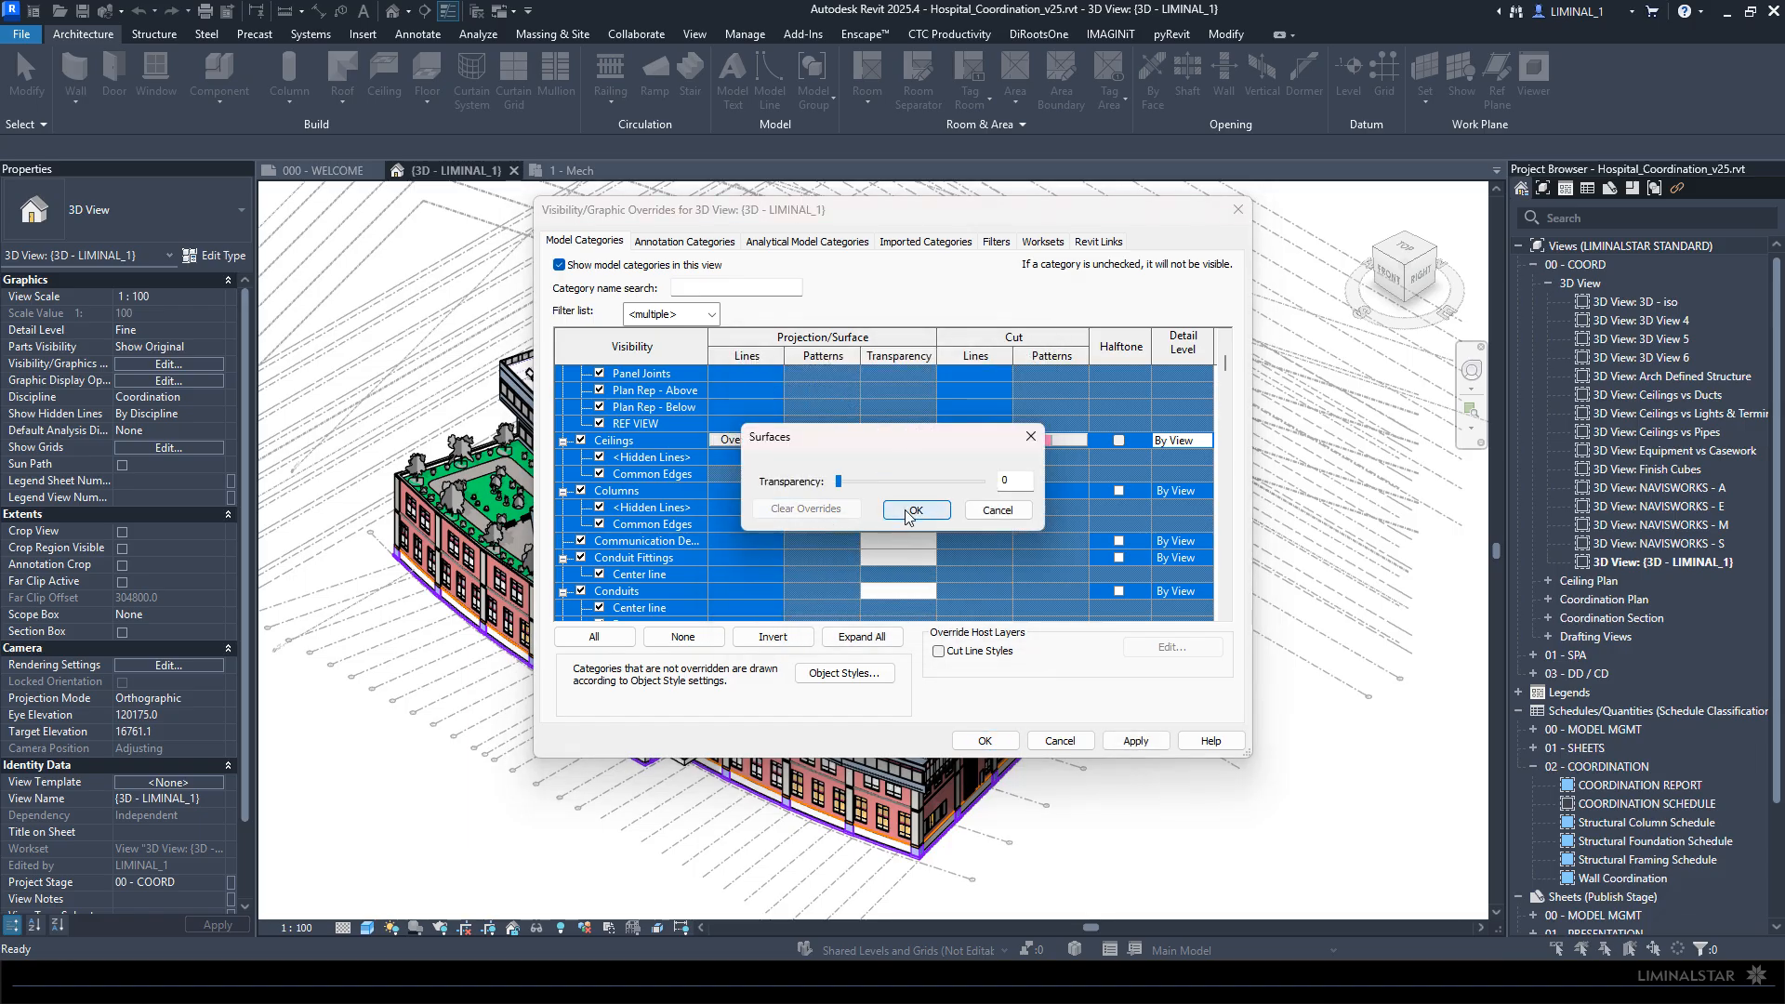
left_click(917, 513)
Step: Clear the cut line and cut pattern overrides for all selected model categories and accept the override changes
left_click(976, 441)
left_click(993, 444)
left_click(766, 559)
left_click(930, 522)
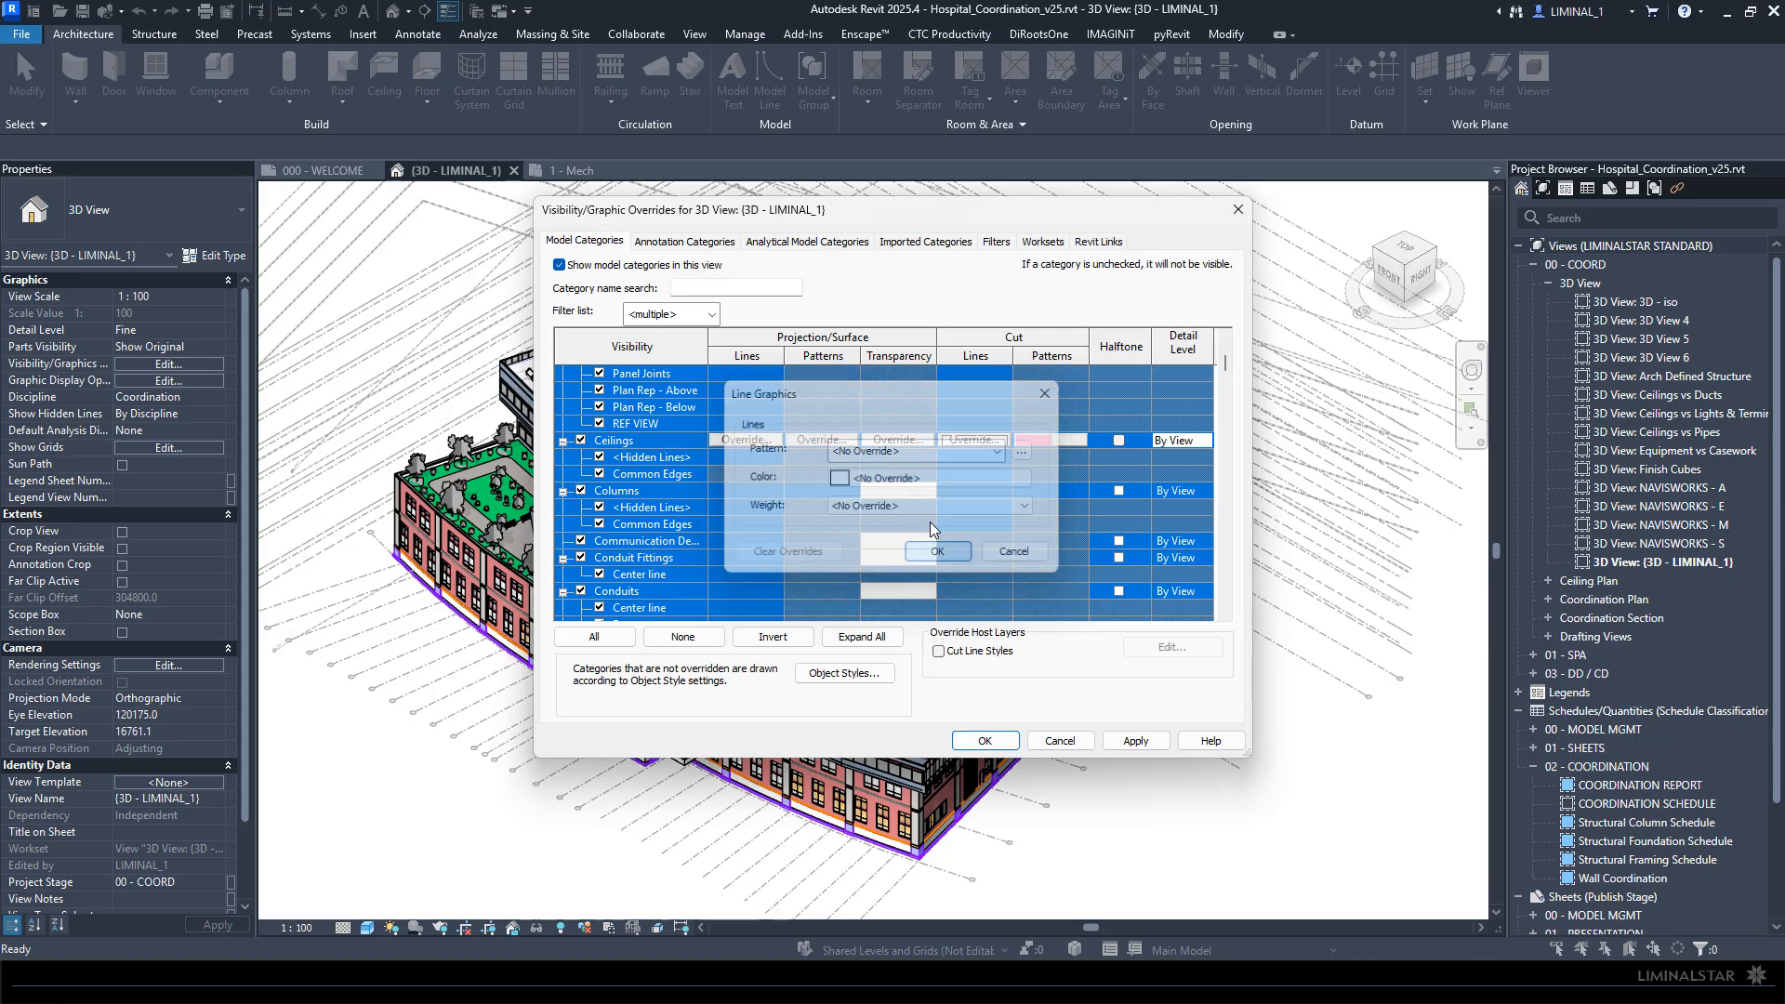
left_click(1039, 442)
left_click(1039, 442)
left_click(797, 592)
left_click(922, 590)
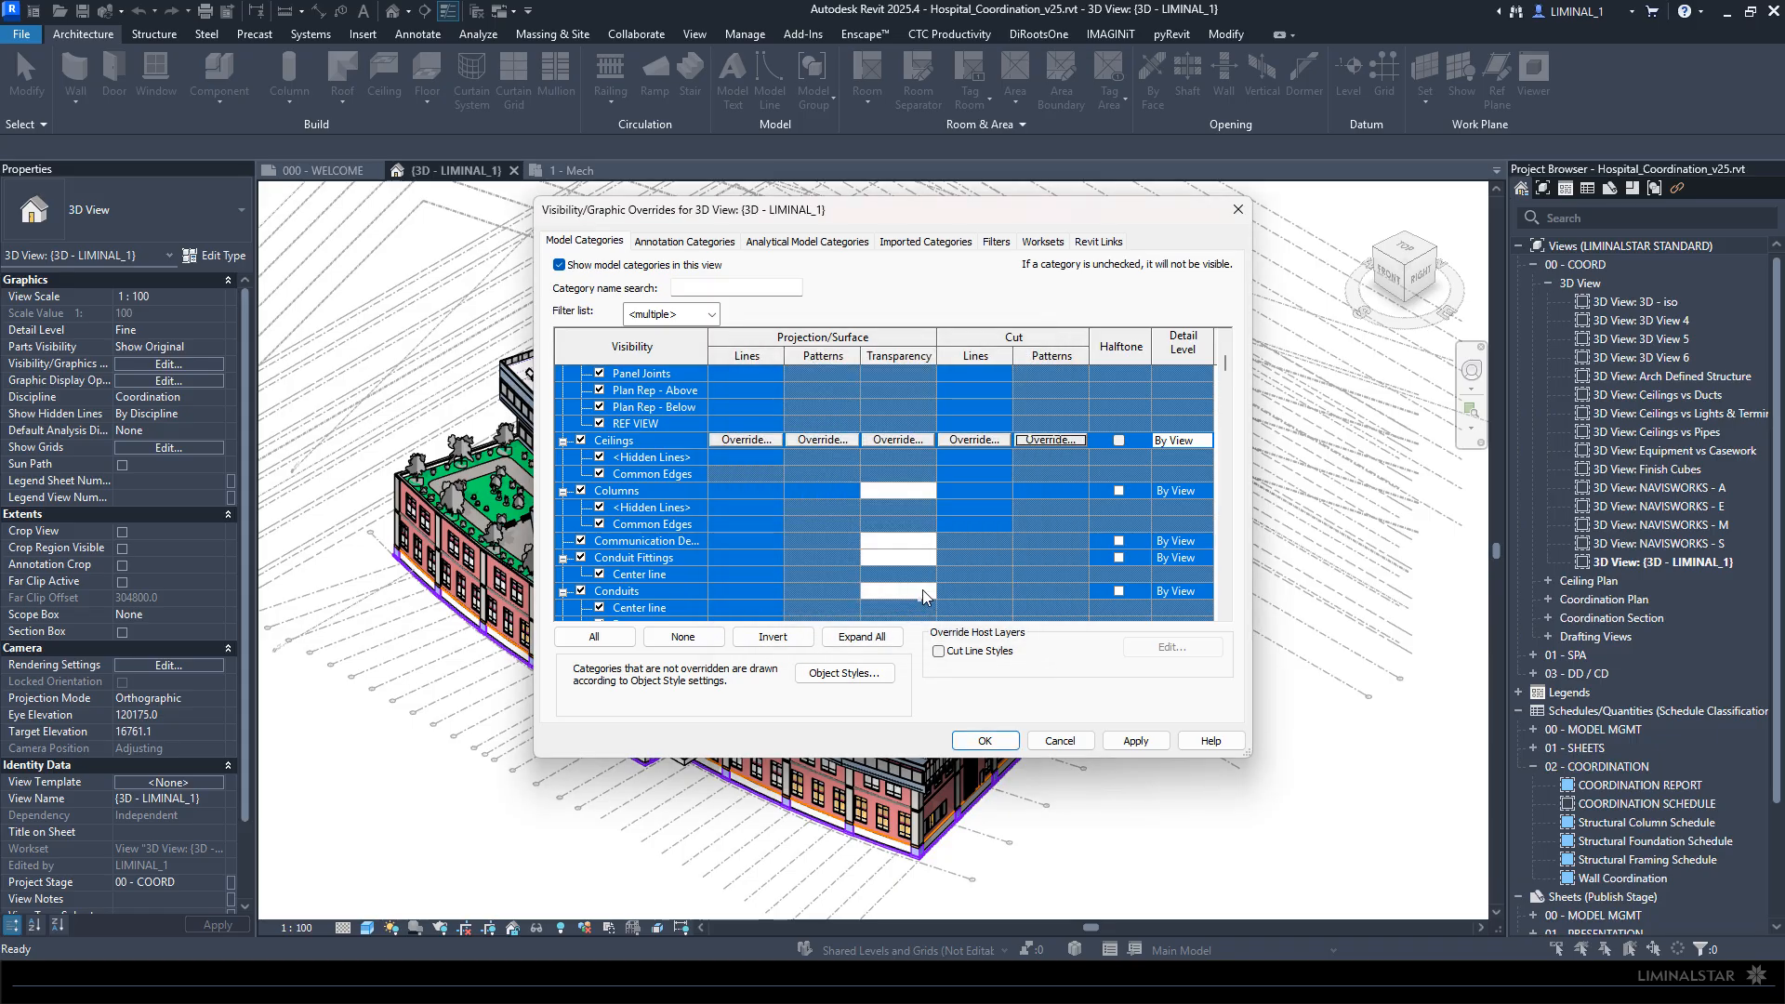
scroll(913, 471, "down", 1)
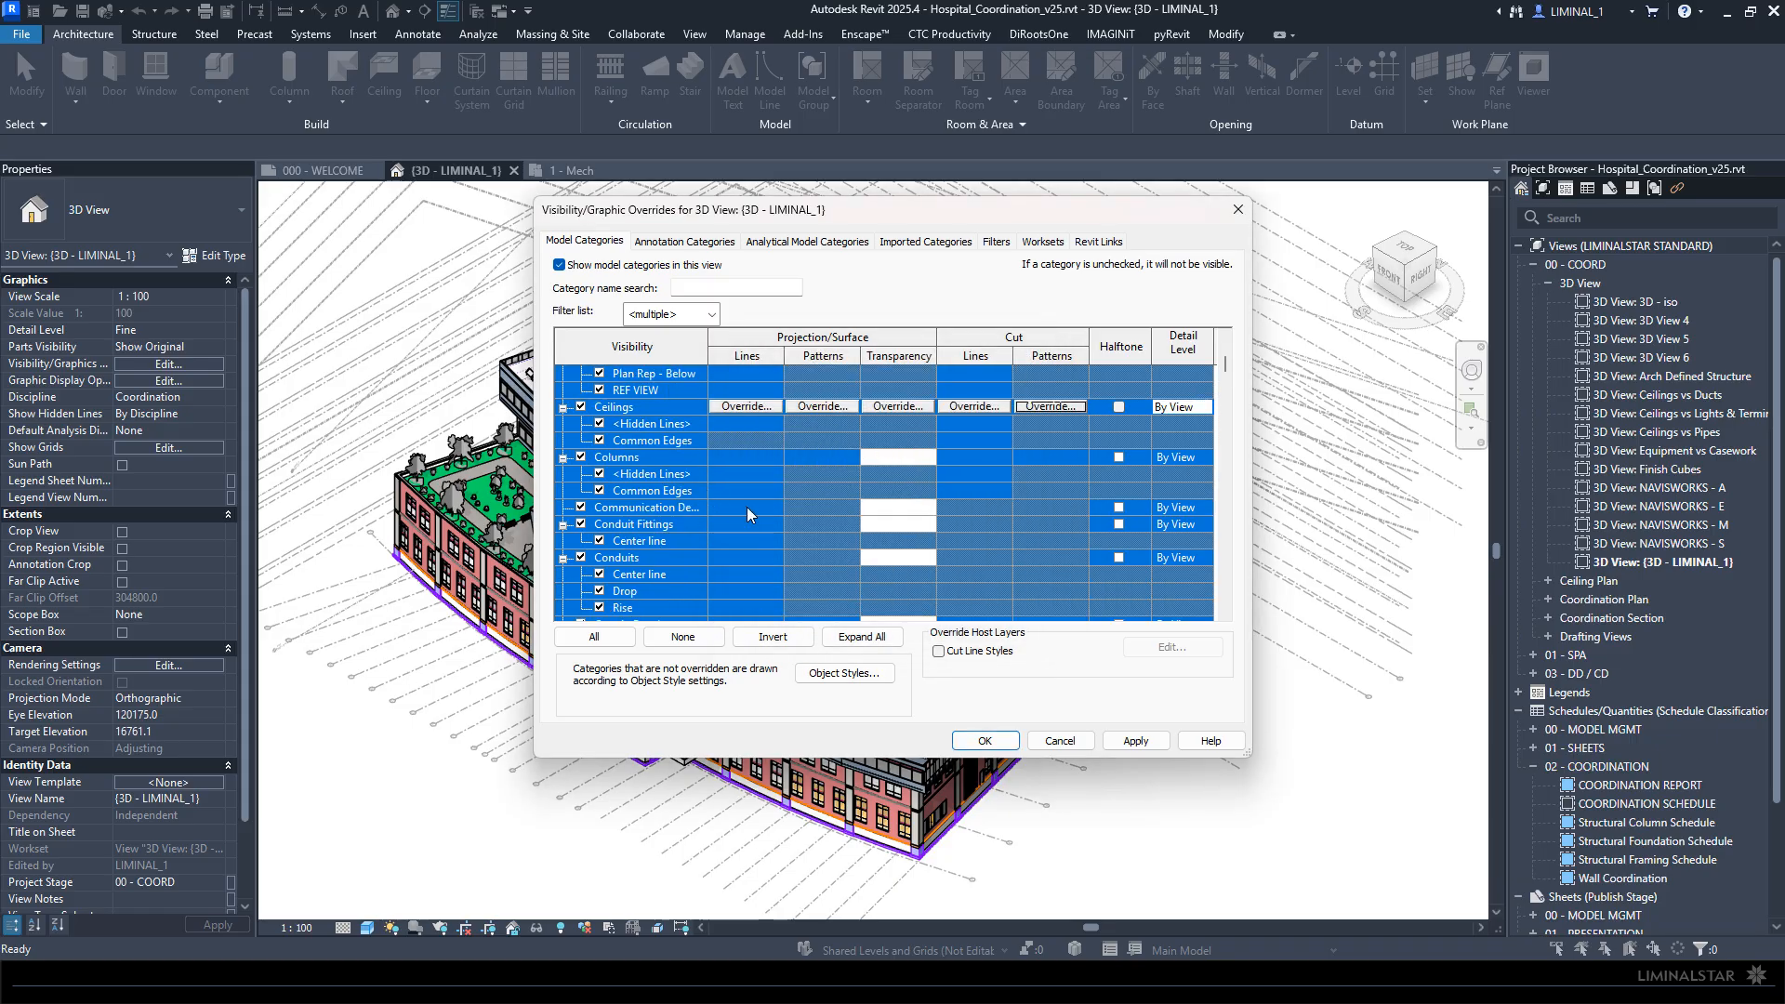
left_click(984, 740)
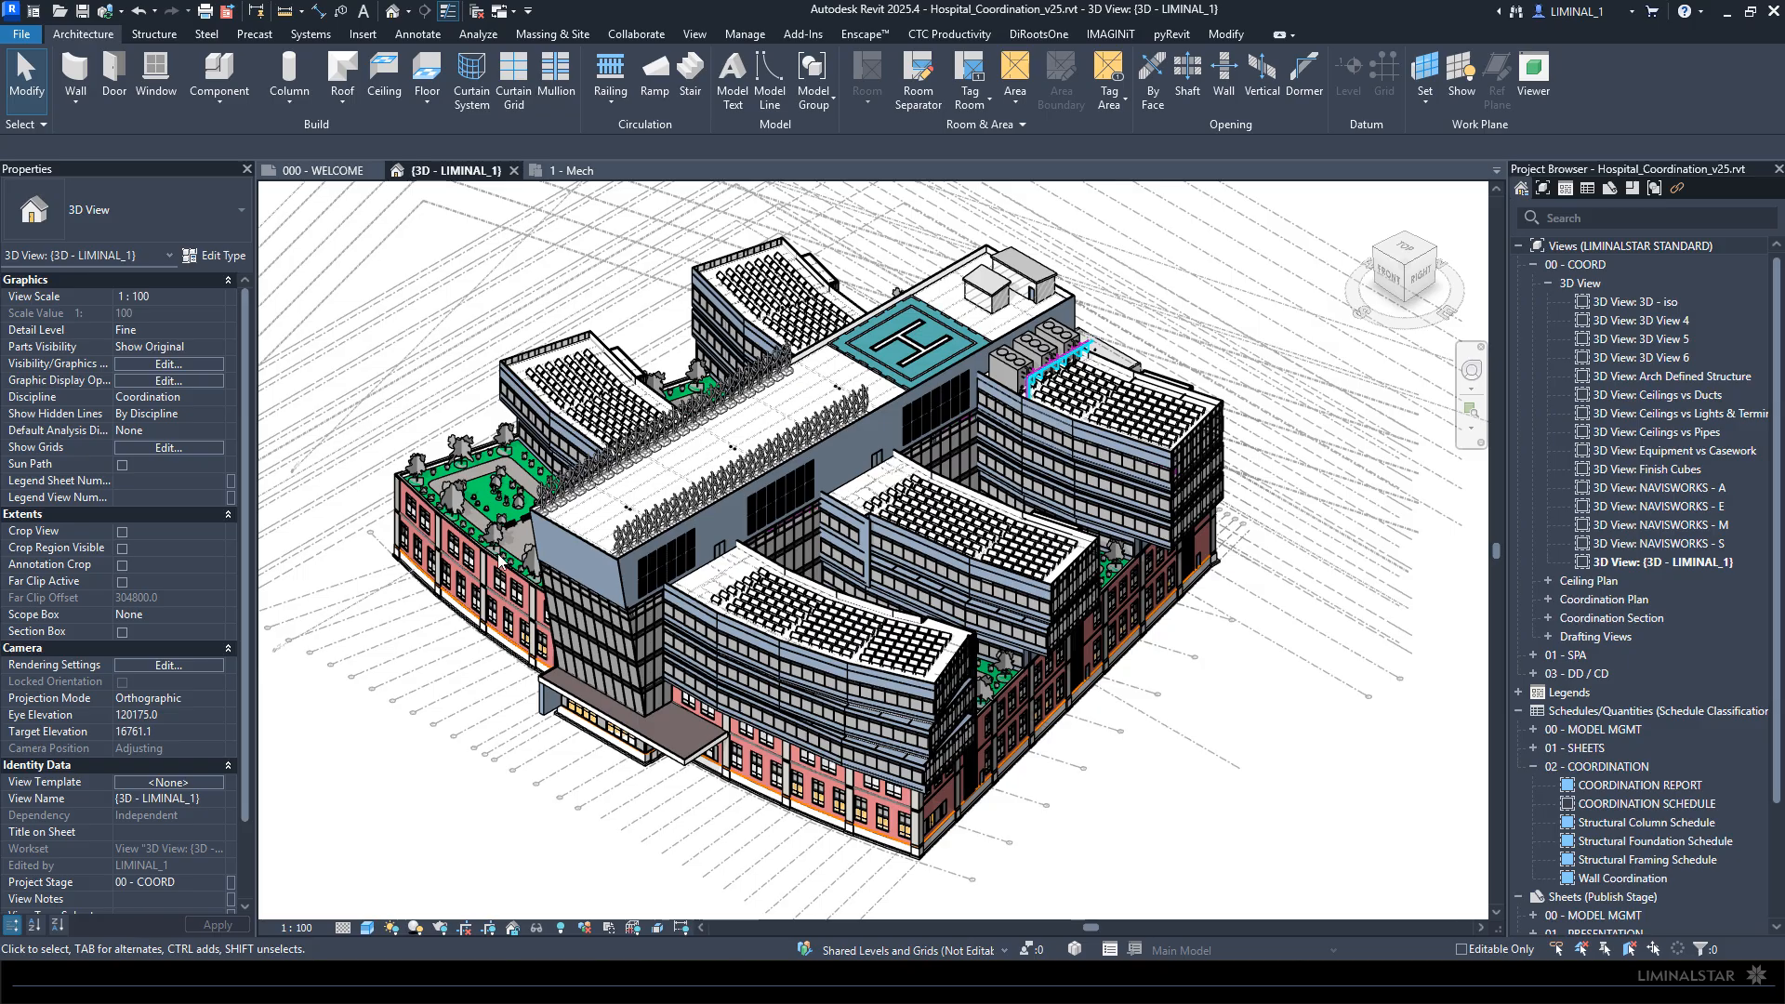
Step: Remove every filter, from Coordinate to Systems - Mechanical, from the 3D view's Visibility/Graphic Overrides and accept the change
key("v")
key("g")
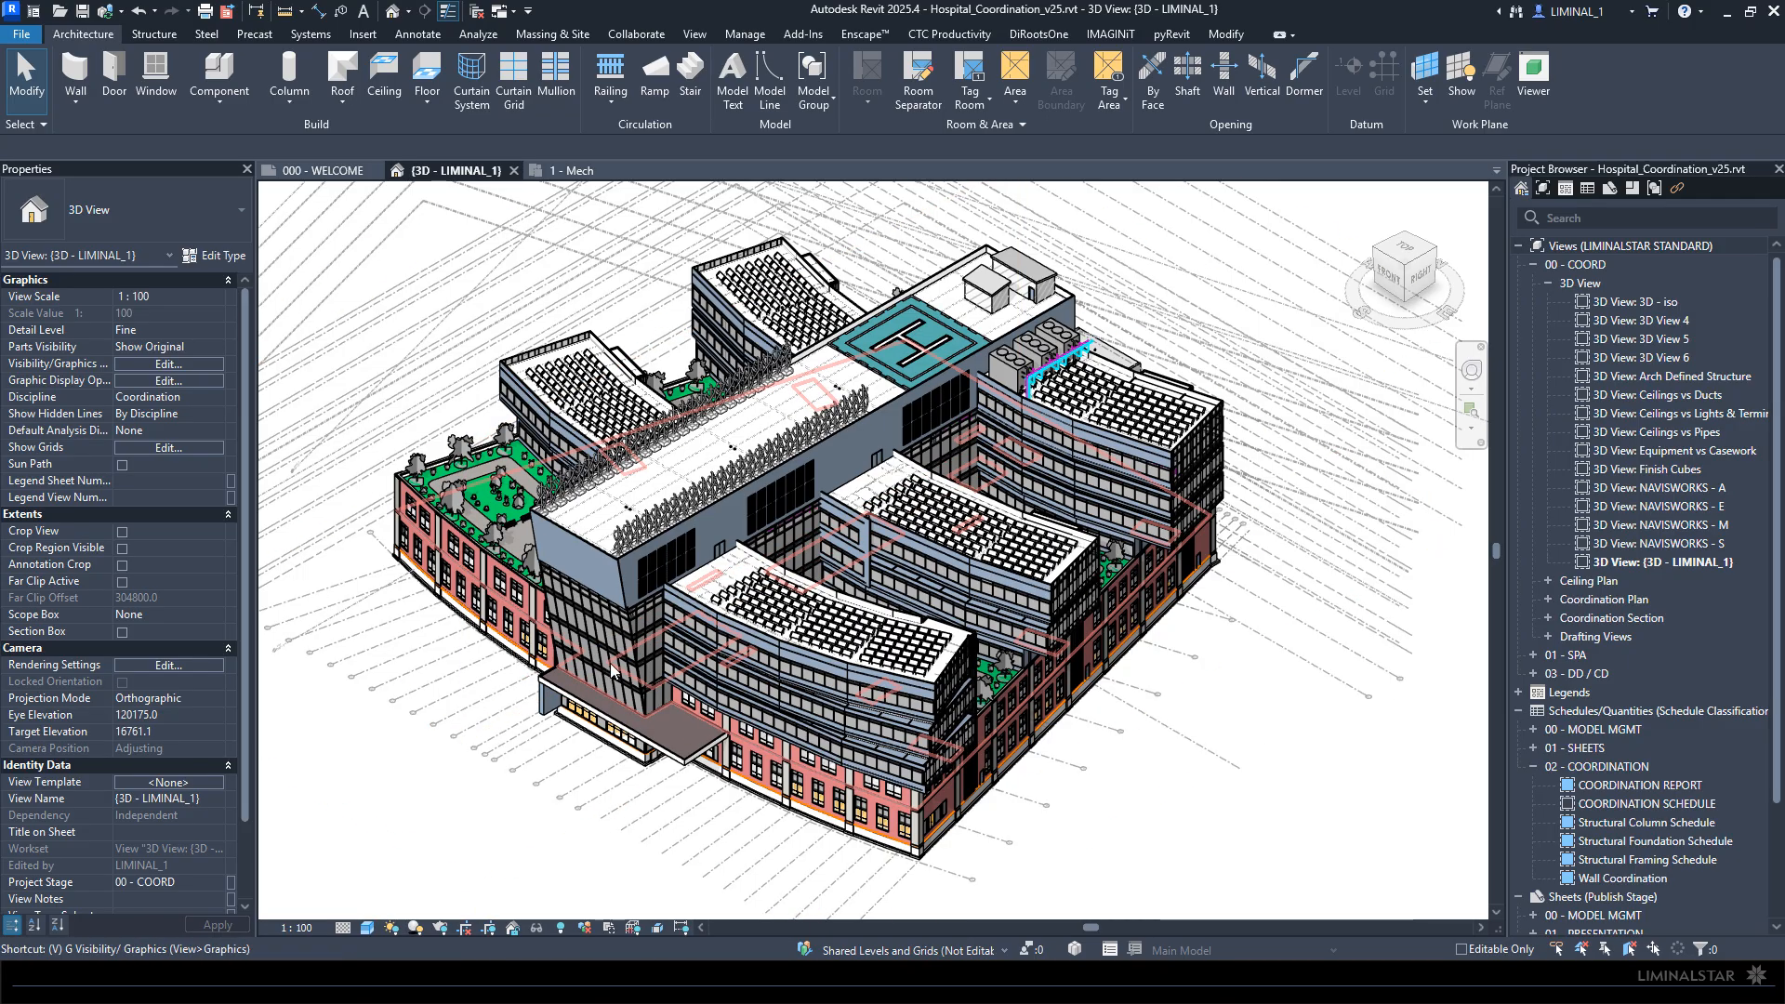
left_click(996, 244)
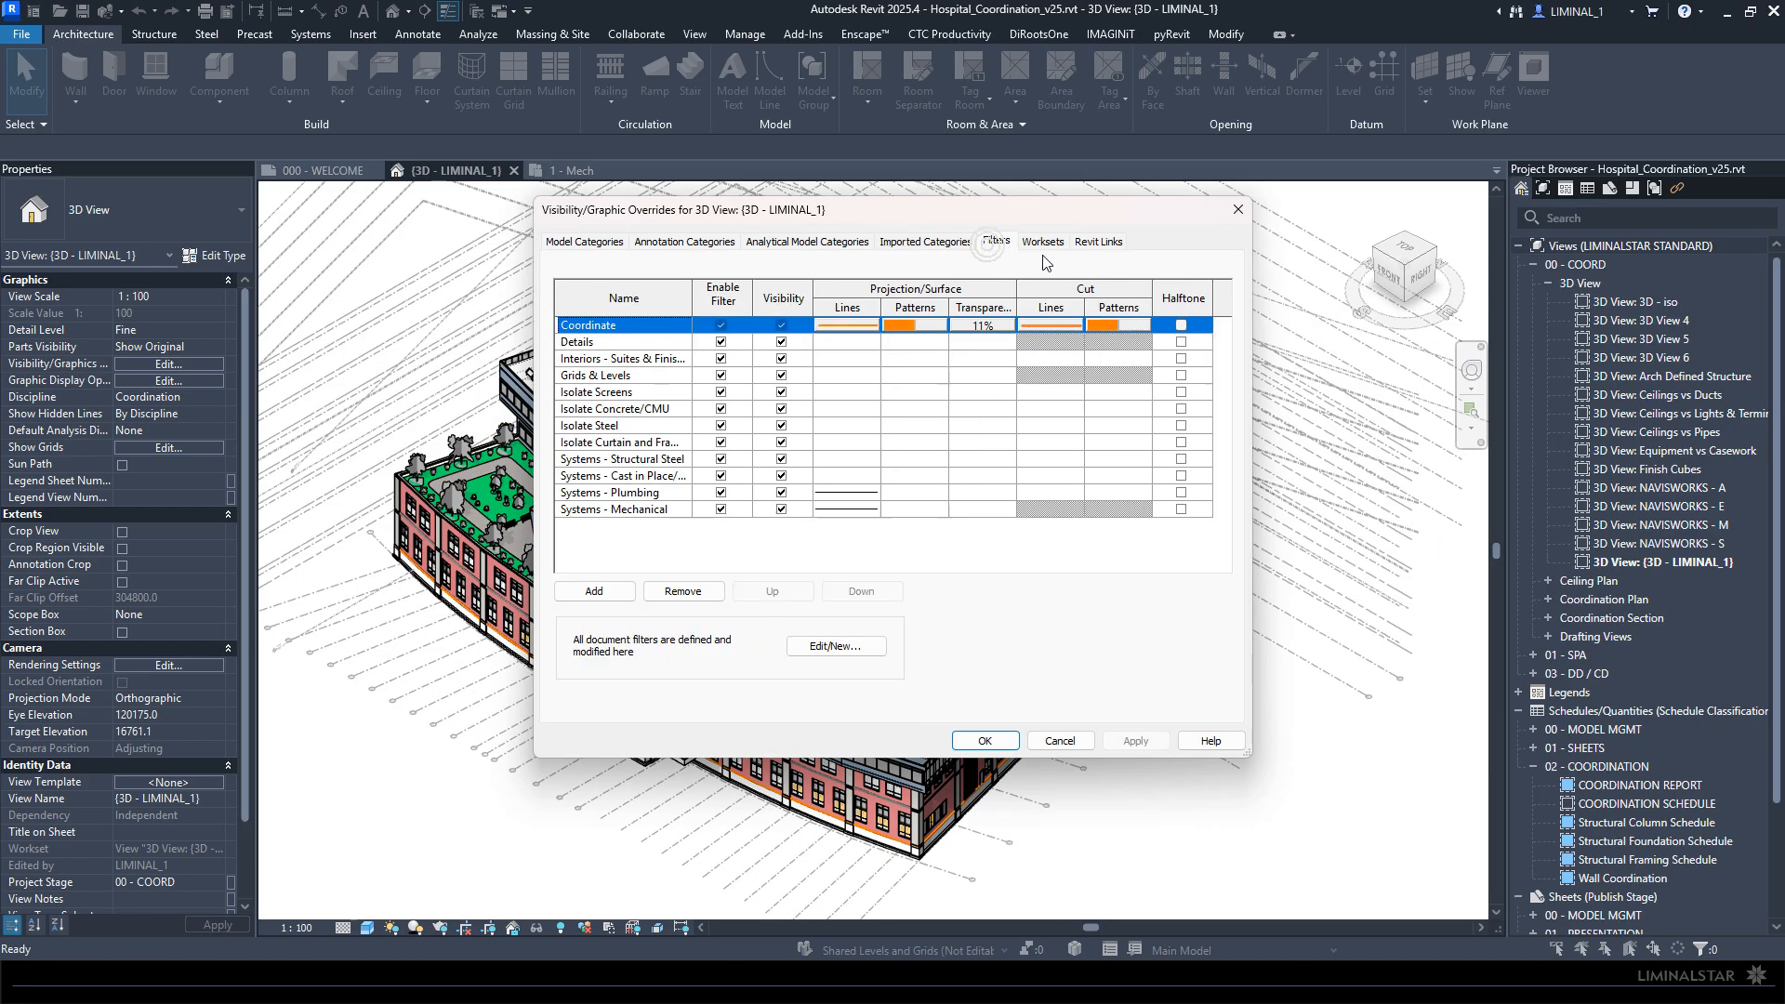
left_click(669, 599)
left_click(669, 600)
left_click(669, 600)
left_click(669, 600)
left_click(669, 600)
left_click(670, 602)
left_click(670, 602)
left_click(670, 601)
left_click(671, 600)
left_click(670, 600)
left_click(671, 600)
left_click(671, 599)
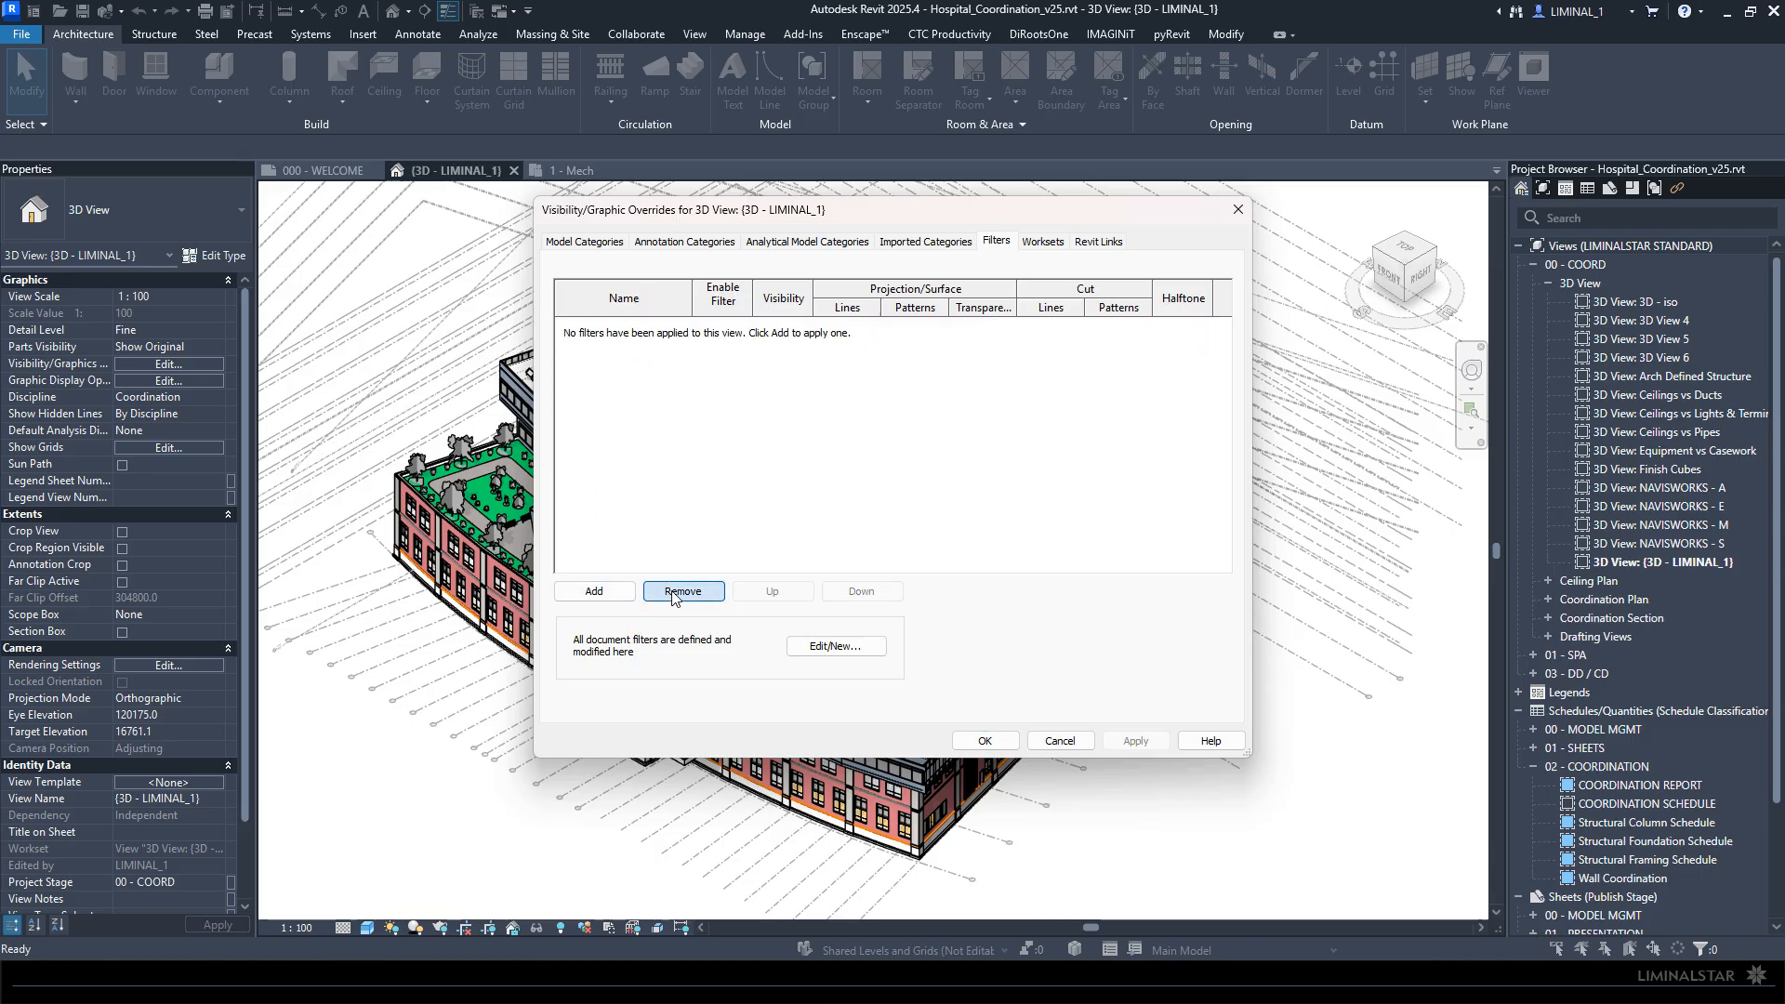
left_click(978, 742)
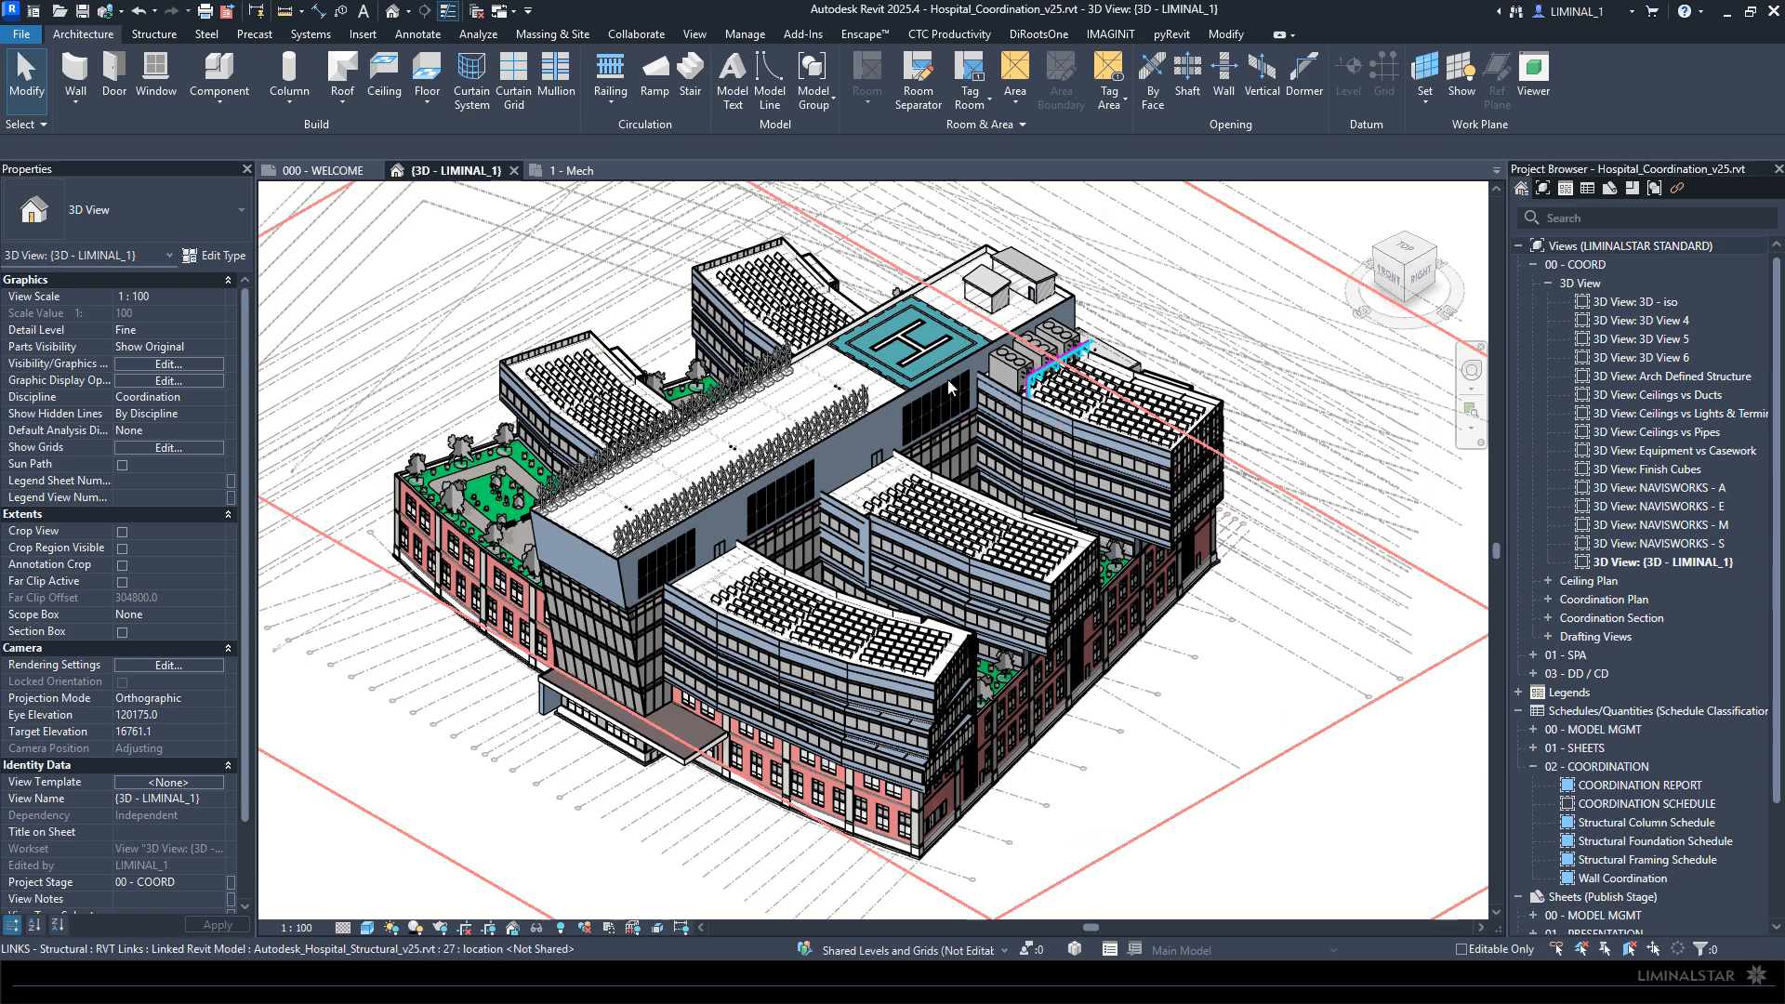
Step: Examine the colored rooftop piping in the 3D view and the main round duct run in the 1 - Mech floor plan
scroll(984, 378, "up", 5)
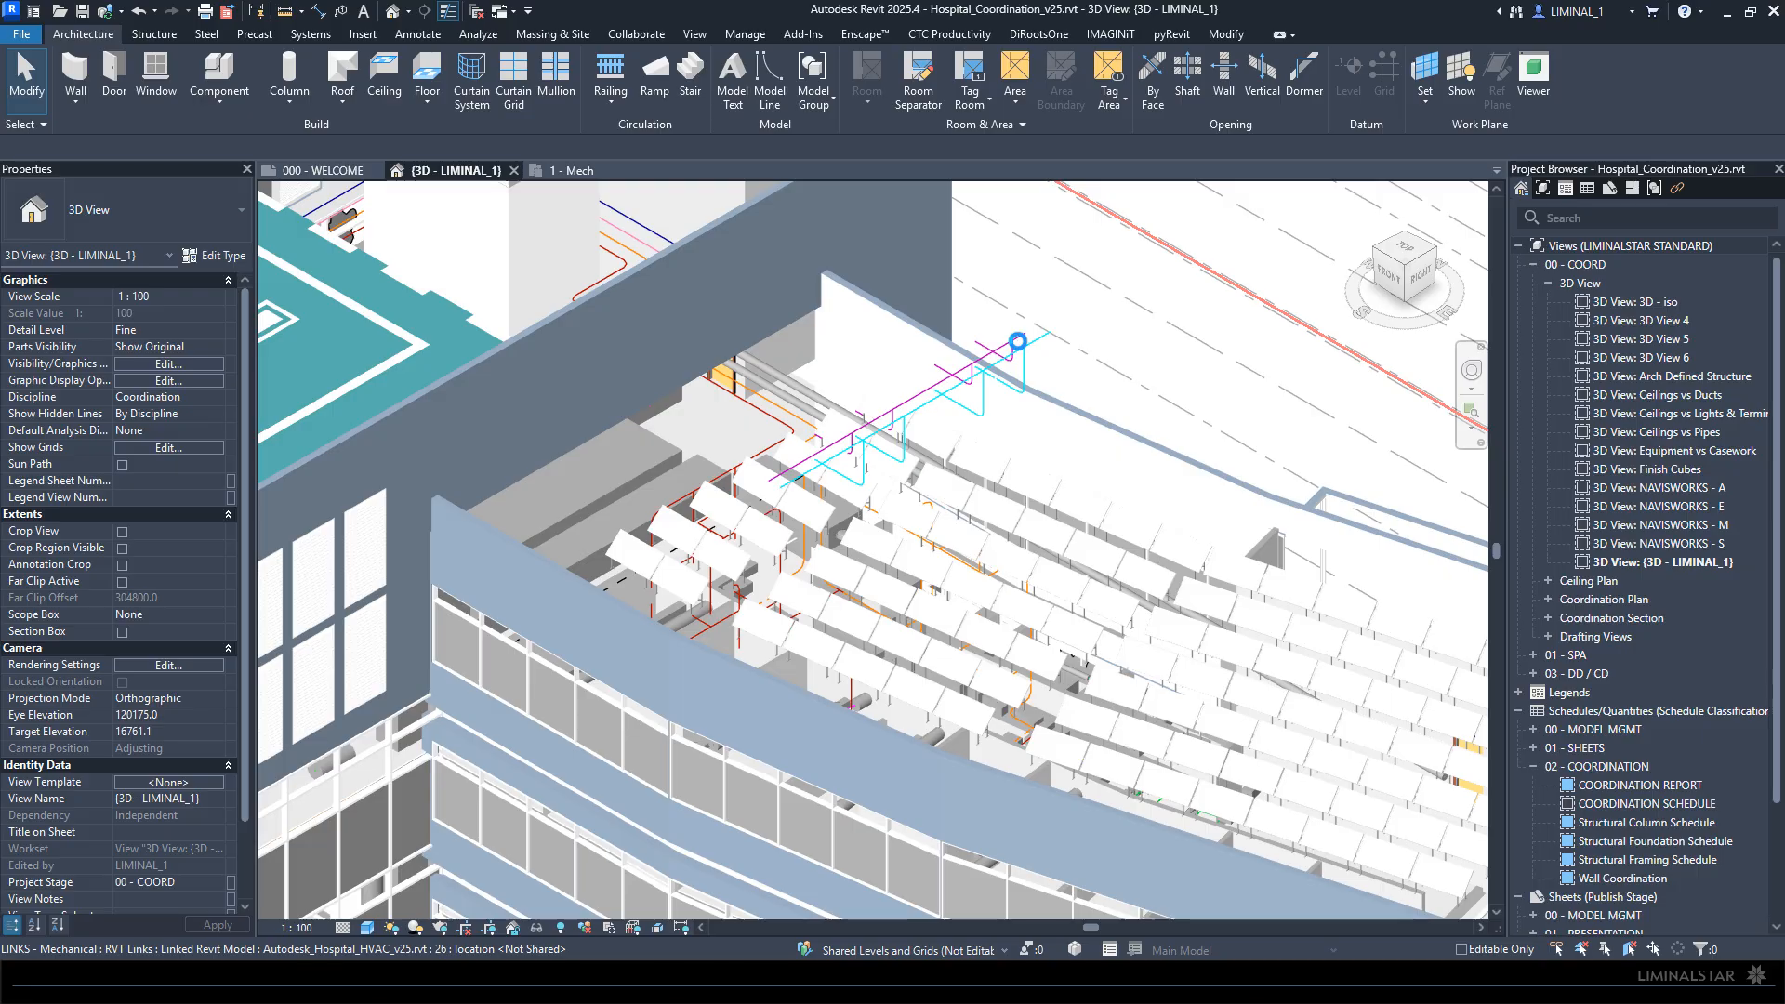
scroll(1021, 344, "up", 3)
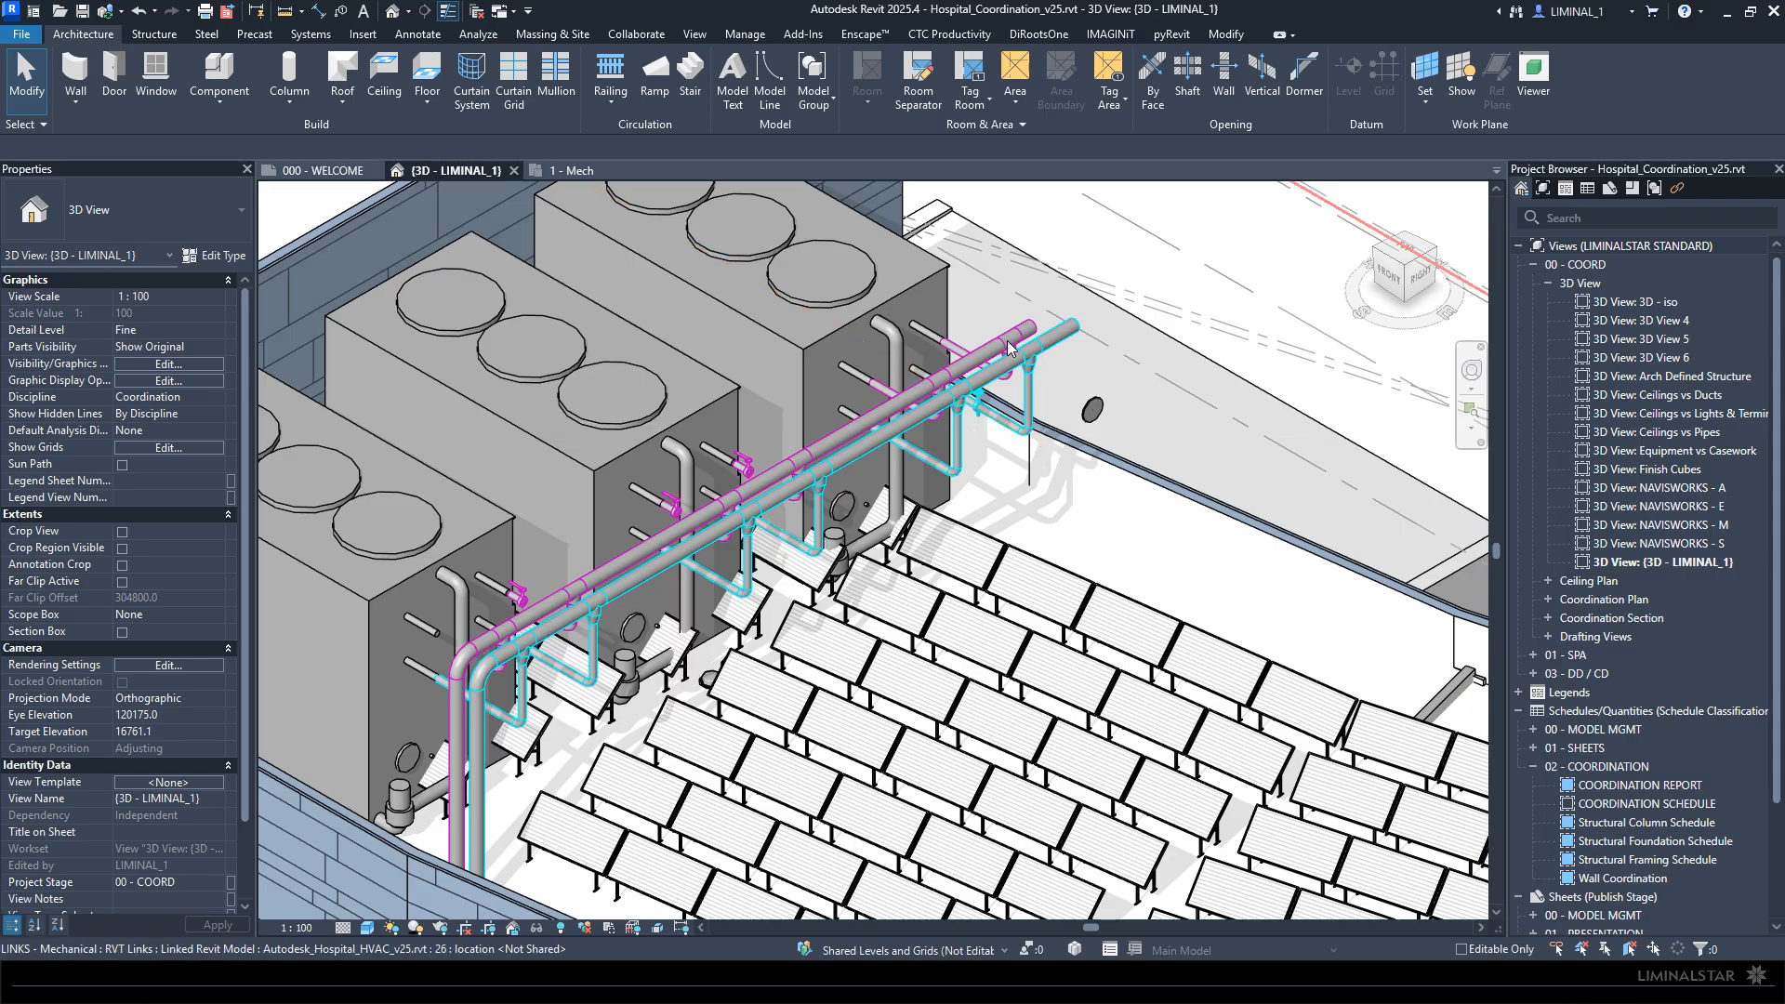
left_click(562, 171)
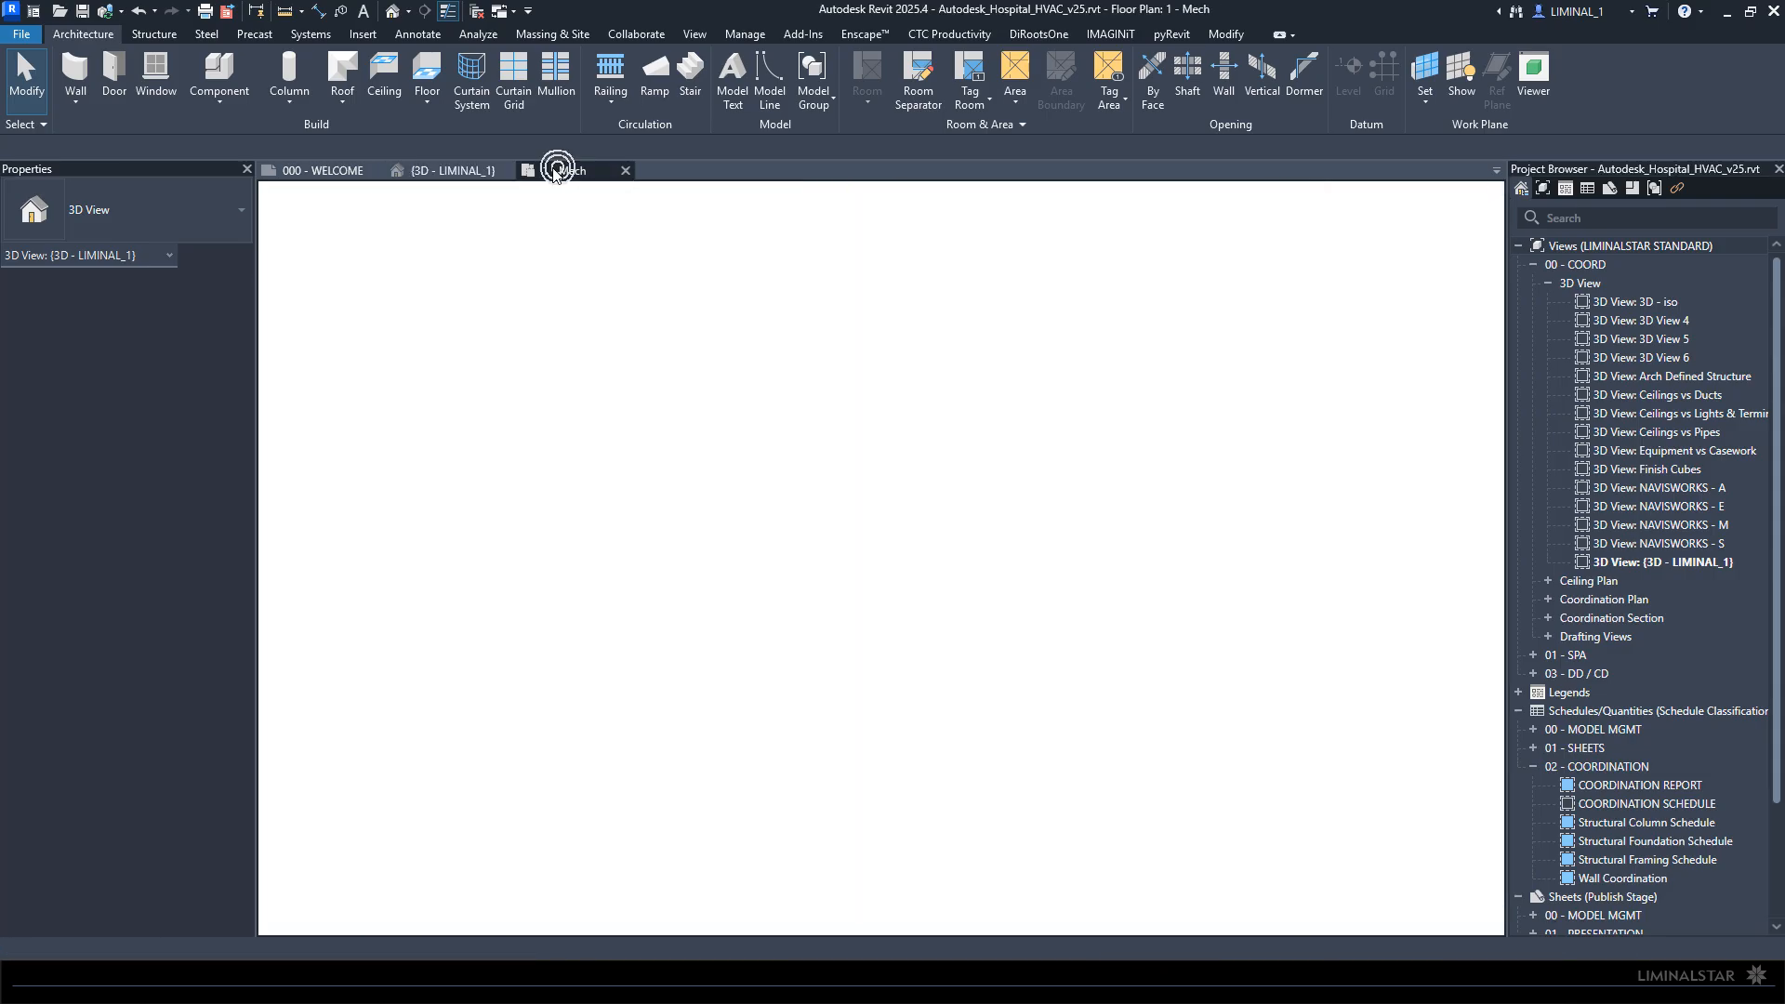
middle_click_drag(771, 462, 670, 456)
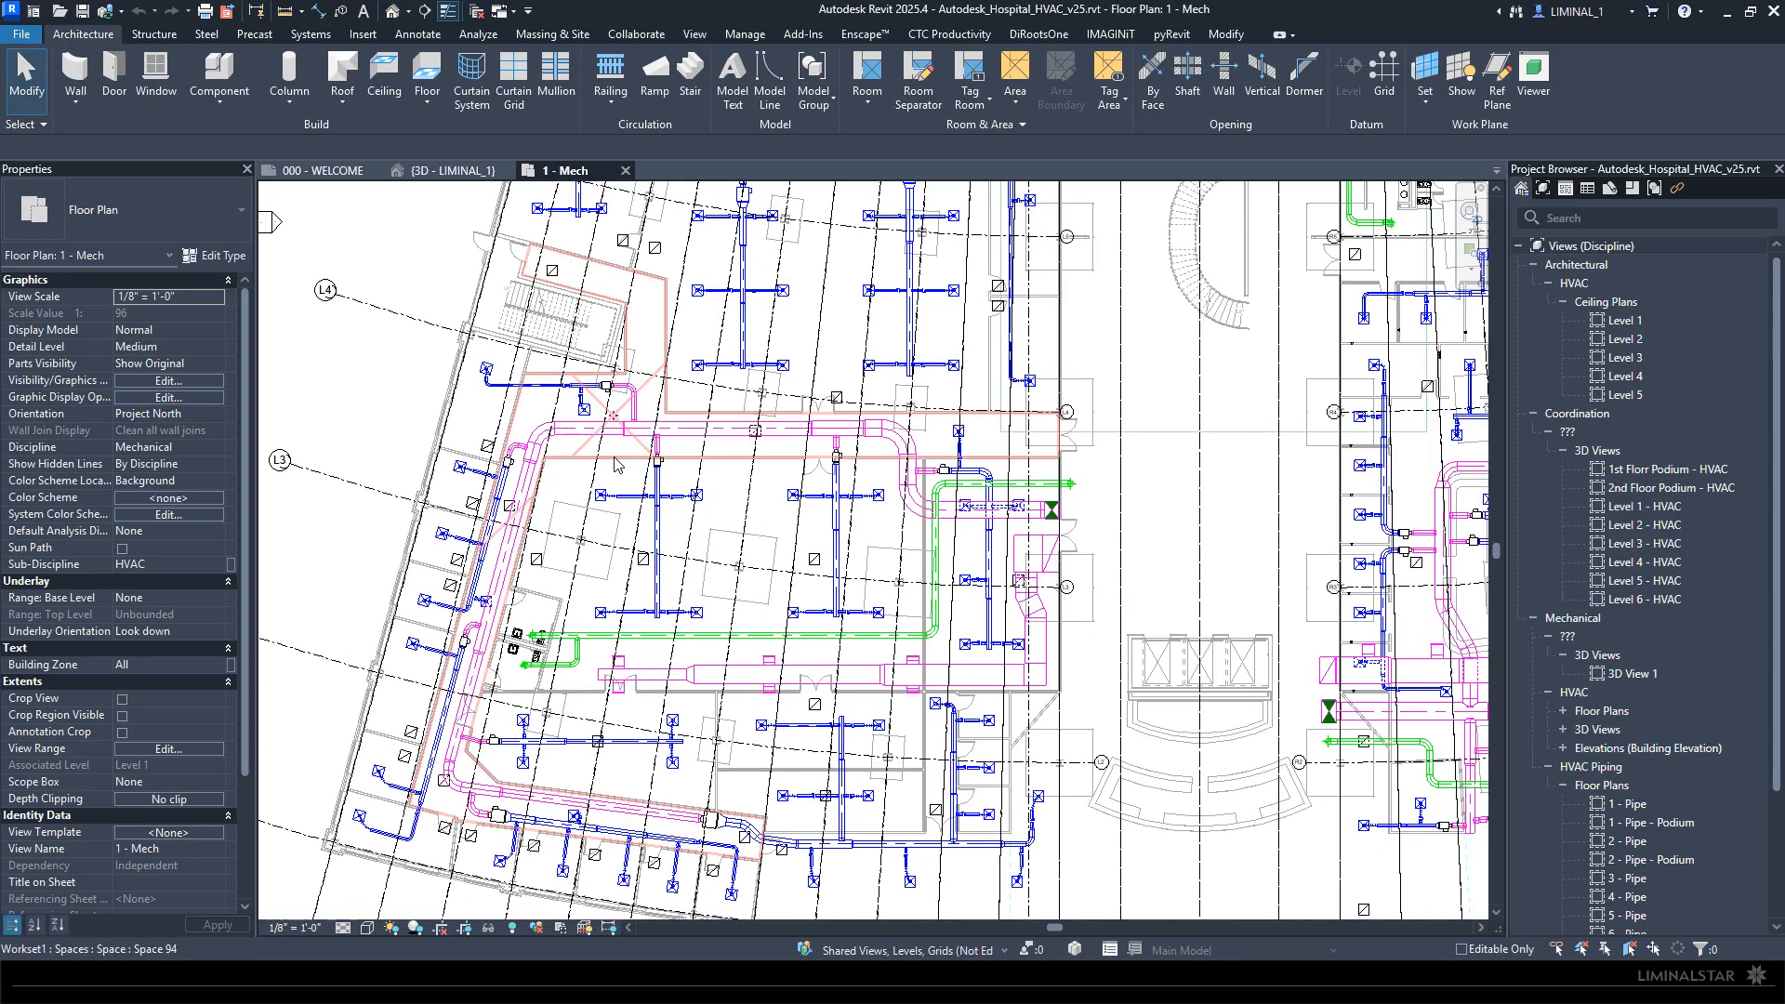
scroll(529, 454, "up", 4)
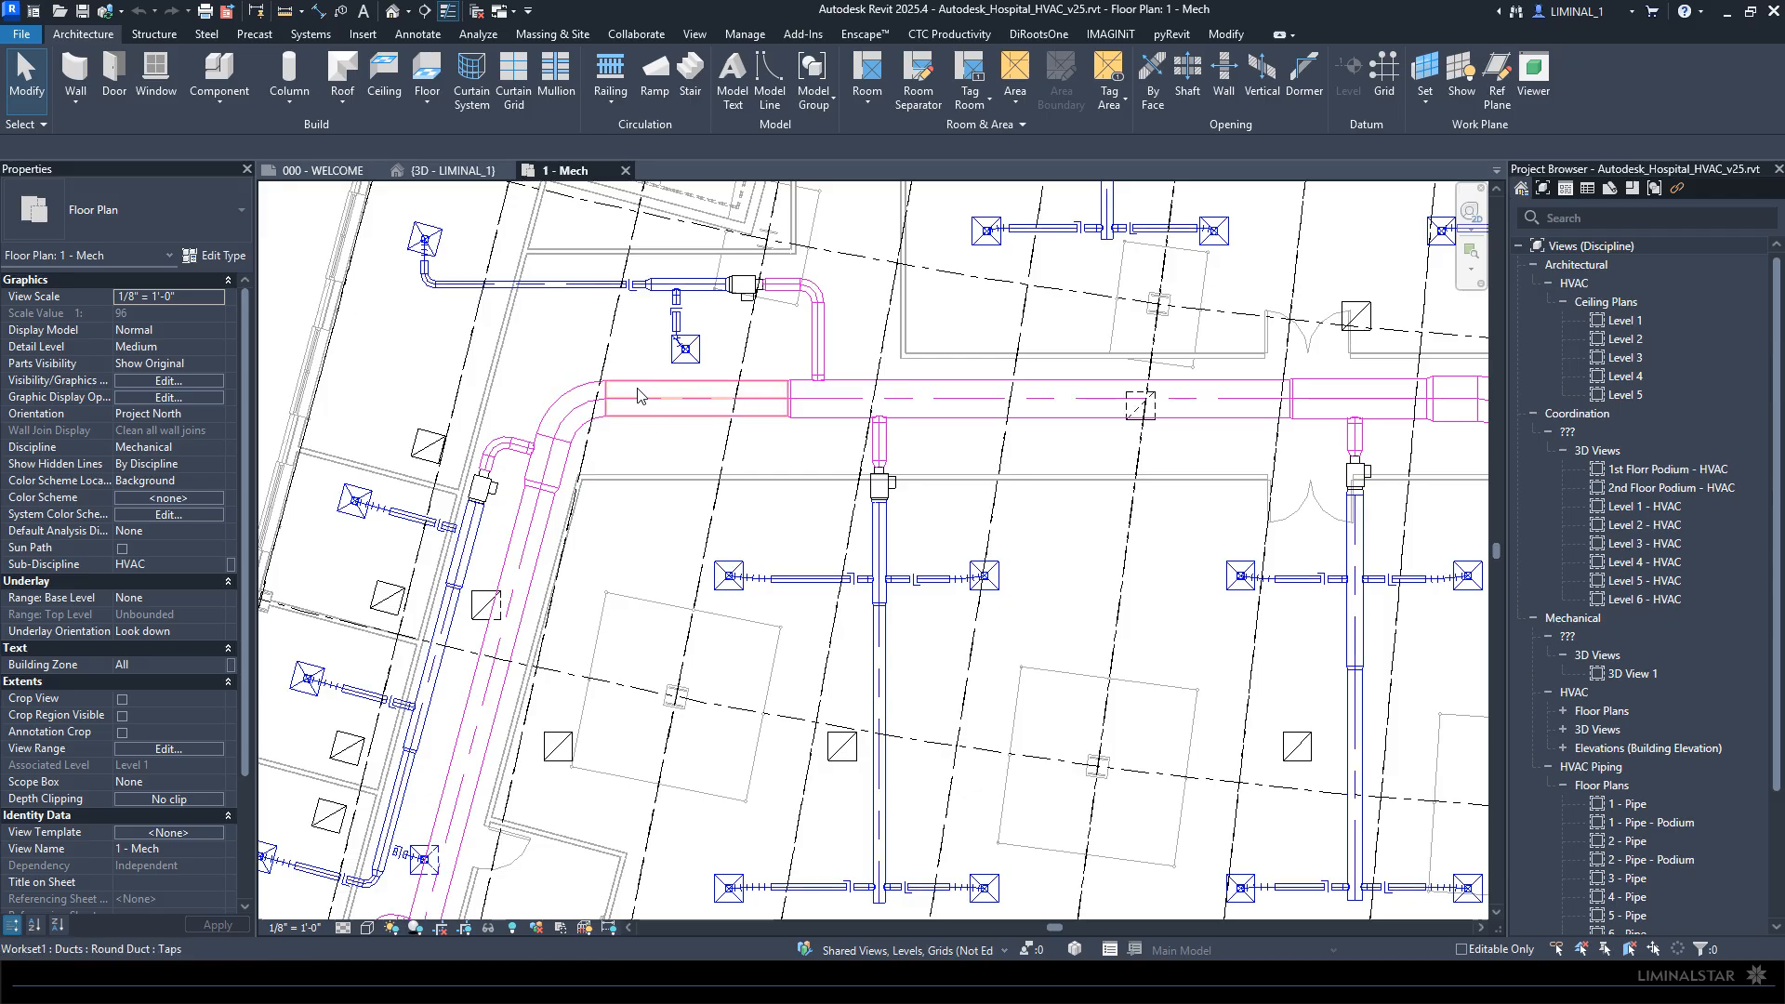
scroll(699, 351, "up", 2)
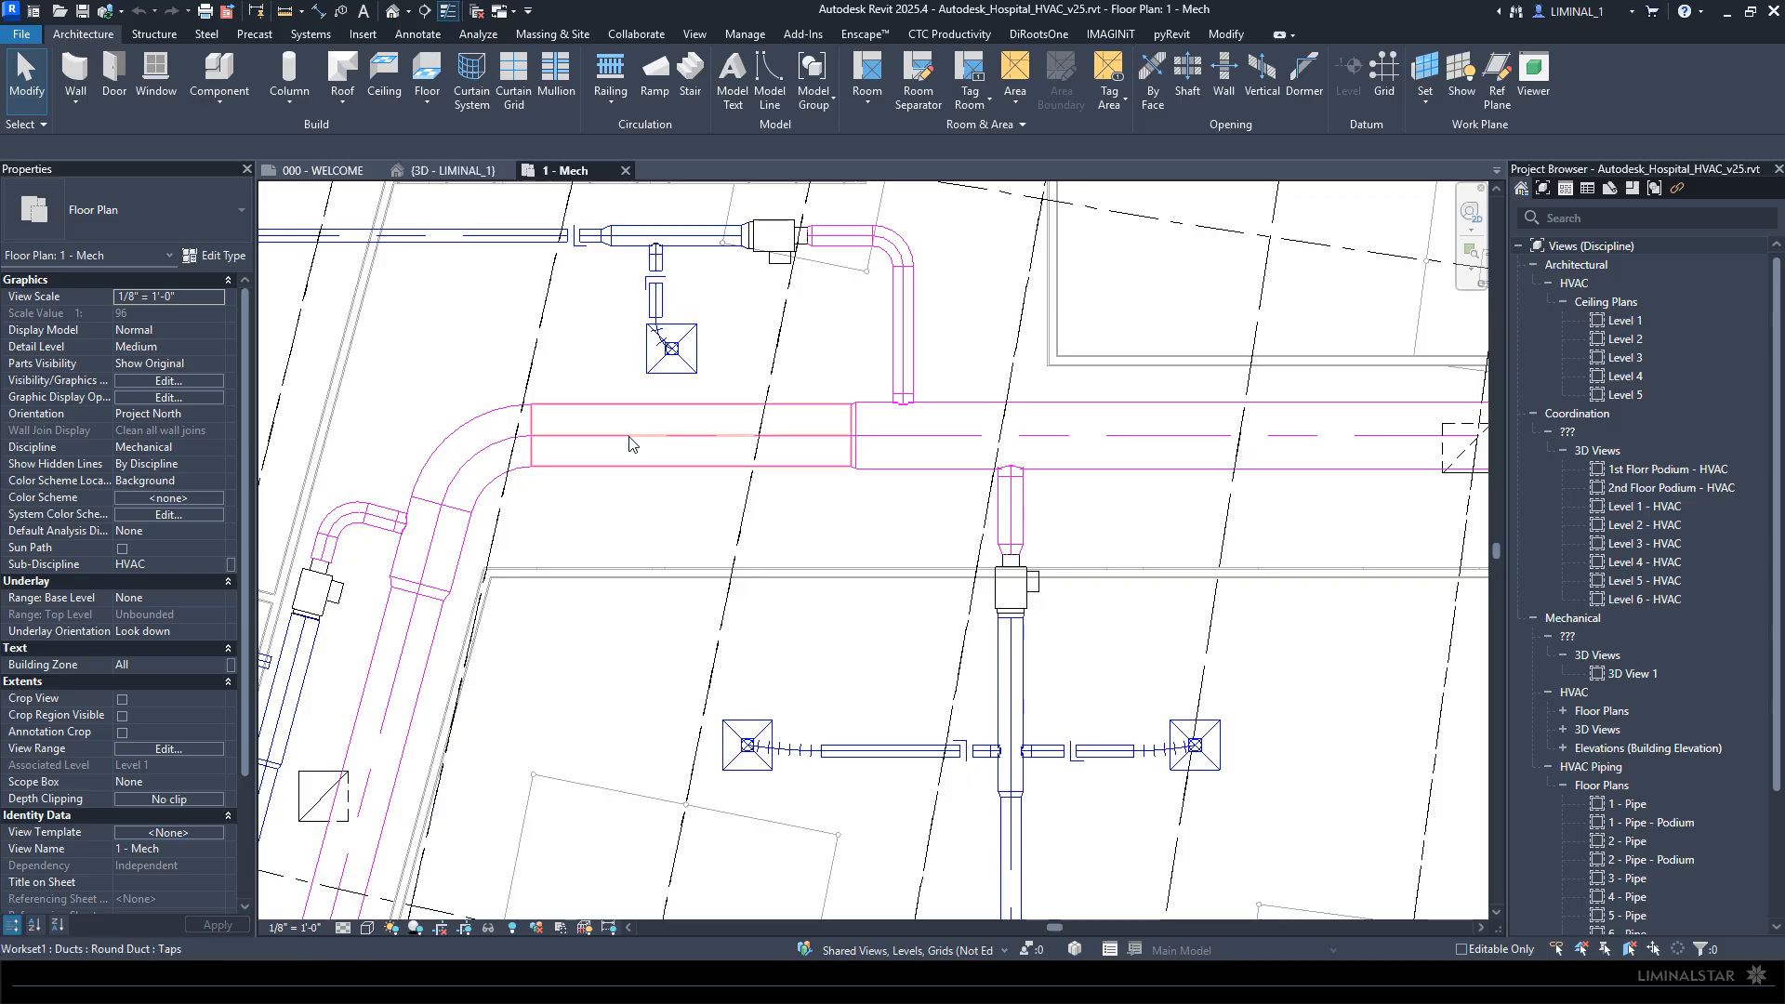
Step: Expand the Duct Systems families in the HVAC model's project browser down to the individual Duct System types
scroll(216, 777, "down", 5)
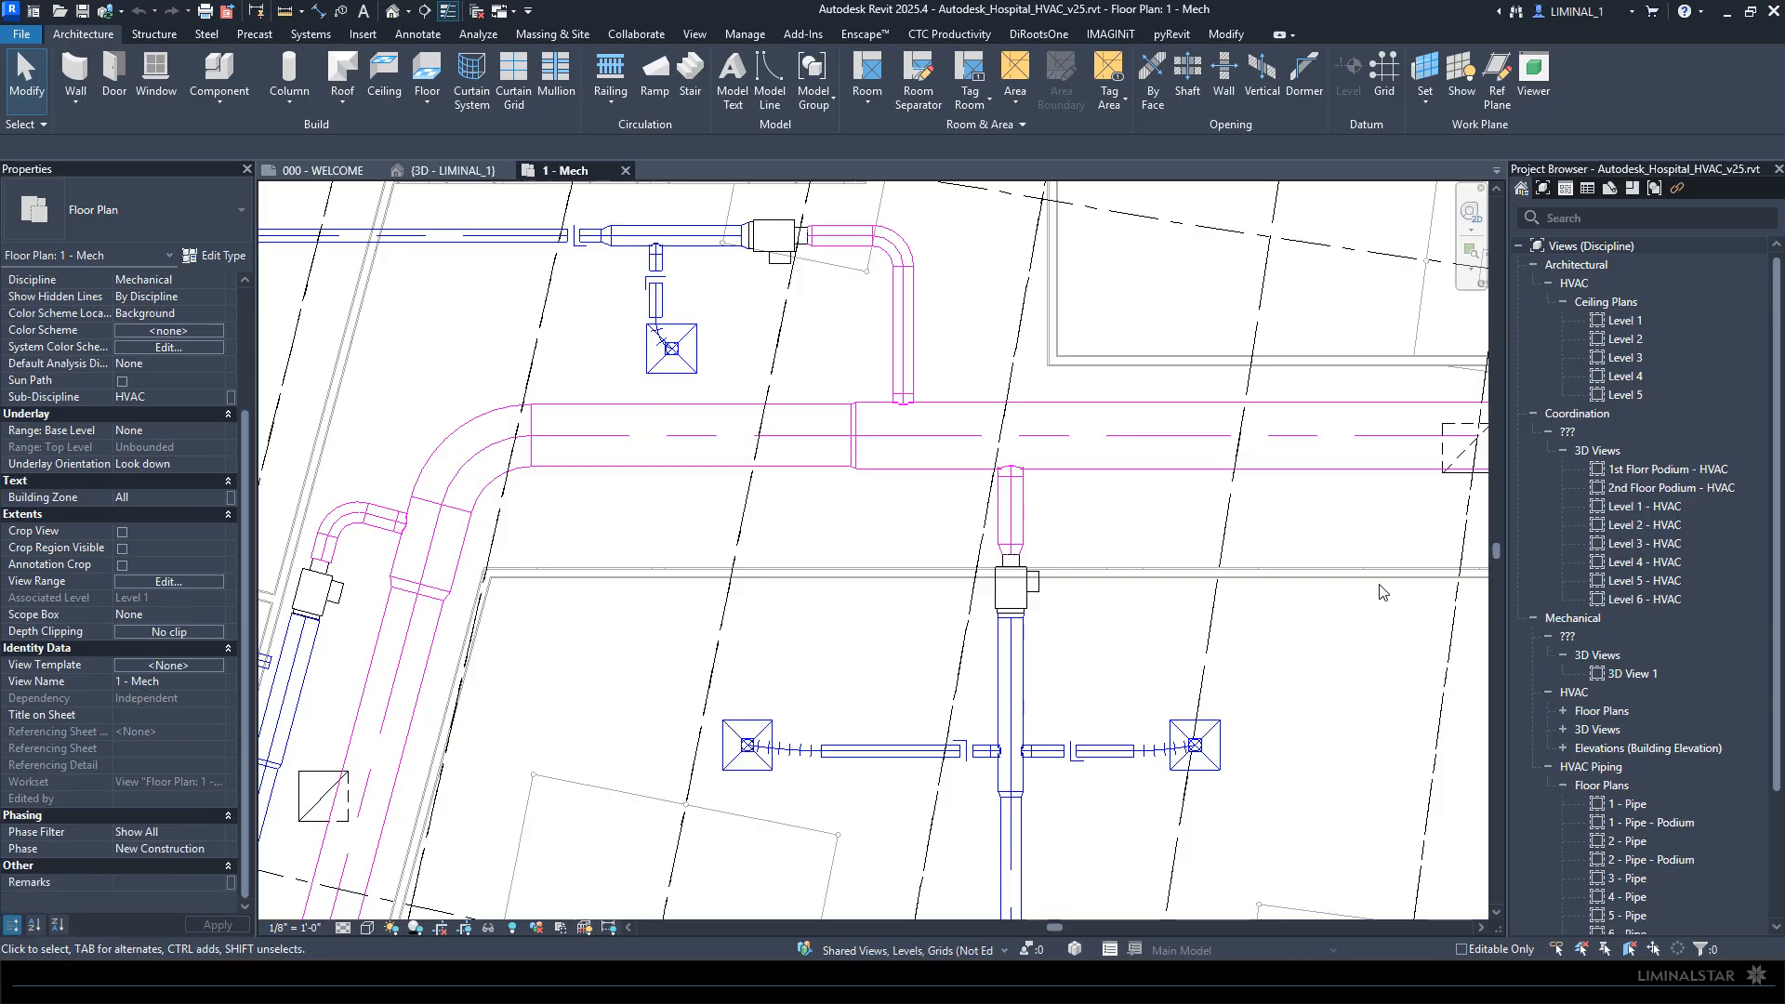
scroll(1765, 625, "down", 2)
left_click_drag(1776, 628, 1774, 735)
left_click(1519, 889)
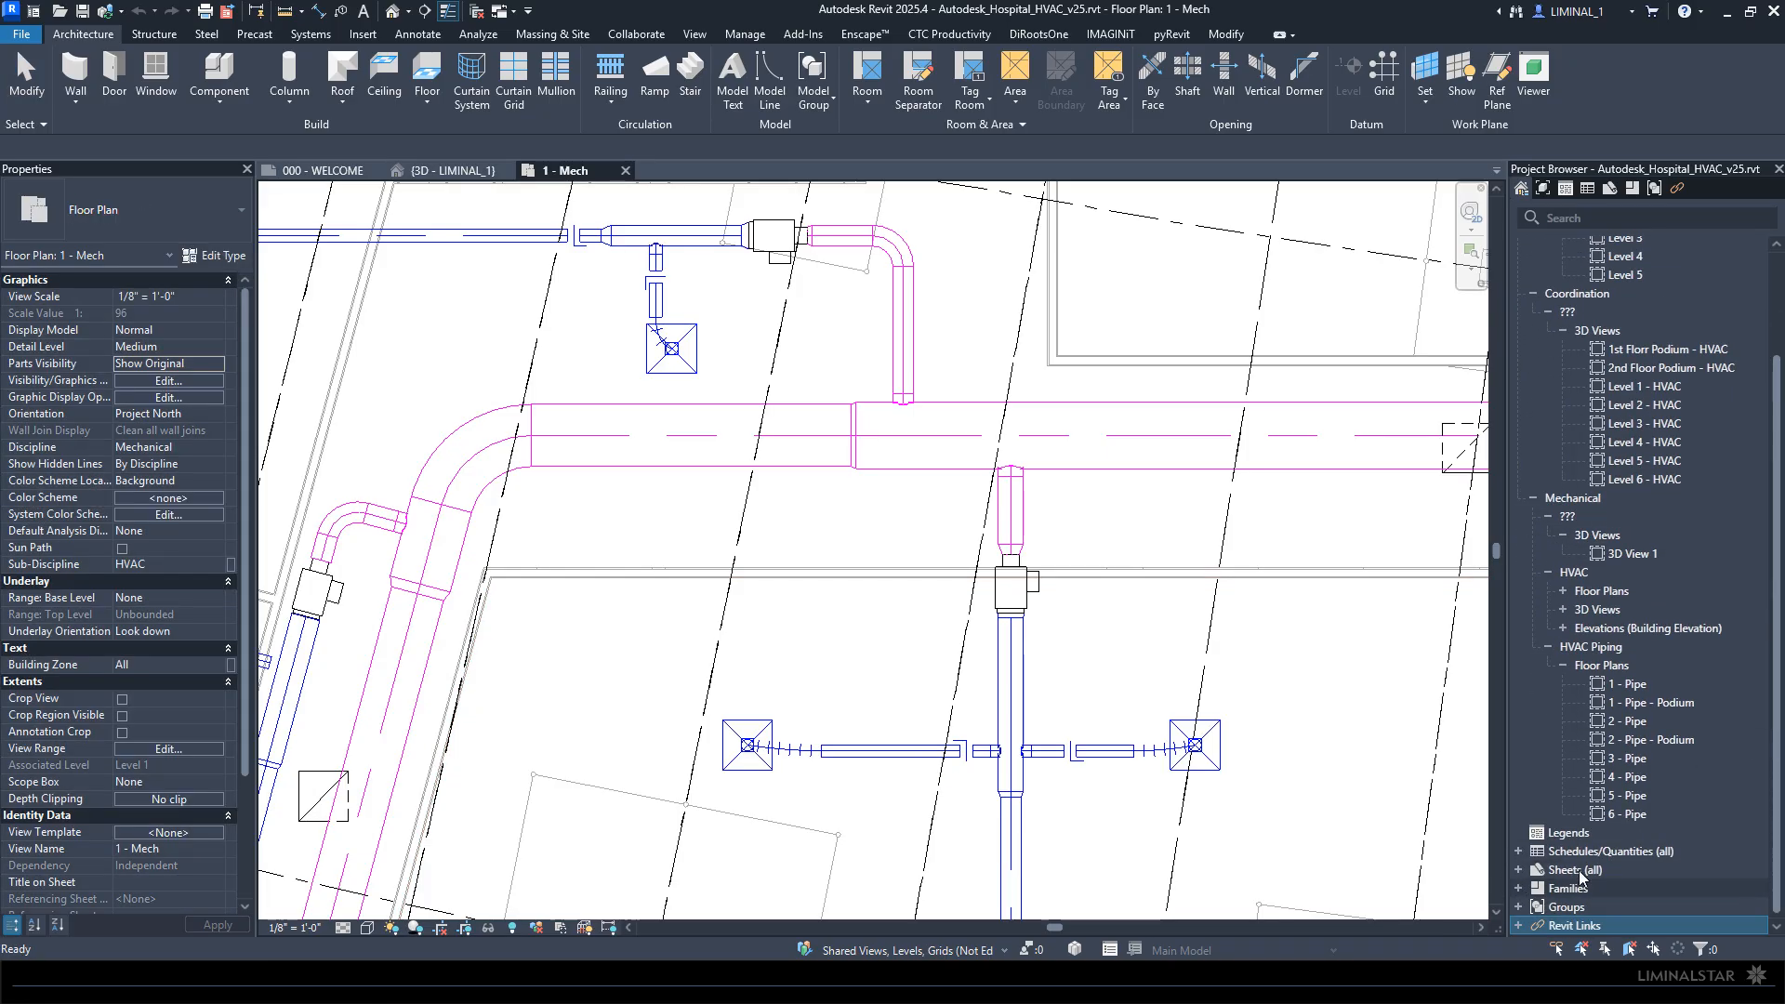
left_click(1519, 888)
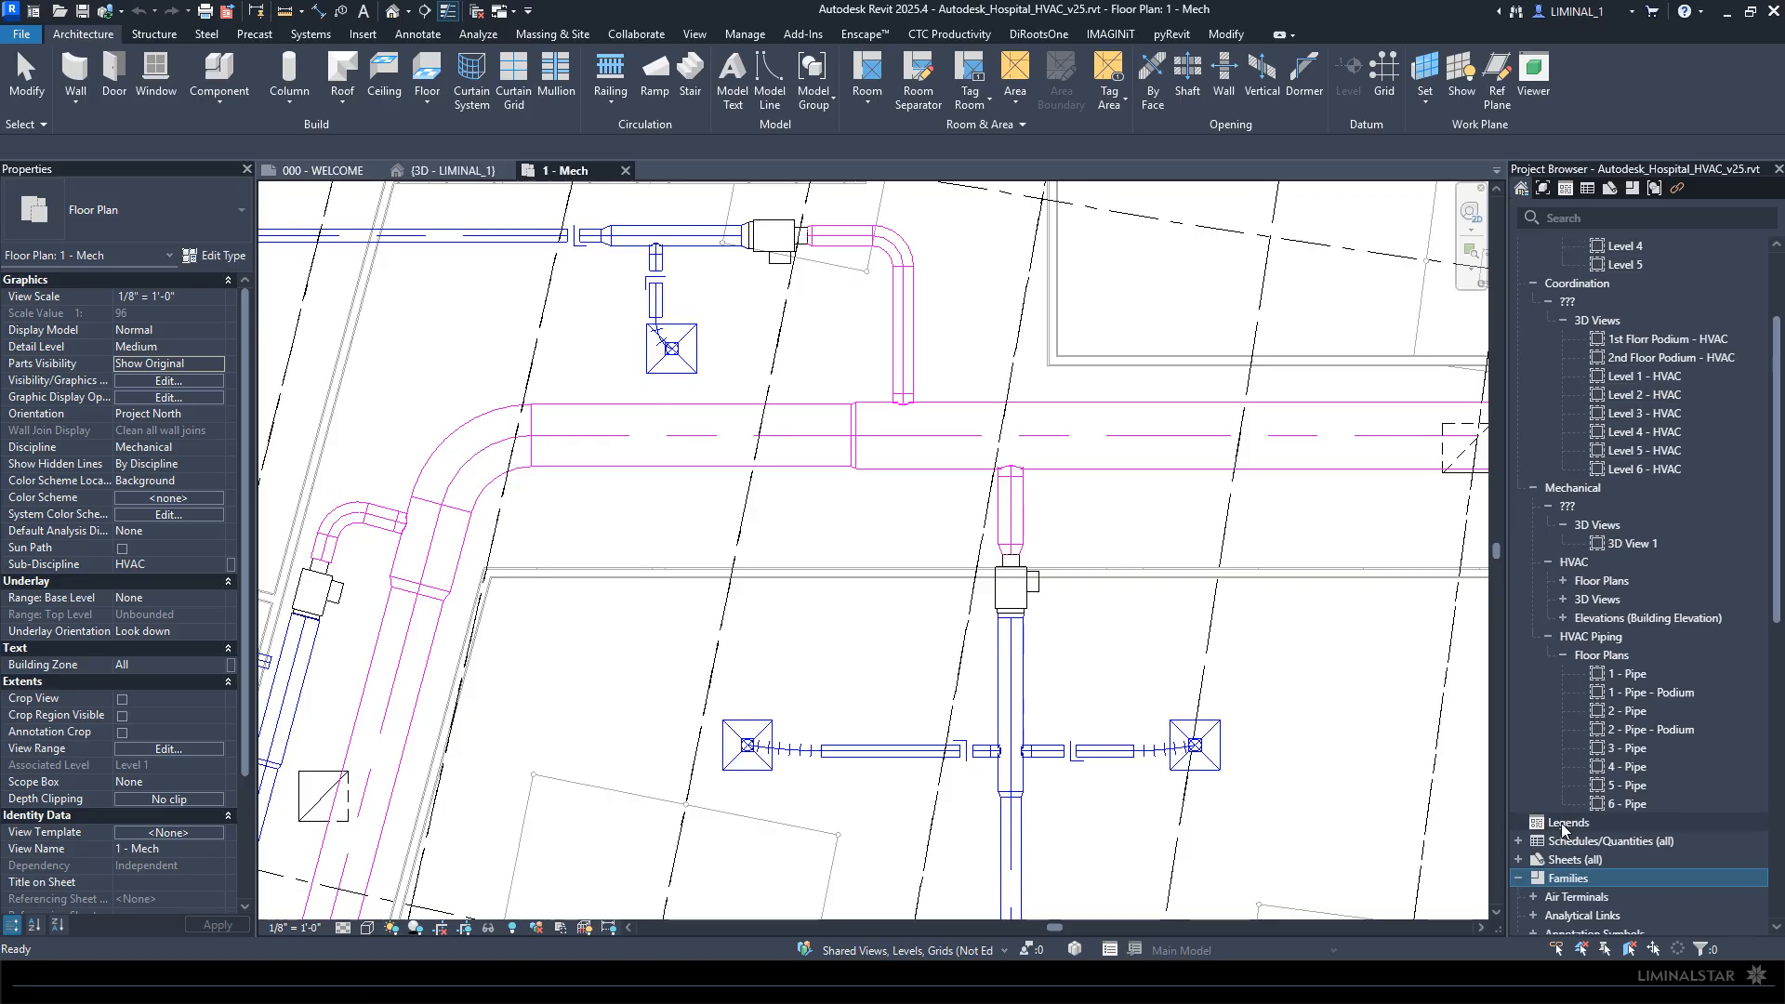
scroll(1574, 605, "down", 8)
scroll(1573, 604, "down", 4)
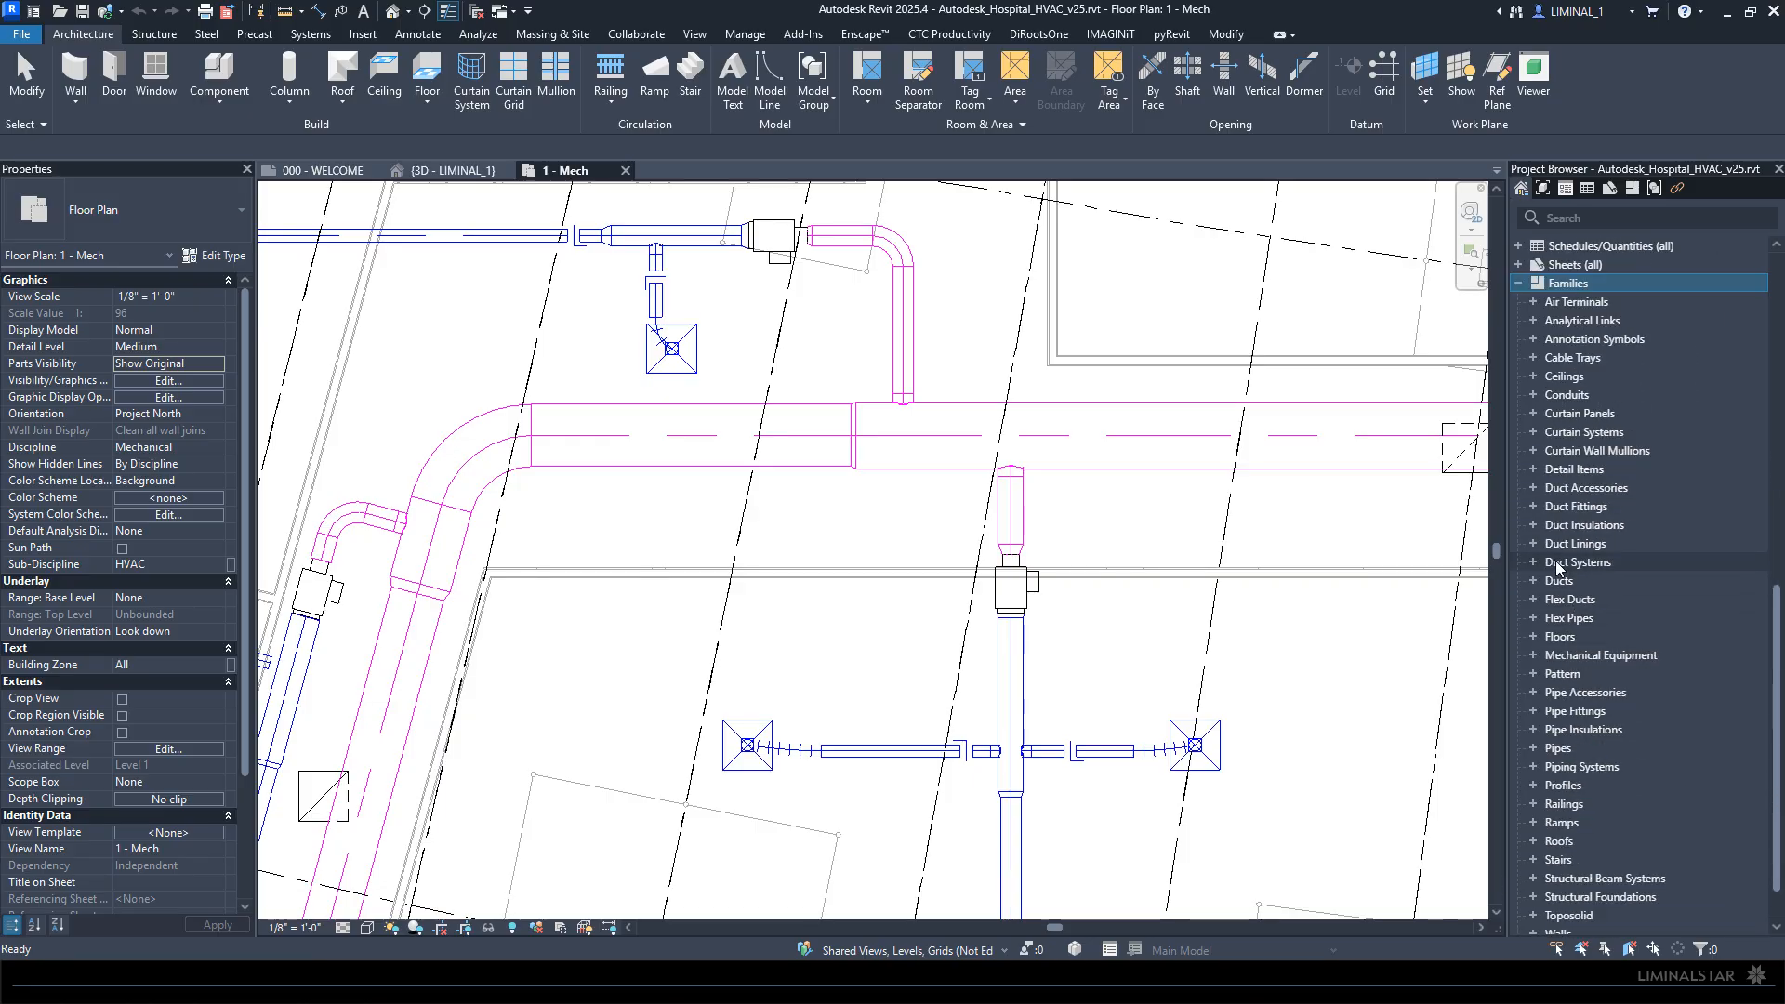
left_click(1533, 561)
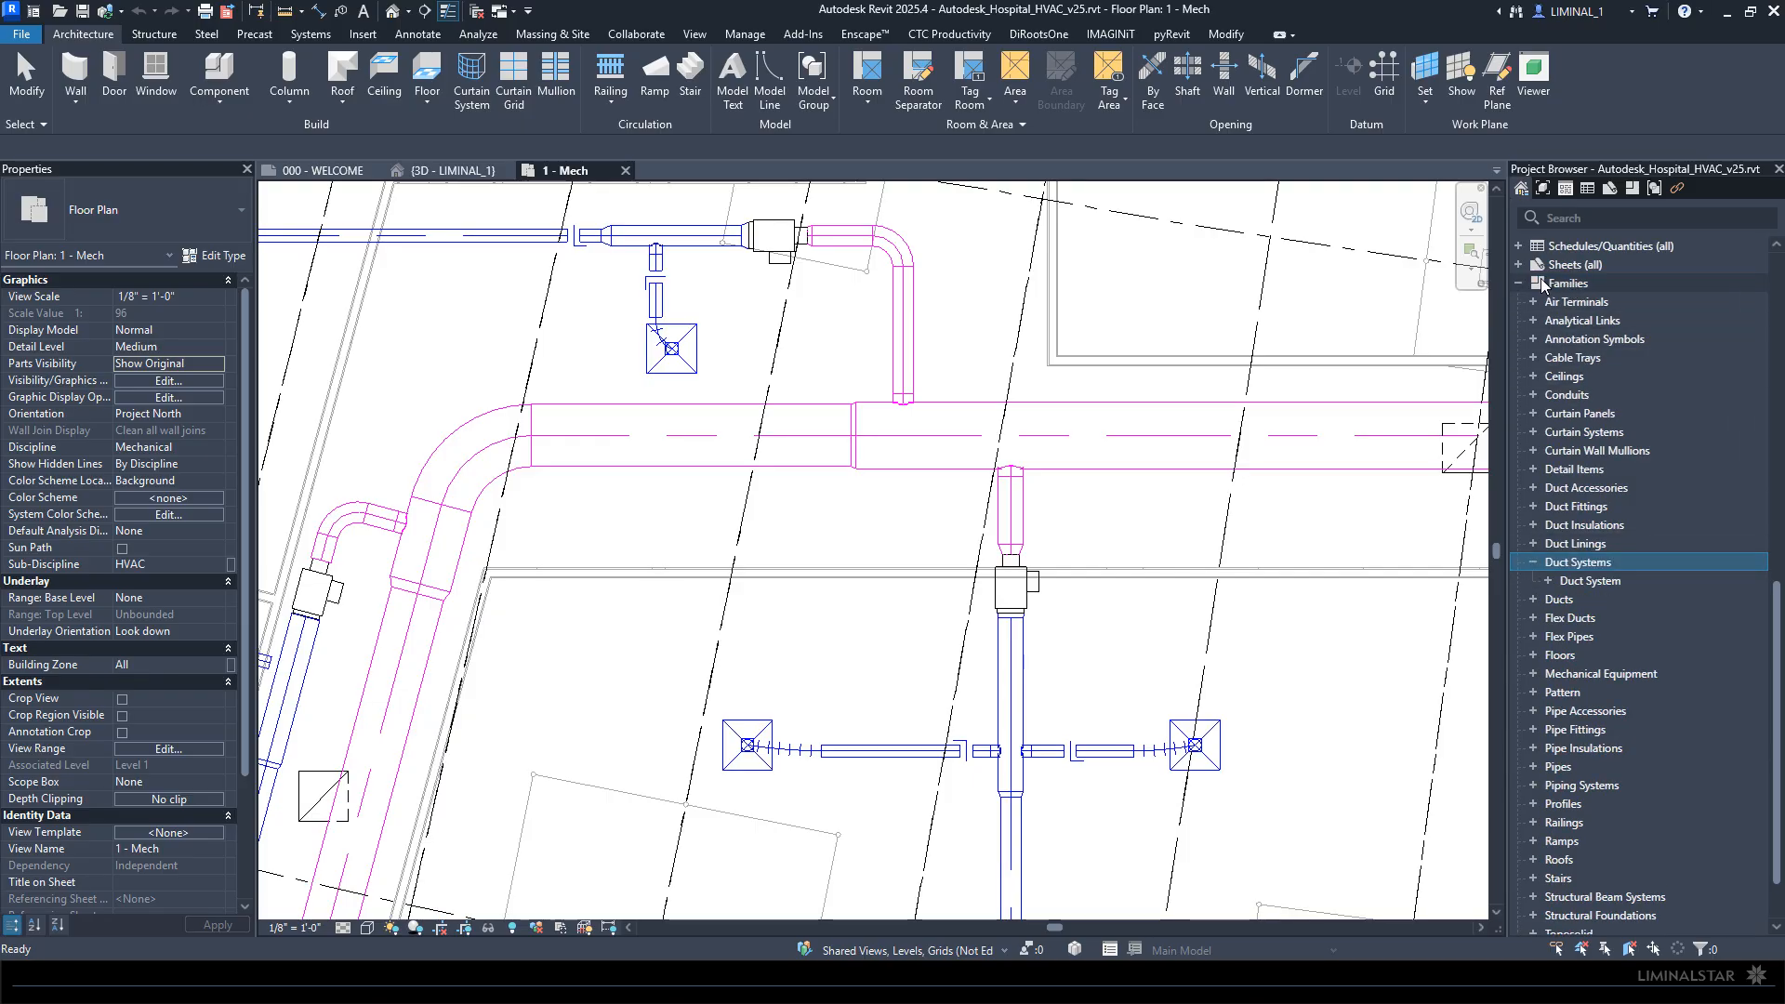
left_click(1548, 580)
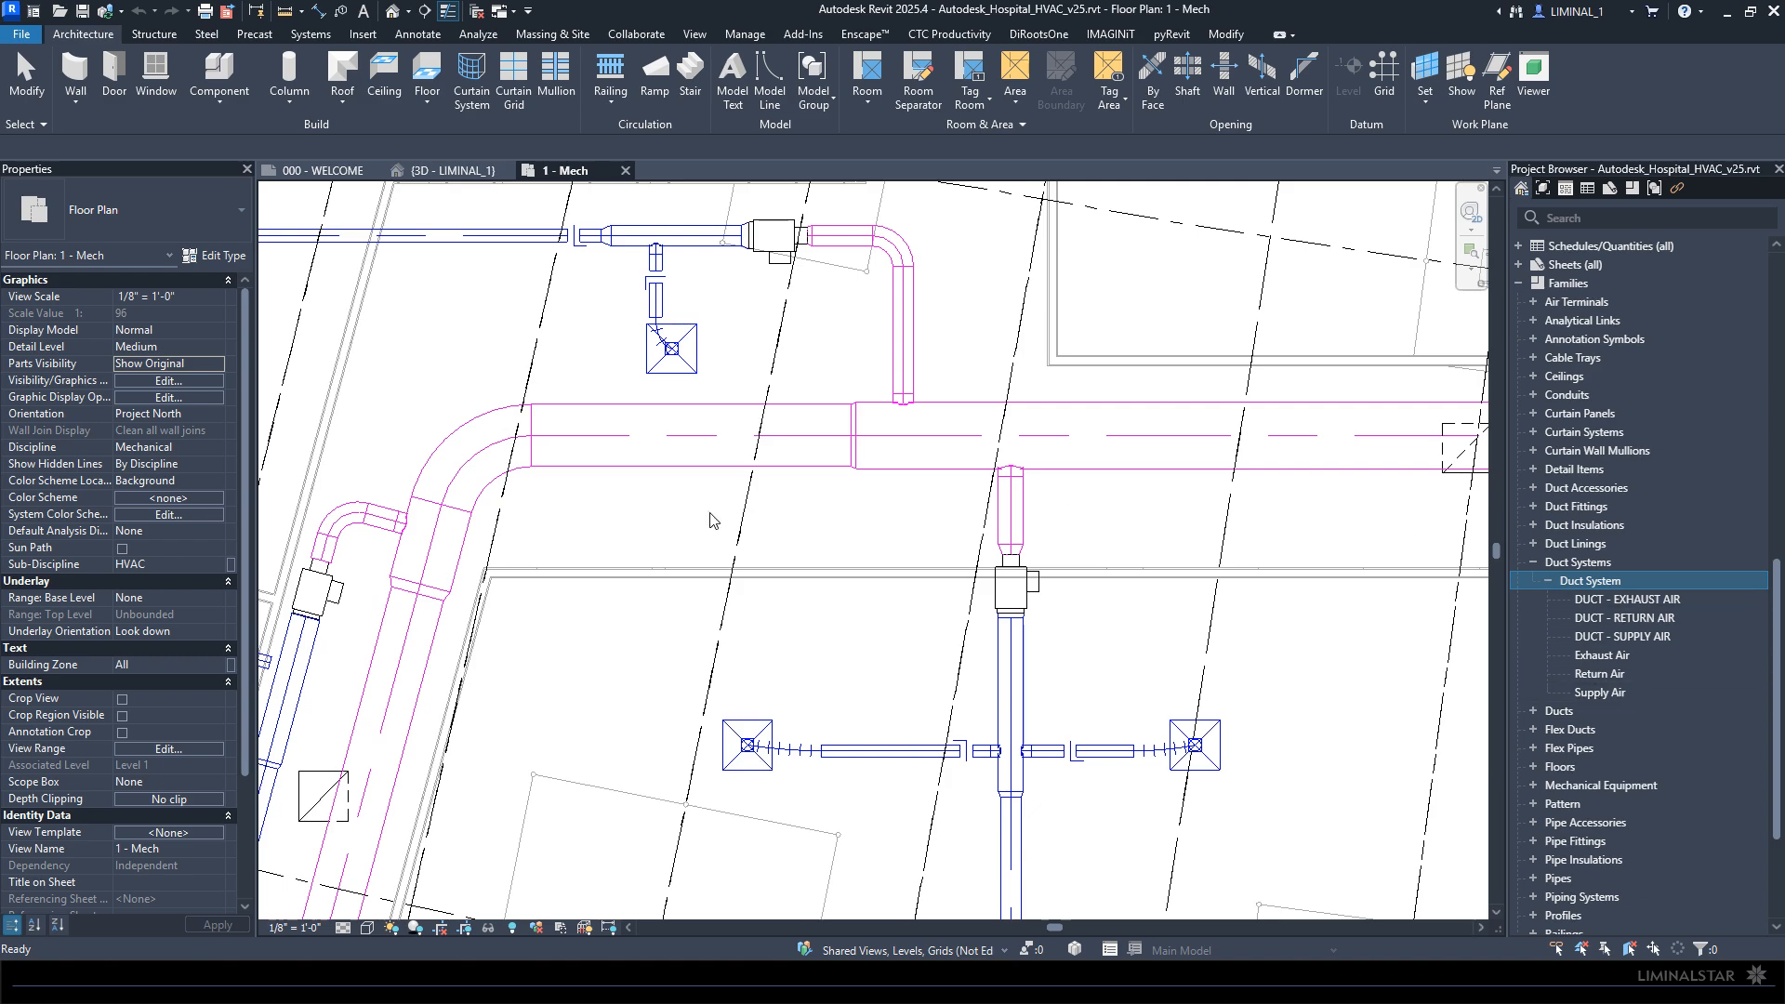
Step: Check the main round duct's system type and inspect the line graphic overrides of the DUCT - SUPPLY AIR type
left_click(656, 448)
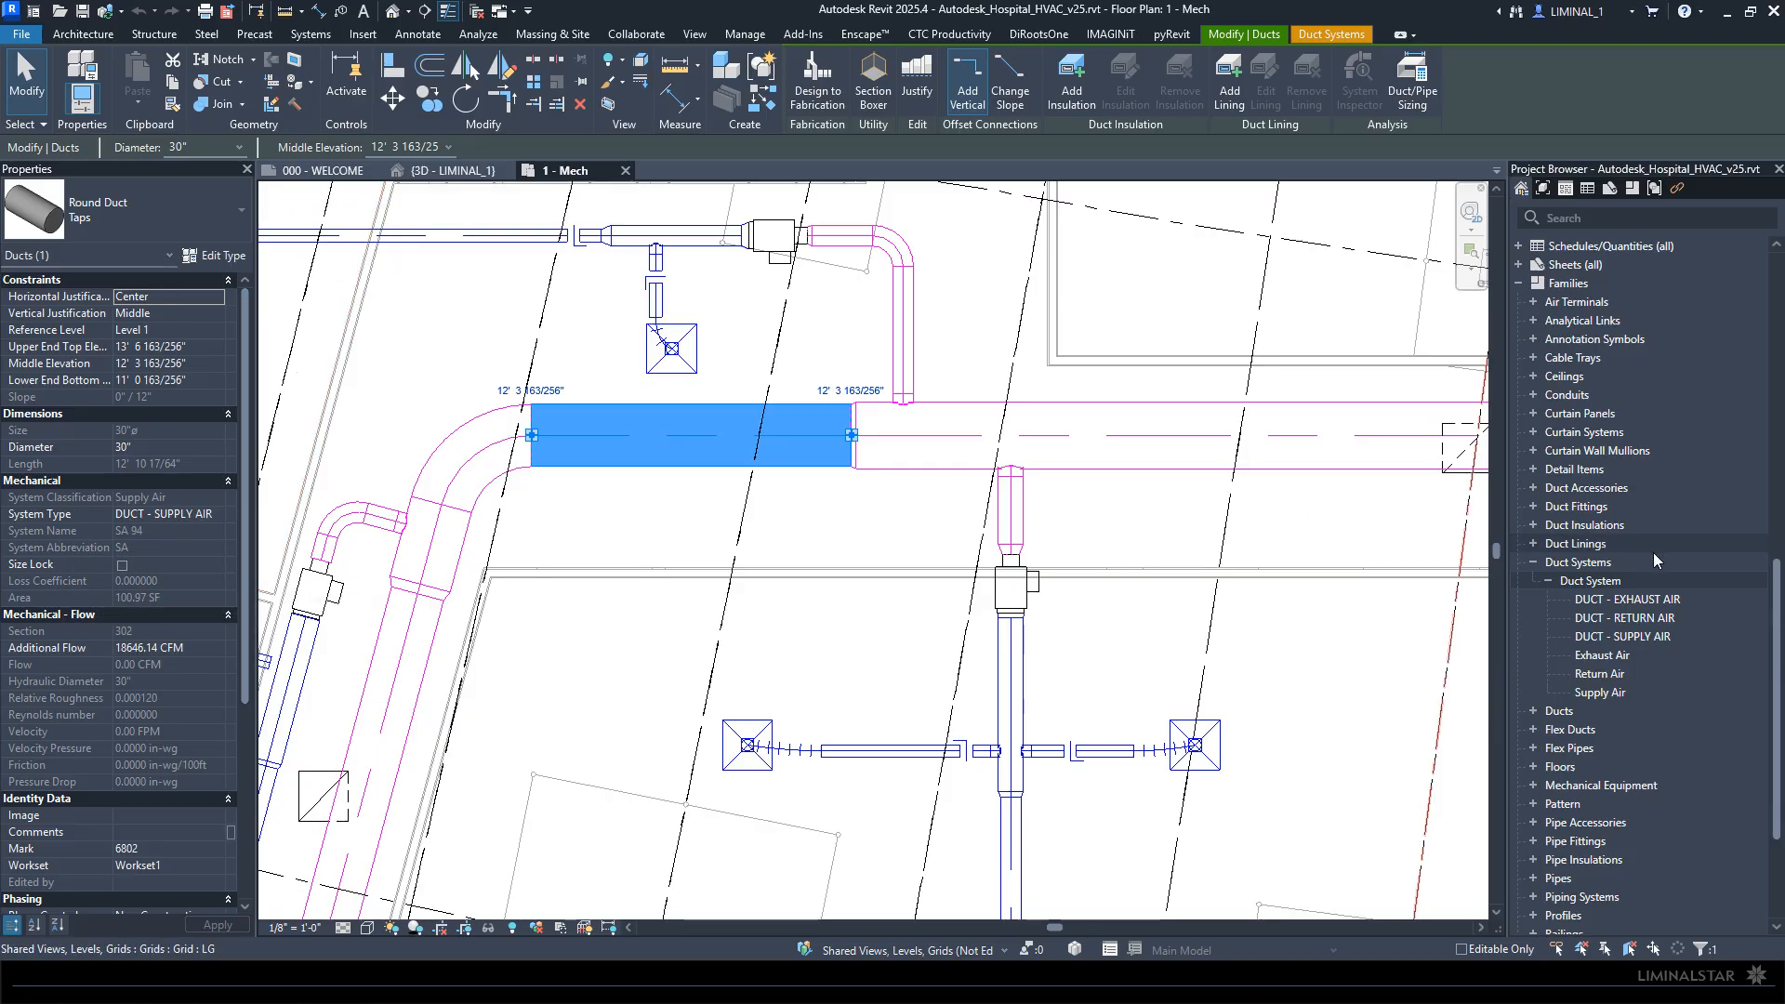
left_click(1621, 638)
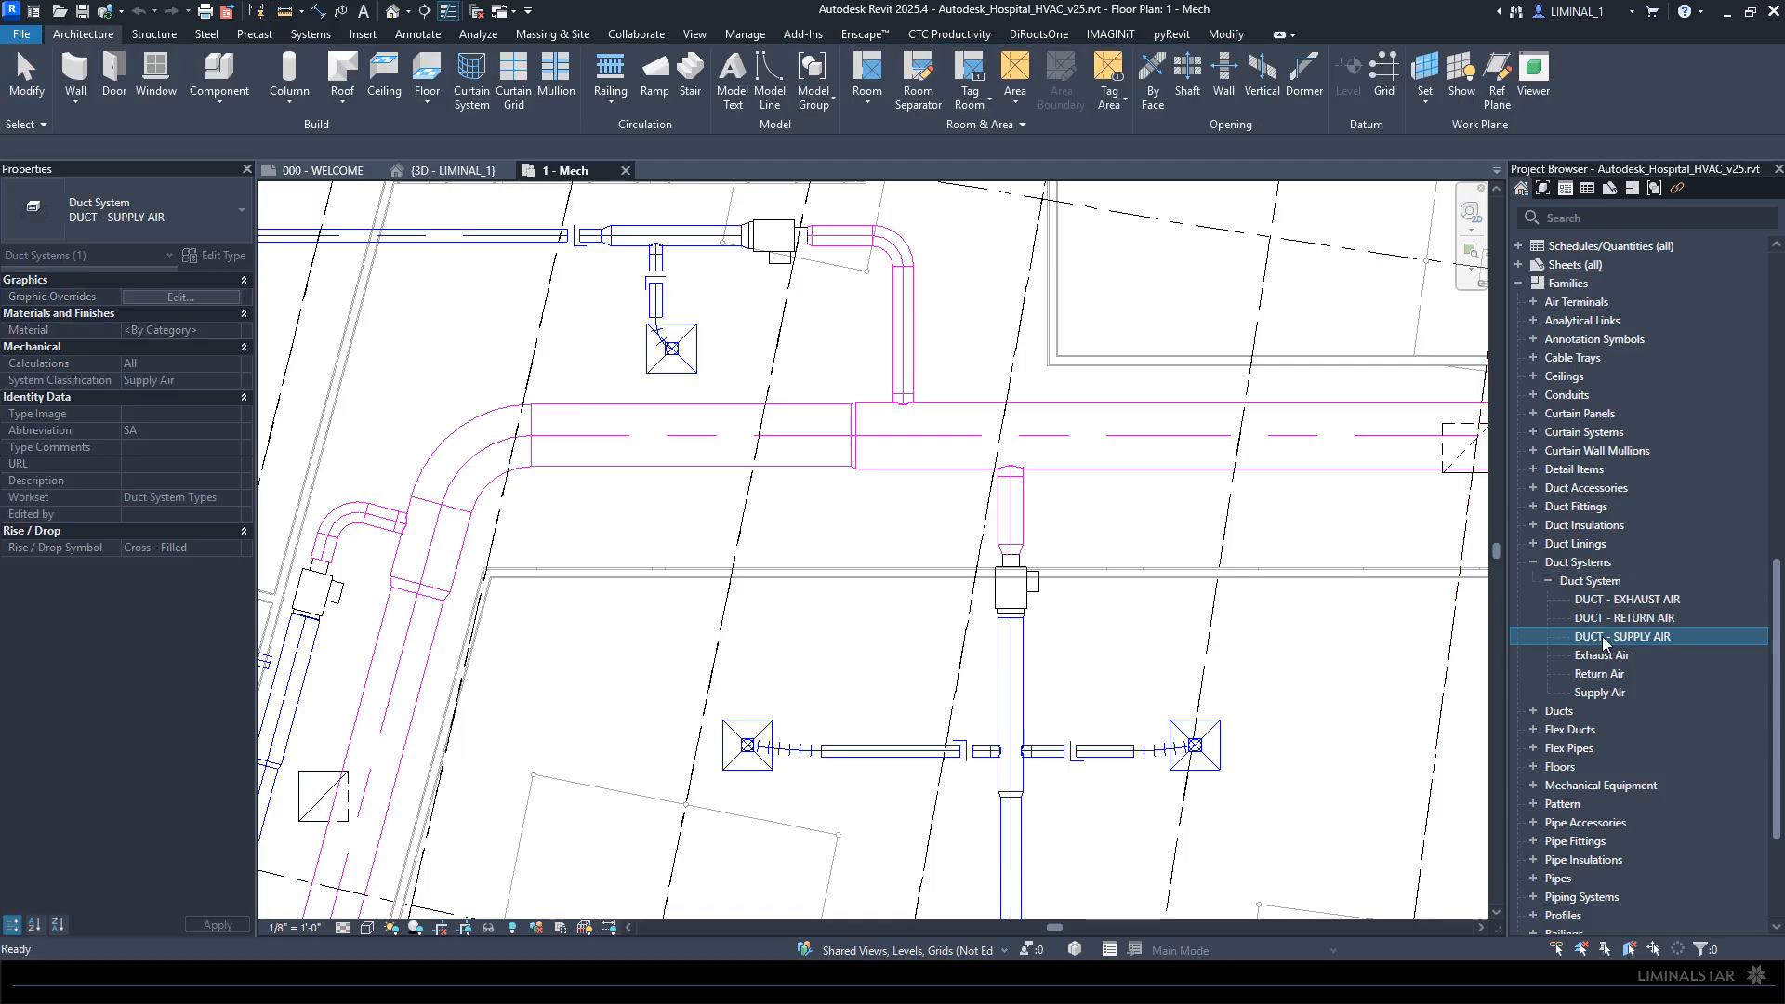
right_click(1603, 641)
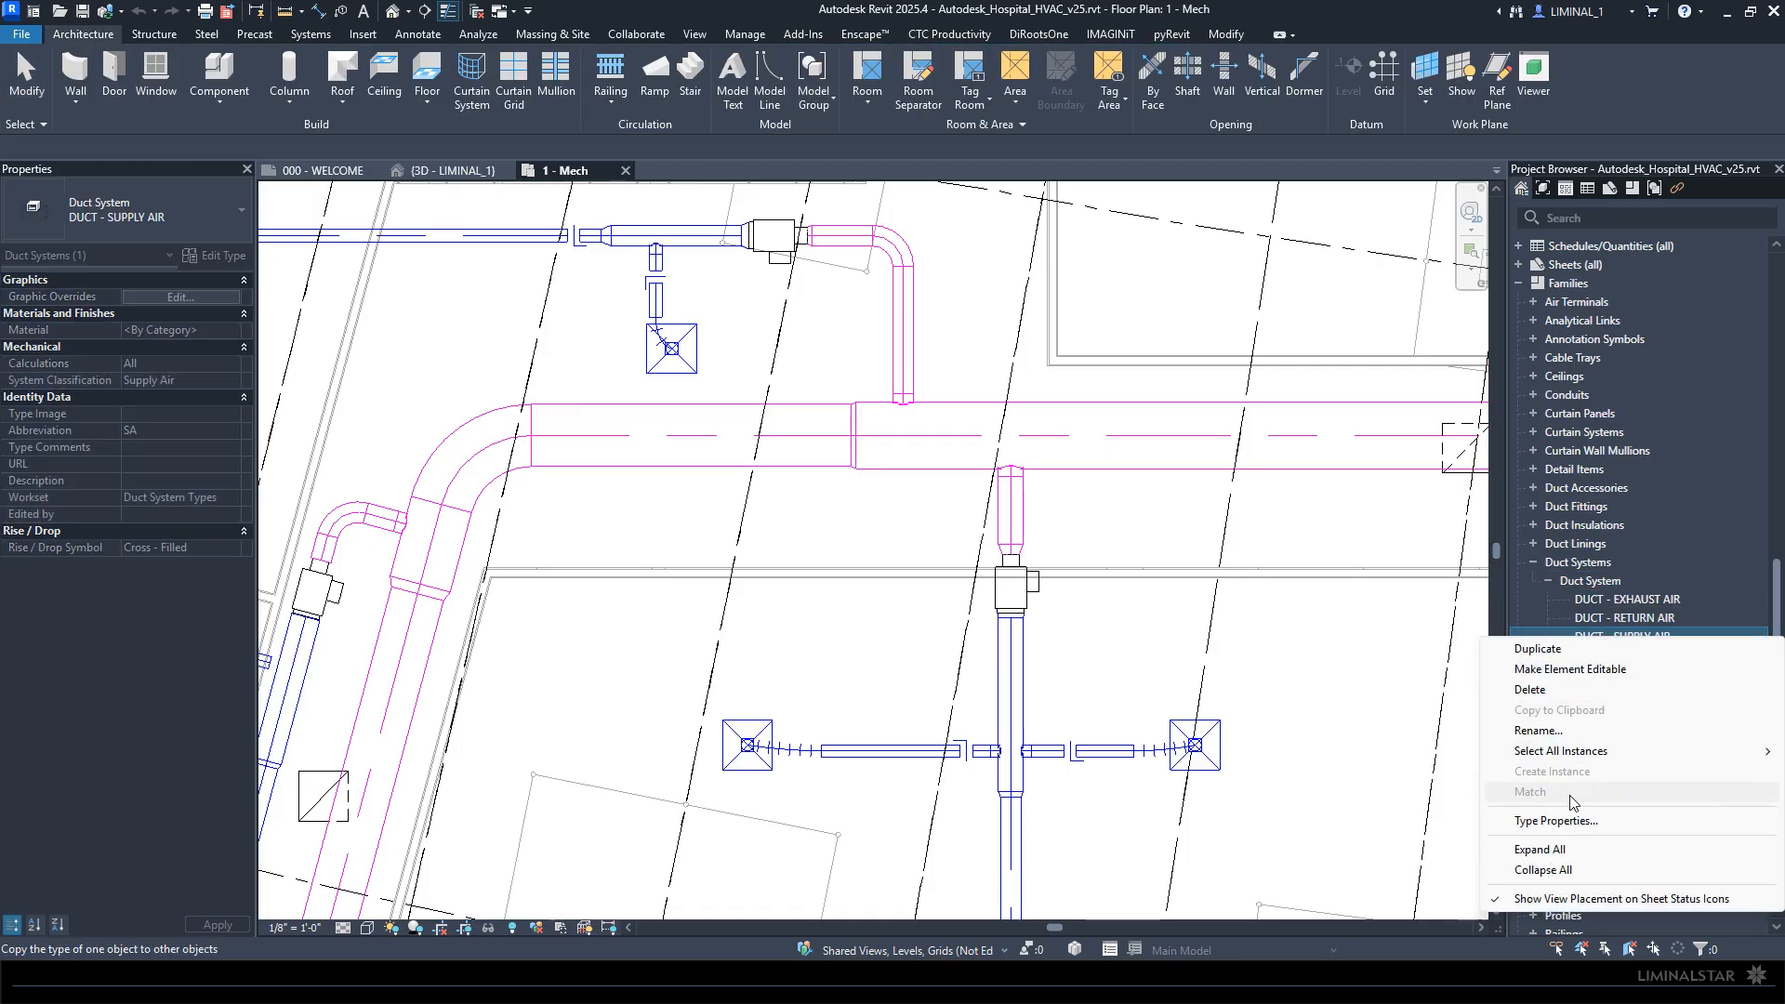
left_click(1555, 821)
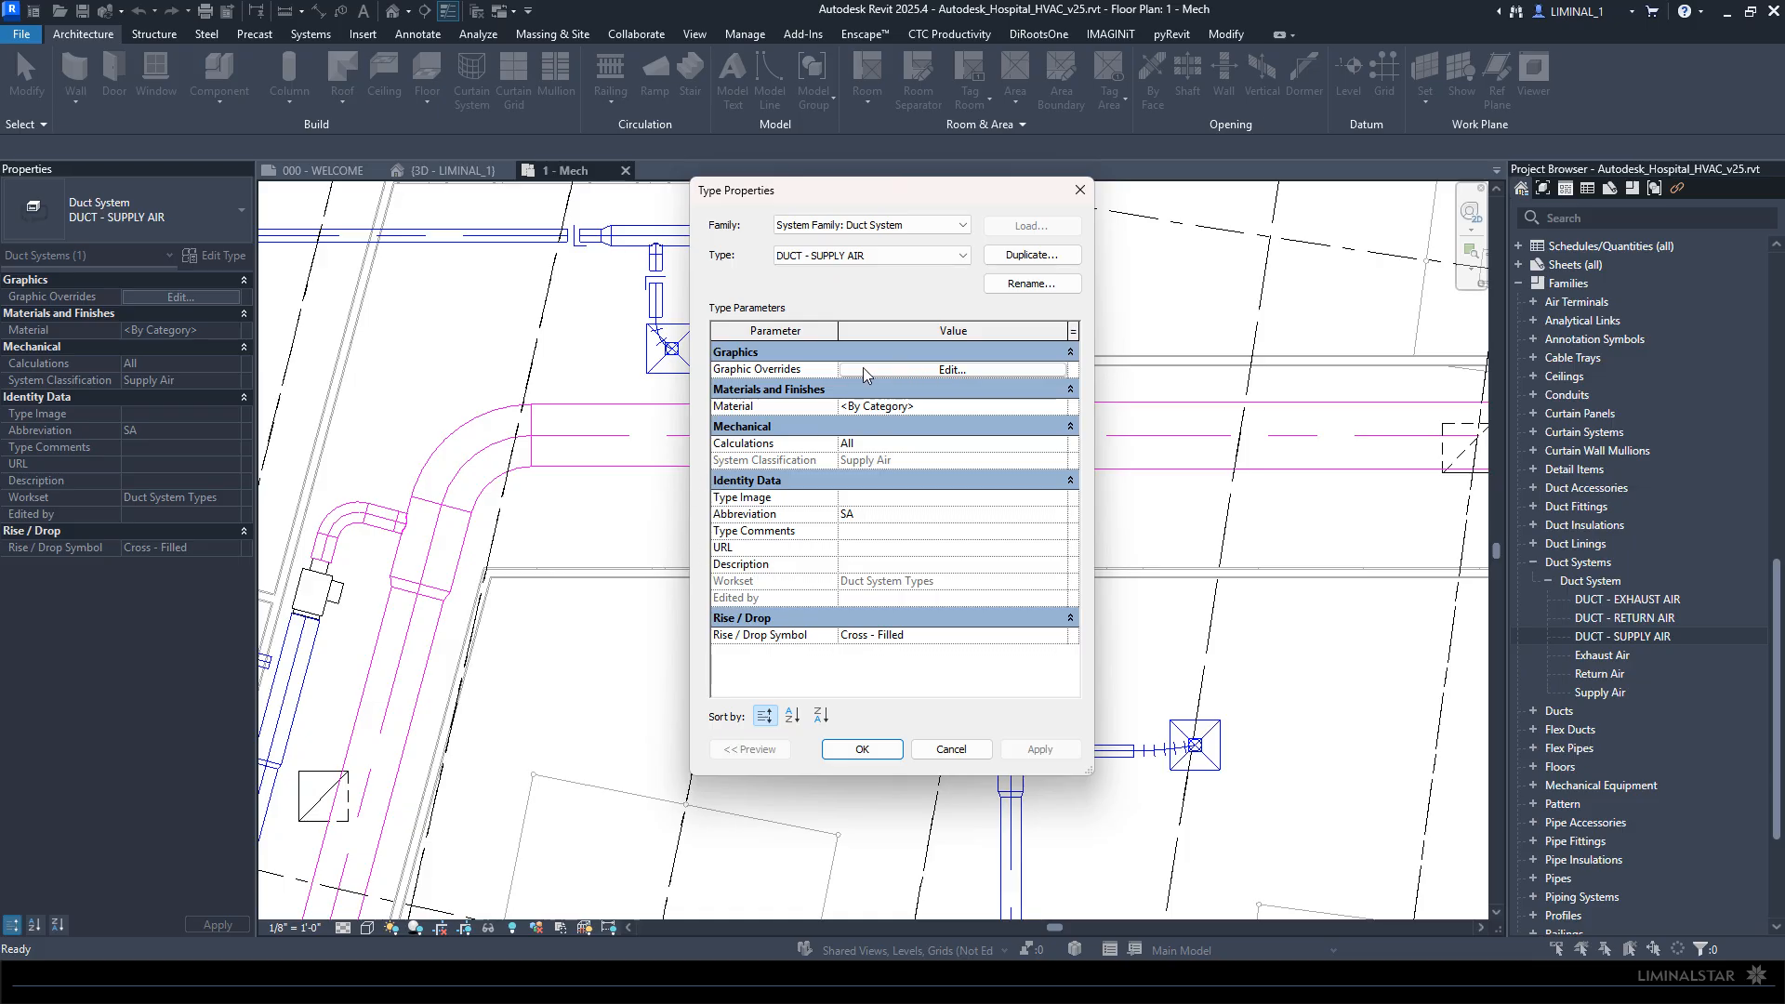
left_click(932, 372)
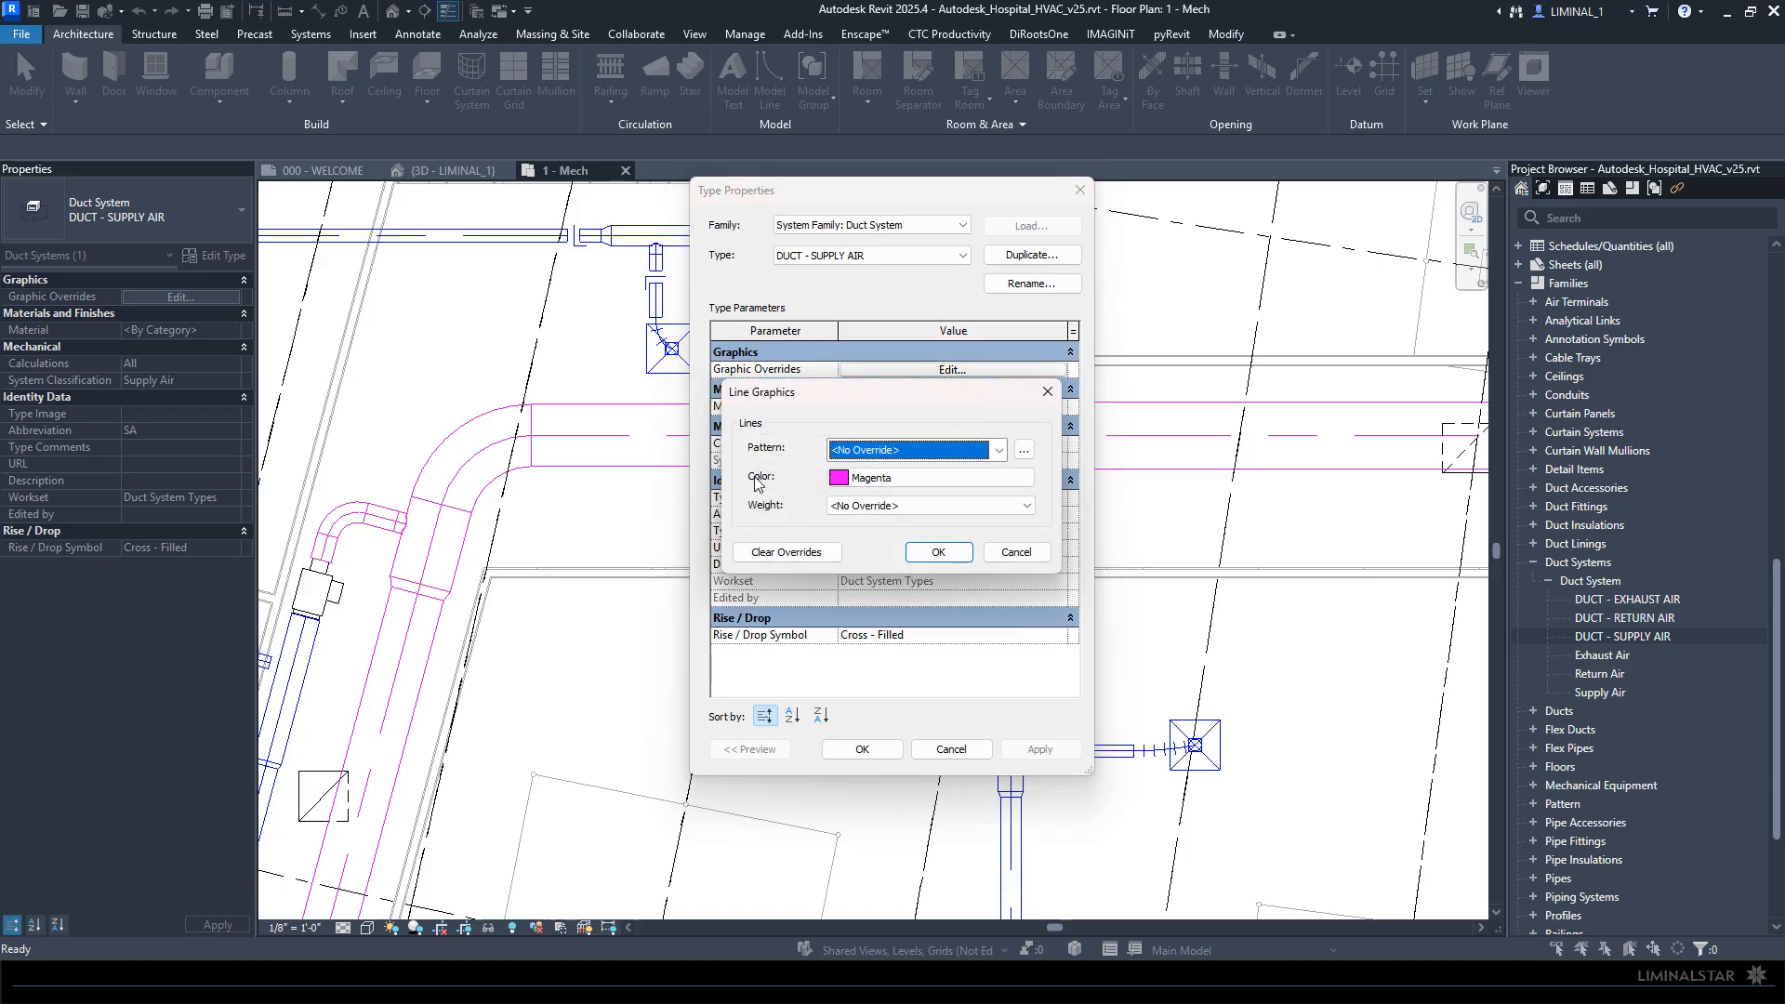
left_click(938, 552)
left_click(951, 750)
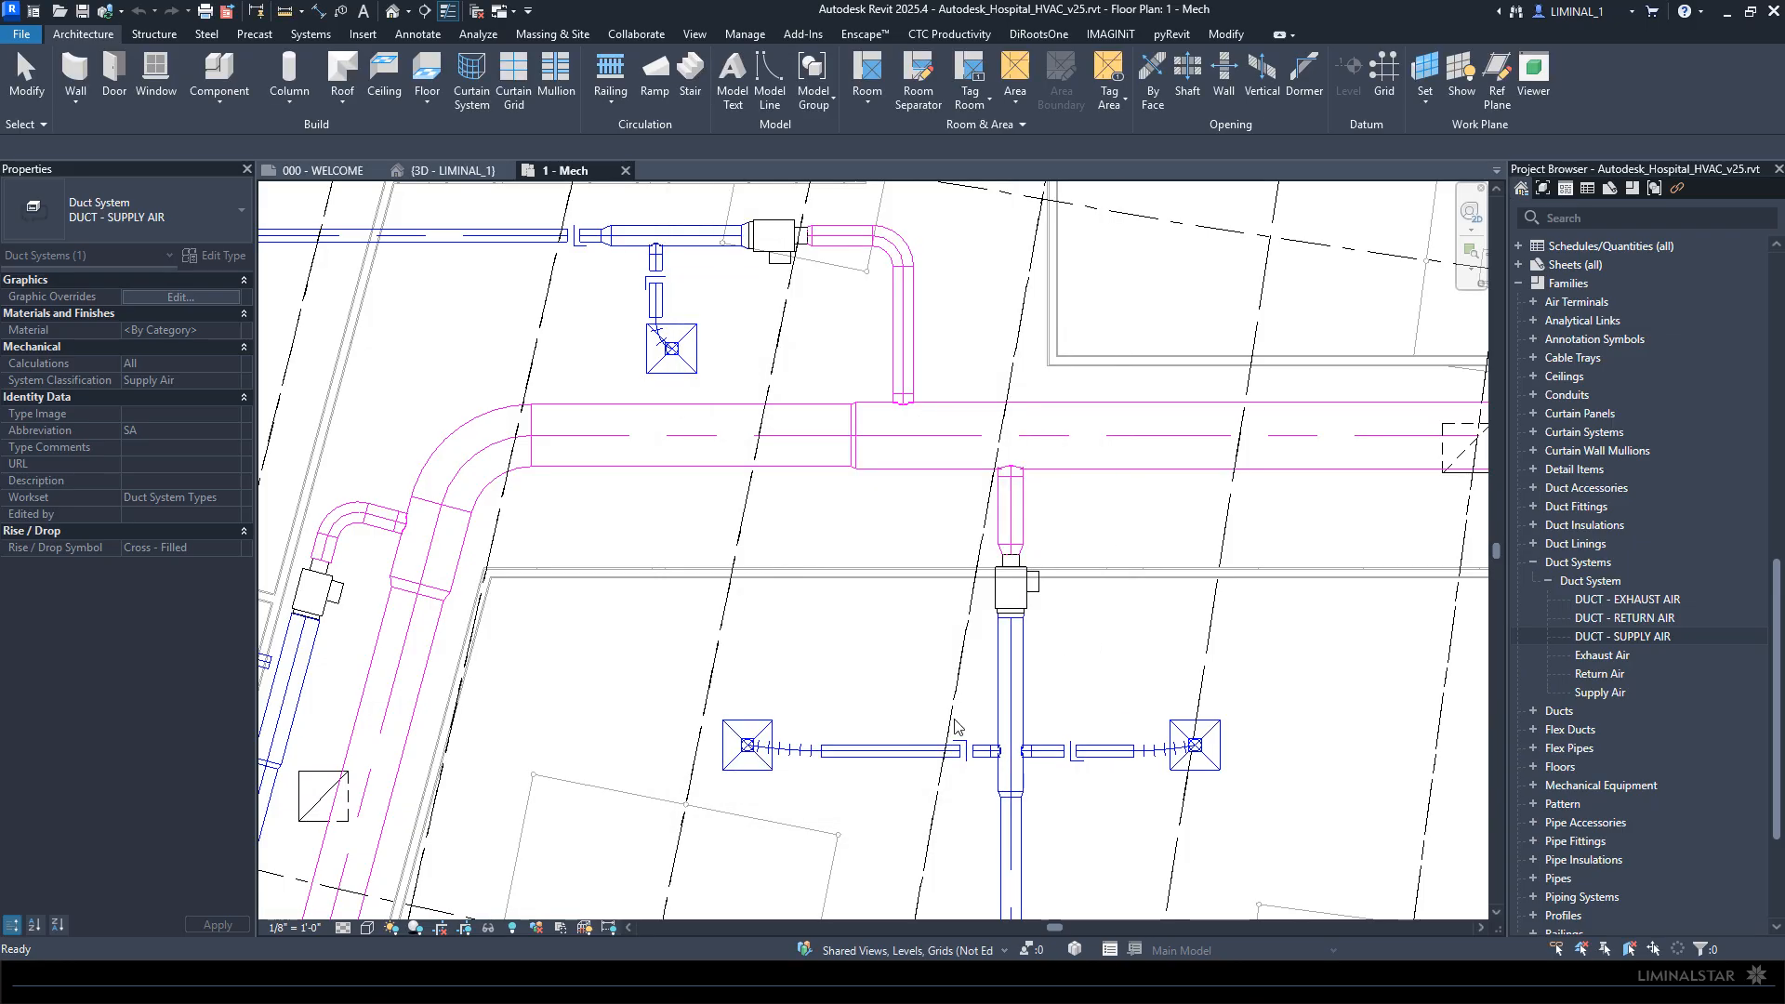
Step: Check the blue branch duct's system type and inspect the line graphic overrides of the Supply Air duct system type
left_click(872, 686)
left_click(676, 234)
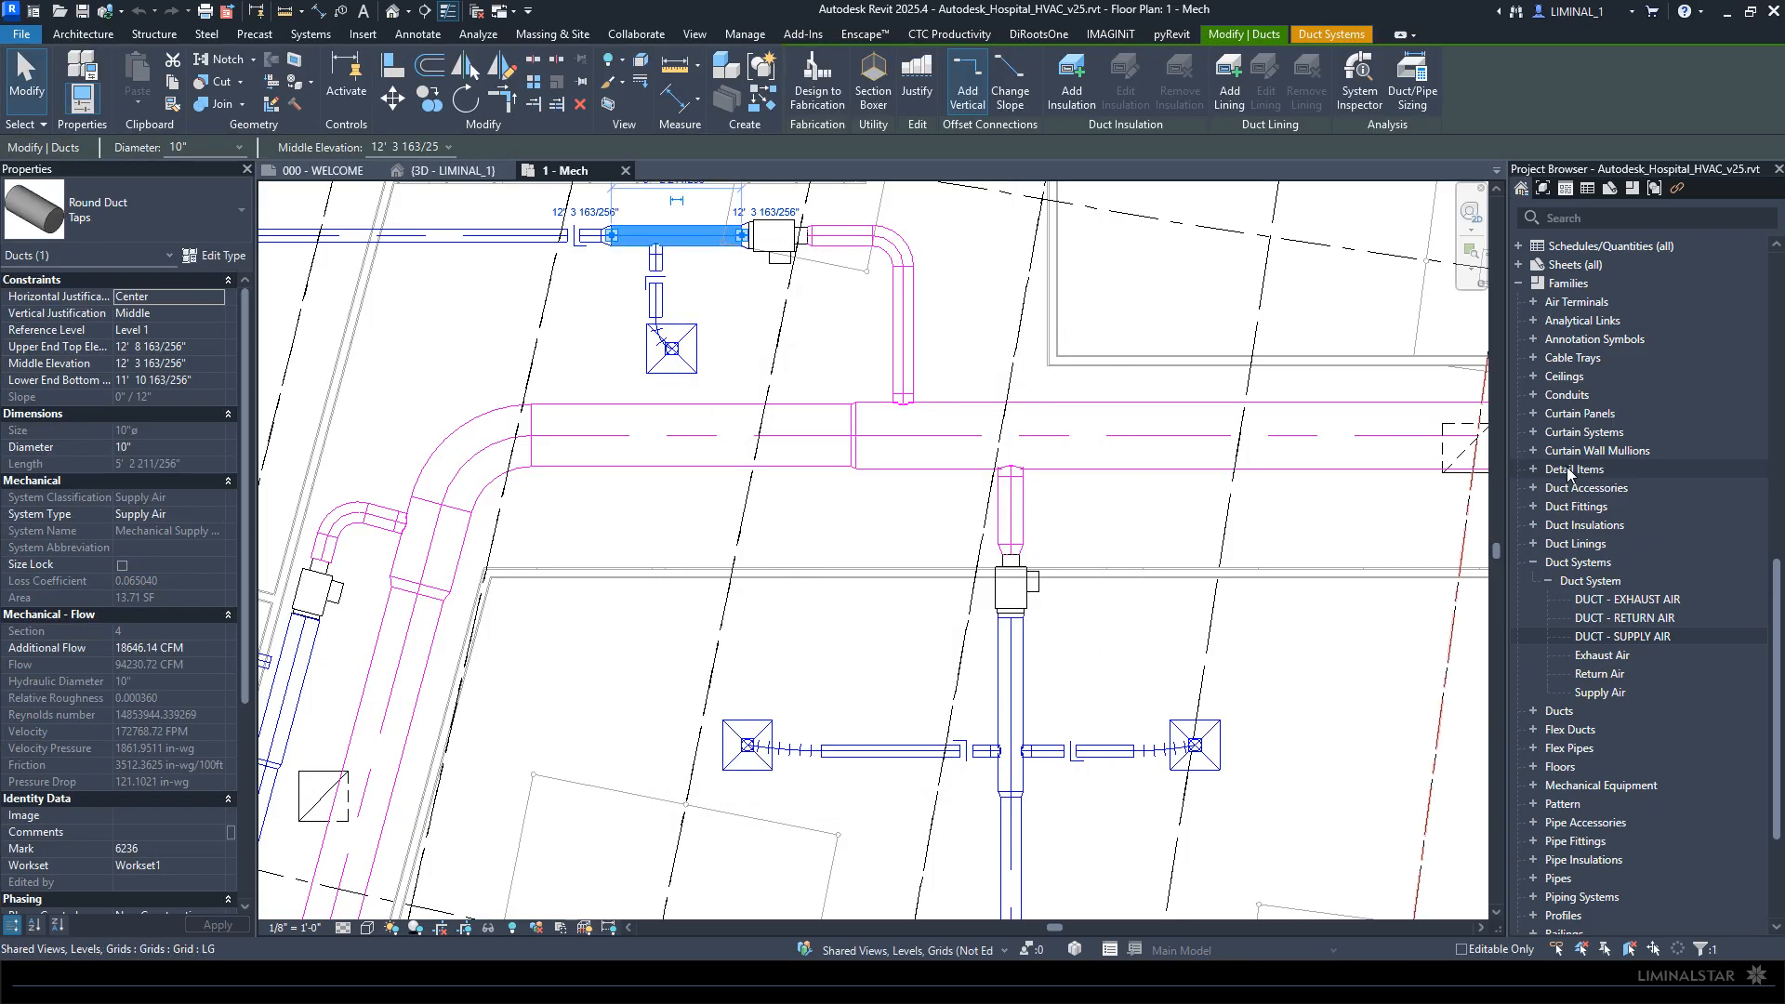
middle_click_drag(597, 327, 675, 402)
right_click(750, 317)
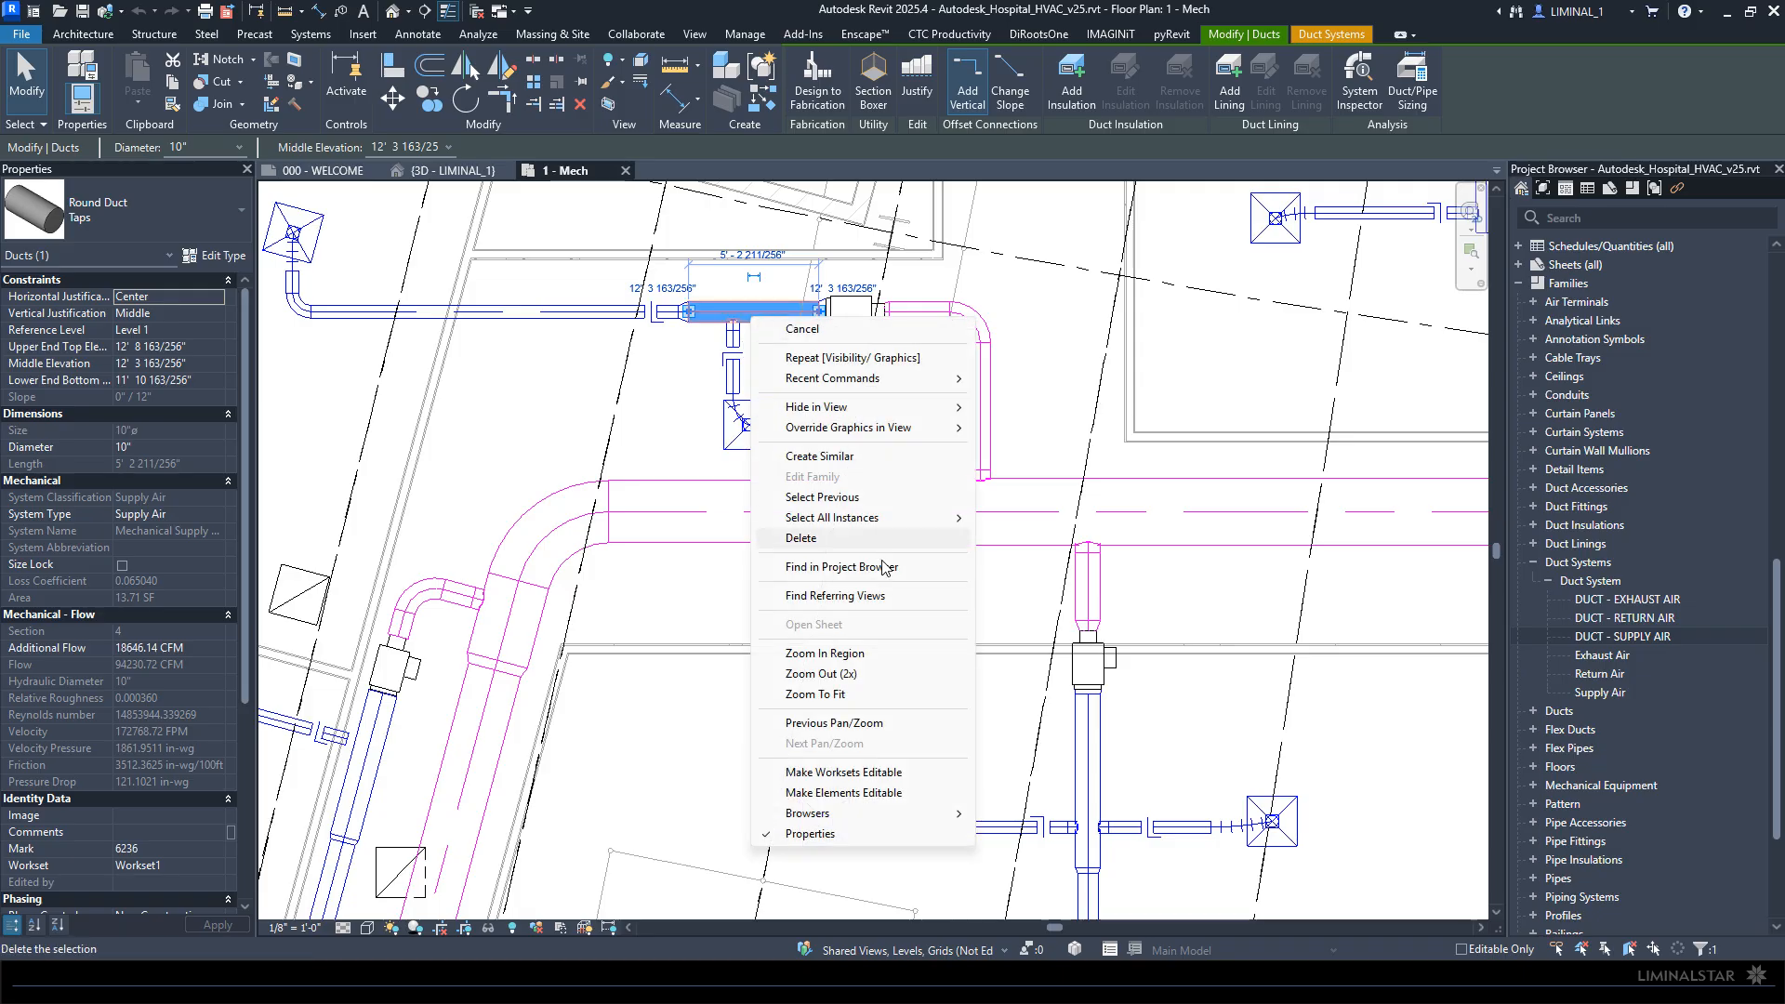
right_click(1599, 692)
left_click(1534, 606)
left_click(949, 369)
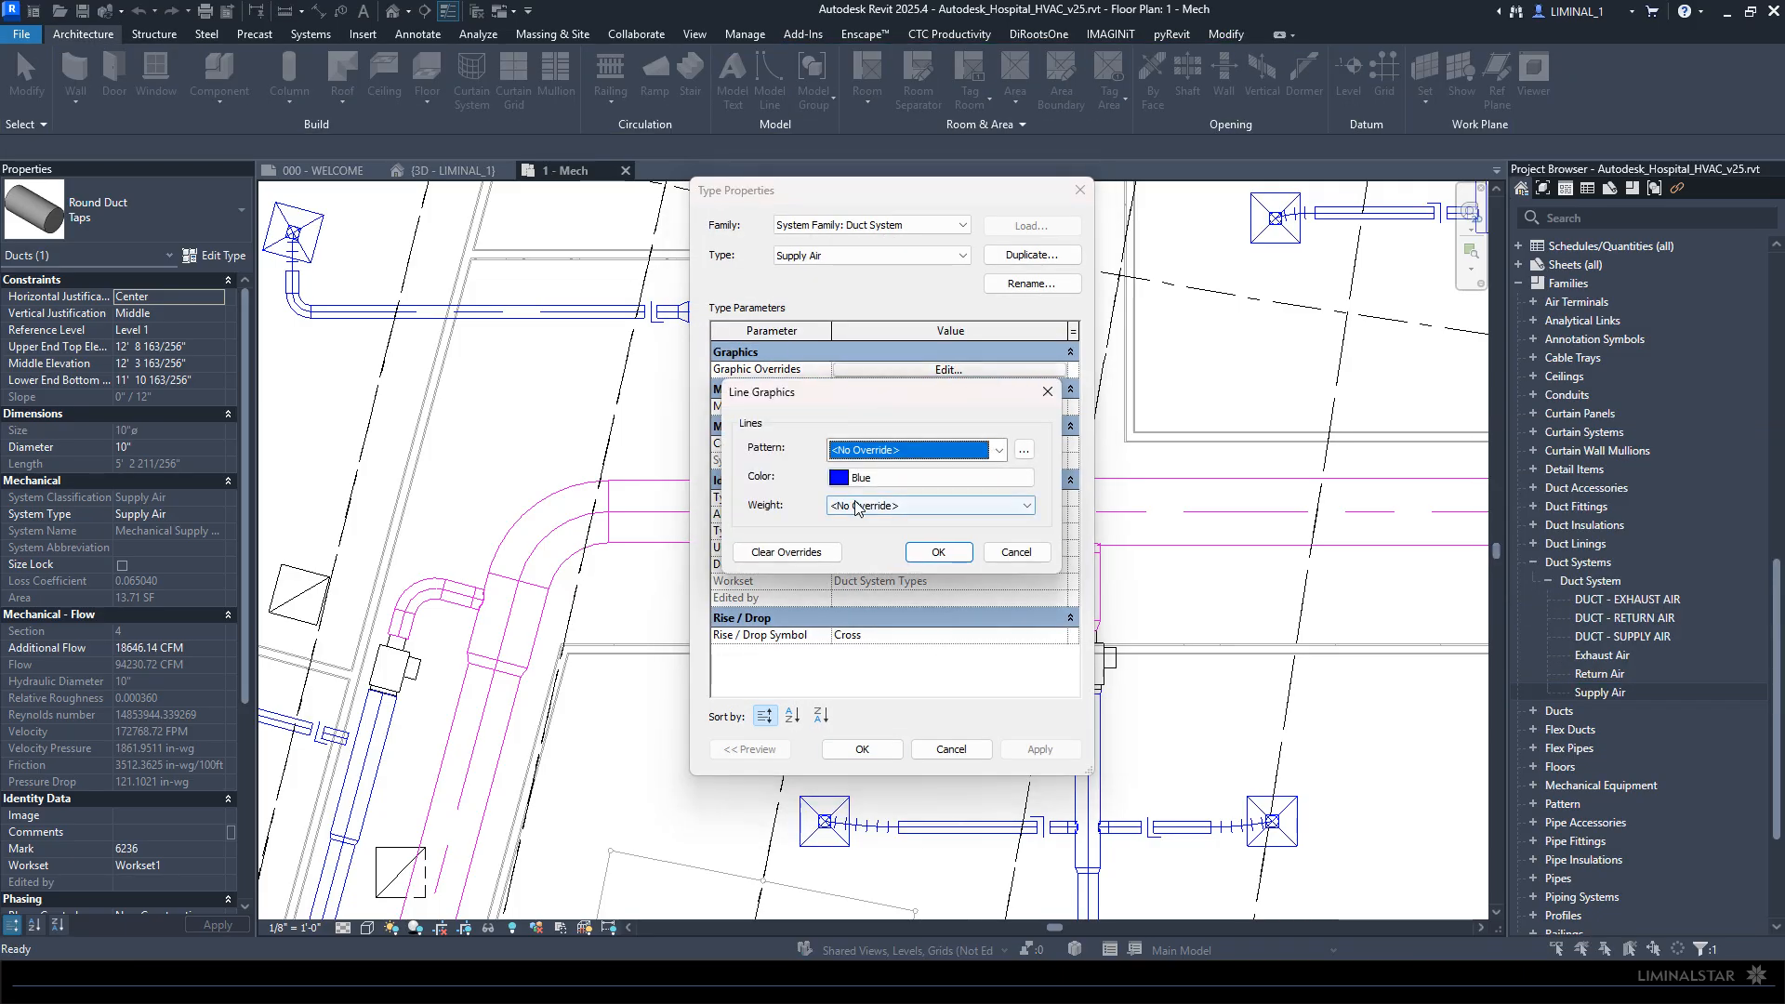
left_click(1016, 552)
left_click(951, 749)
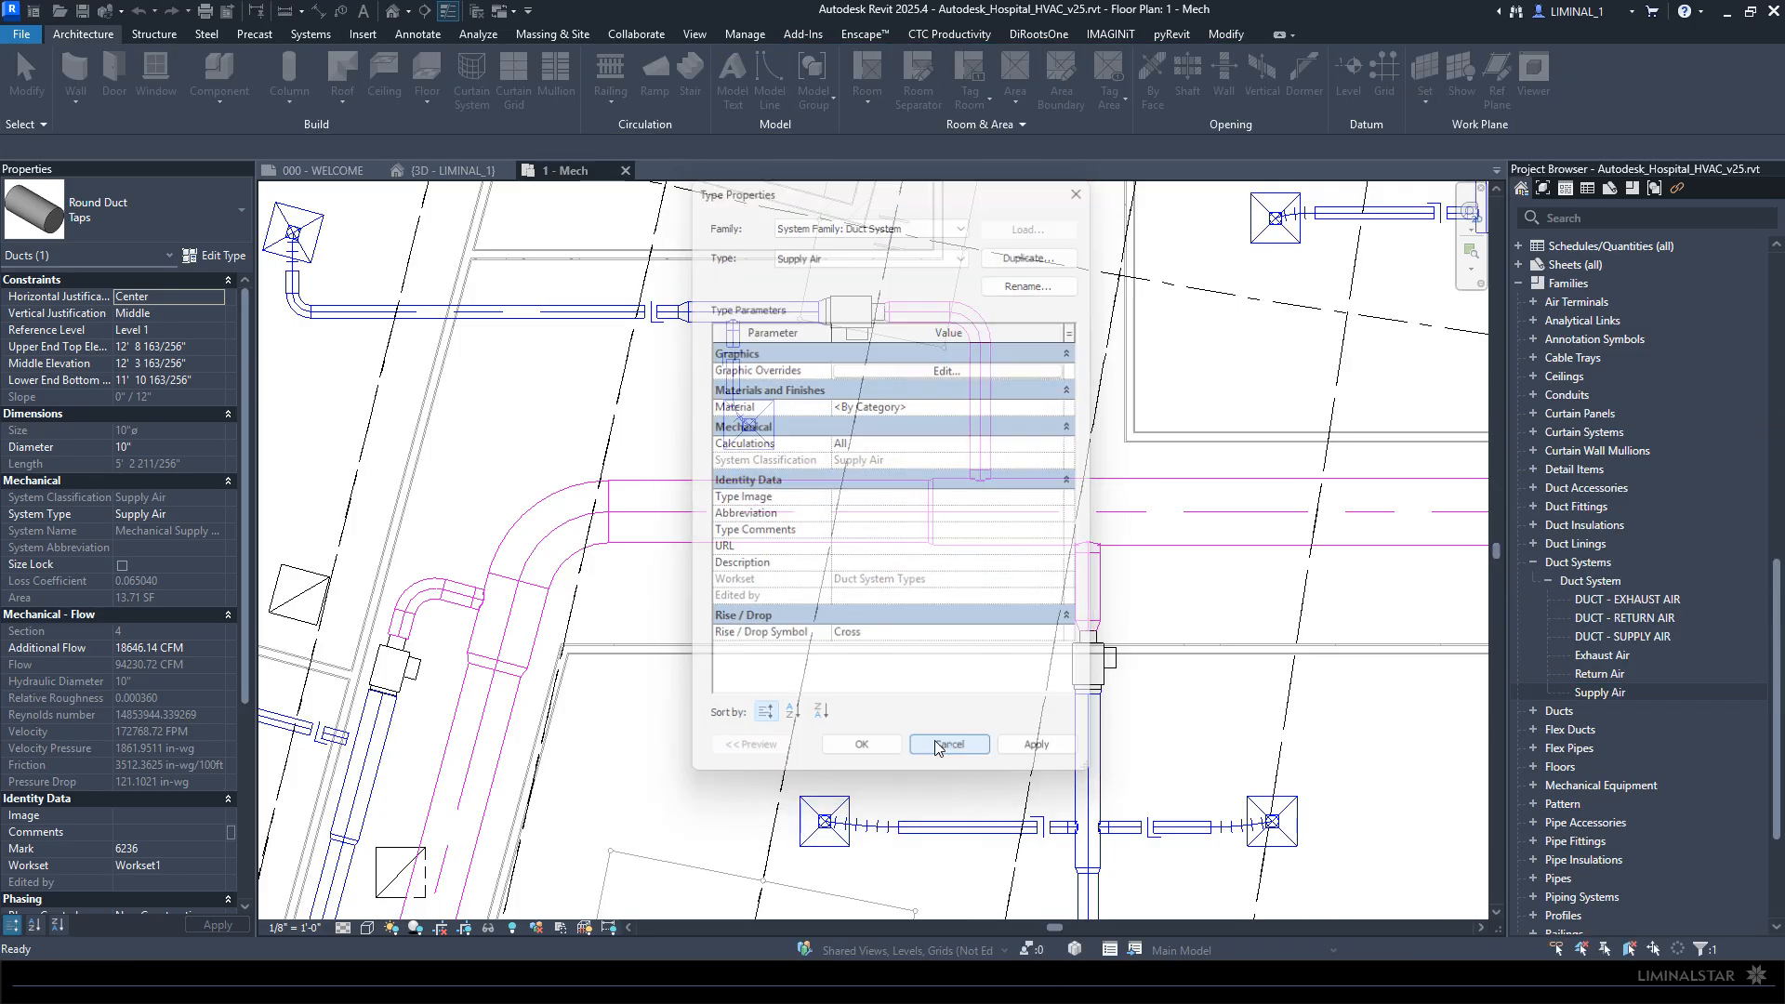
Step: Examine the duct colors across both wings of the 1 - Mech floor plan
scroll(920, 485, "down", 2)
scroll(920, 484, "down", 4)
key("Escape")
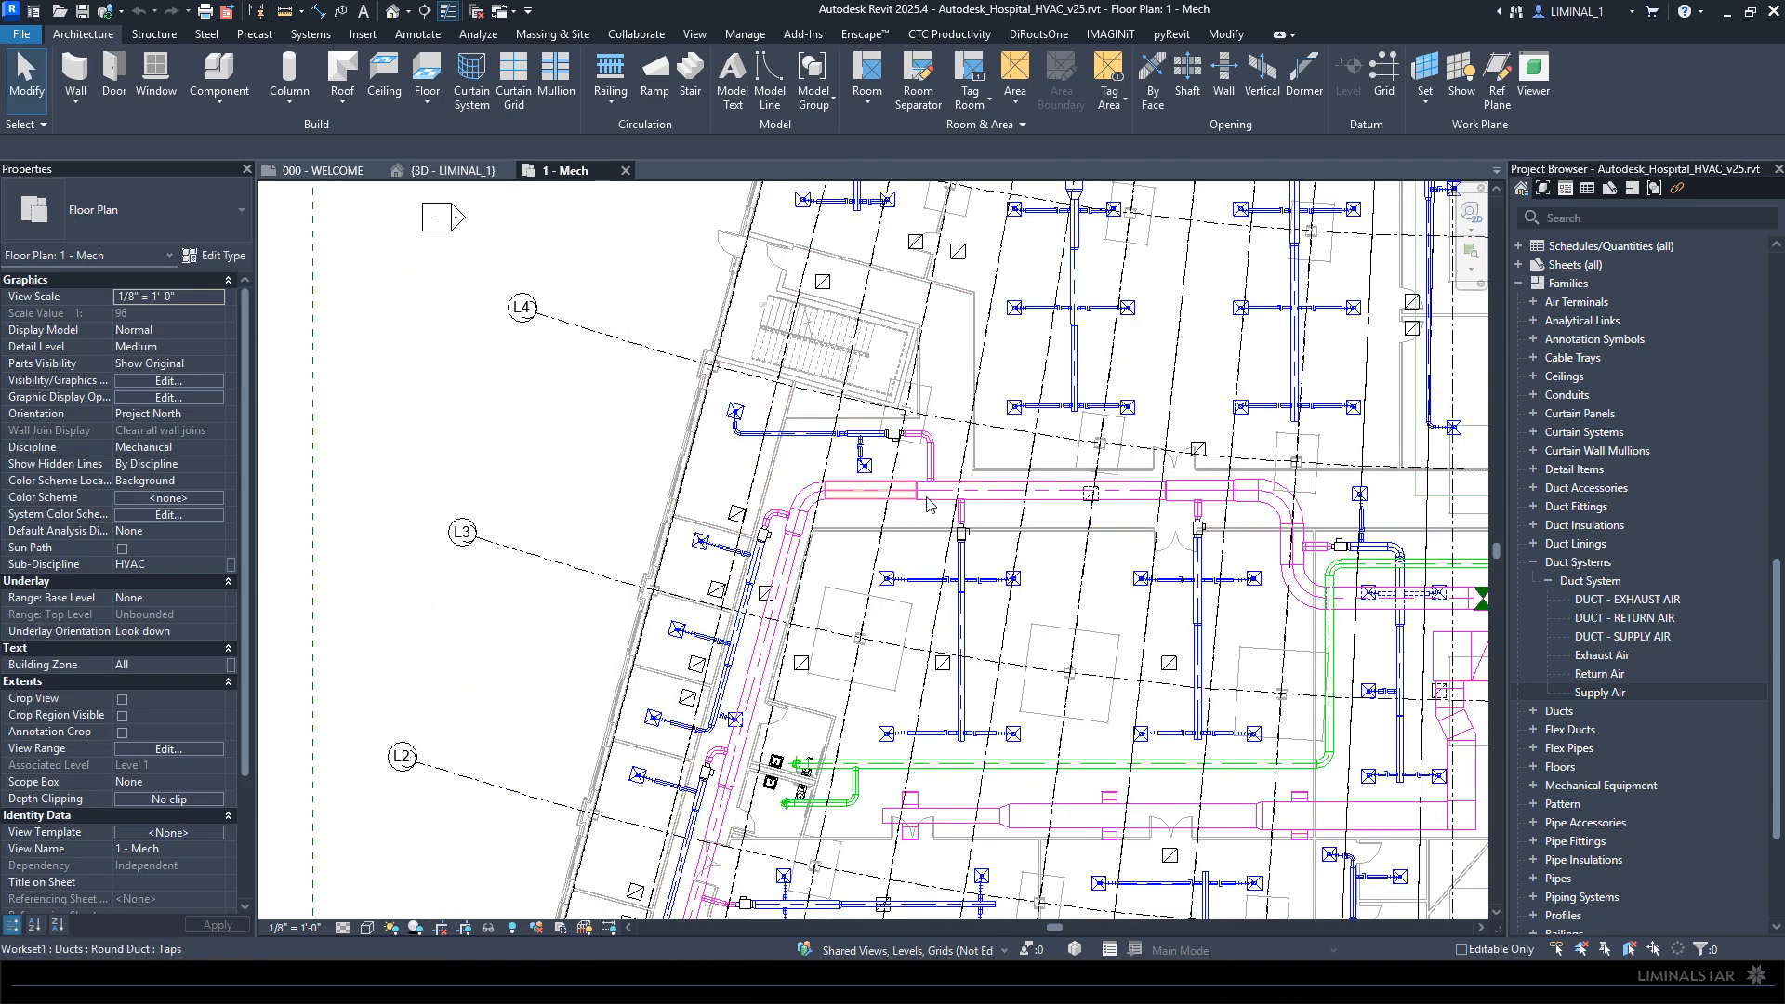
middle_click_drag(976, 540, 893, 550)
scroll(892, 549, "down", 2)
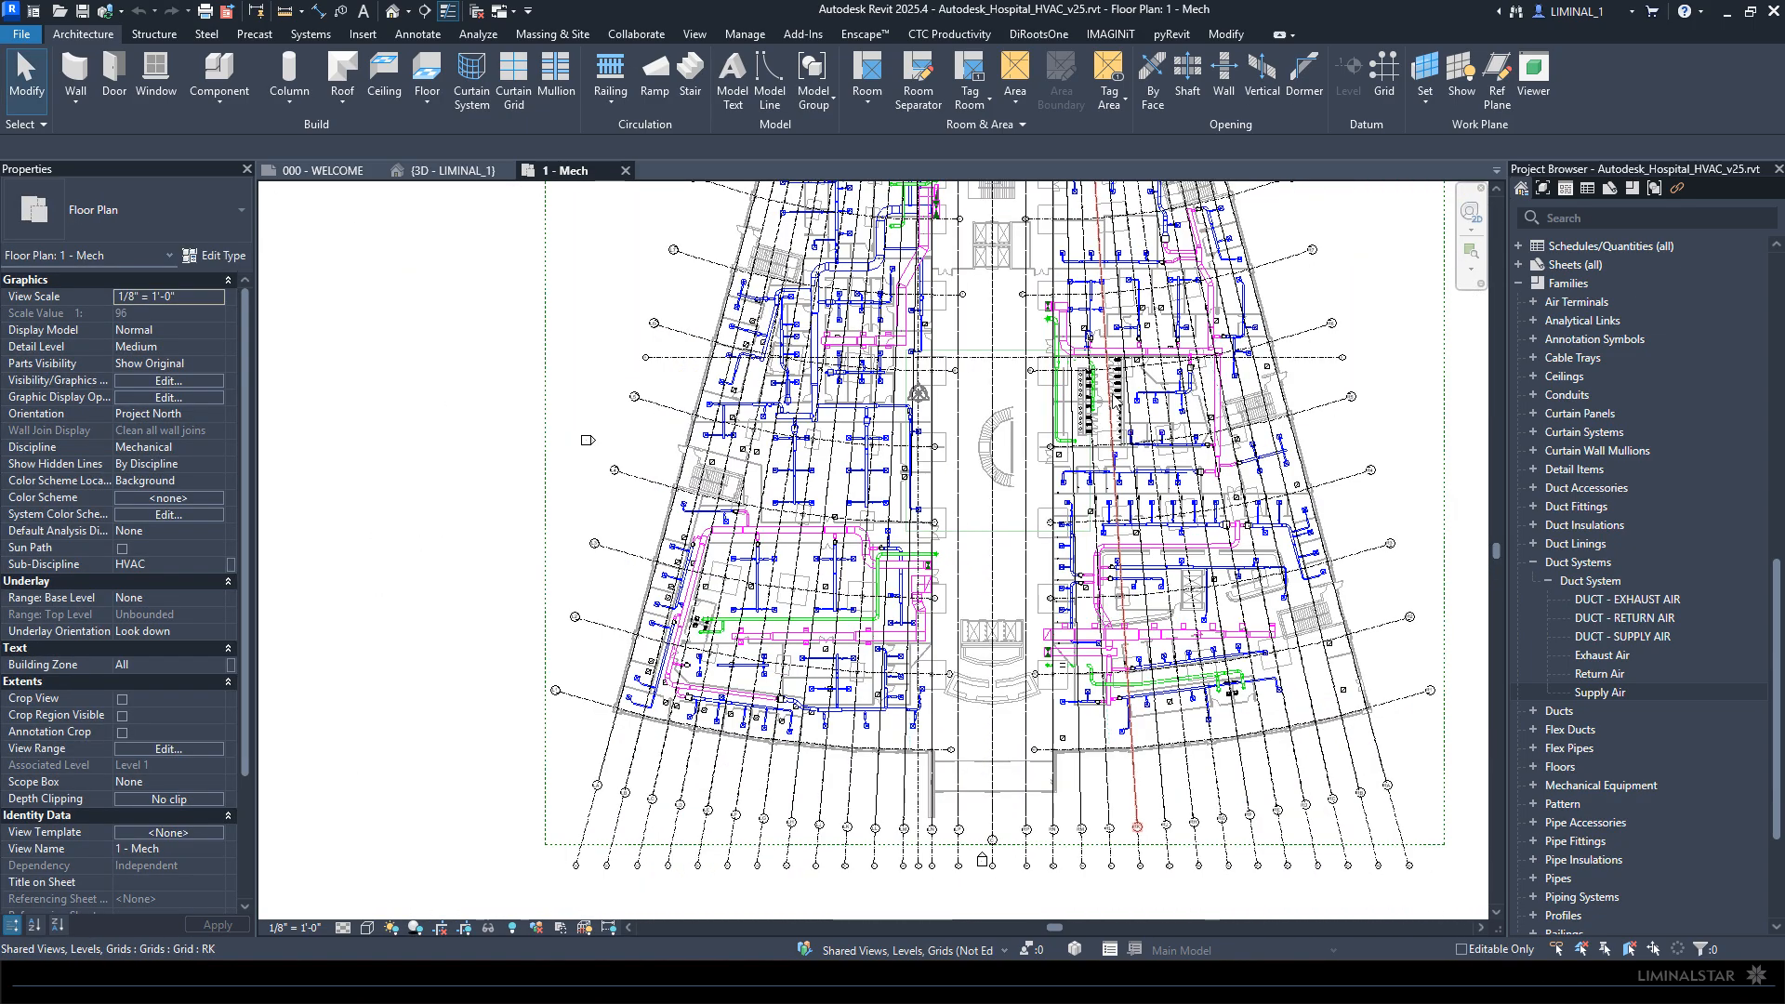
scroll(1208, 305, "up", 5)
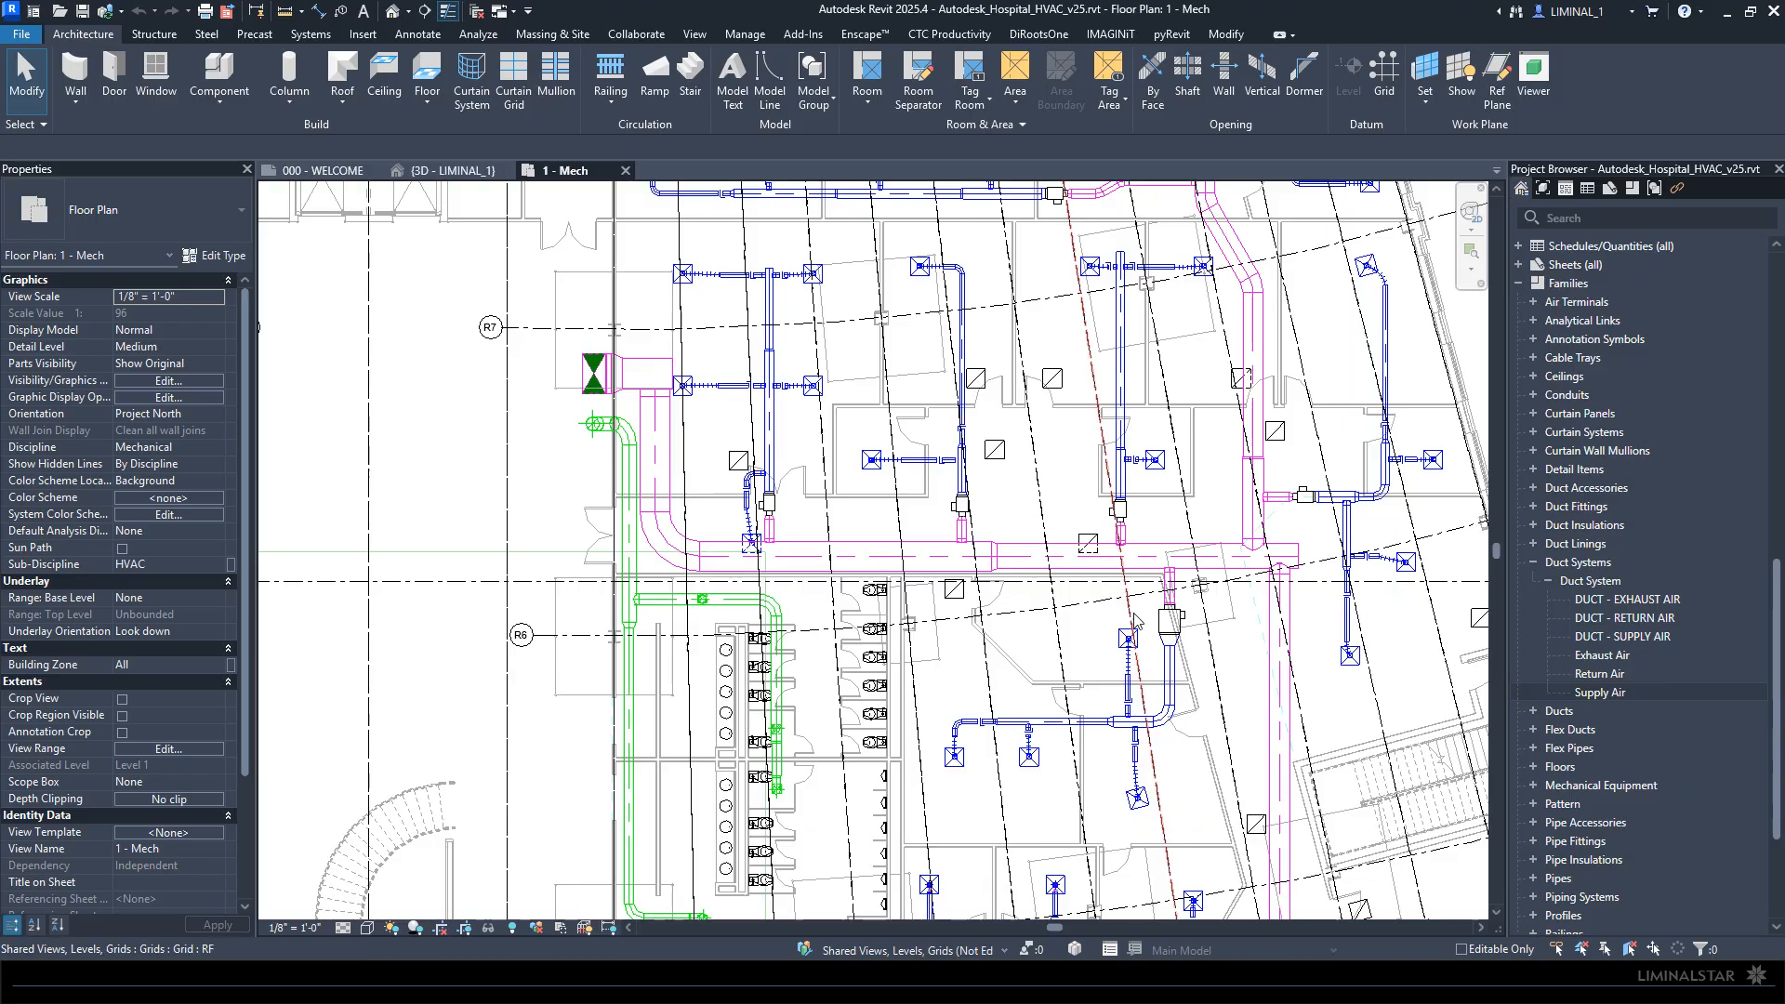
scroll(992, 640, "down", 4)
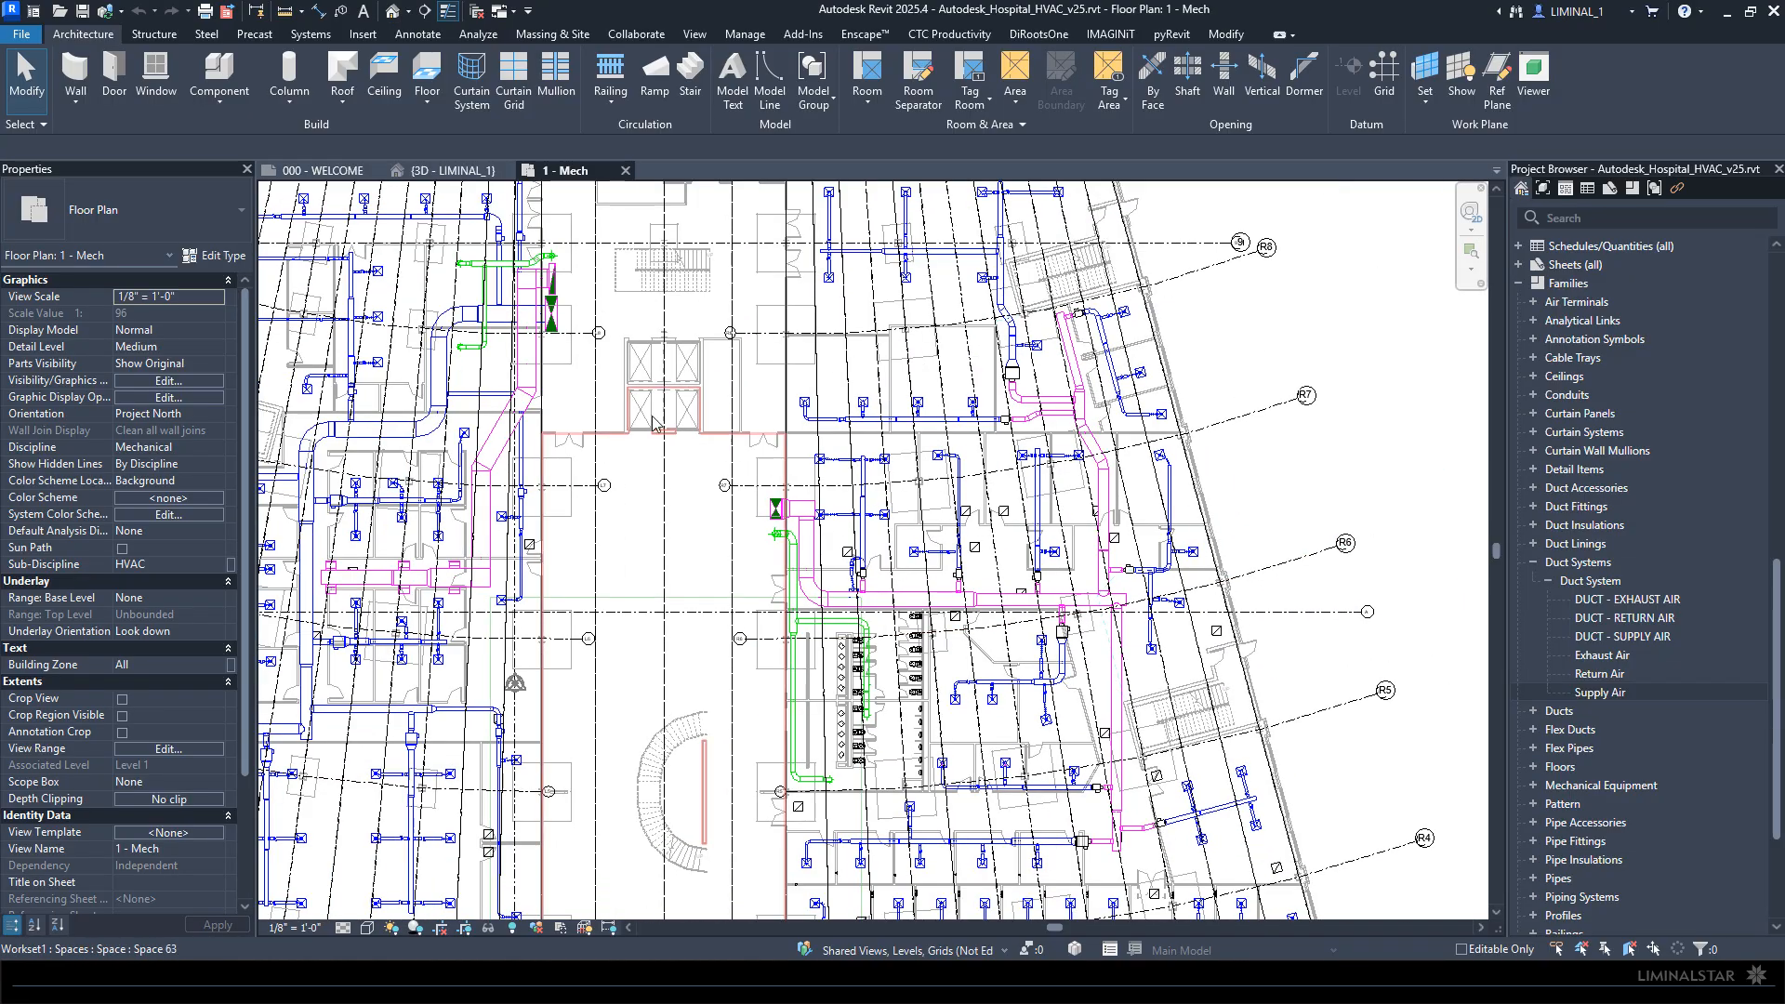
middle_click_drag(773, 466, 988, 551)
scroll(764, 372, "up", 1)
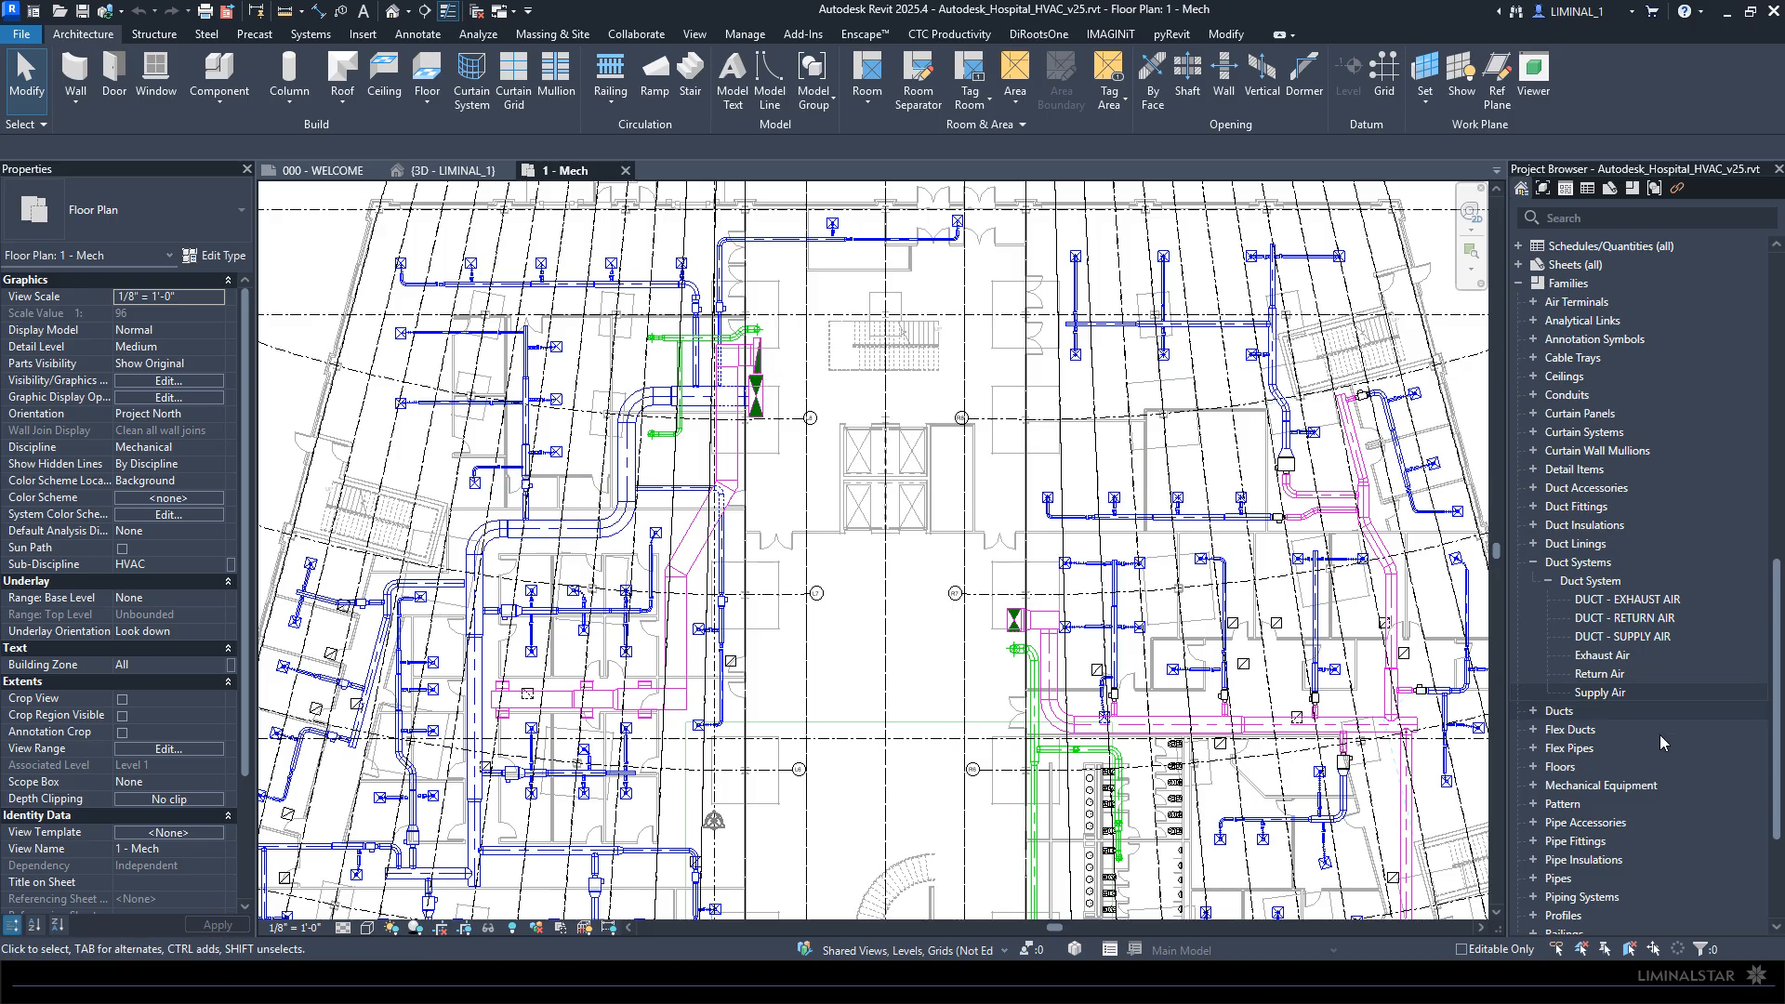
Step: Expand the Piping Systems families in the project browser down to the individual Piping System types
left_click(1551, 897)
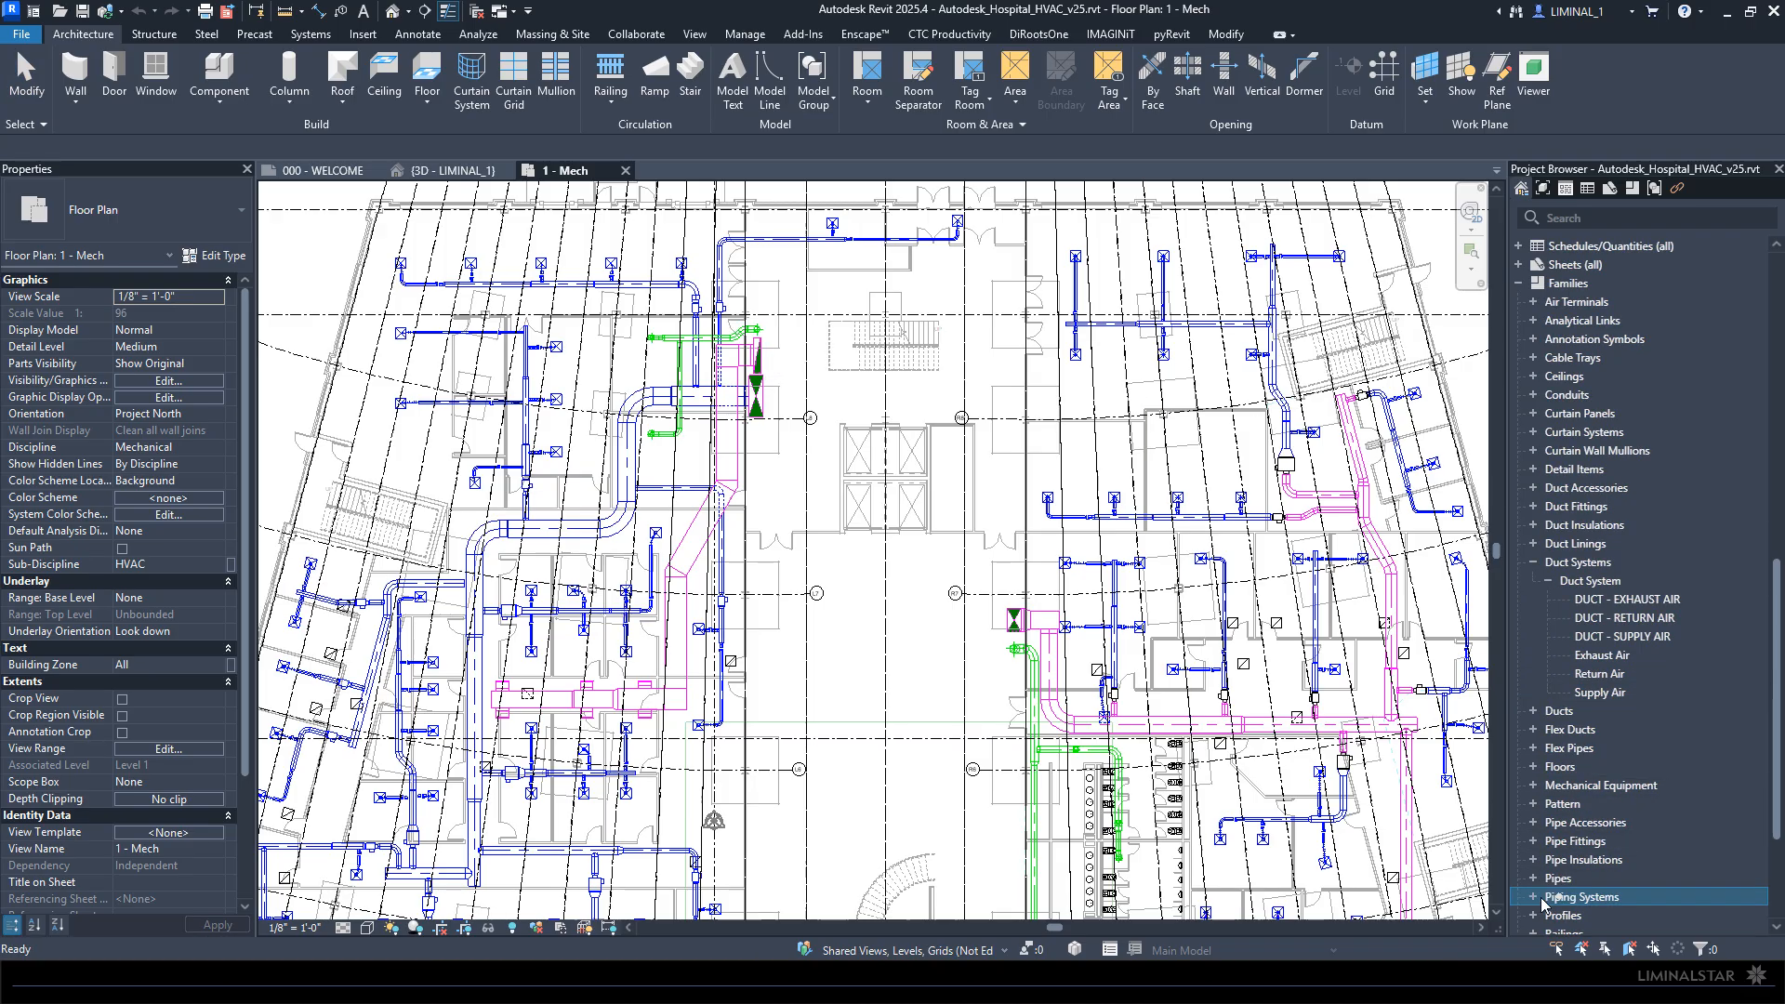
left_click(1534, 897)
left_click(1591, 916)
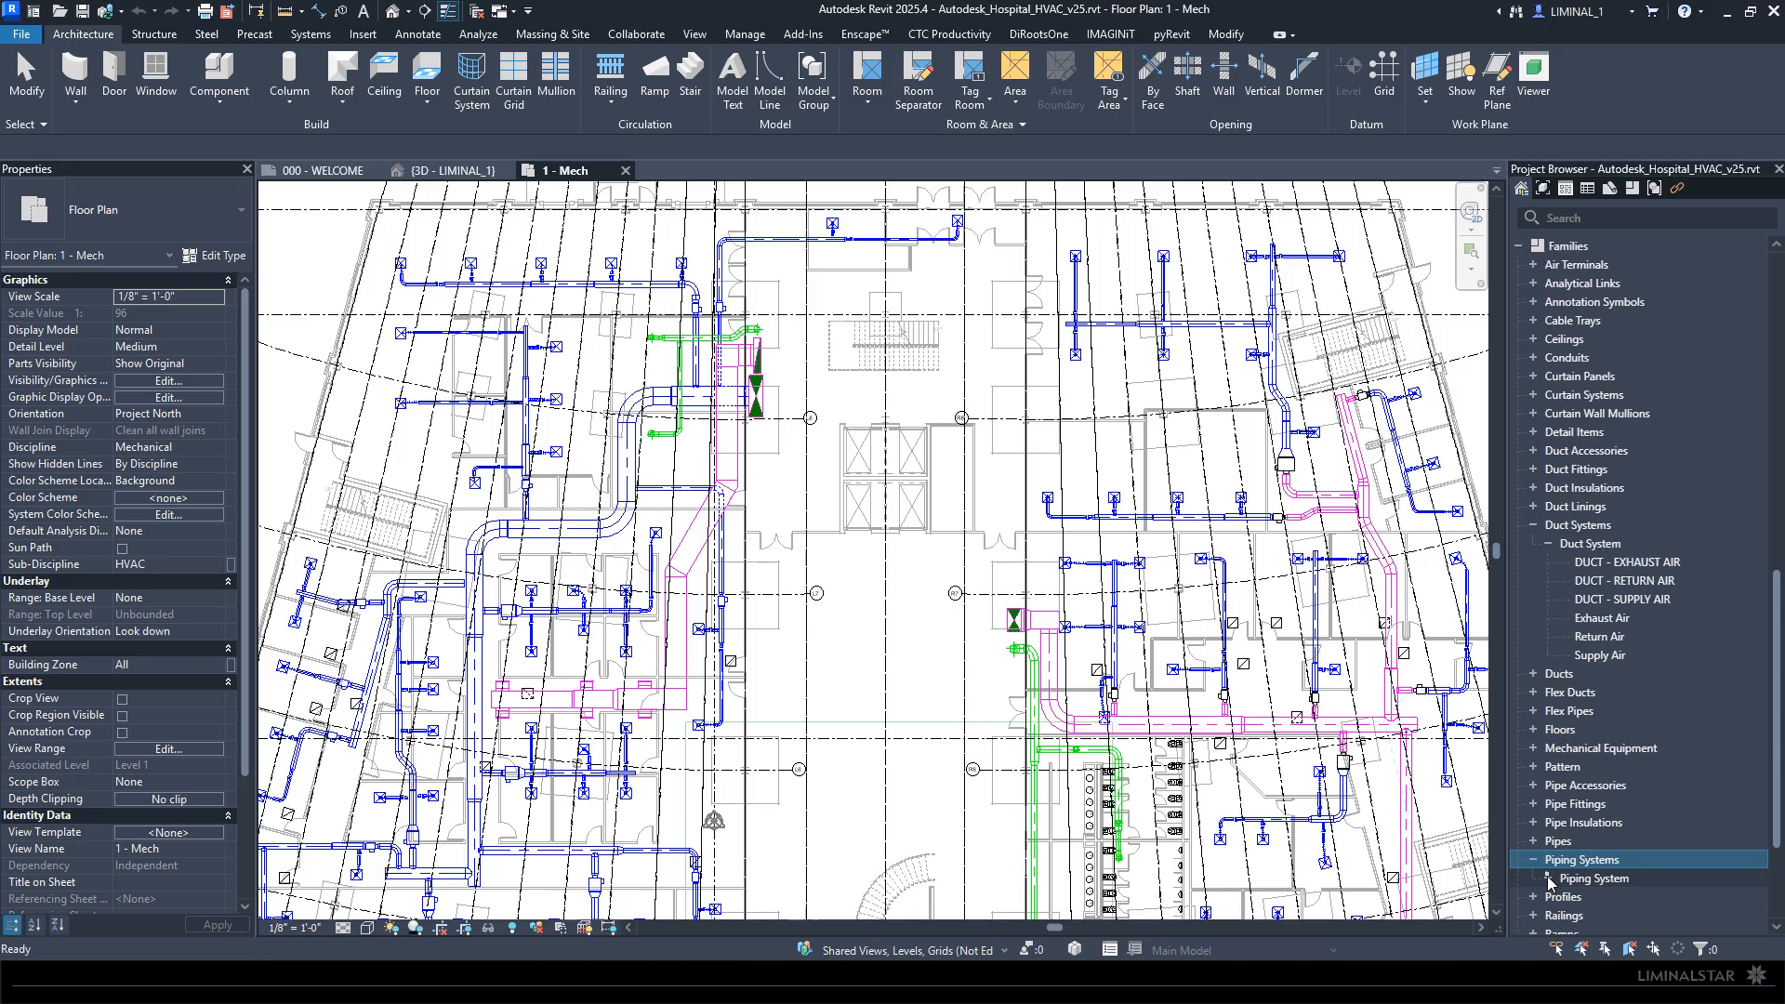
left_click(1548, 878)
scroll(1592, 857, "down", 3)
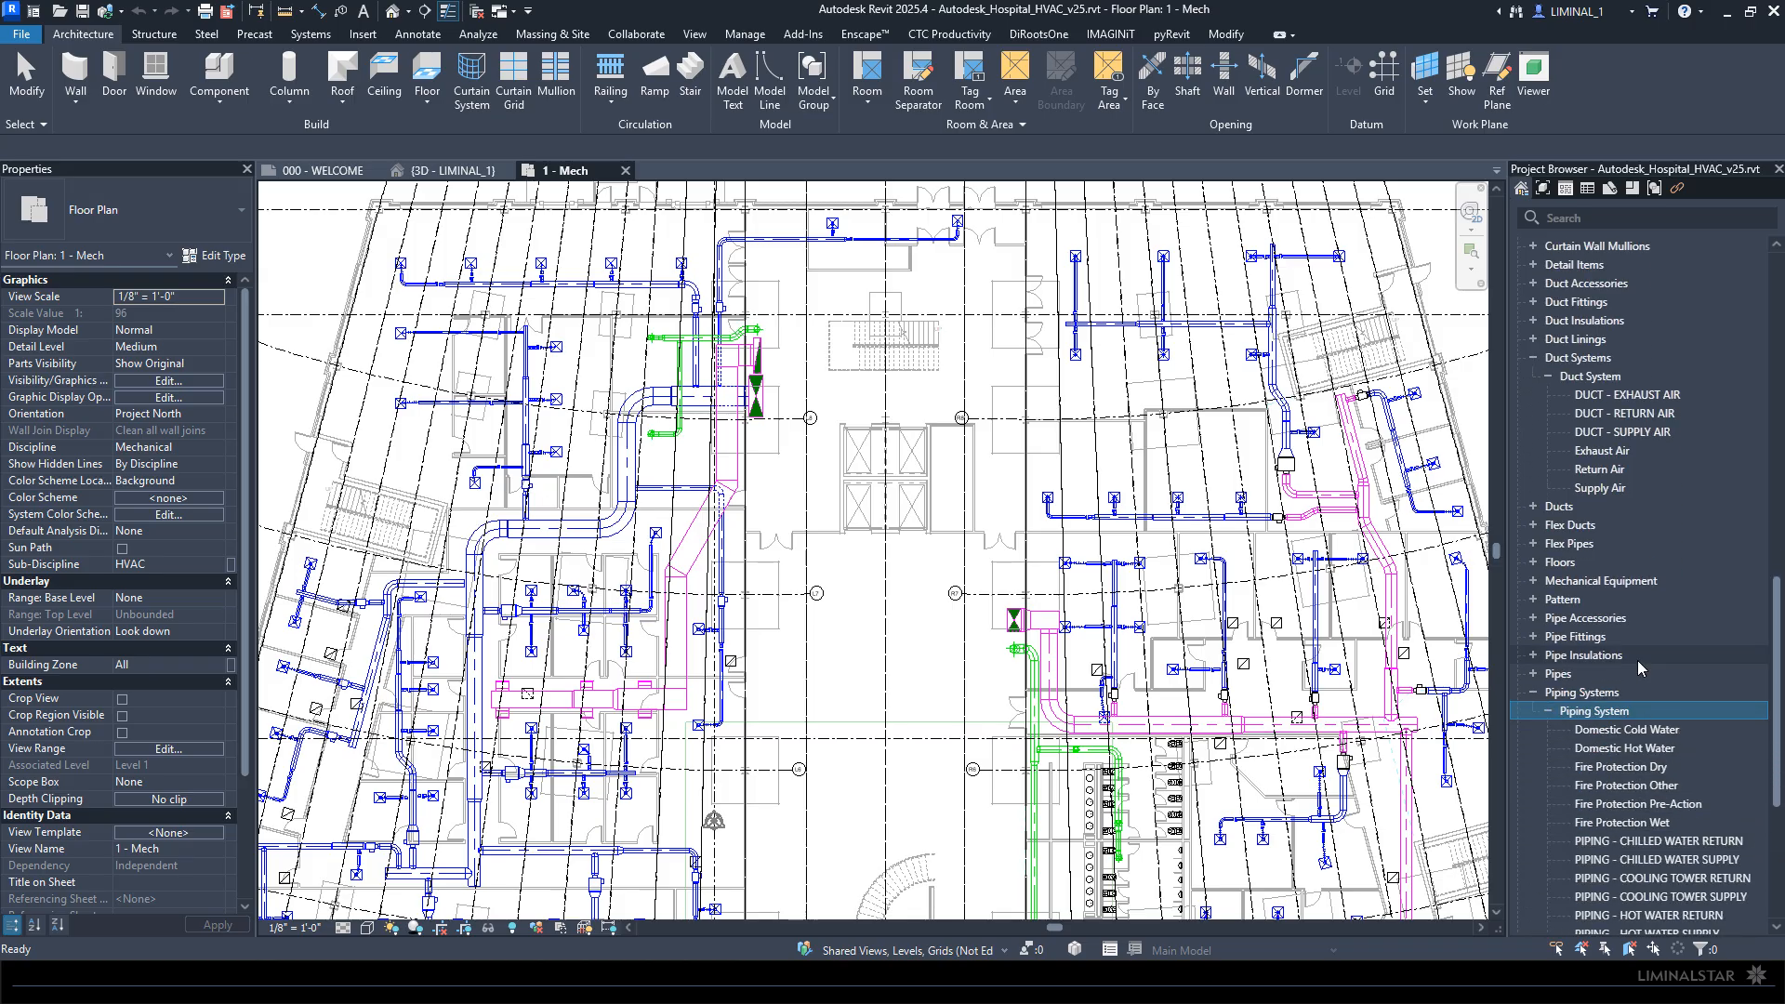
scroll(1580, 785, "down", 2)
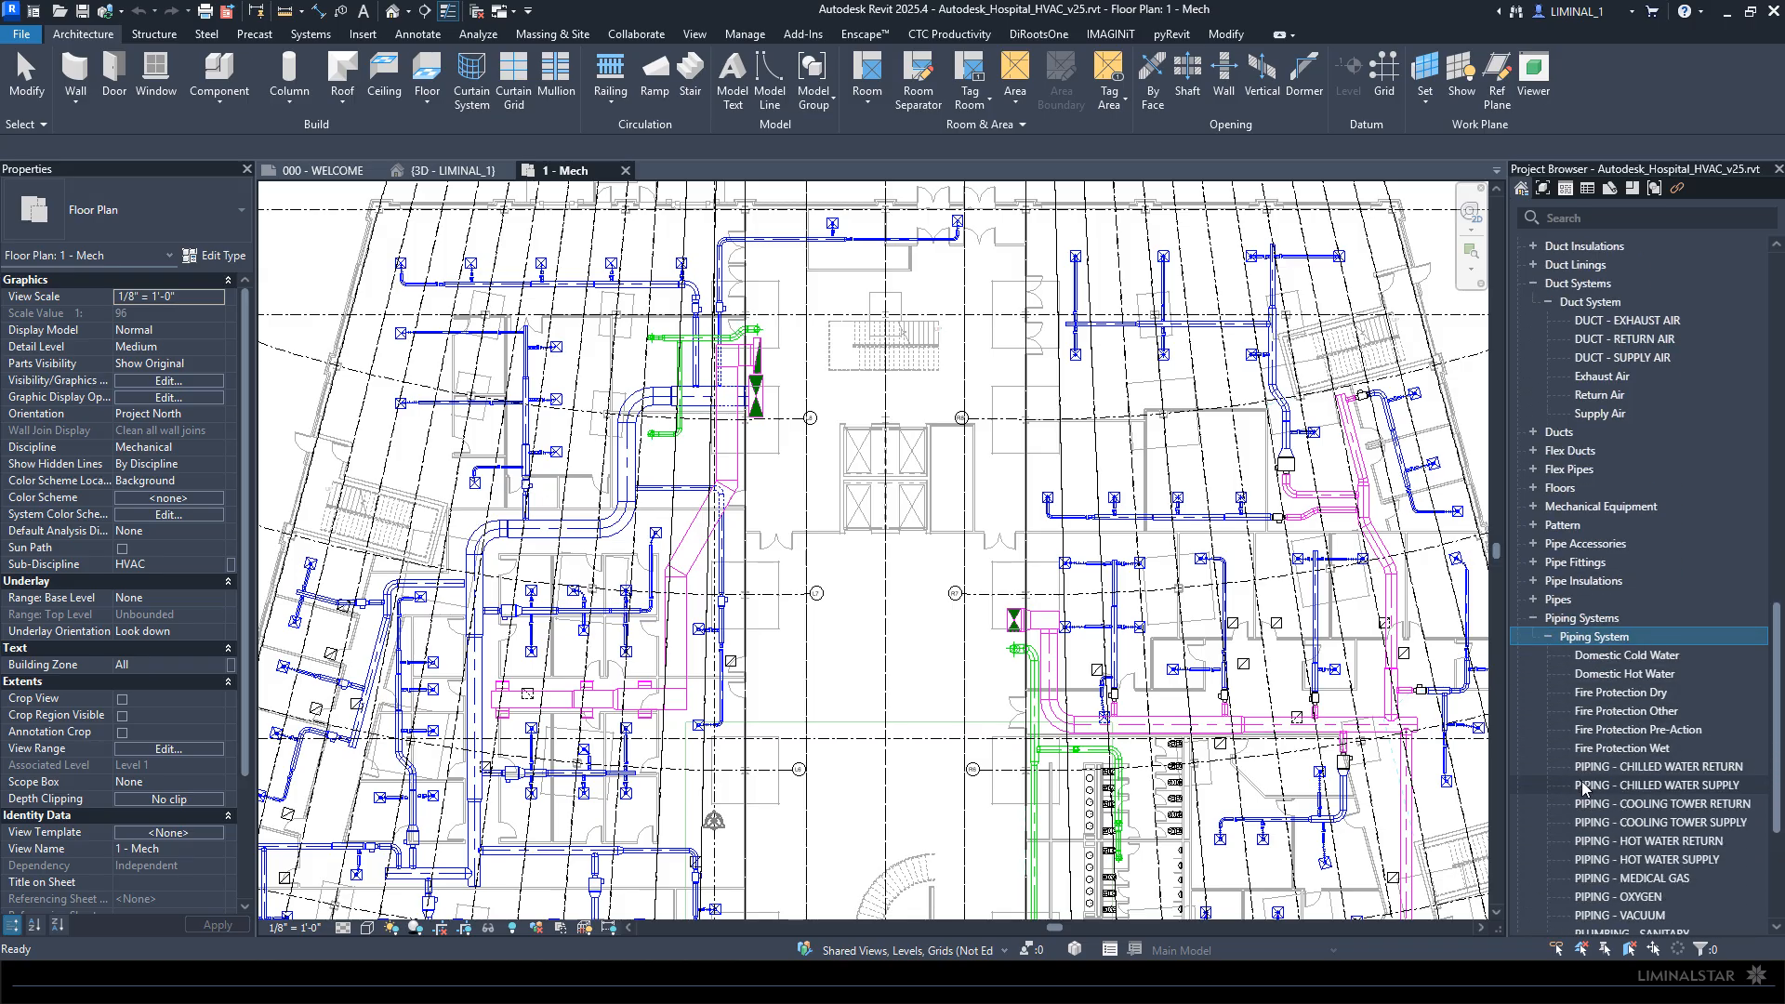
Step: Inspect the line graphic overrides in the type properties of the PIPING - CHILLED WATER RETURN system, then deselect it
left_click(1585, 767)
right_click(1585, 767)
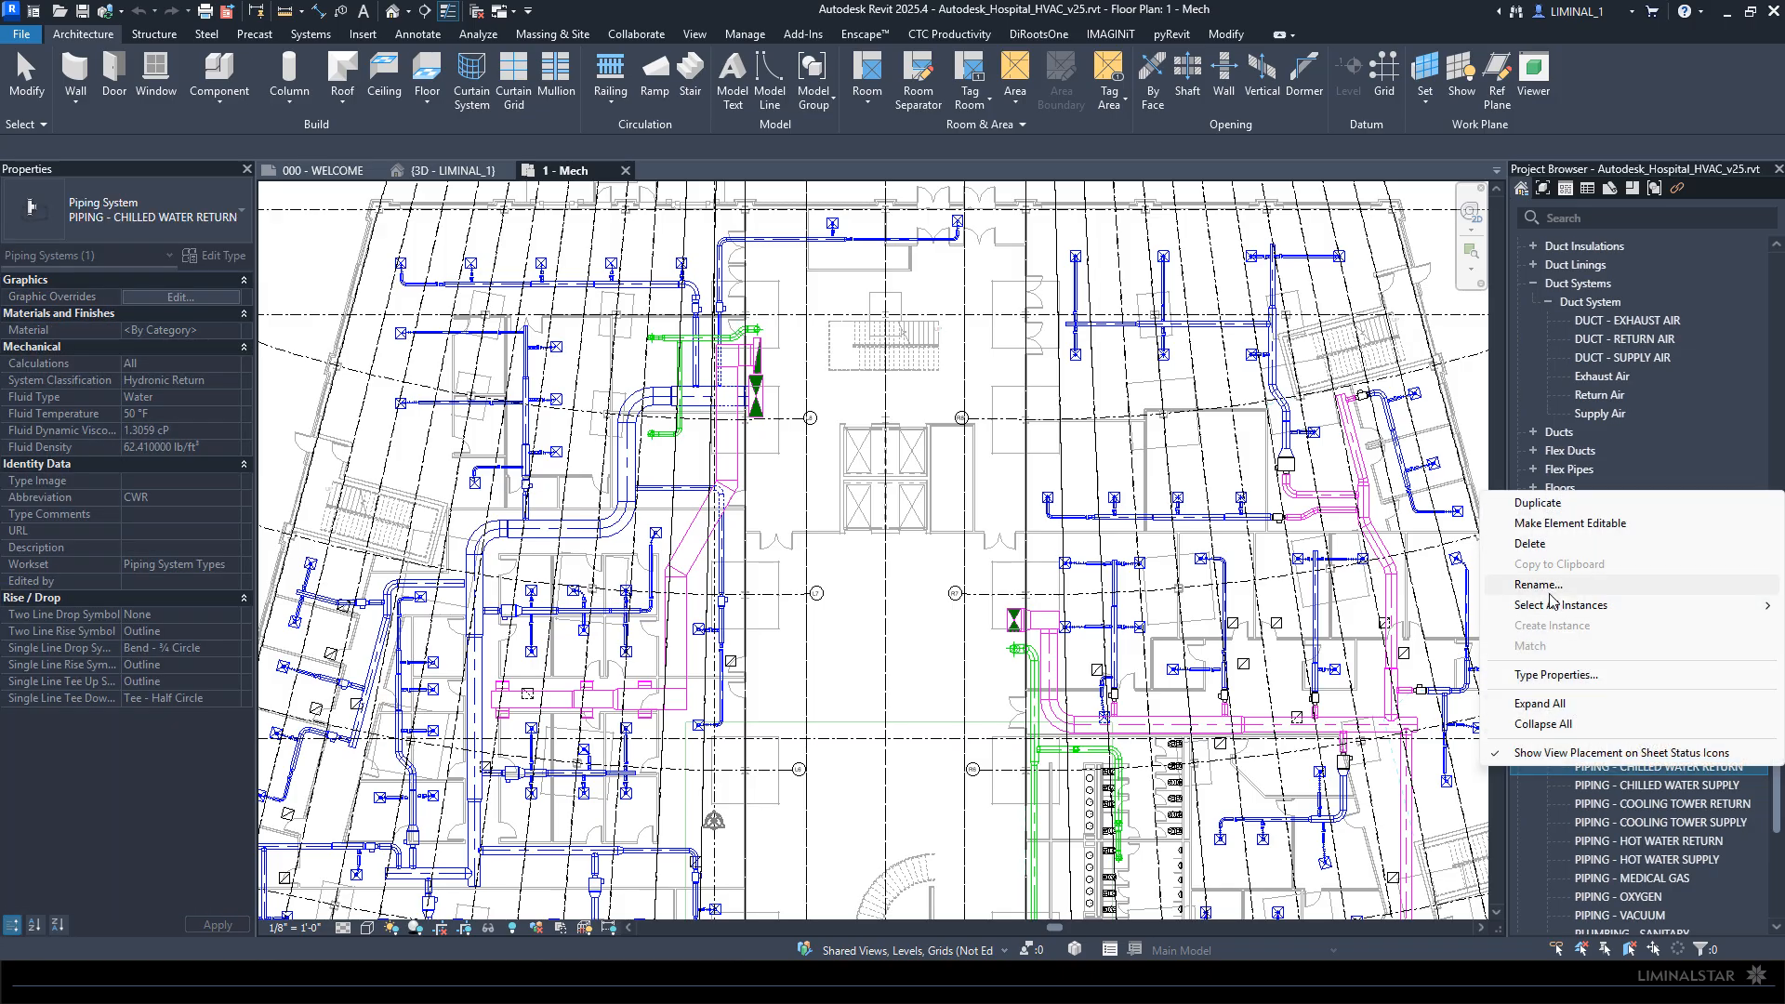
left_click(1545, 673)
left_click(841, 371)
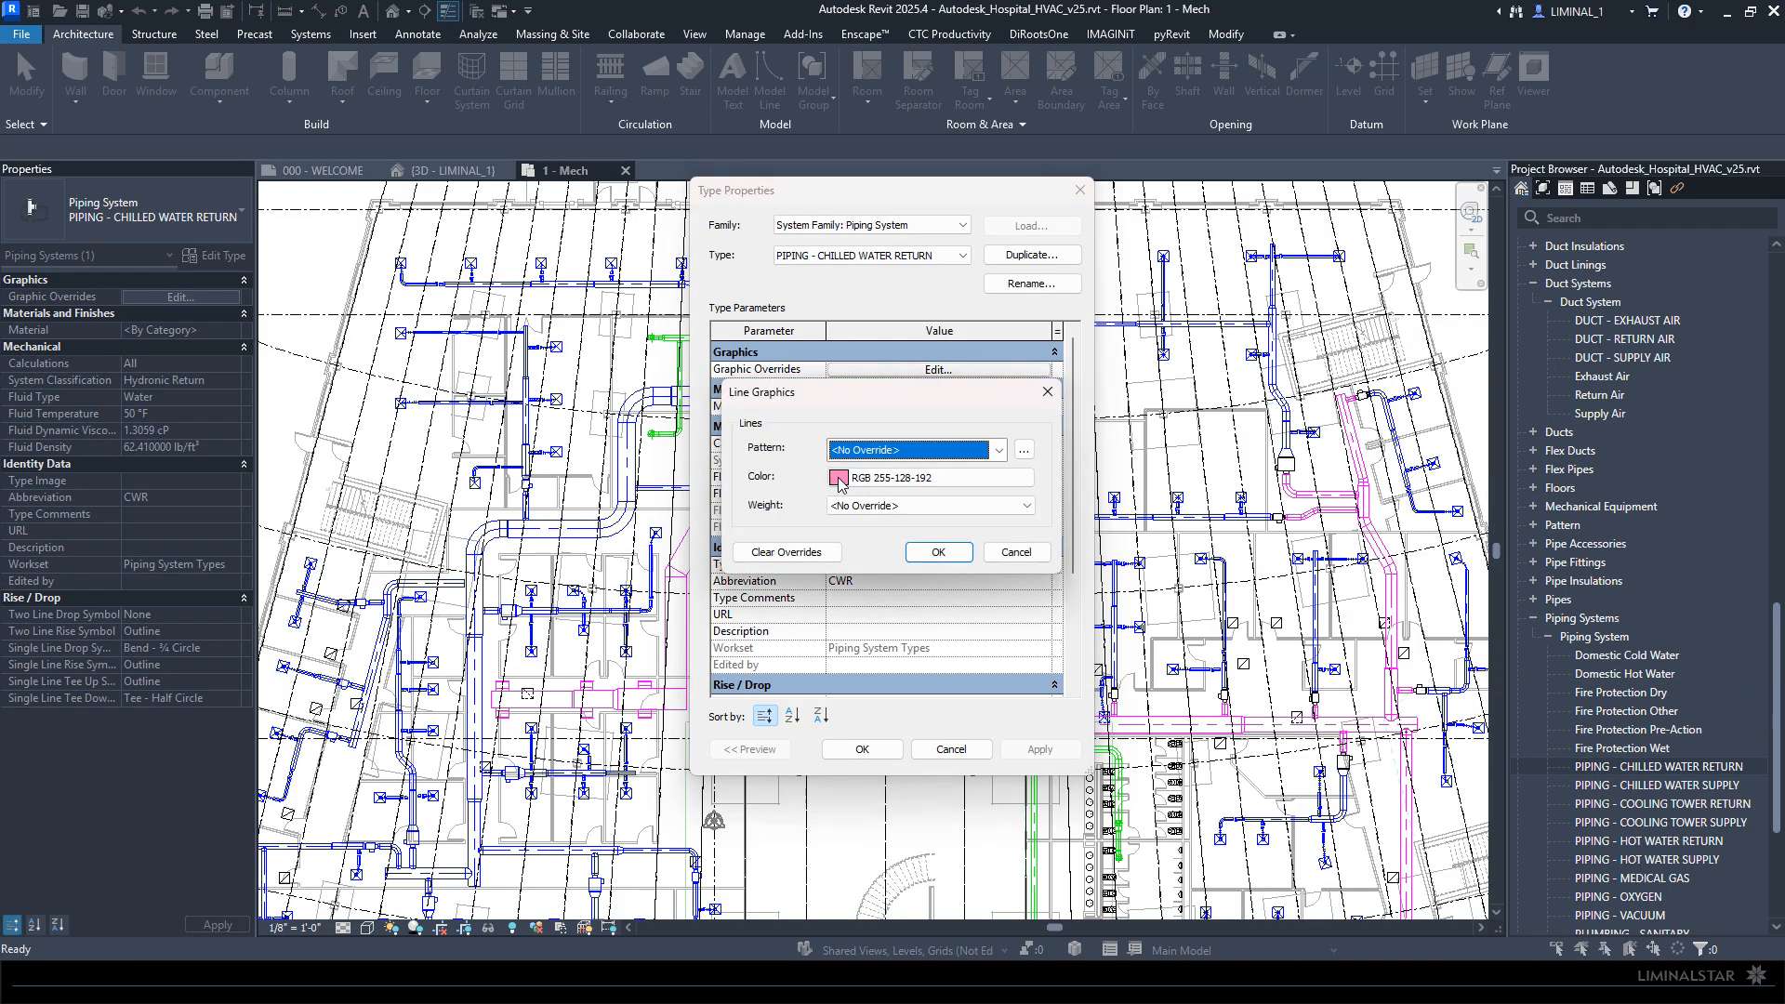
left_click(1012, 554)
left_click(944, 750)
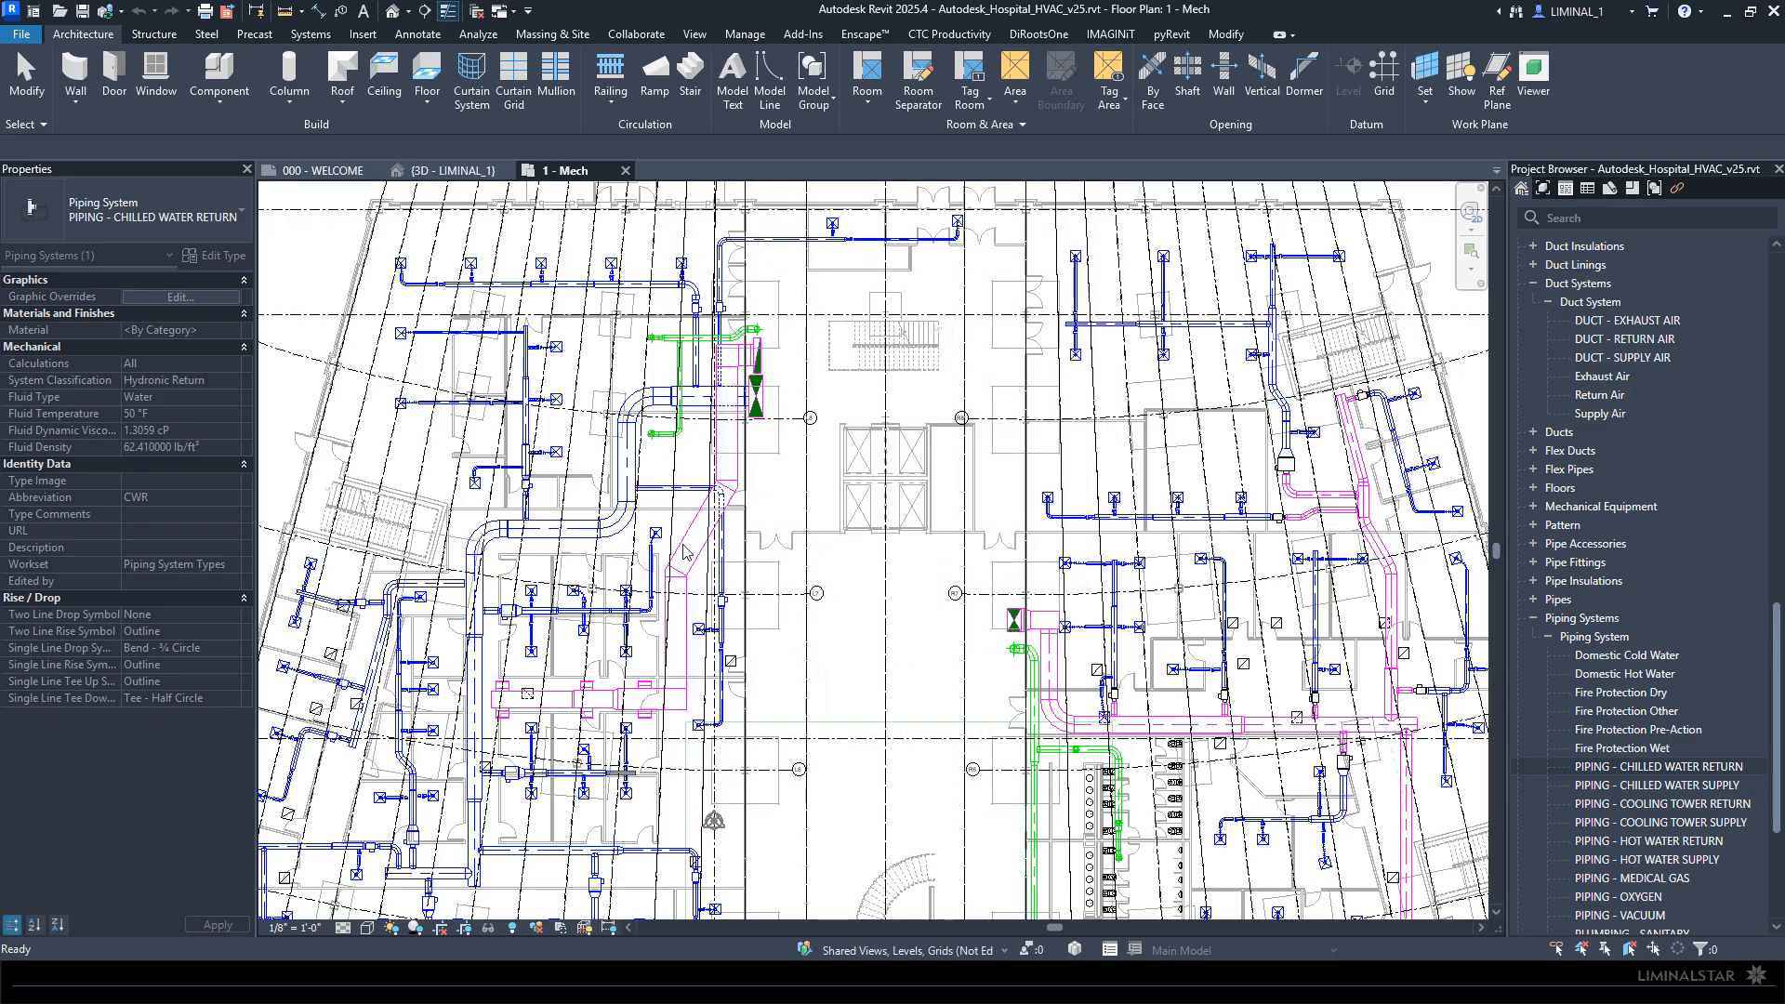
scroll(846, 608, "down", 2)
key("Escape")
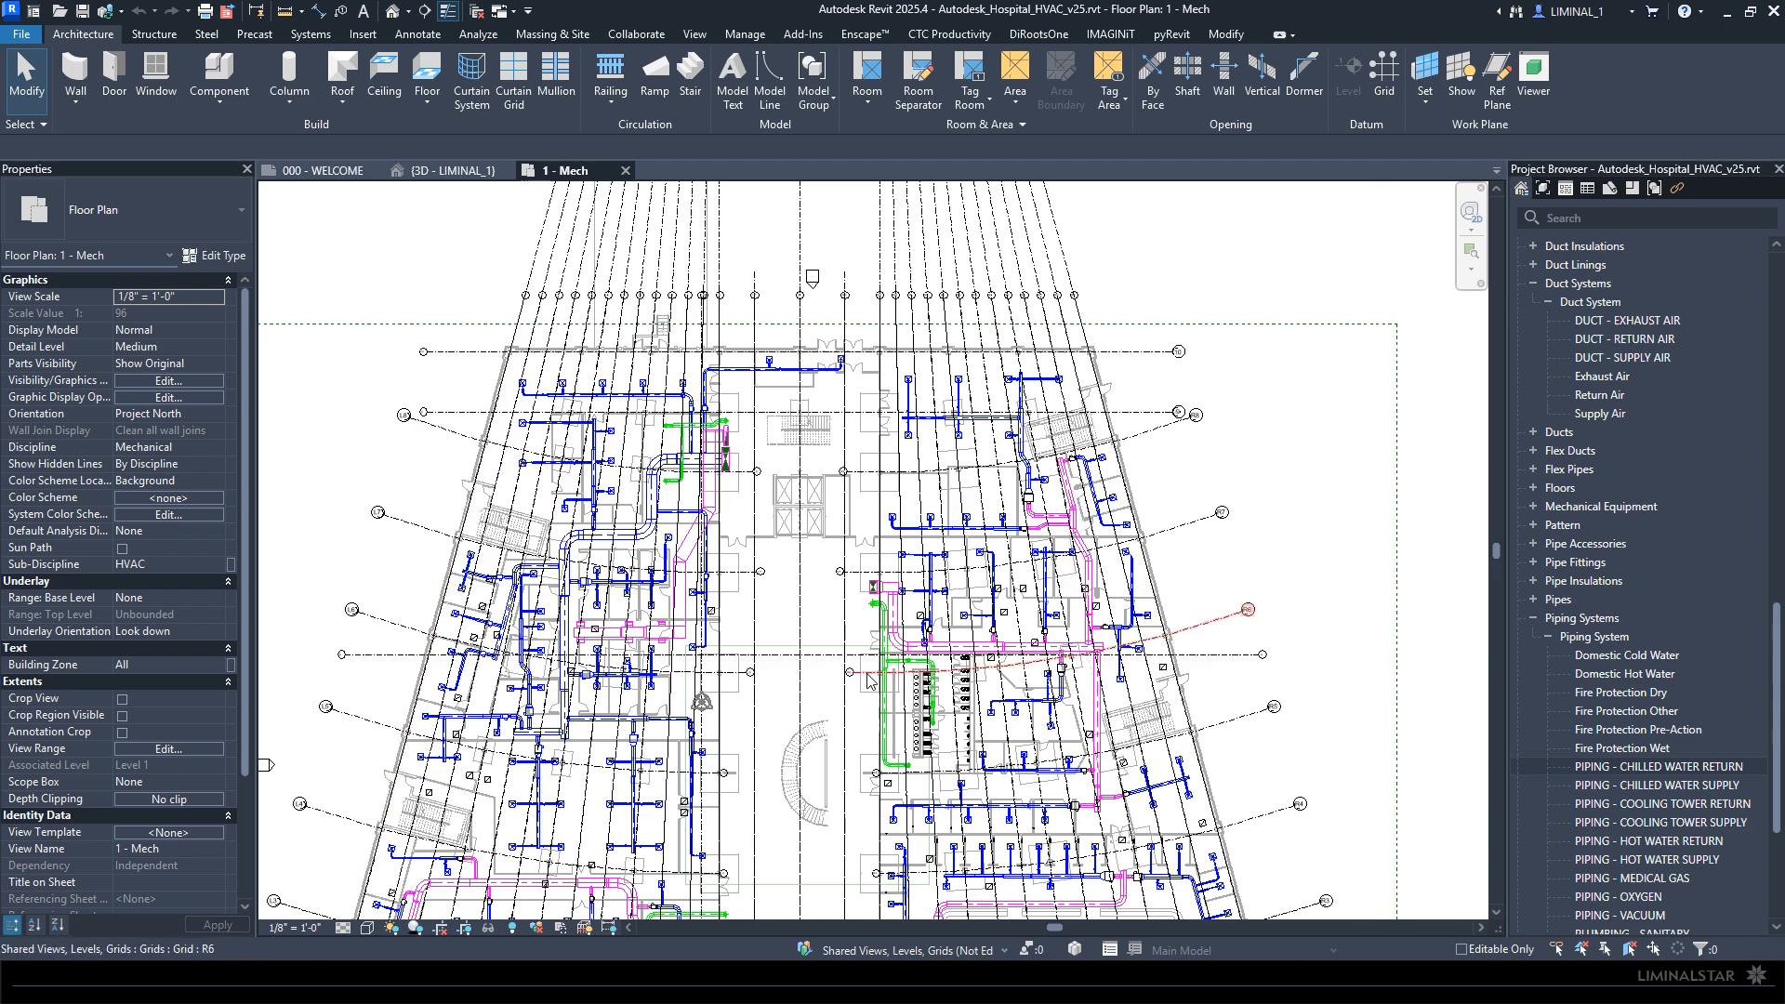
Step: Switch to the coordination 3D view and open the project's phasing graphic overrides
left_click(432, 170)
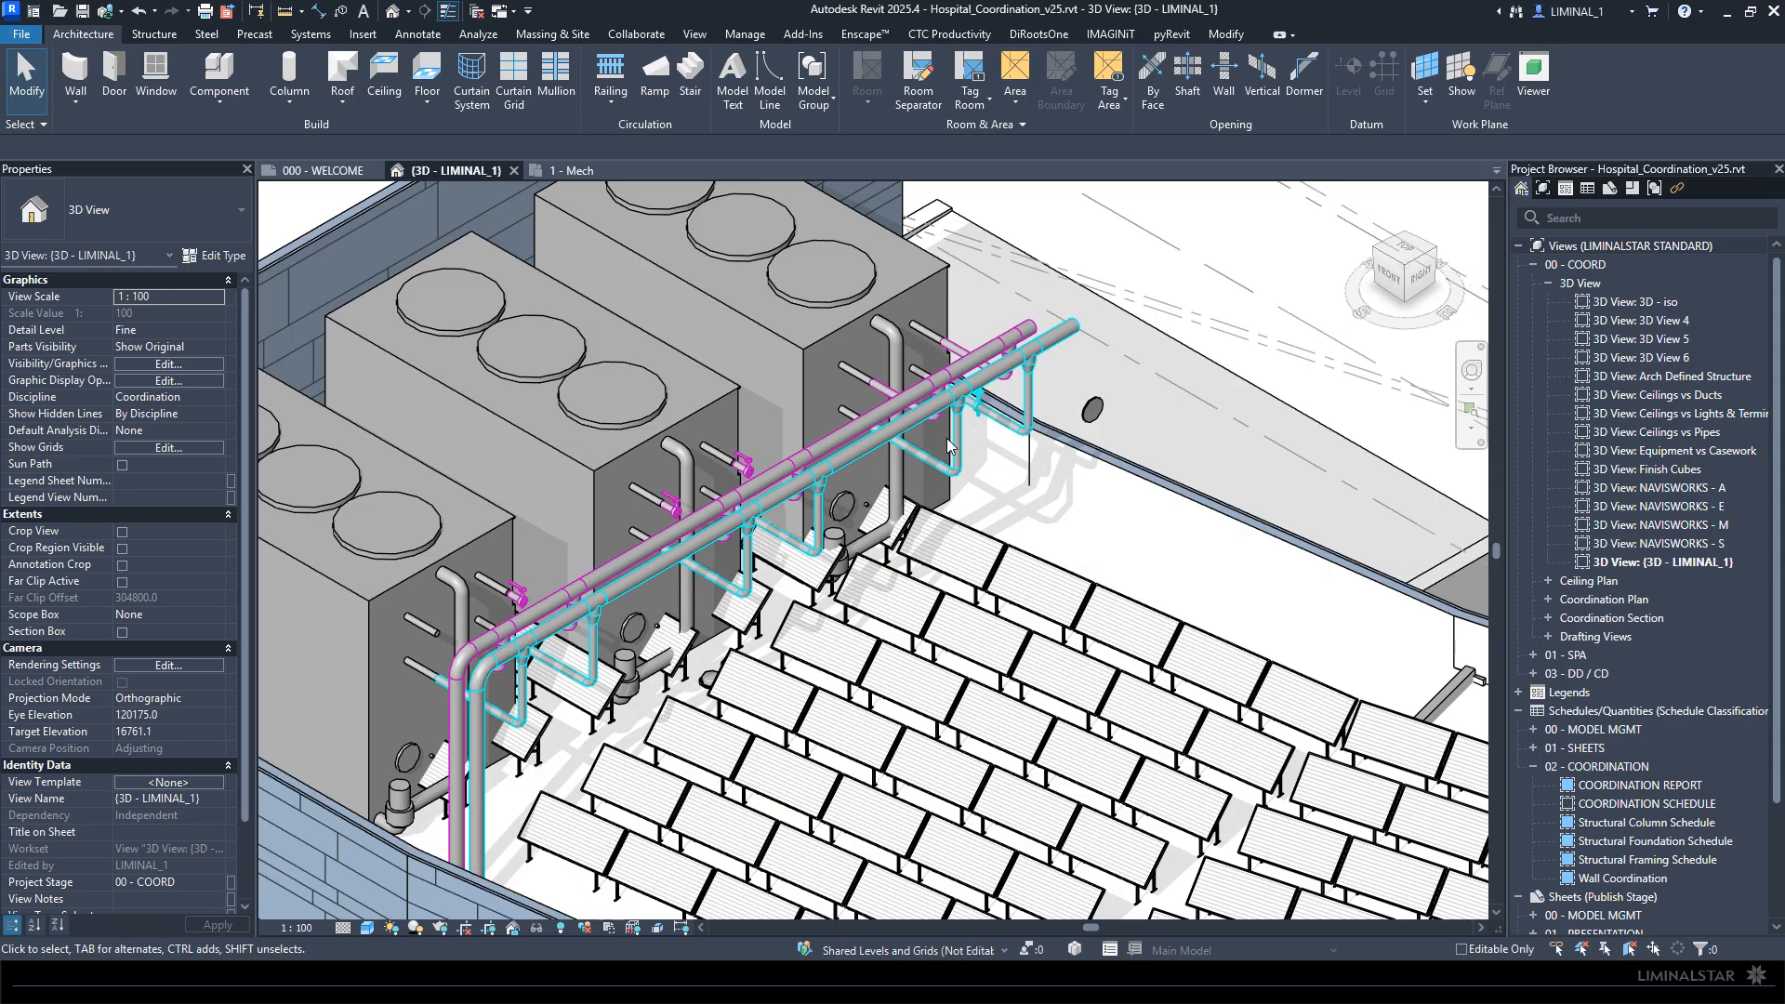
scroll(1064, 338, "down", 2)
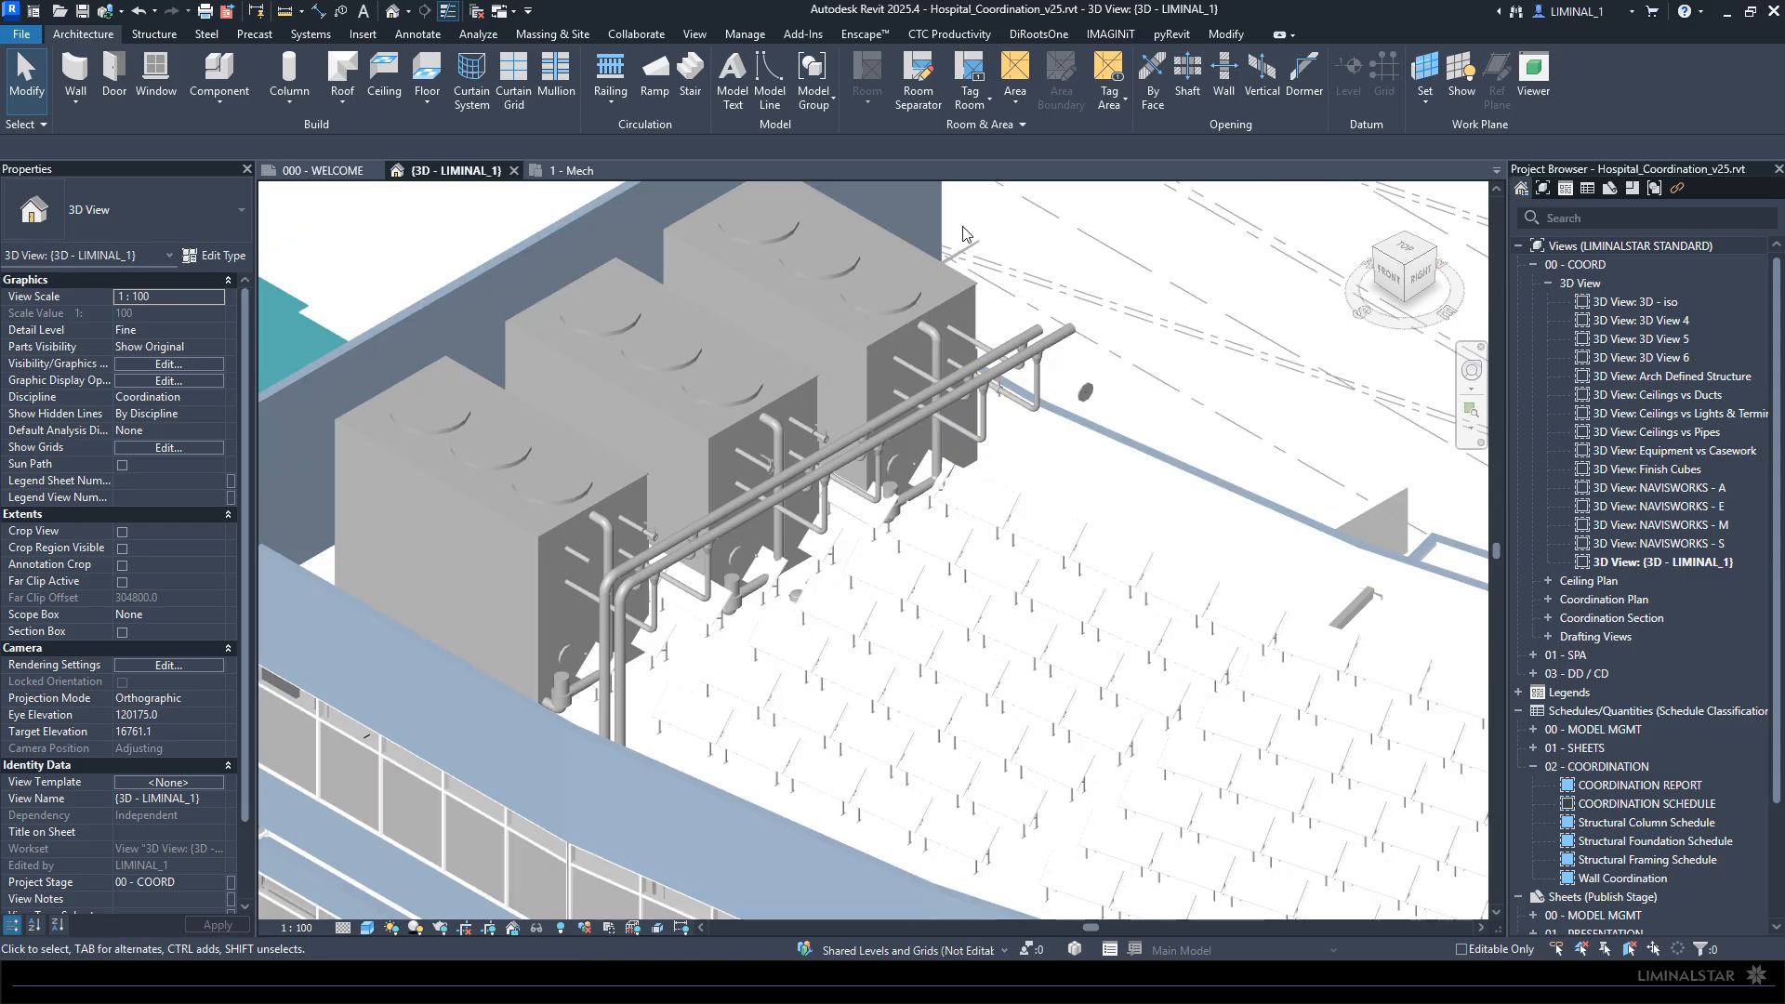
left_click(745, 34)
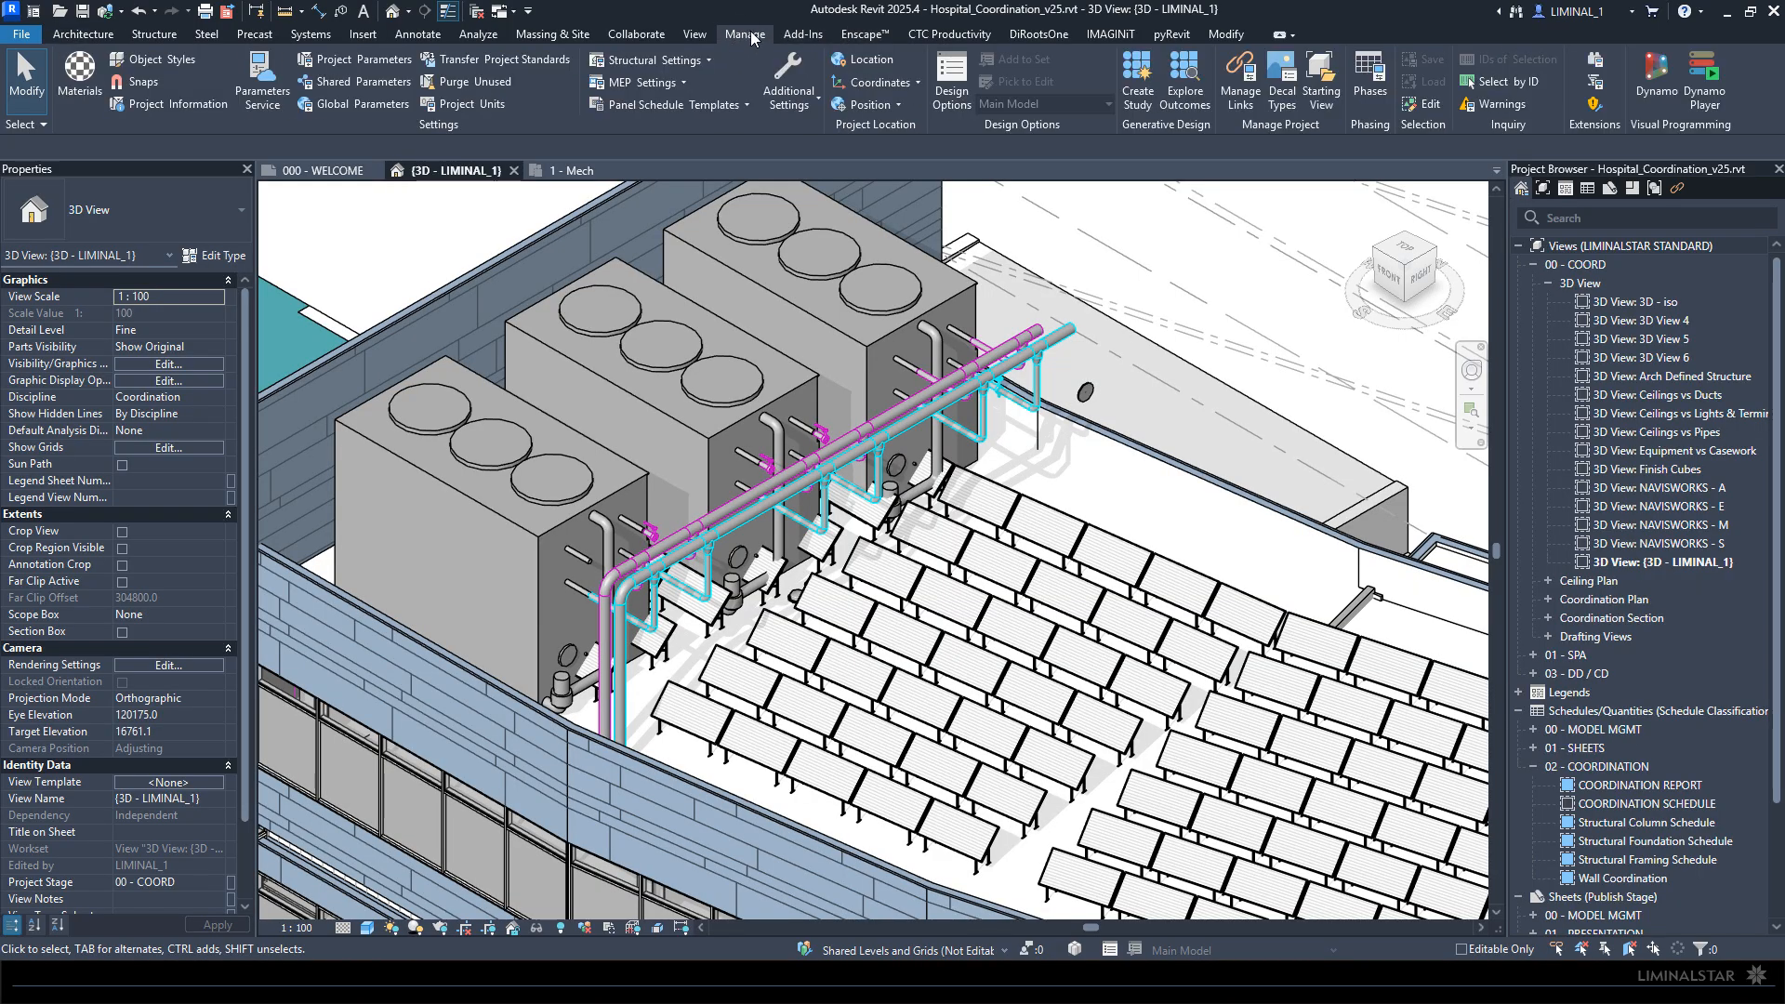
left_click(1357, 98)
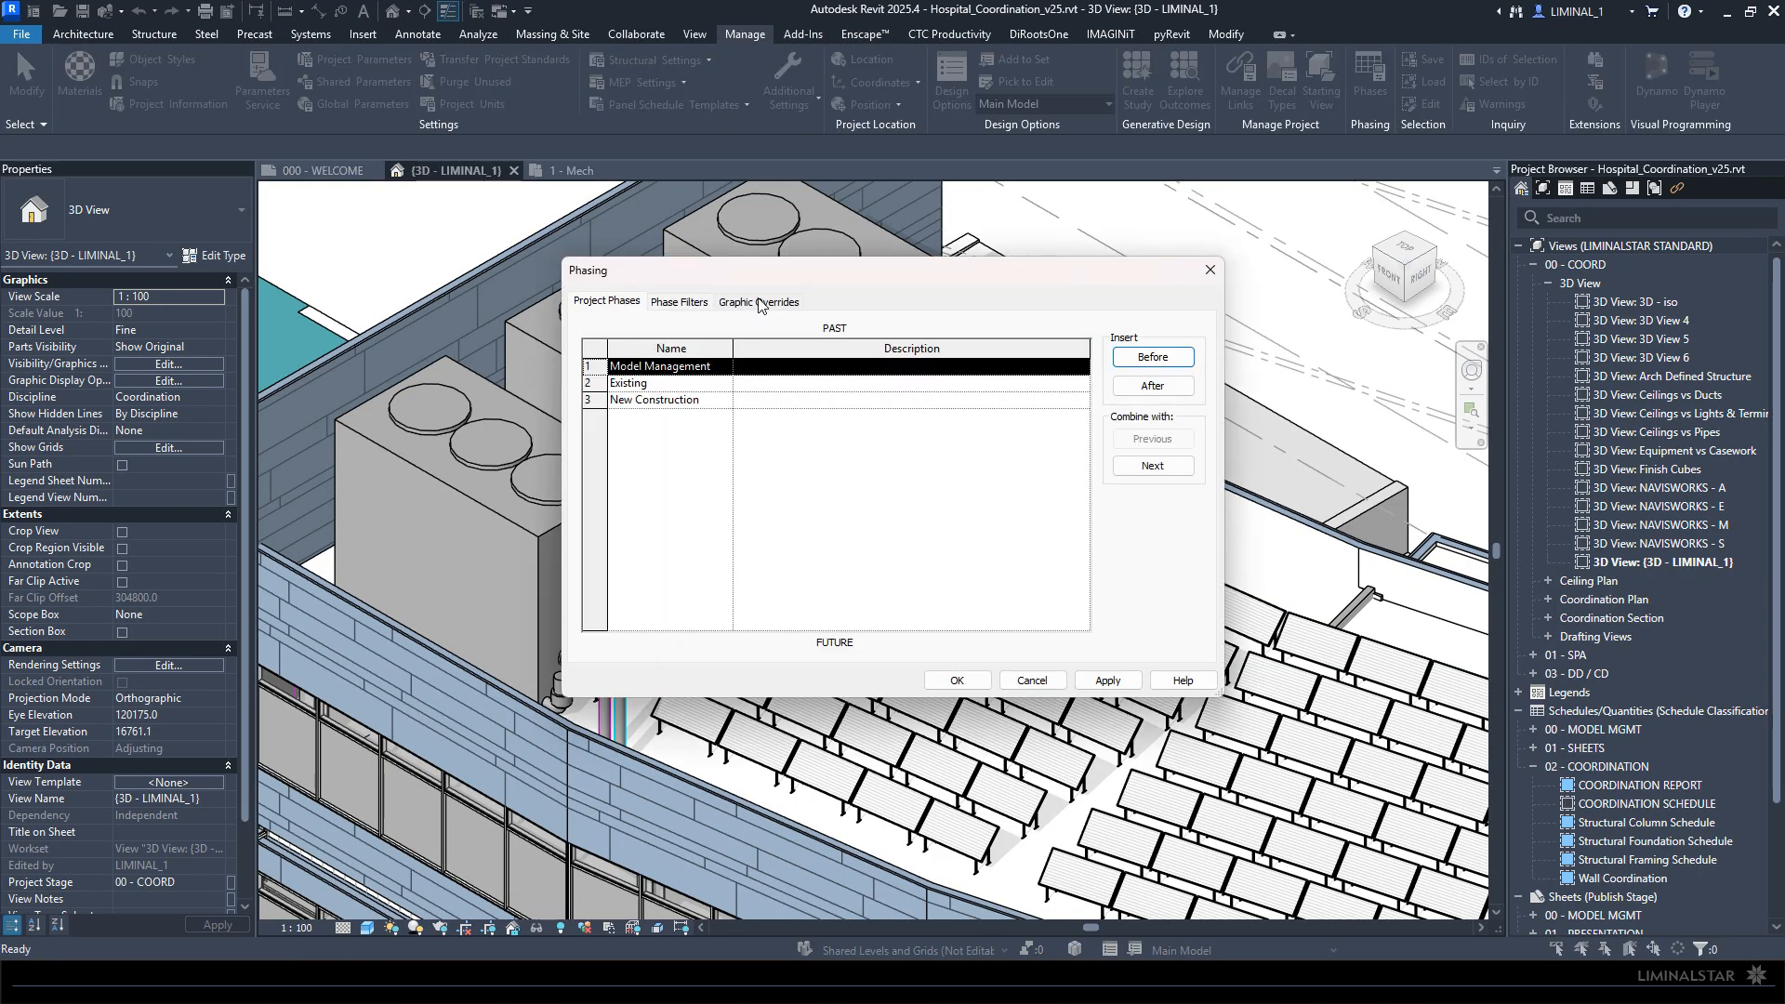
left_click(761, 303)
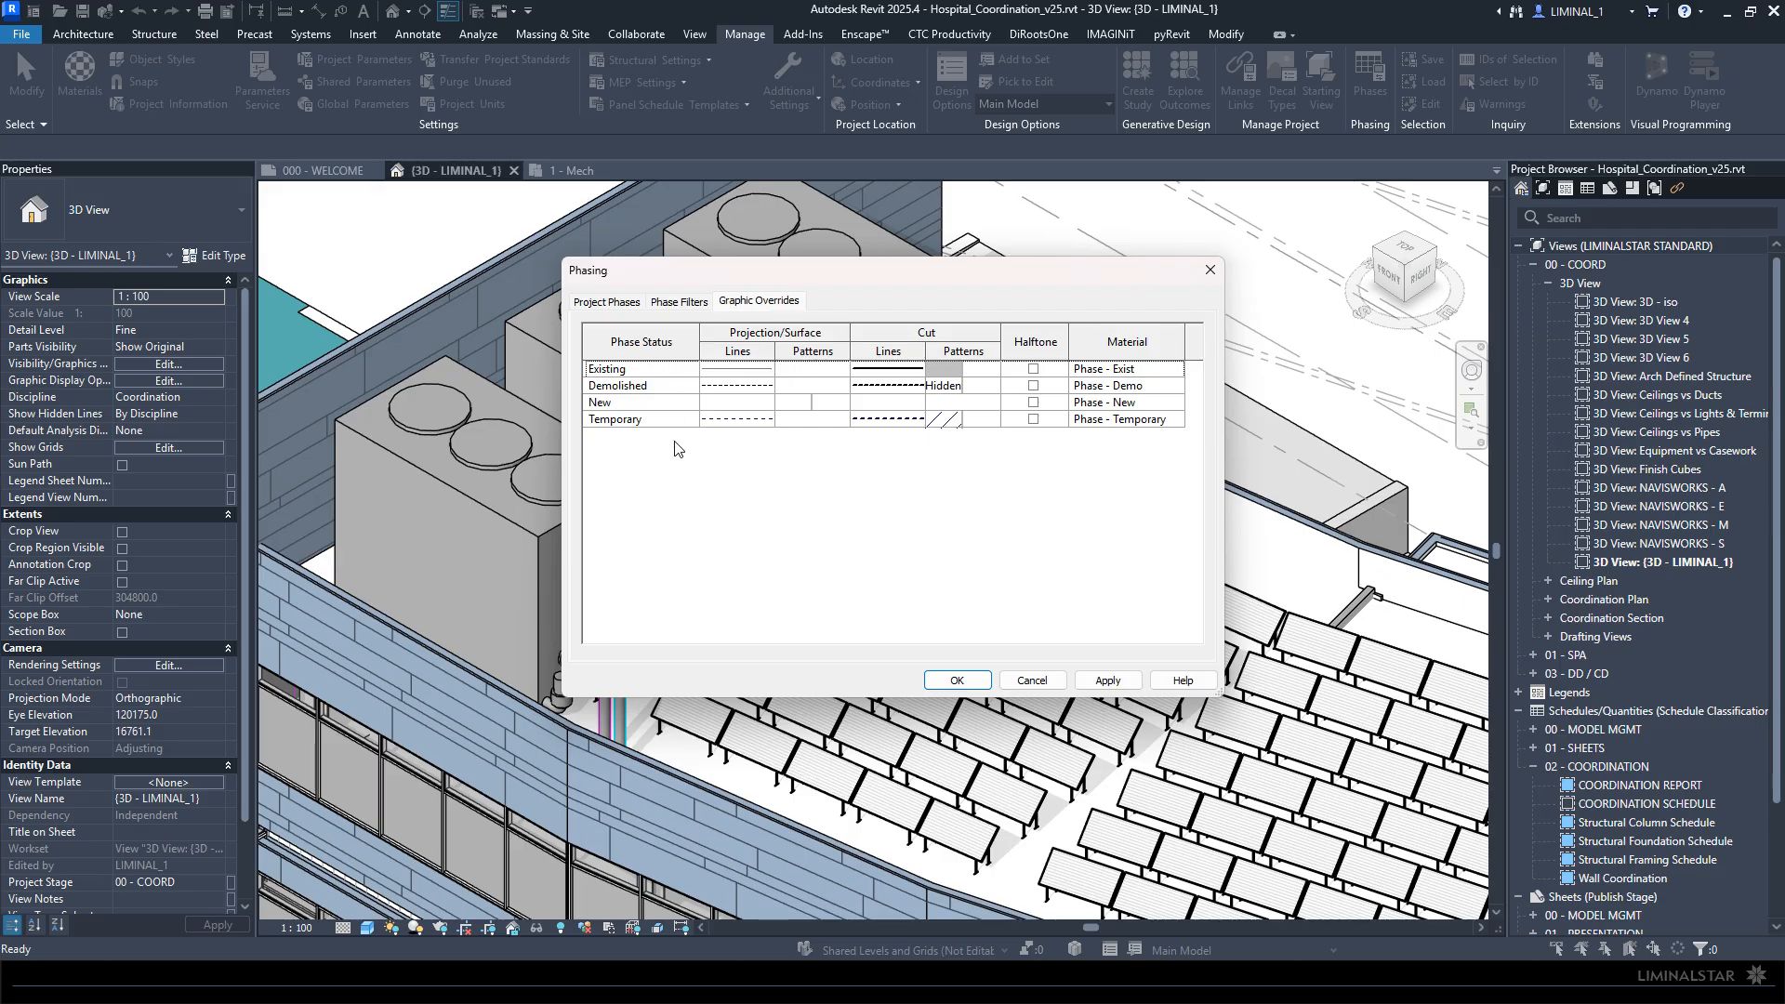
Step: Inspect the projection line and surface pattern overrides of the New phase status
left_click(713, 404)
left_click(735, 402)
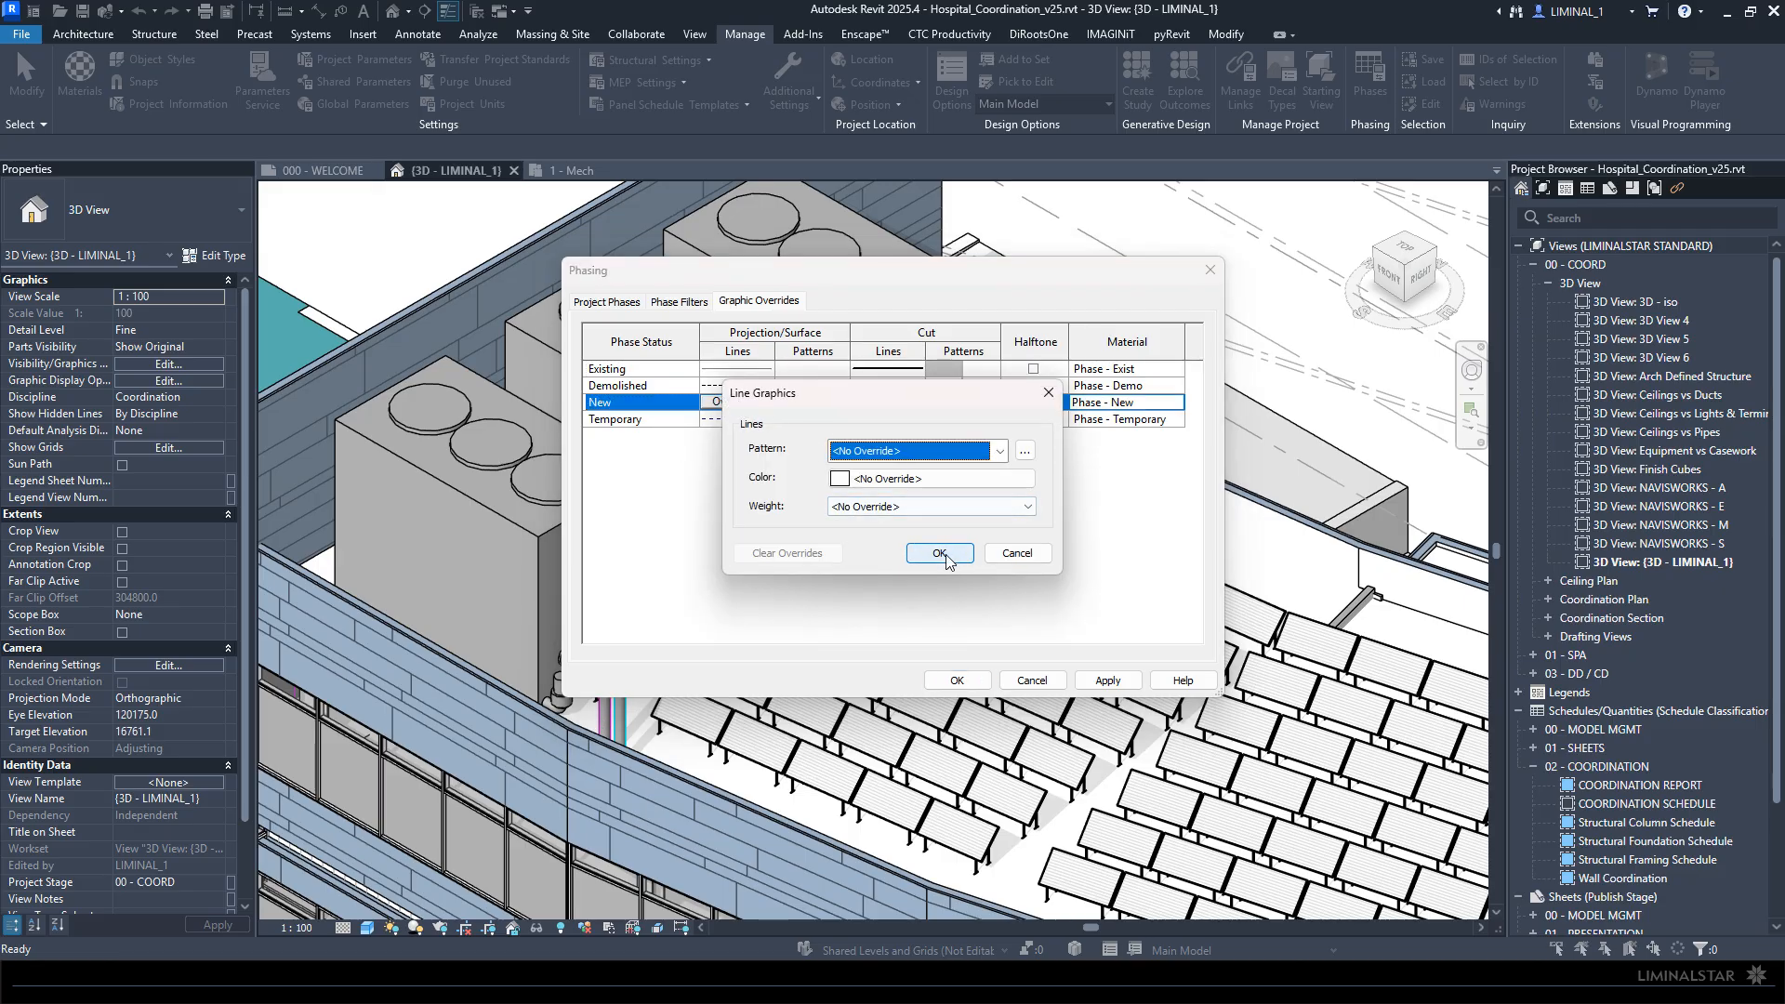
left_click(1005, 555)
left_click(801, 404)
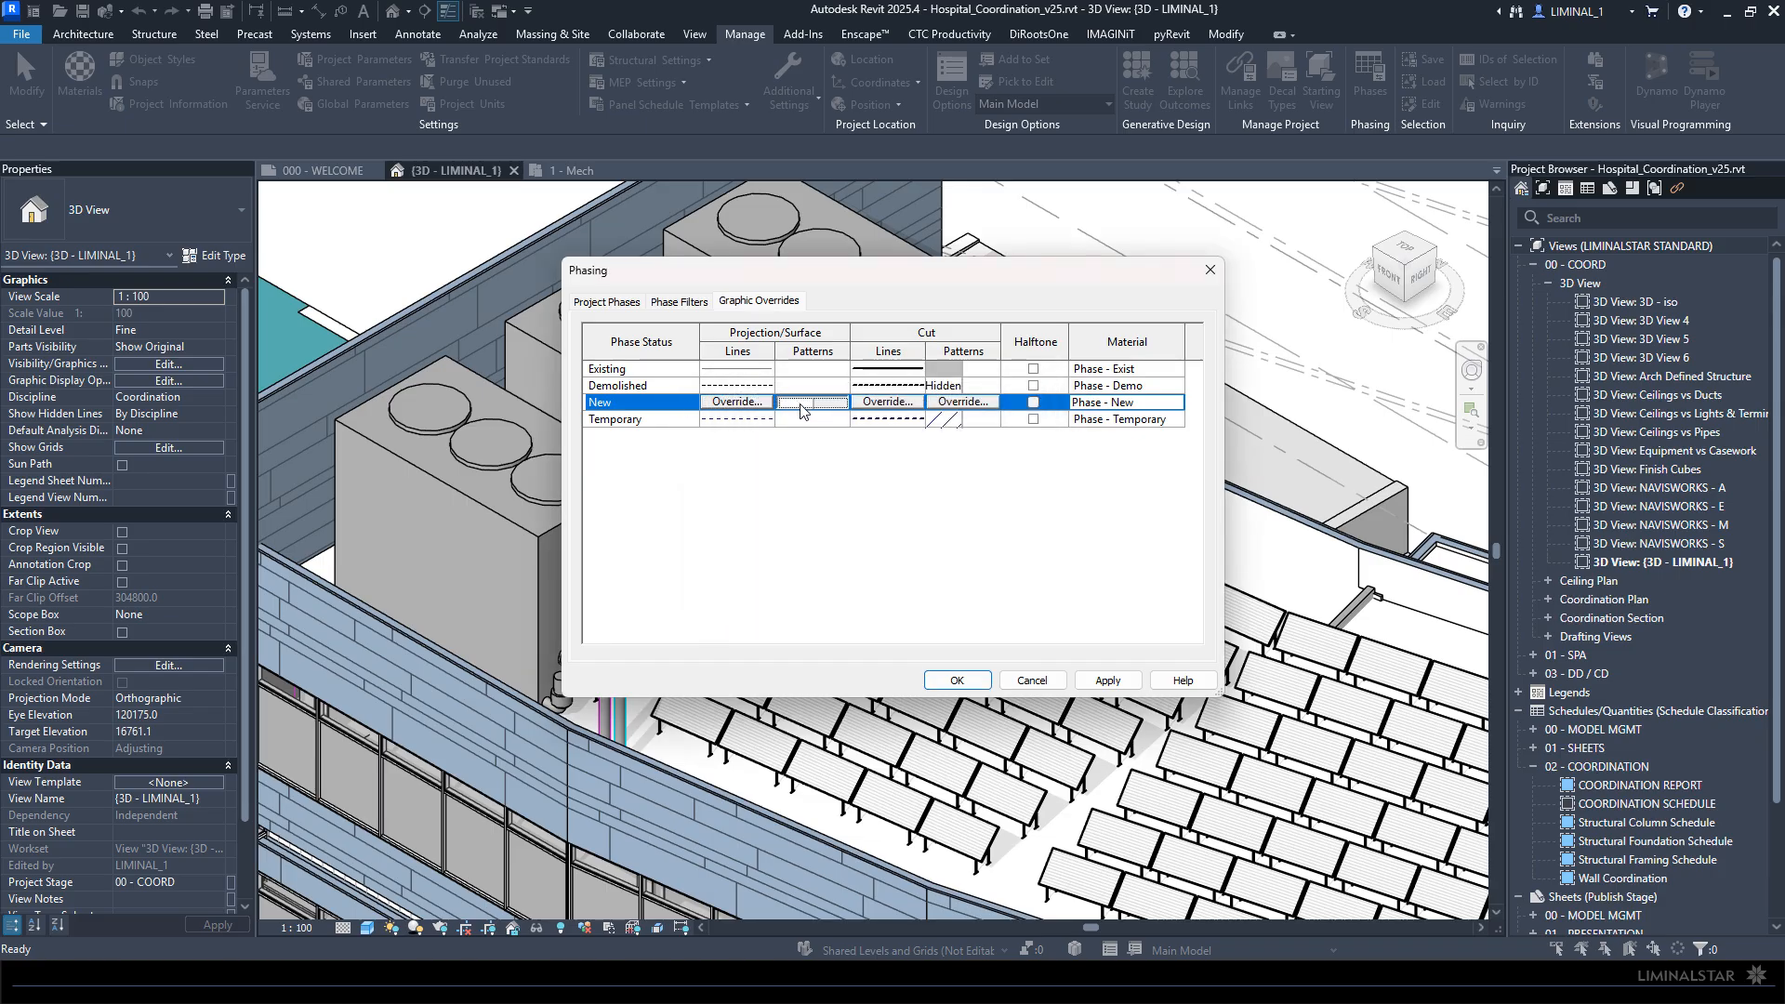
left_click(802, 406)
left_click(791, 591)
left_click(936, 590)
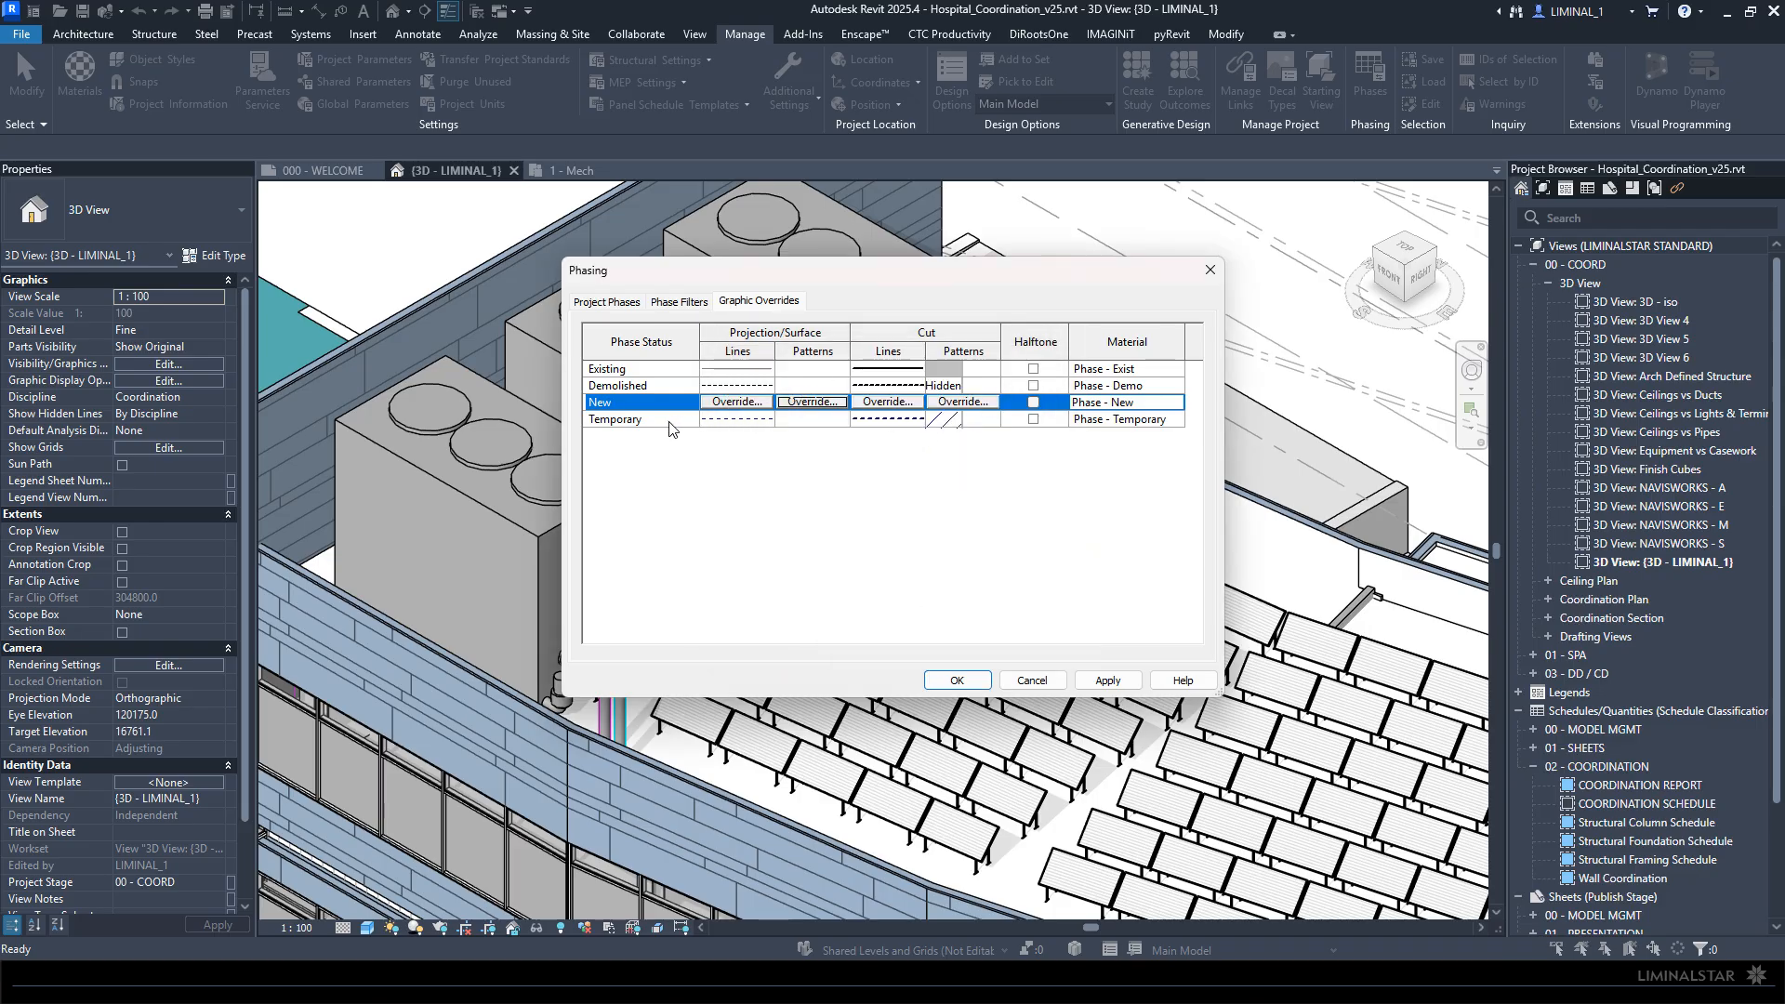
Step: Review how the Show Previous + New phase filter treats new, existing and demolished elements, and close the phasing settings
left_click(683, 303)
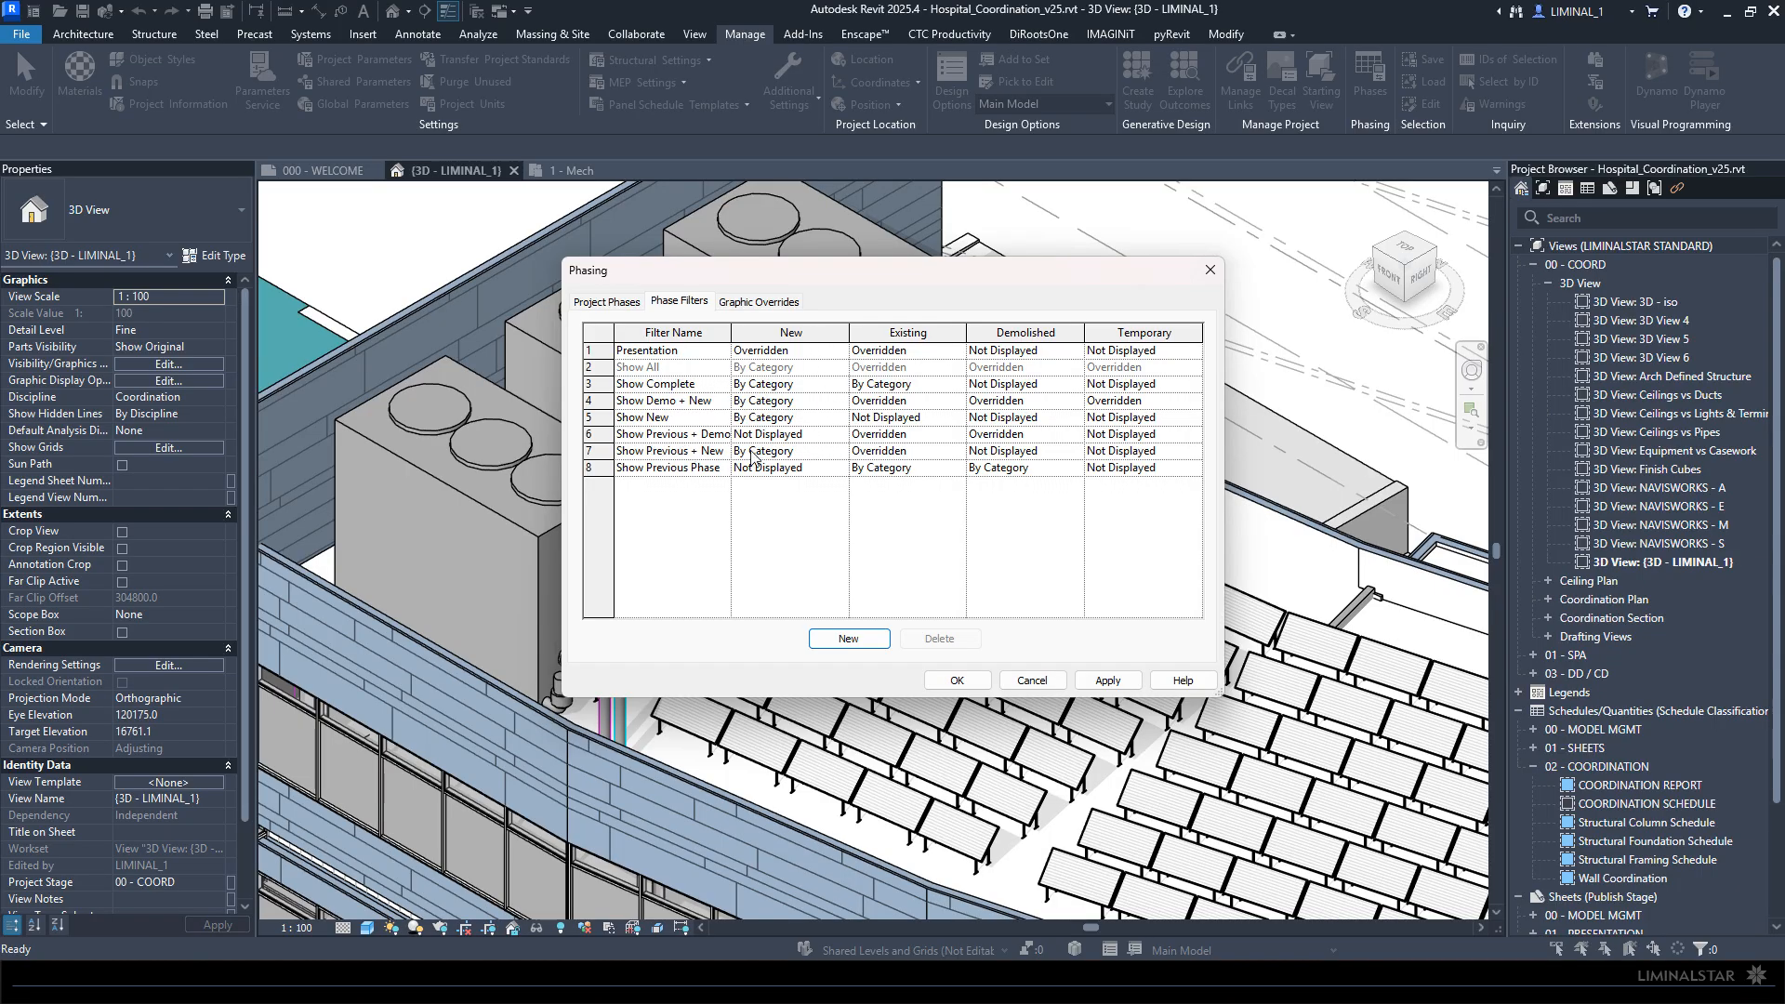
left_click(946, 455)
left_click(949, 453)
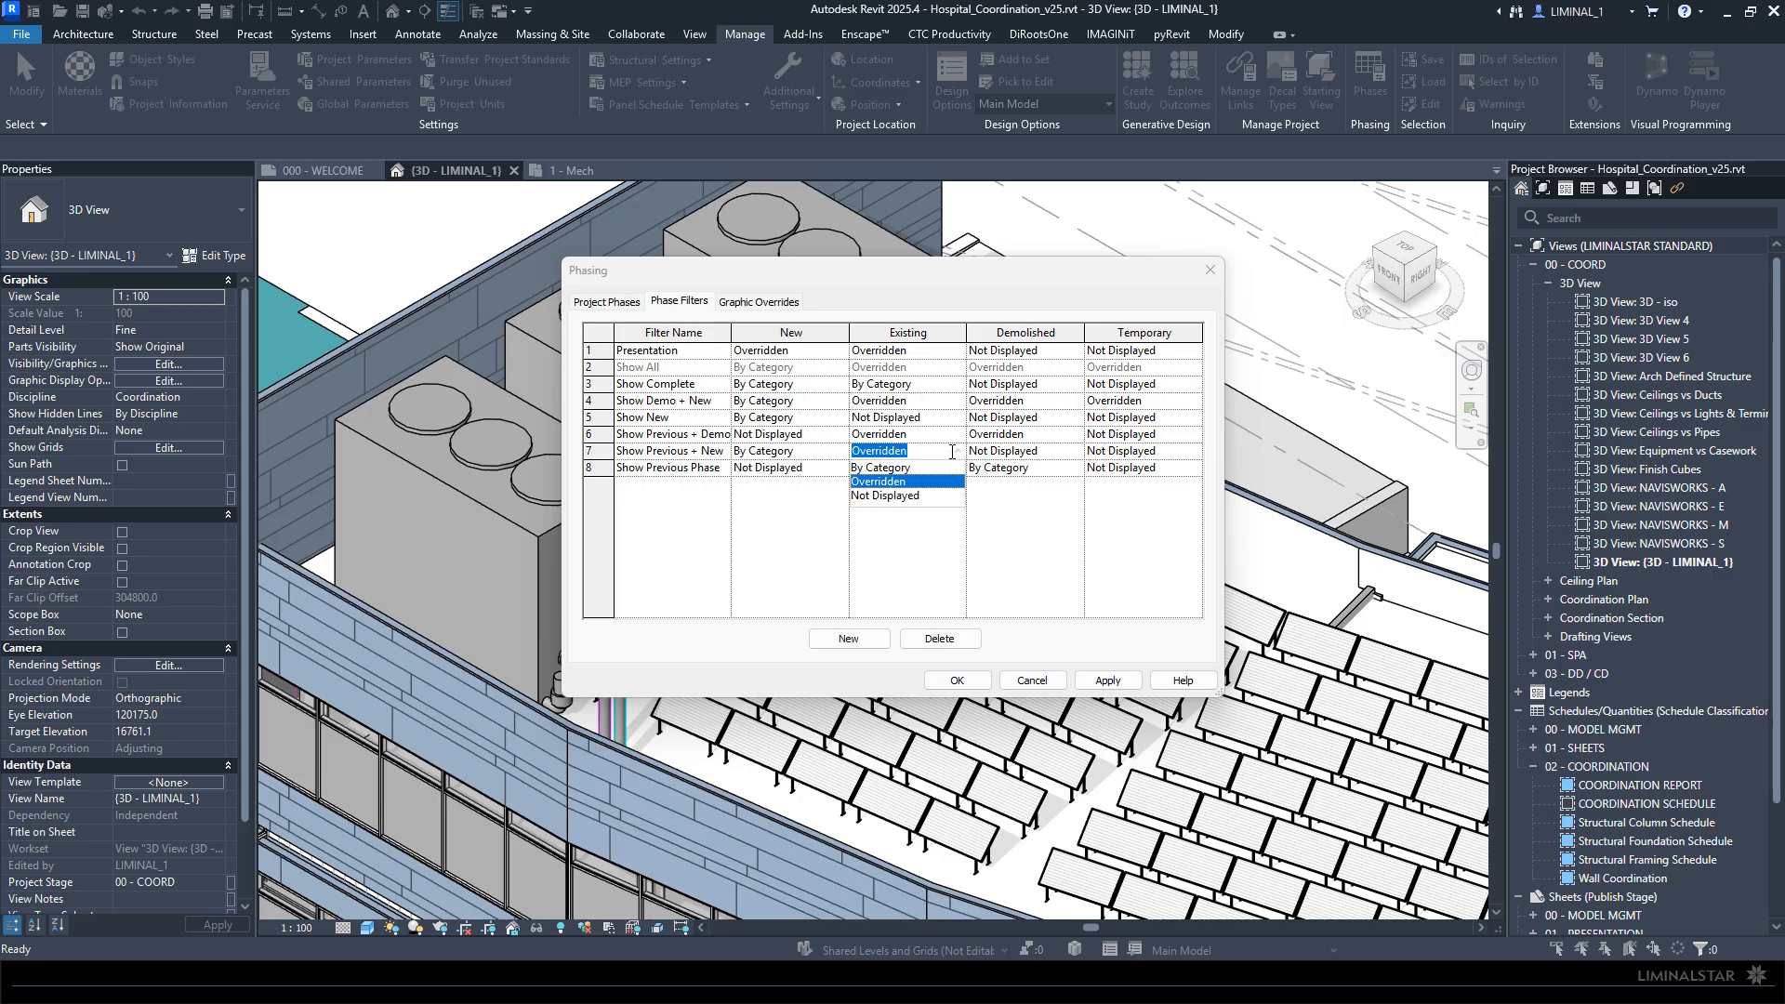
left_click(996, 453)
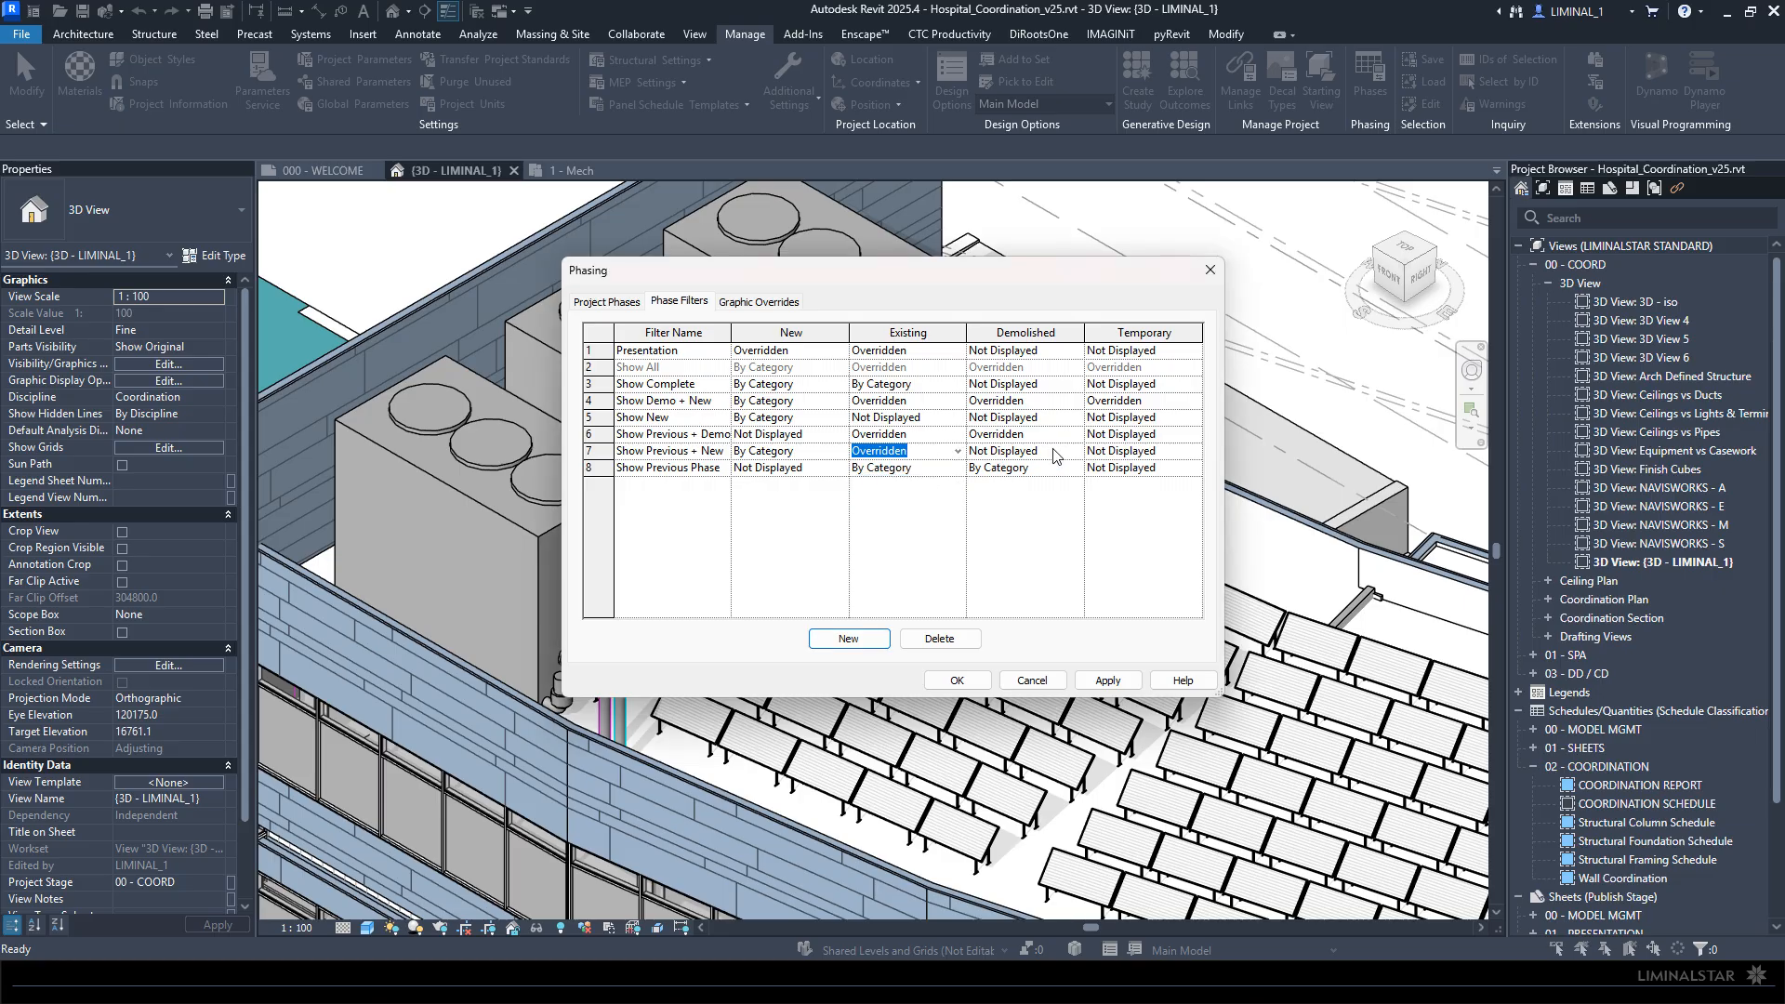
left_click(1053, 455)
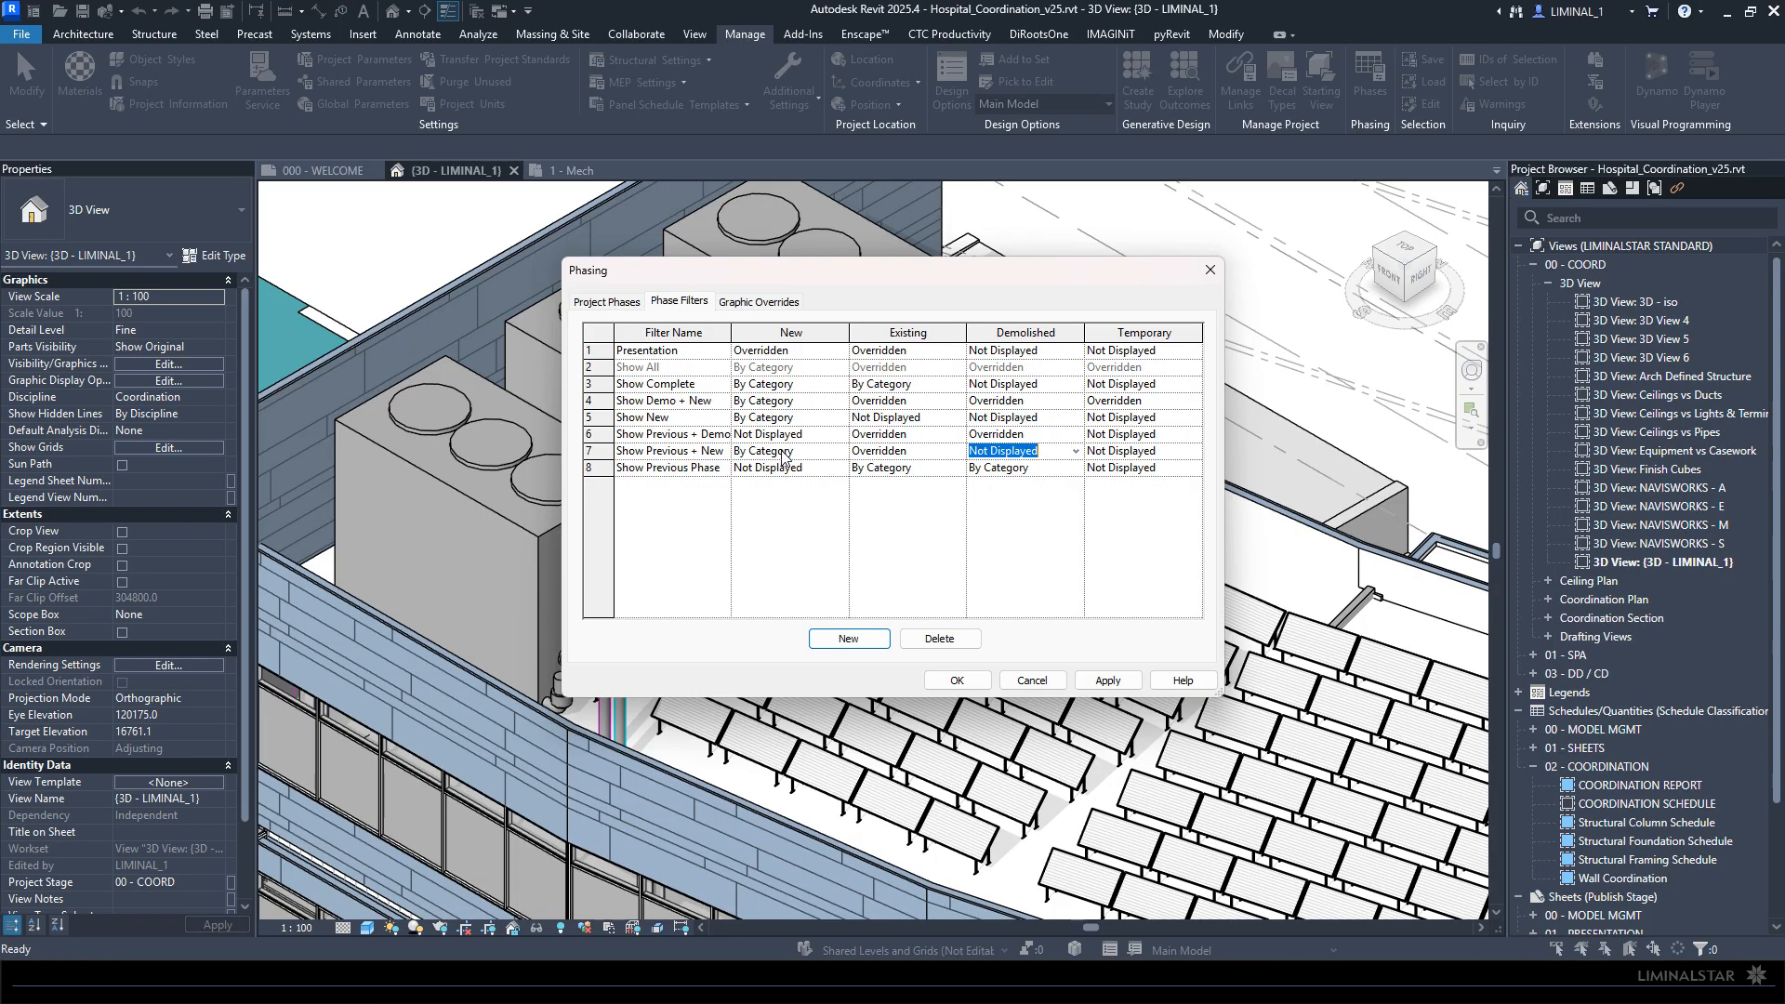
left_click(947, 677)
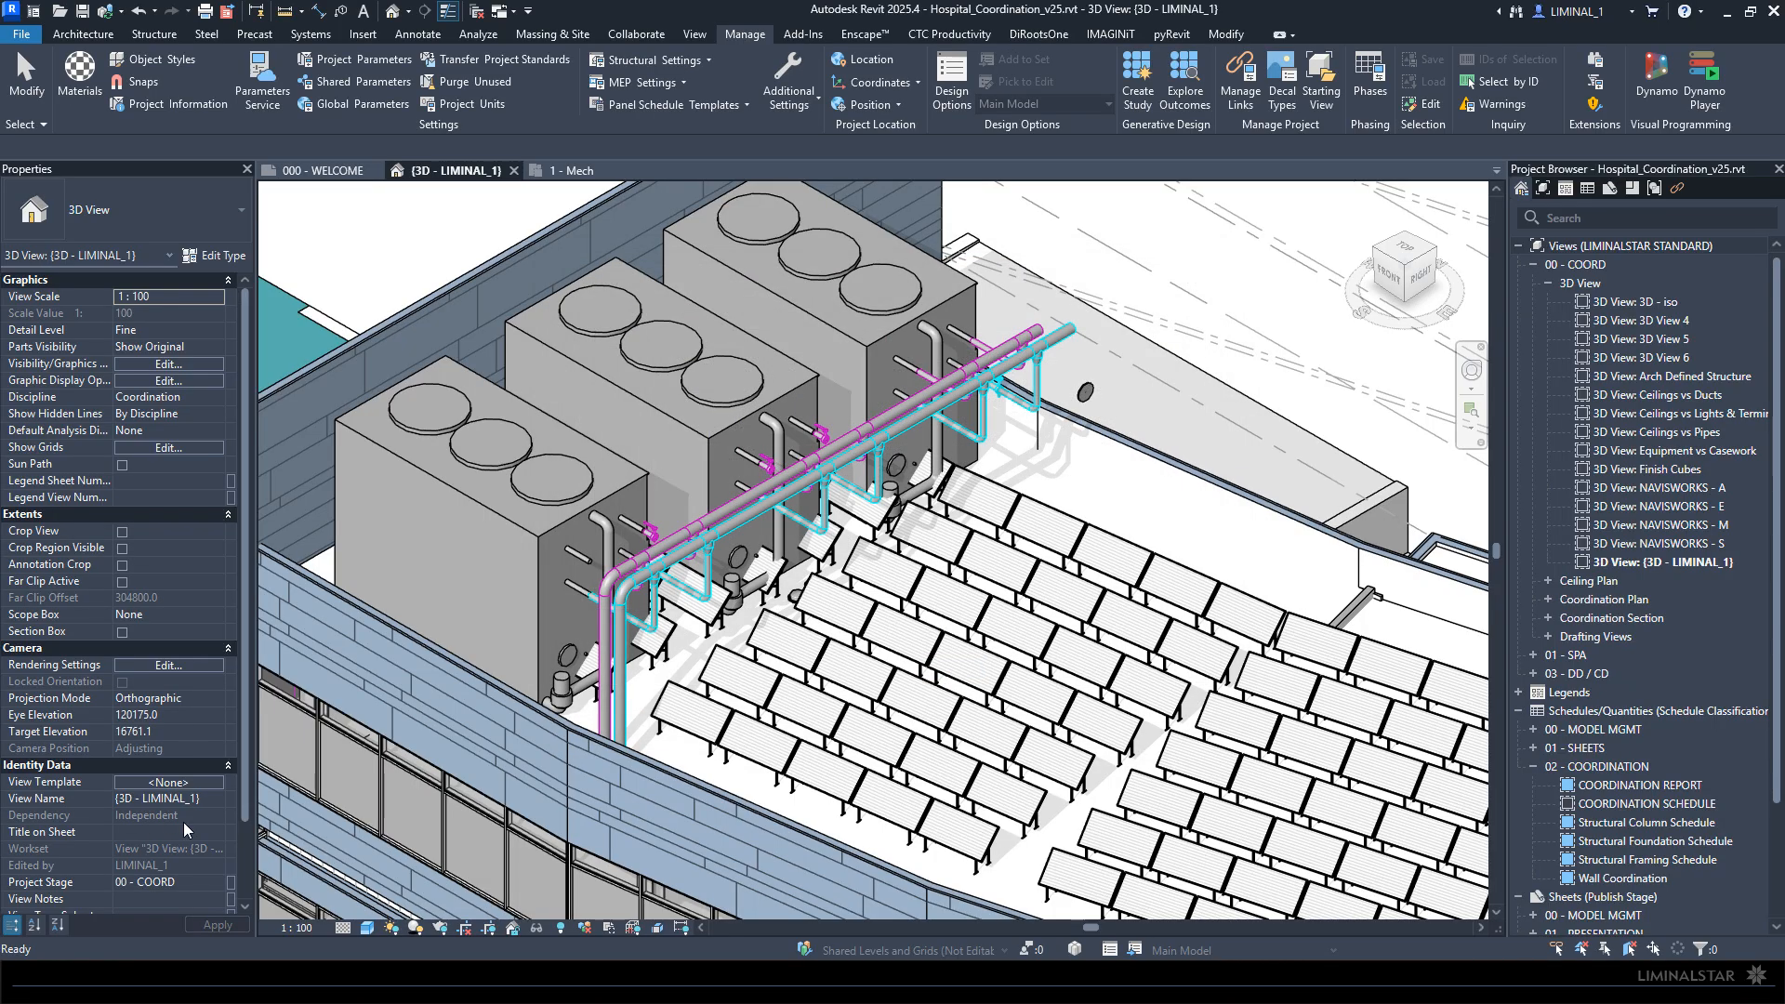
Step: Try the Show Previous + New phase filter on the 3D view, and set the filter to Show Complete
left_click_drag(246, 772, 209, 885)
left_click(217, 864)
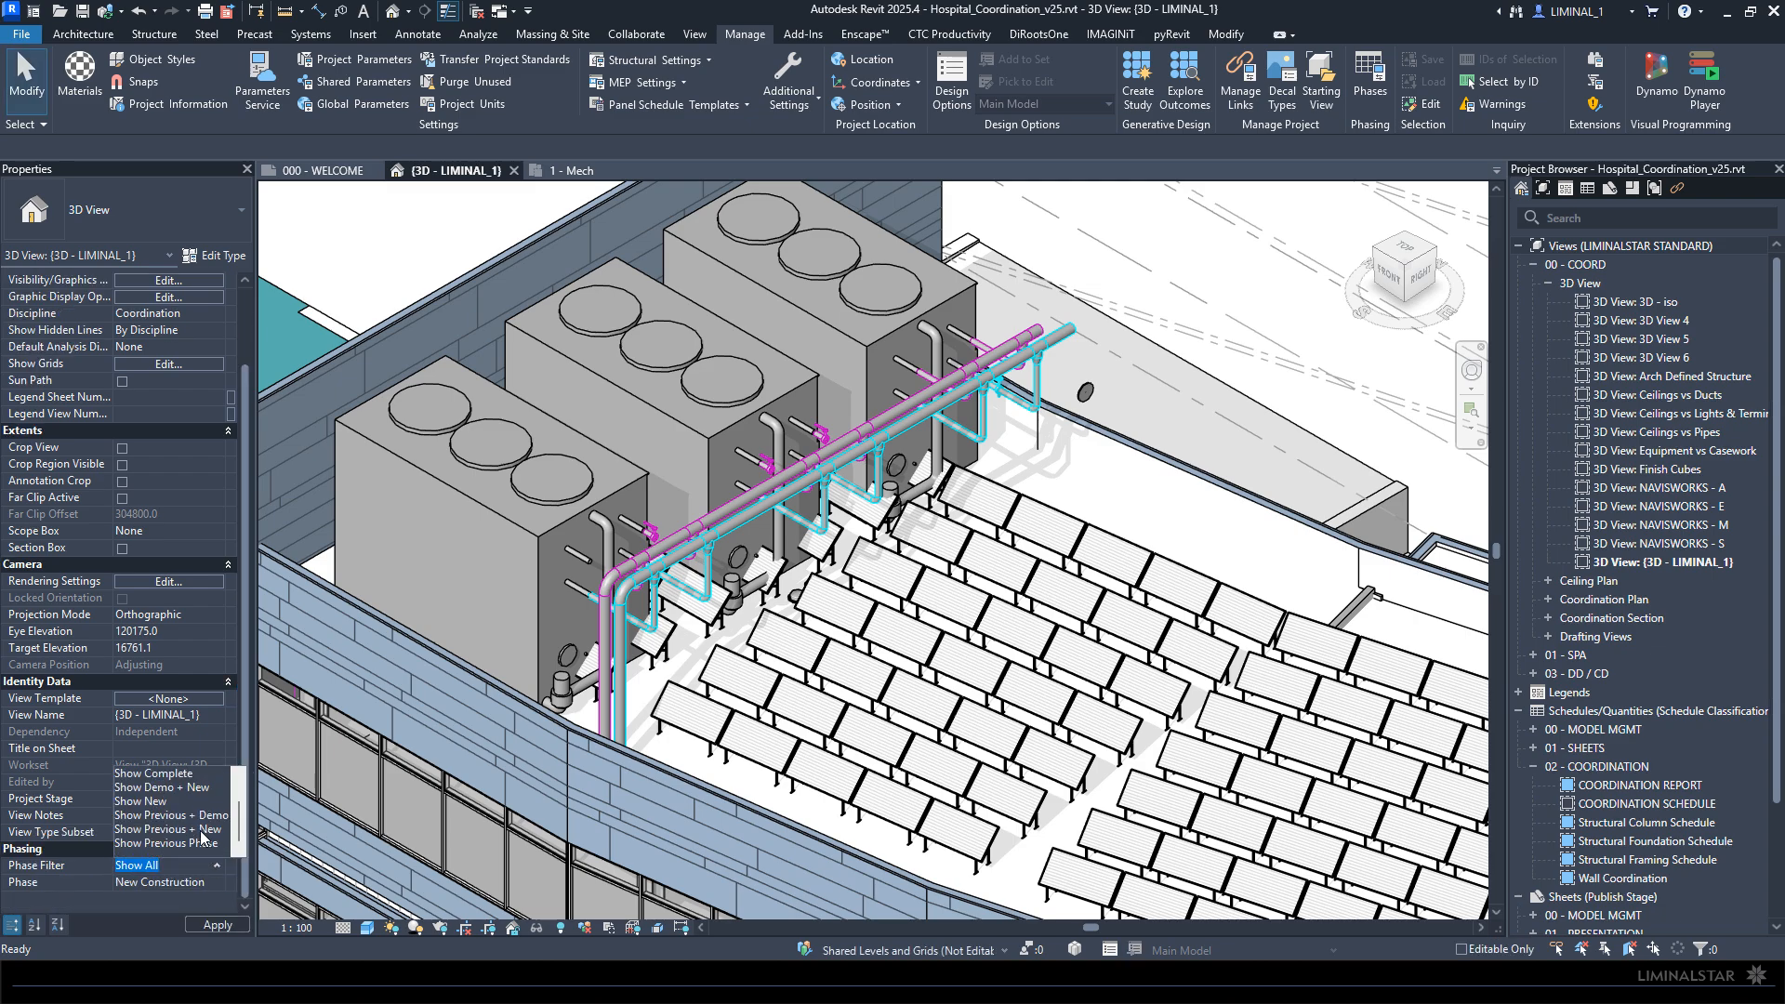
left_click(195, 831)
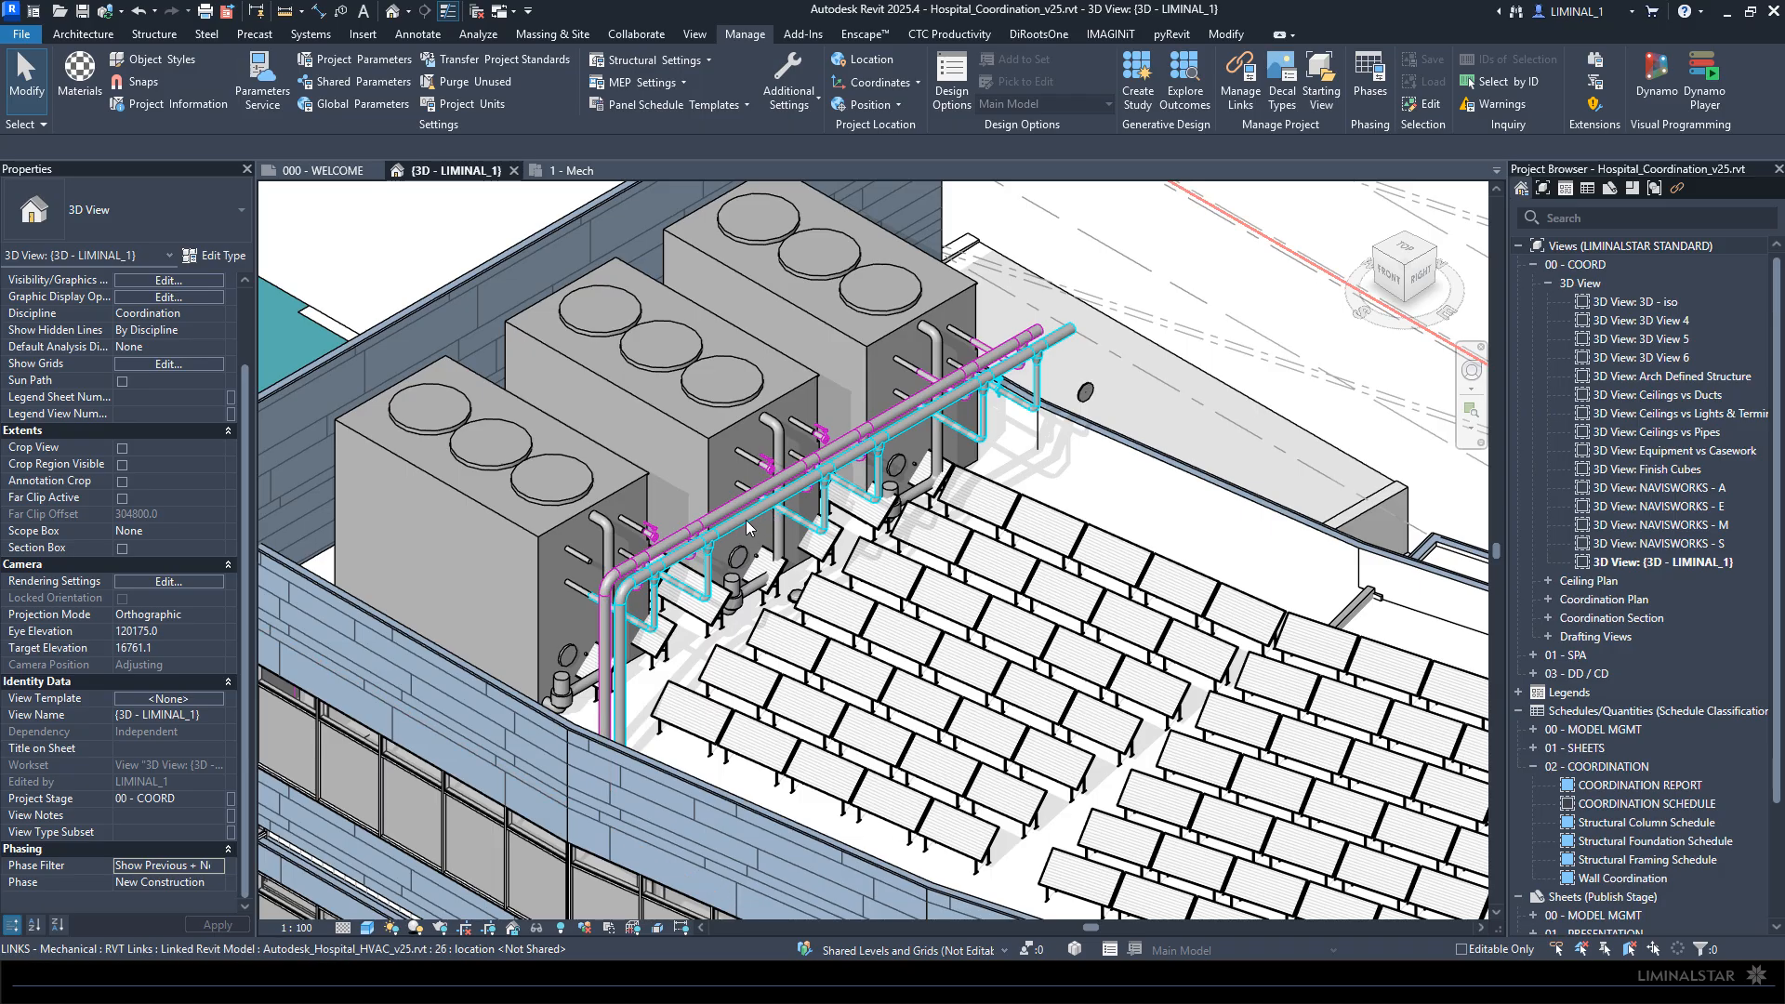
left_click(219, 867)
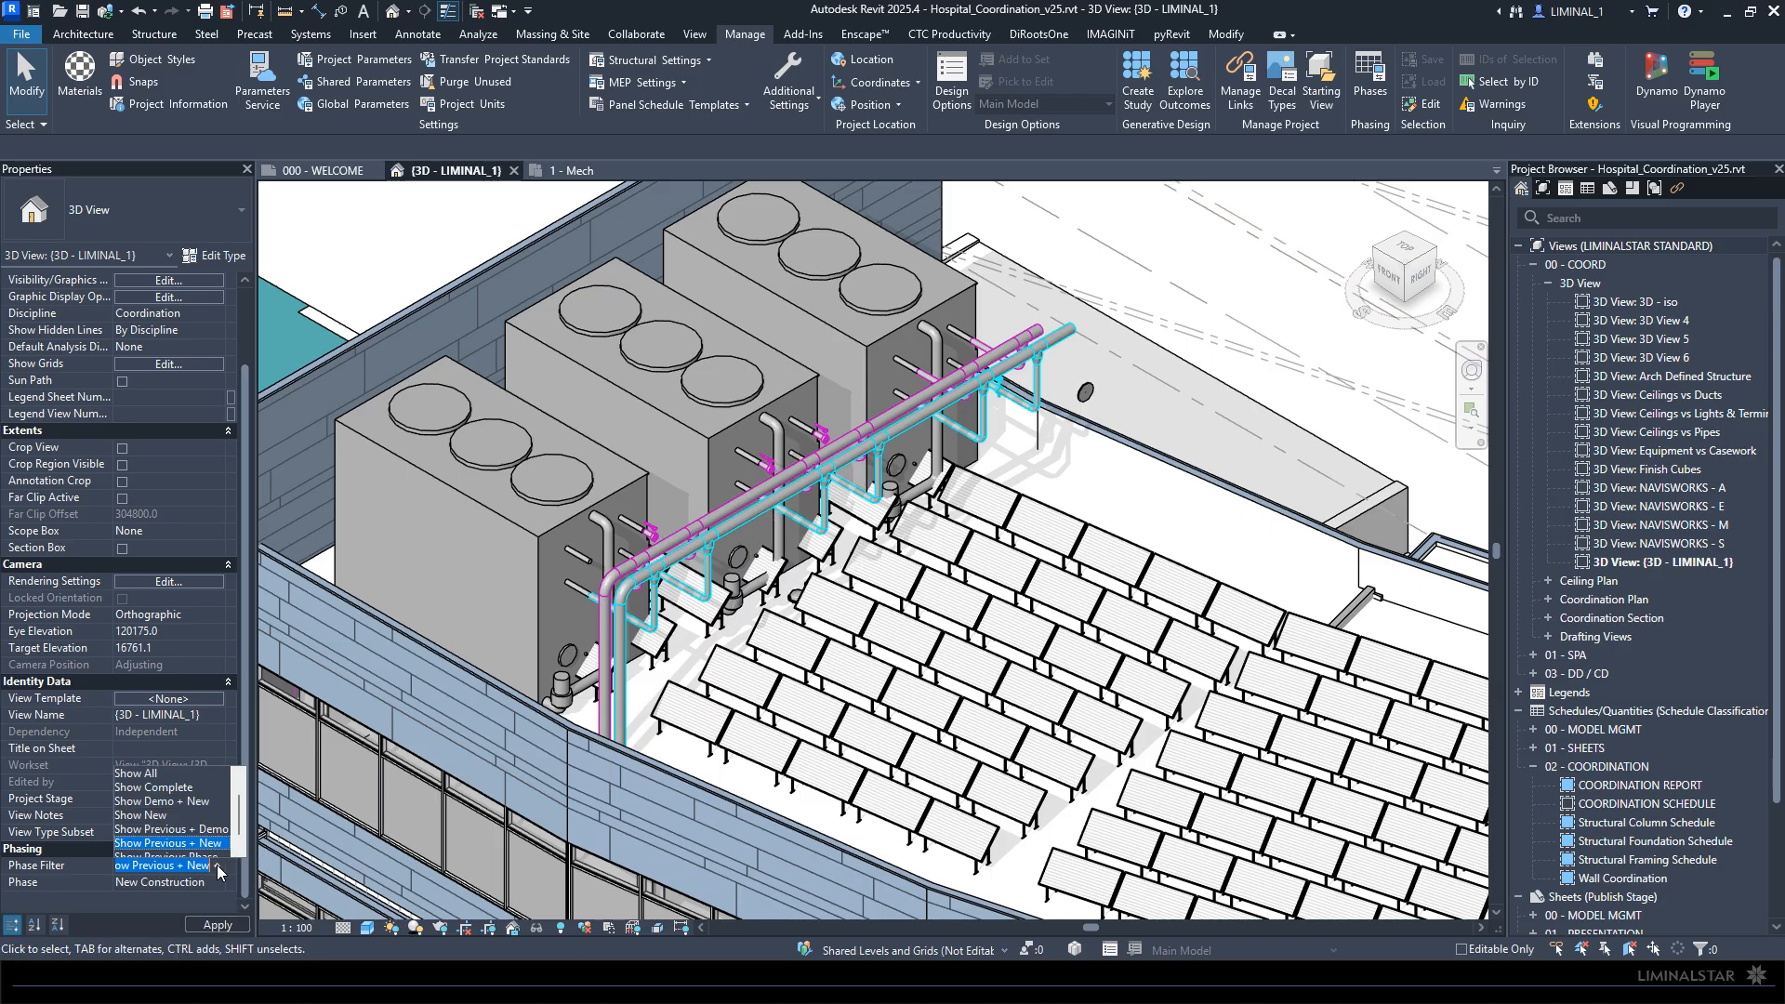
left_click(158, 784)
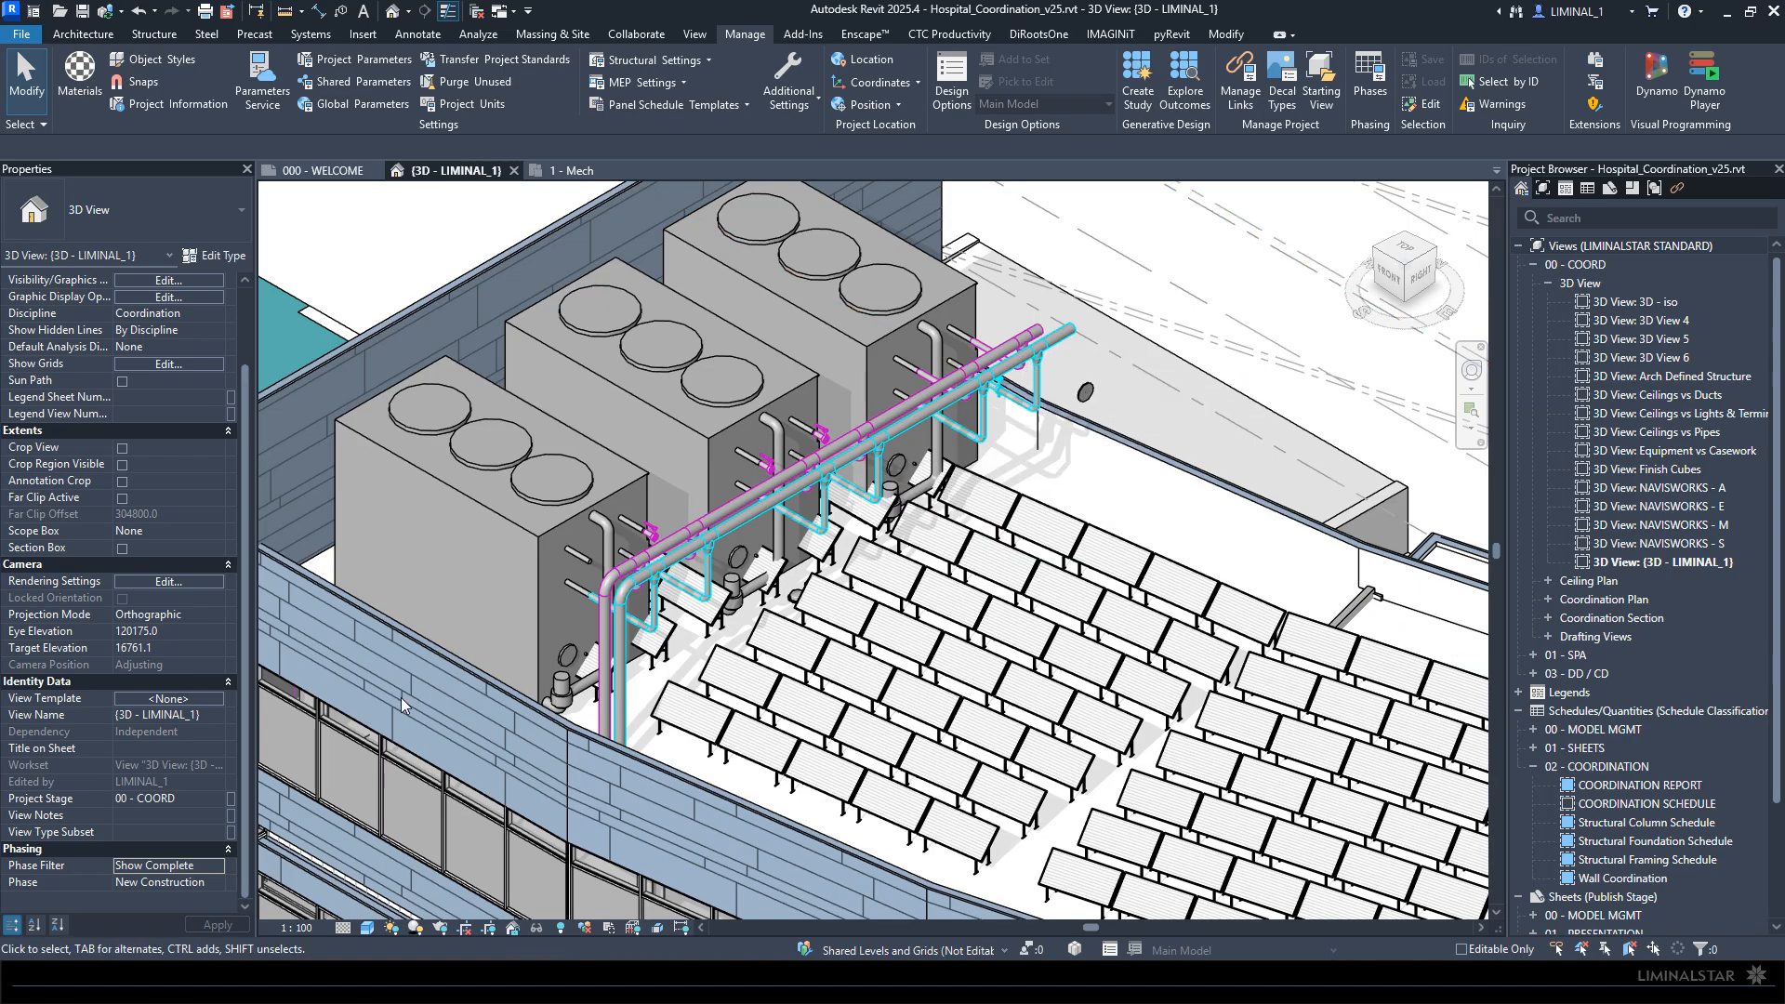
Step: Inspect the basic link display settings of Autodesk_Hospital_HVAC_v25.rvt in the 3D view's visibility/graphic overrides
key("v")
key("v")
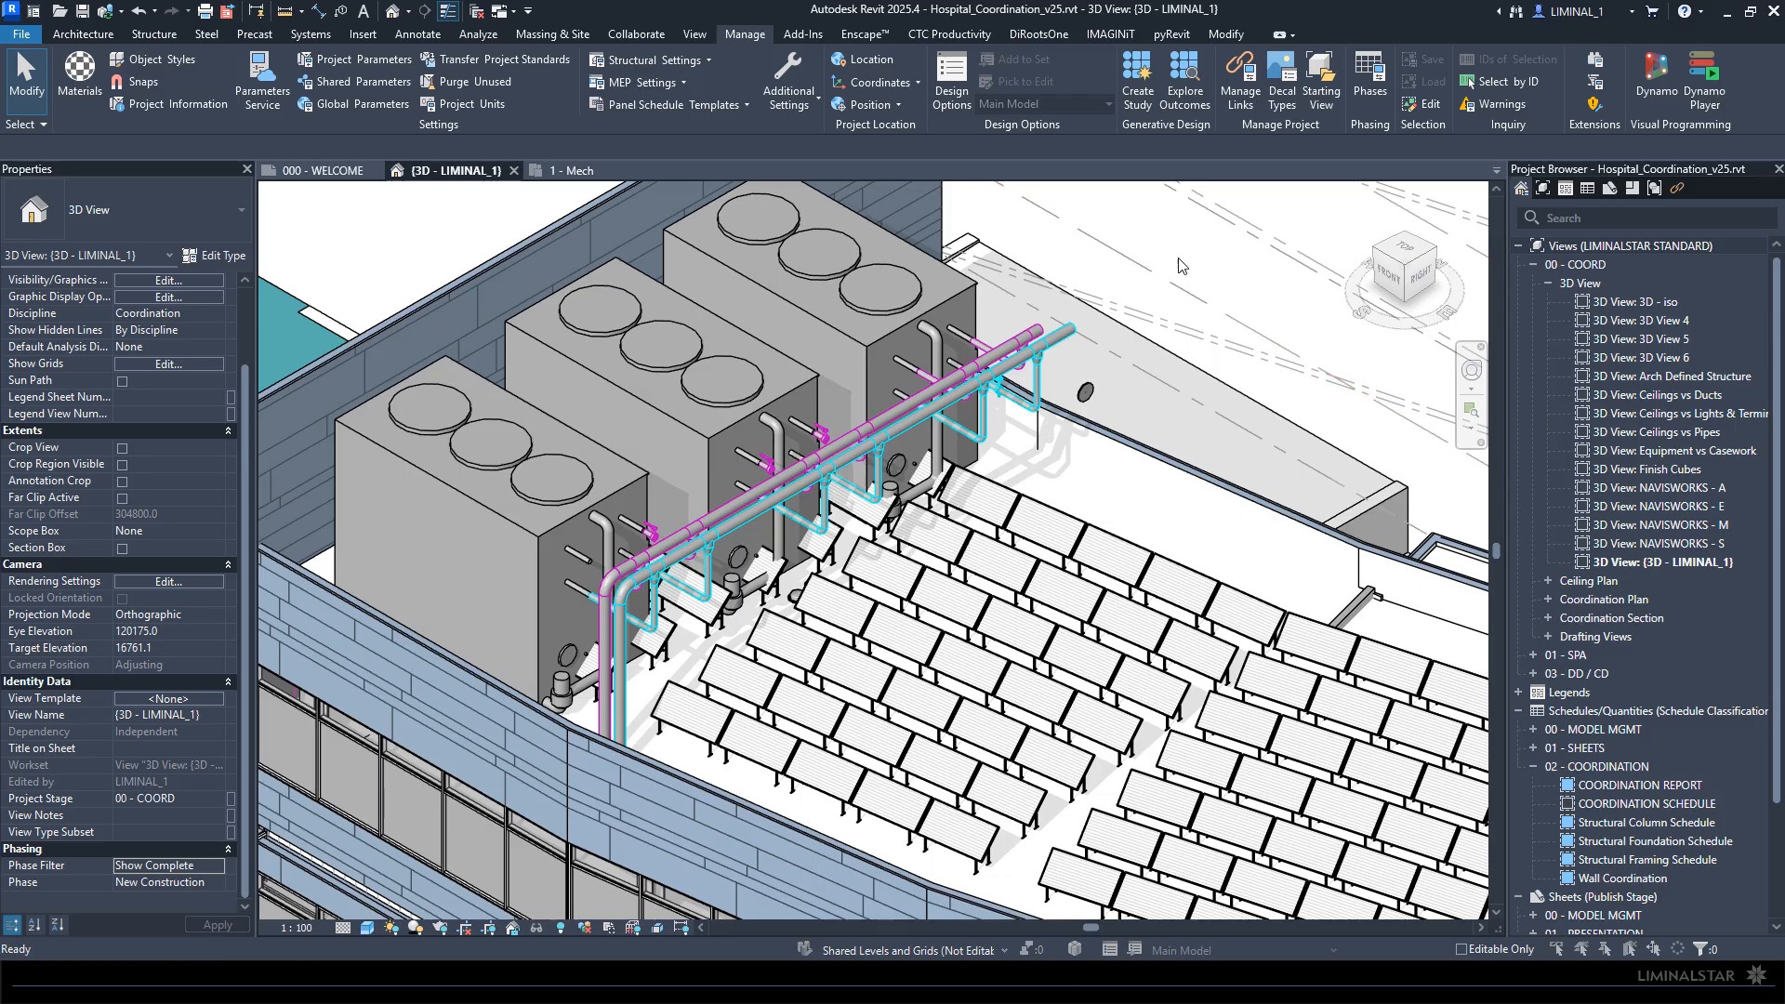
left_click(1099, 241)
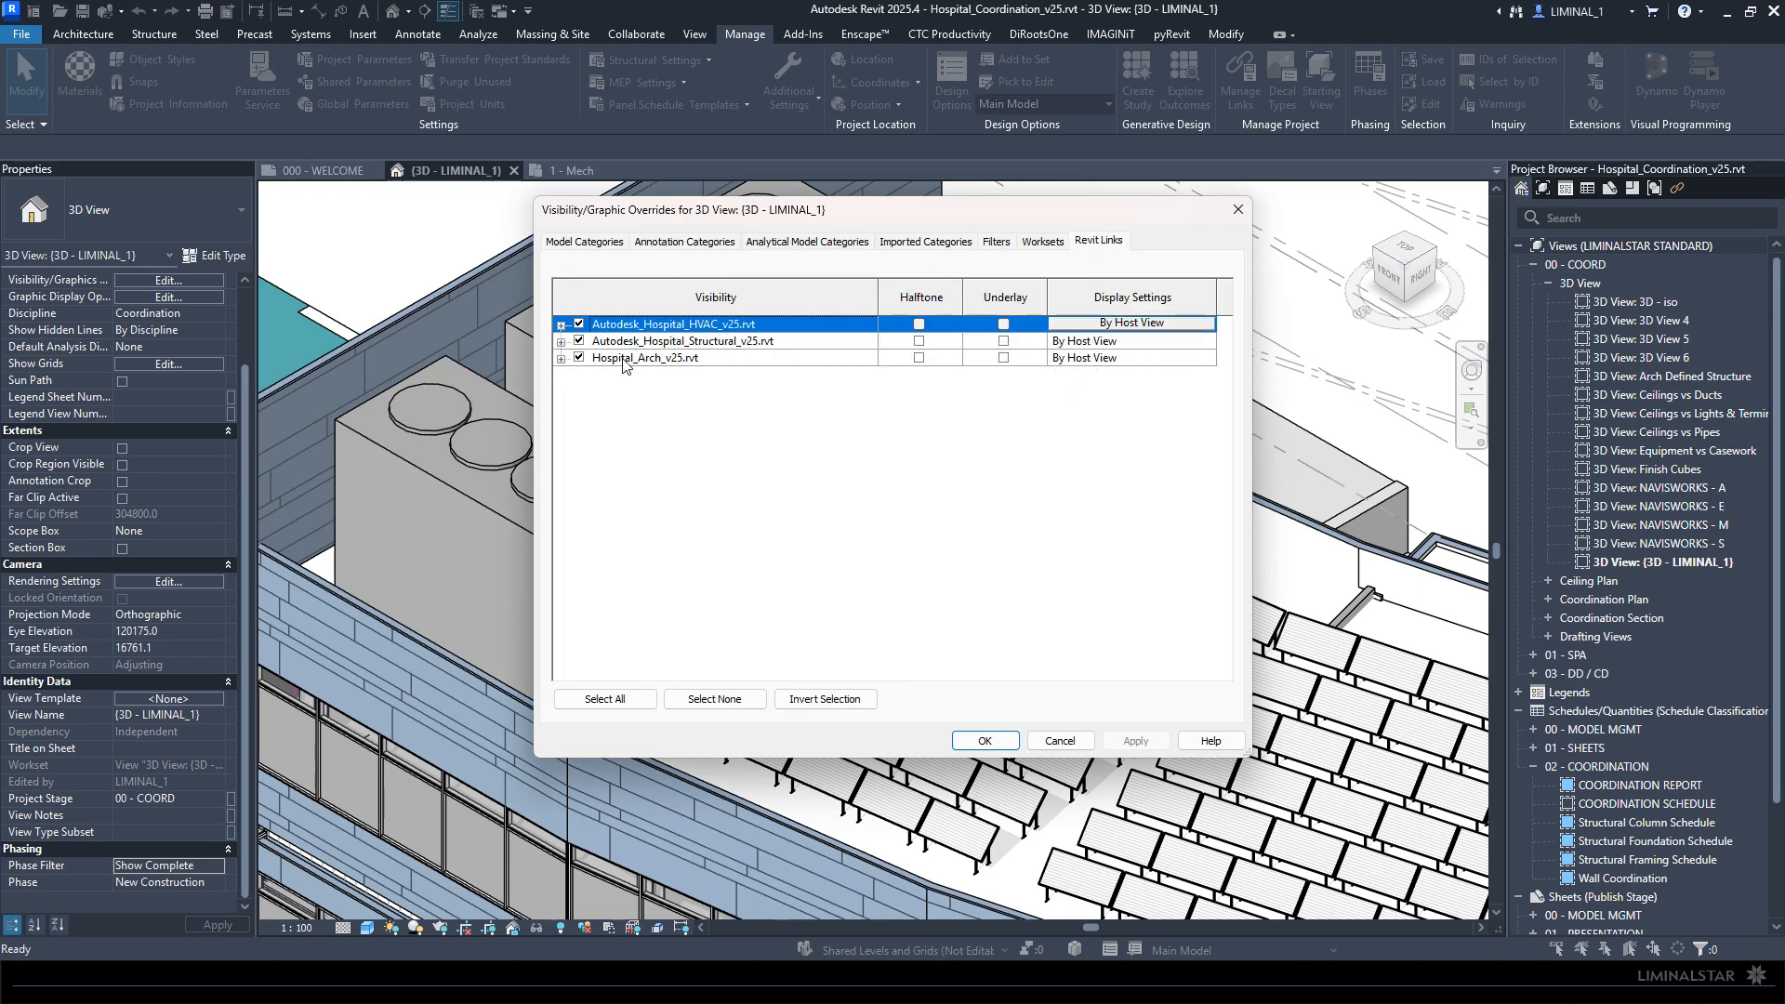
left_click(1115, 322)
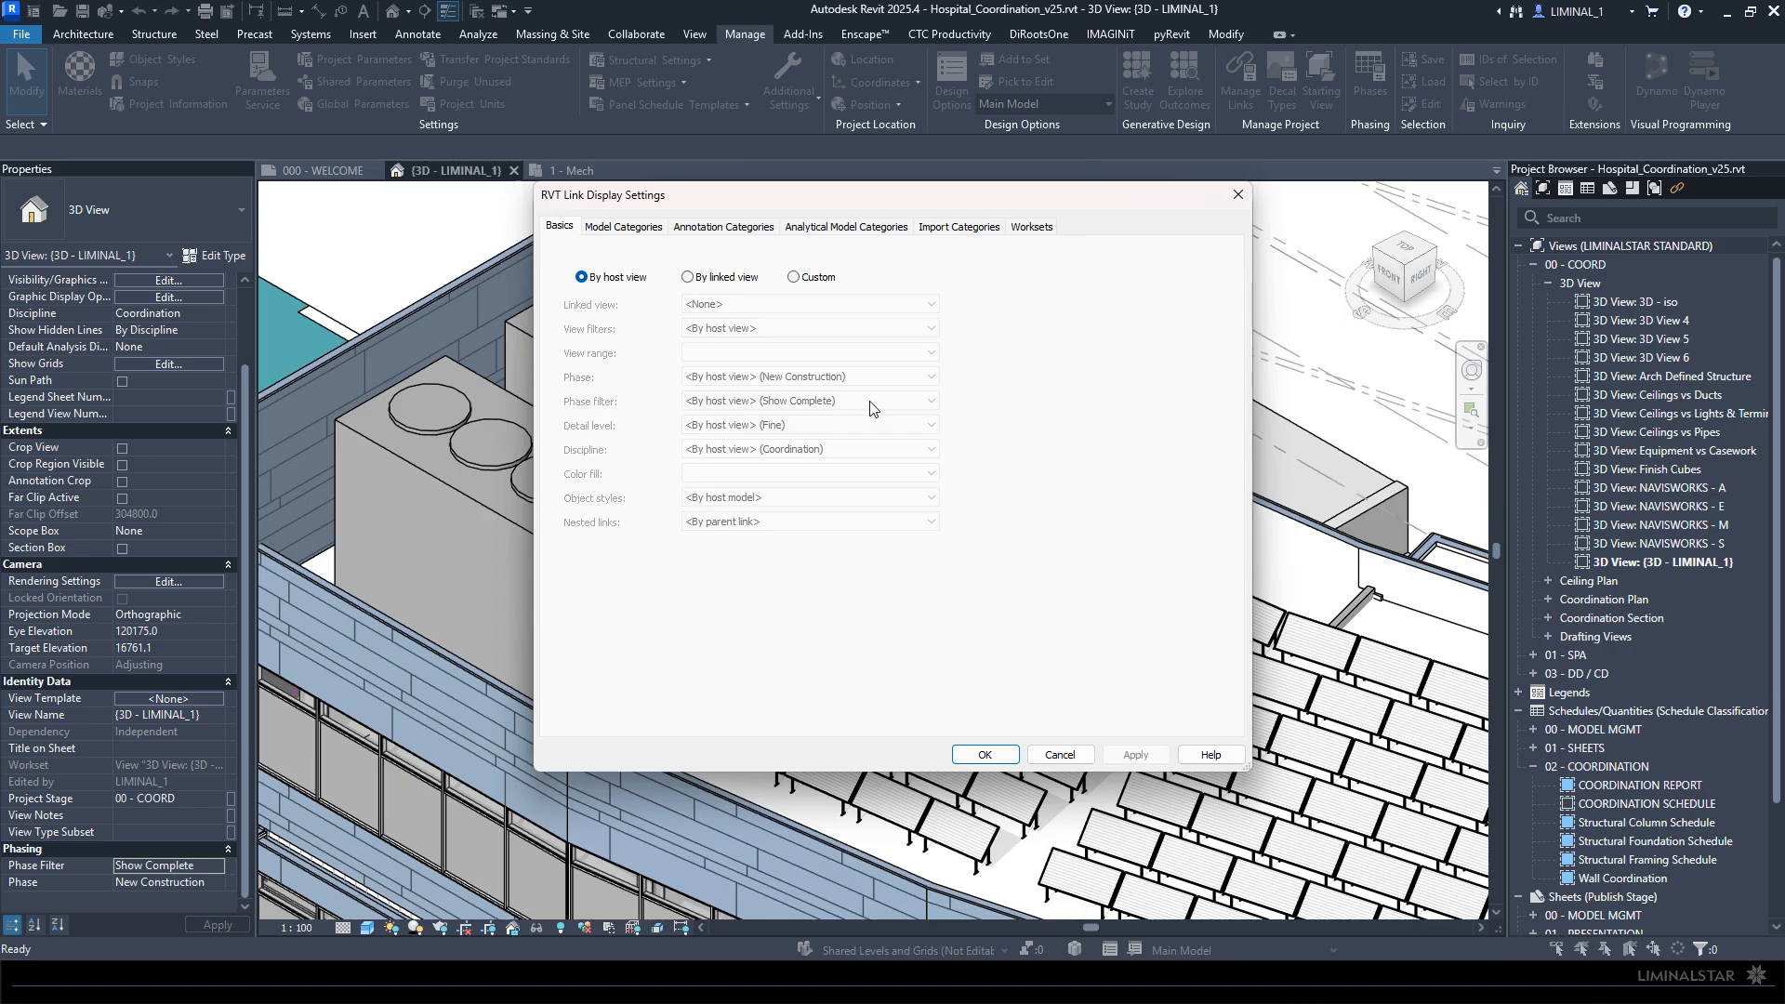
left_click(985, 755)
left_click(986, 749)
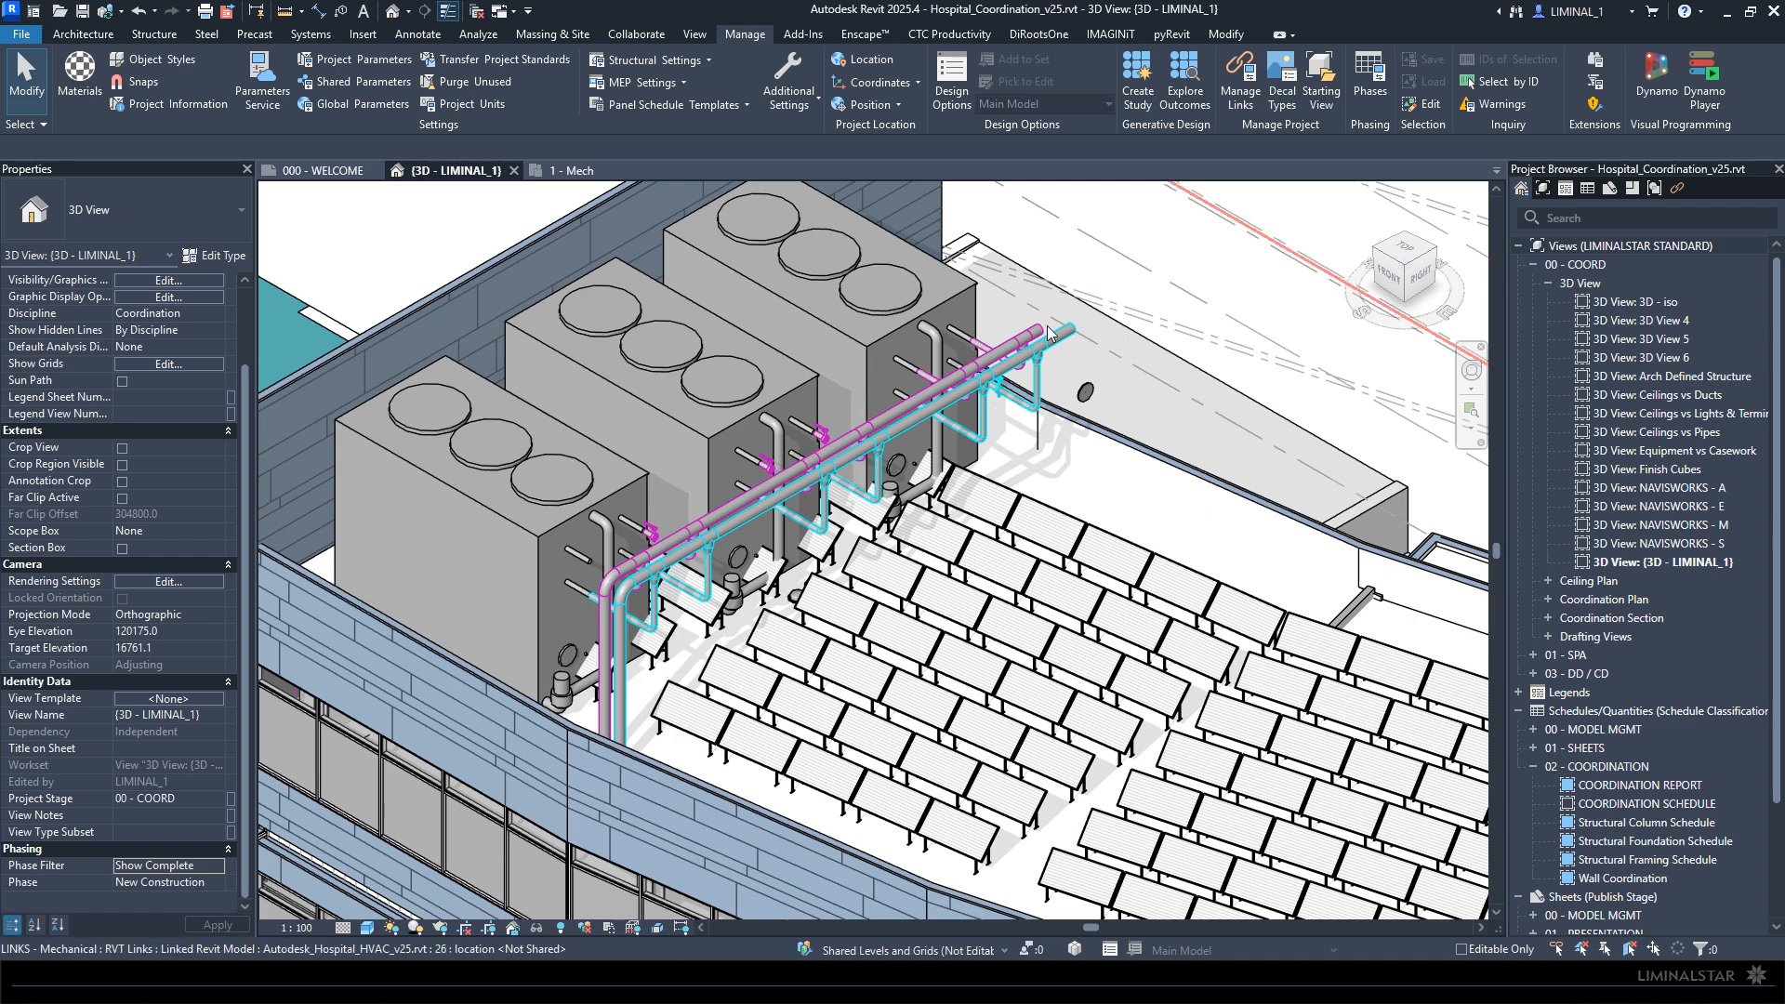
Step: Add the Systems - Mechanical and Systems - Plumbing filters to the 3D view's visibility/graphic overrides
key("v")
key("g")
left_click(996, 242)
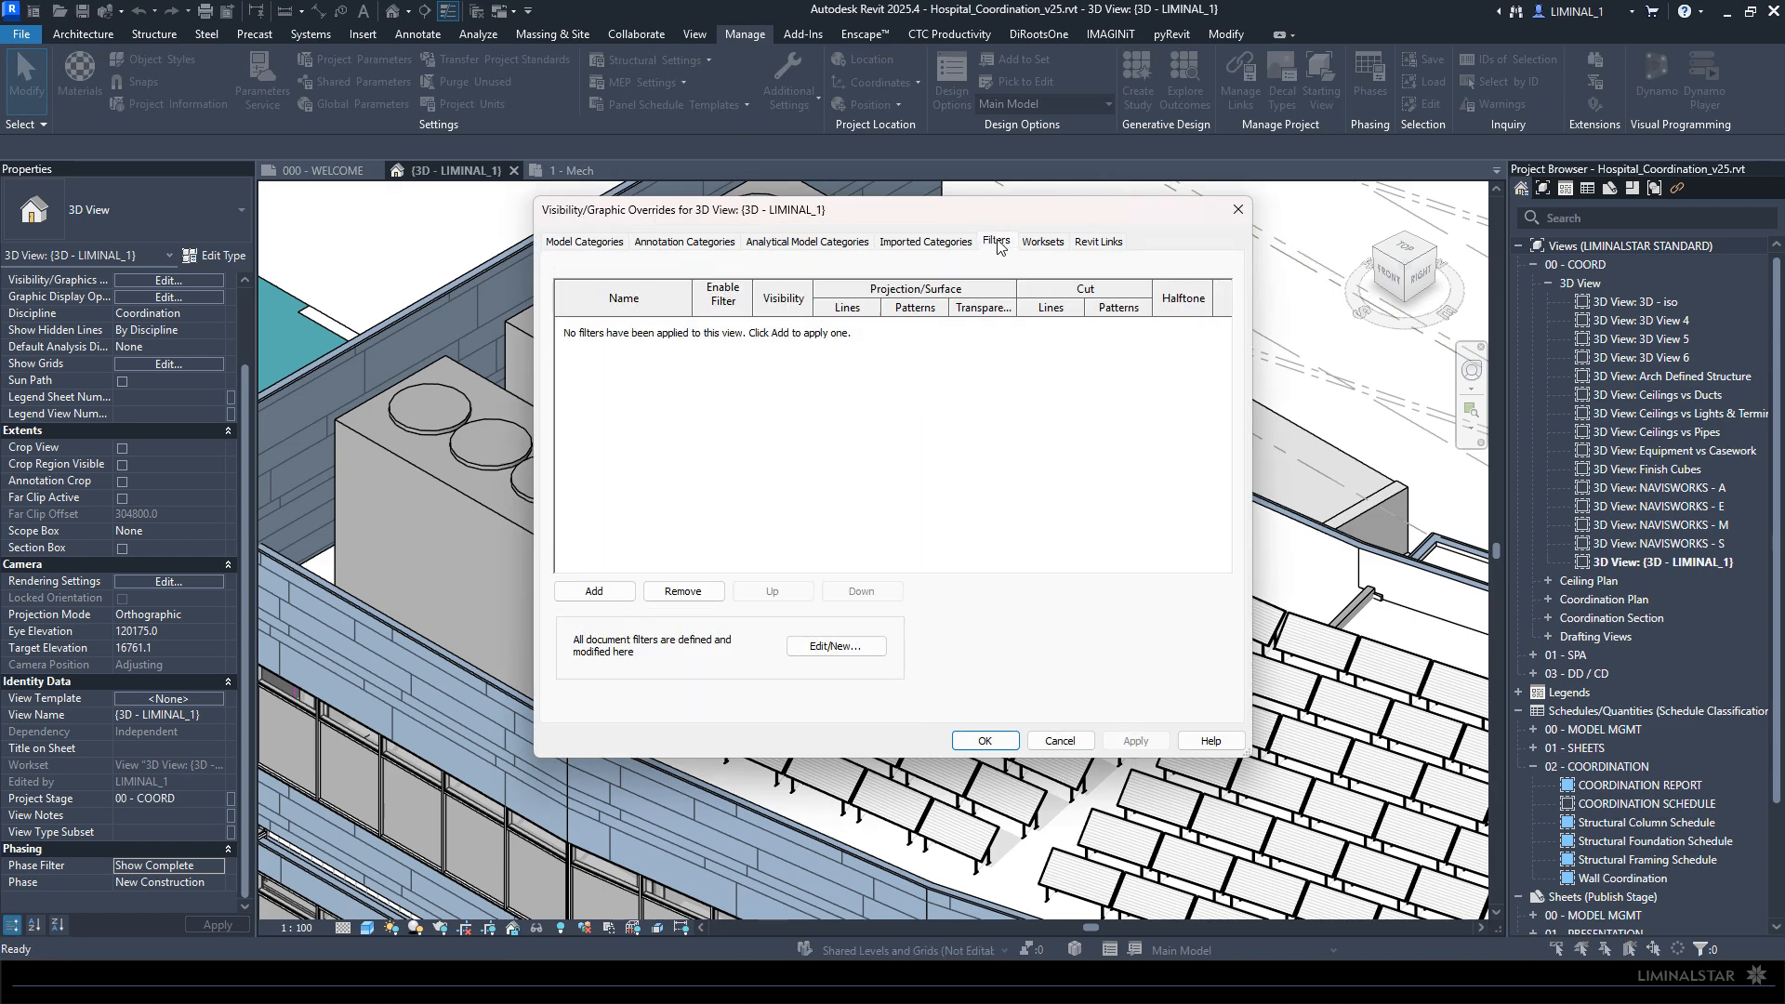
left_click(593, 591)
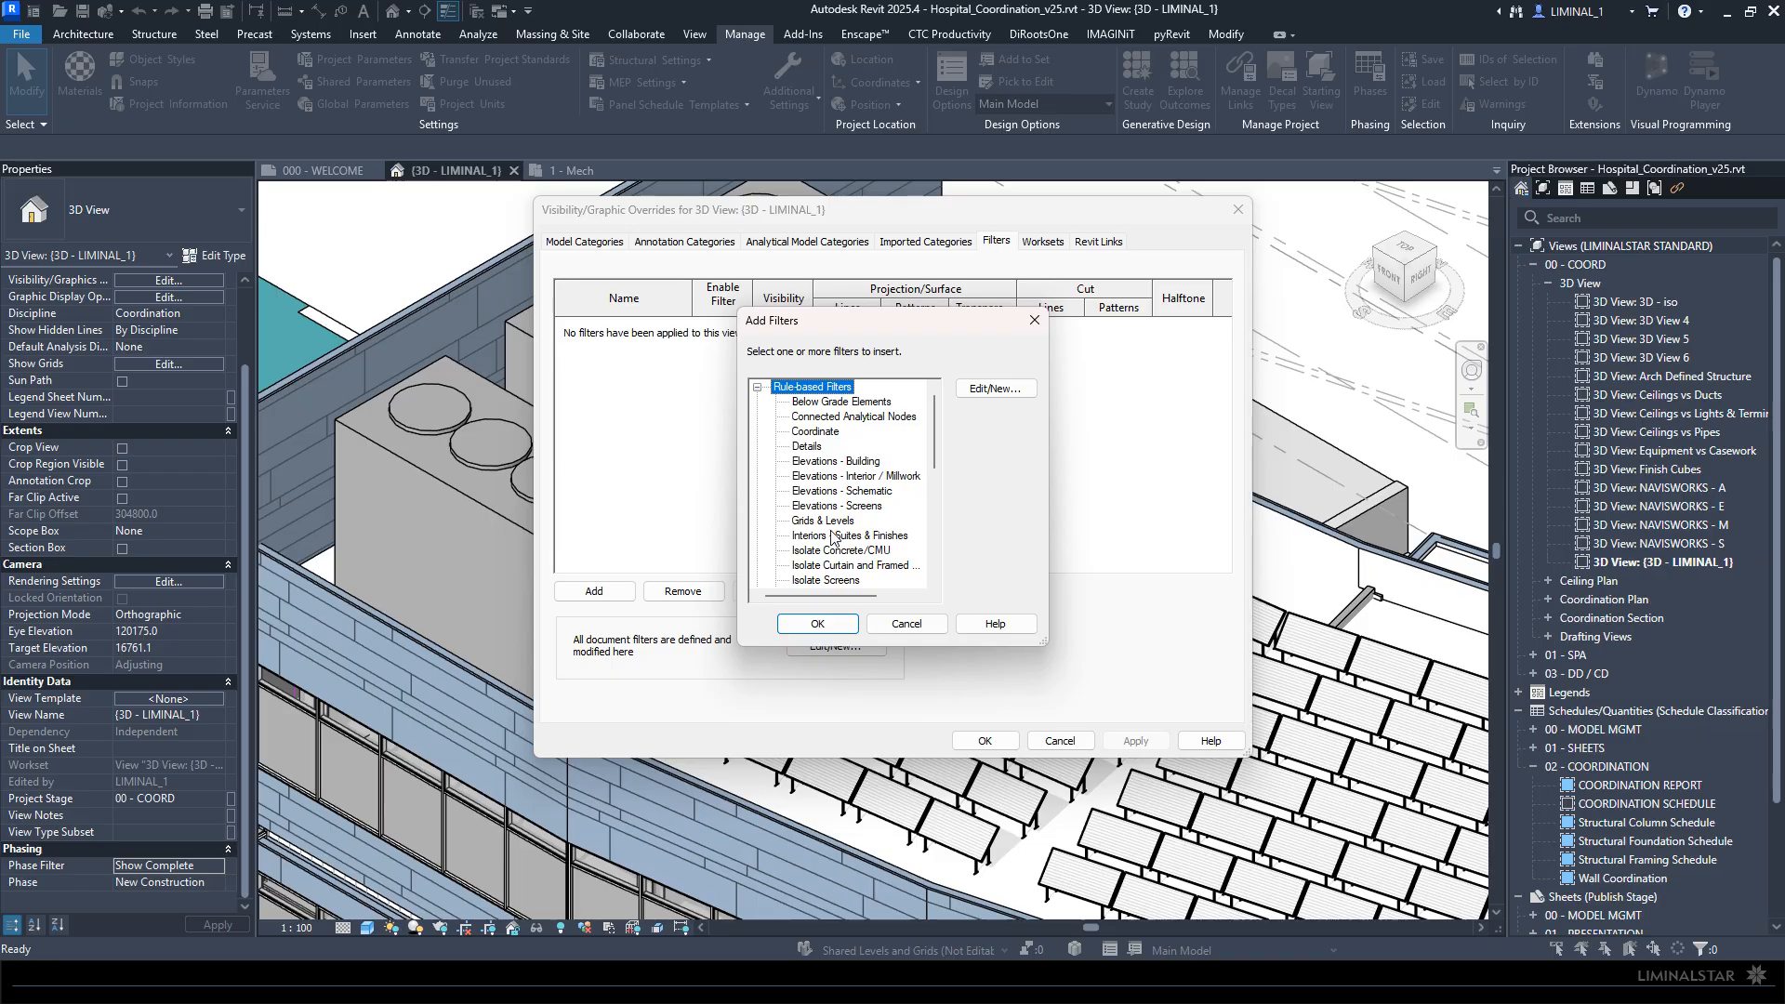
scroll(834, 547, "down", 1)
scroll(834, 546, "down", 7)
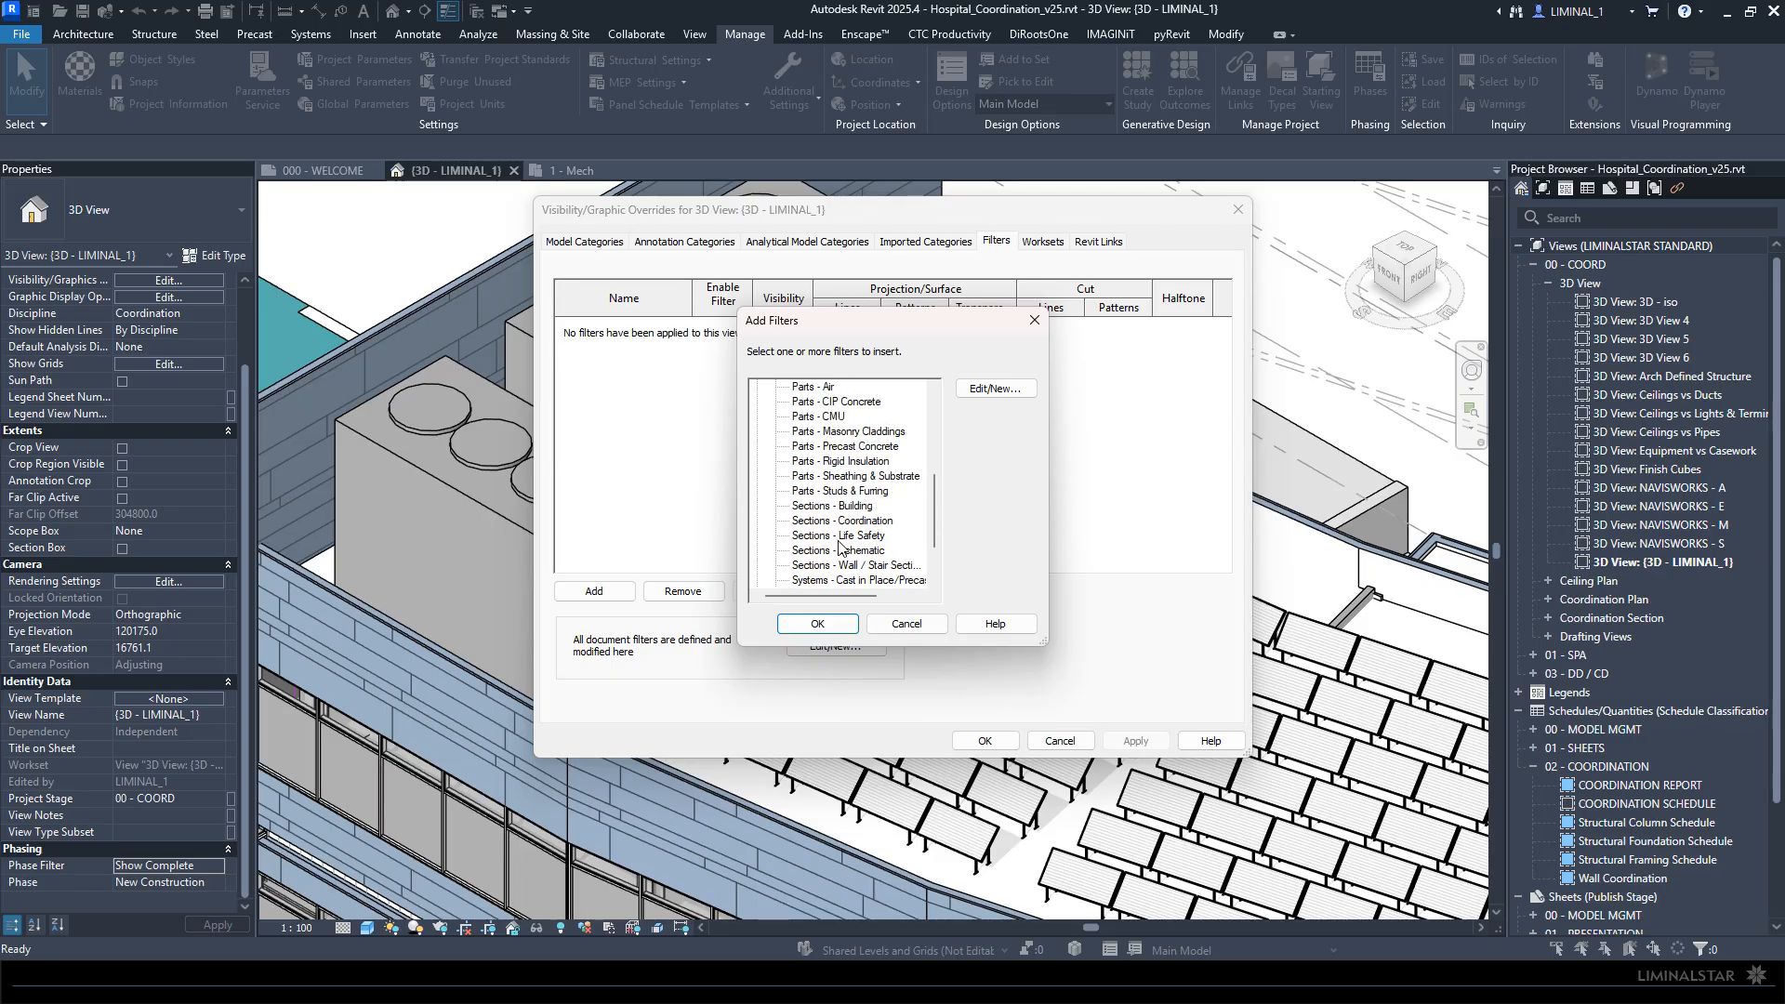
scroll(879, 571, "down", 1)
left_click(837, 520)
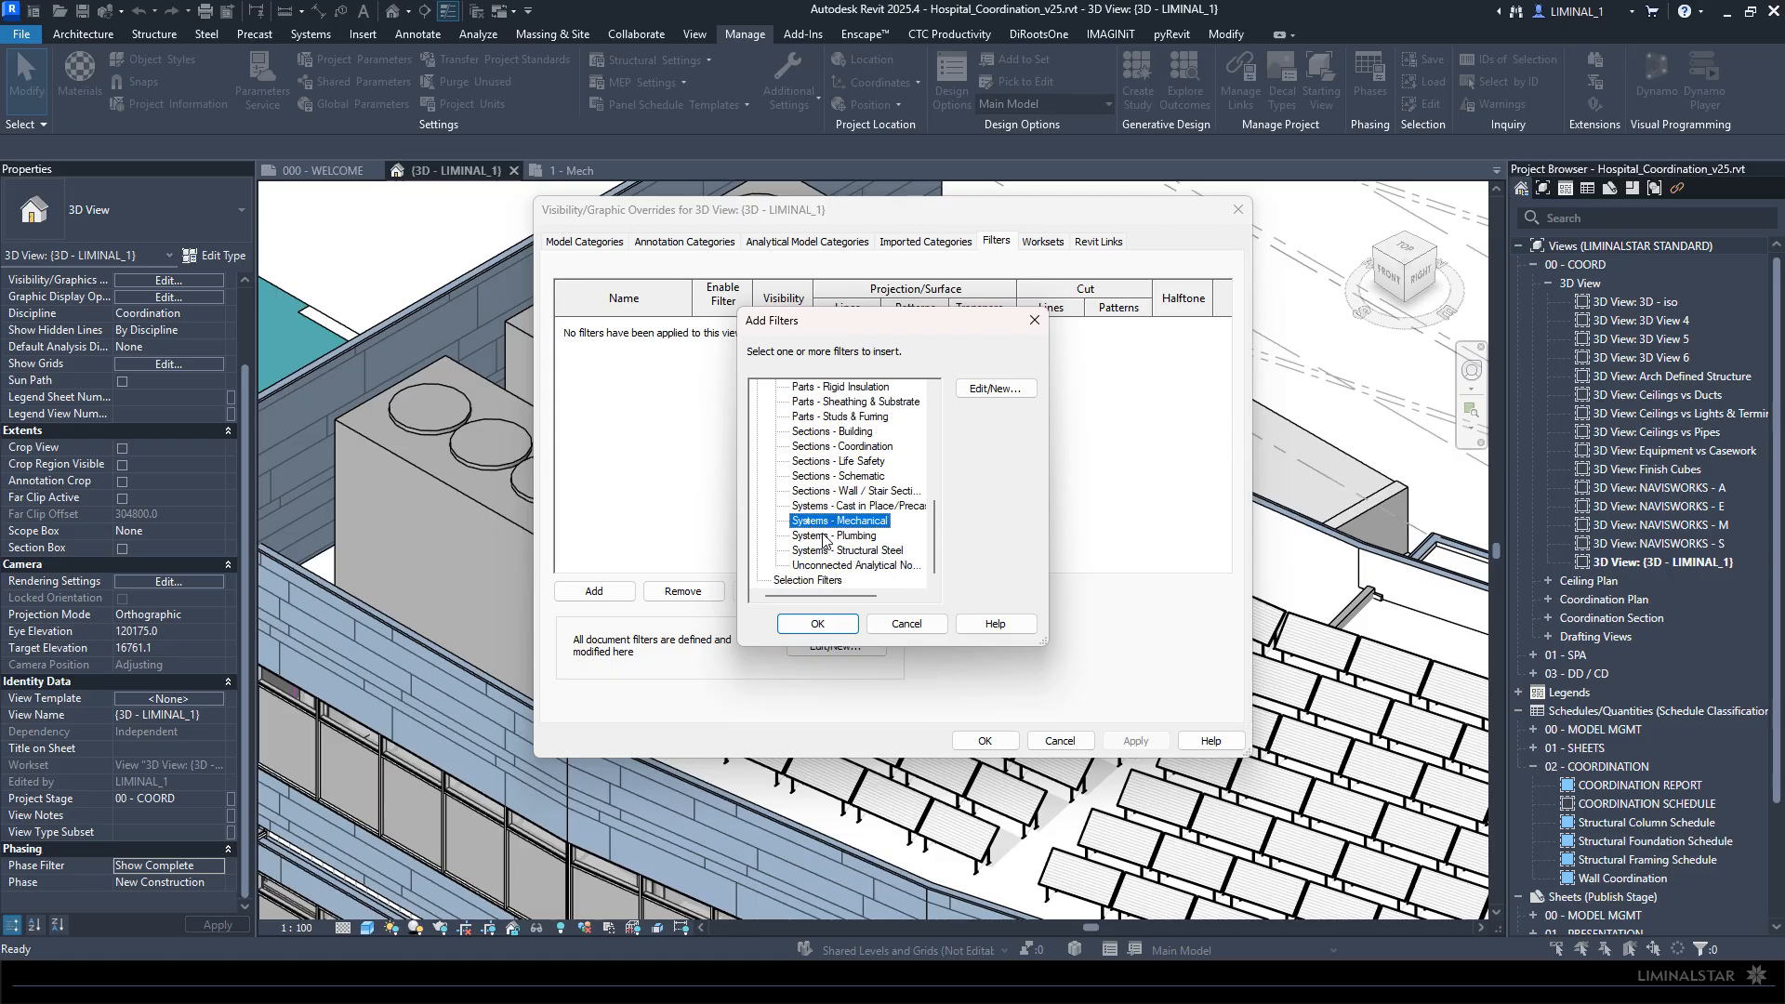
left_click(882, 537, "shift")
left_click(823, 625)
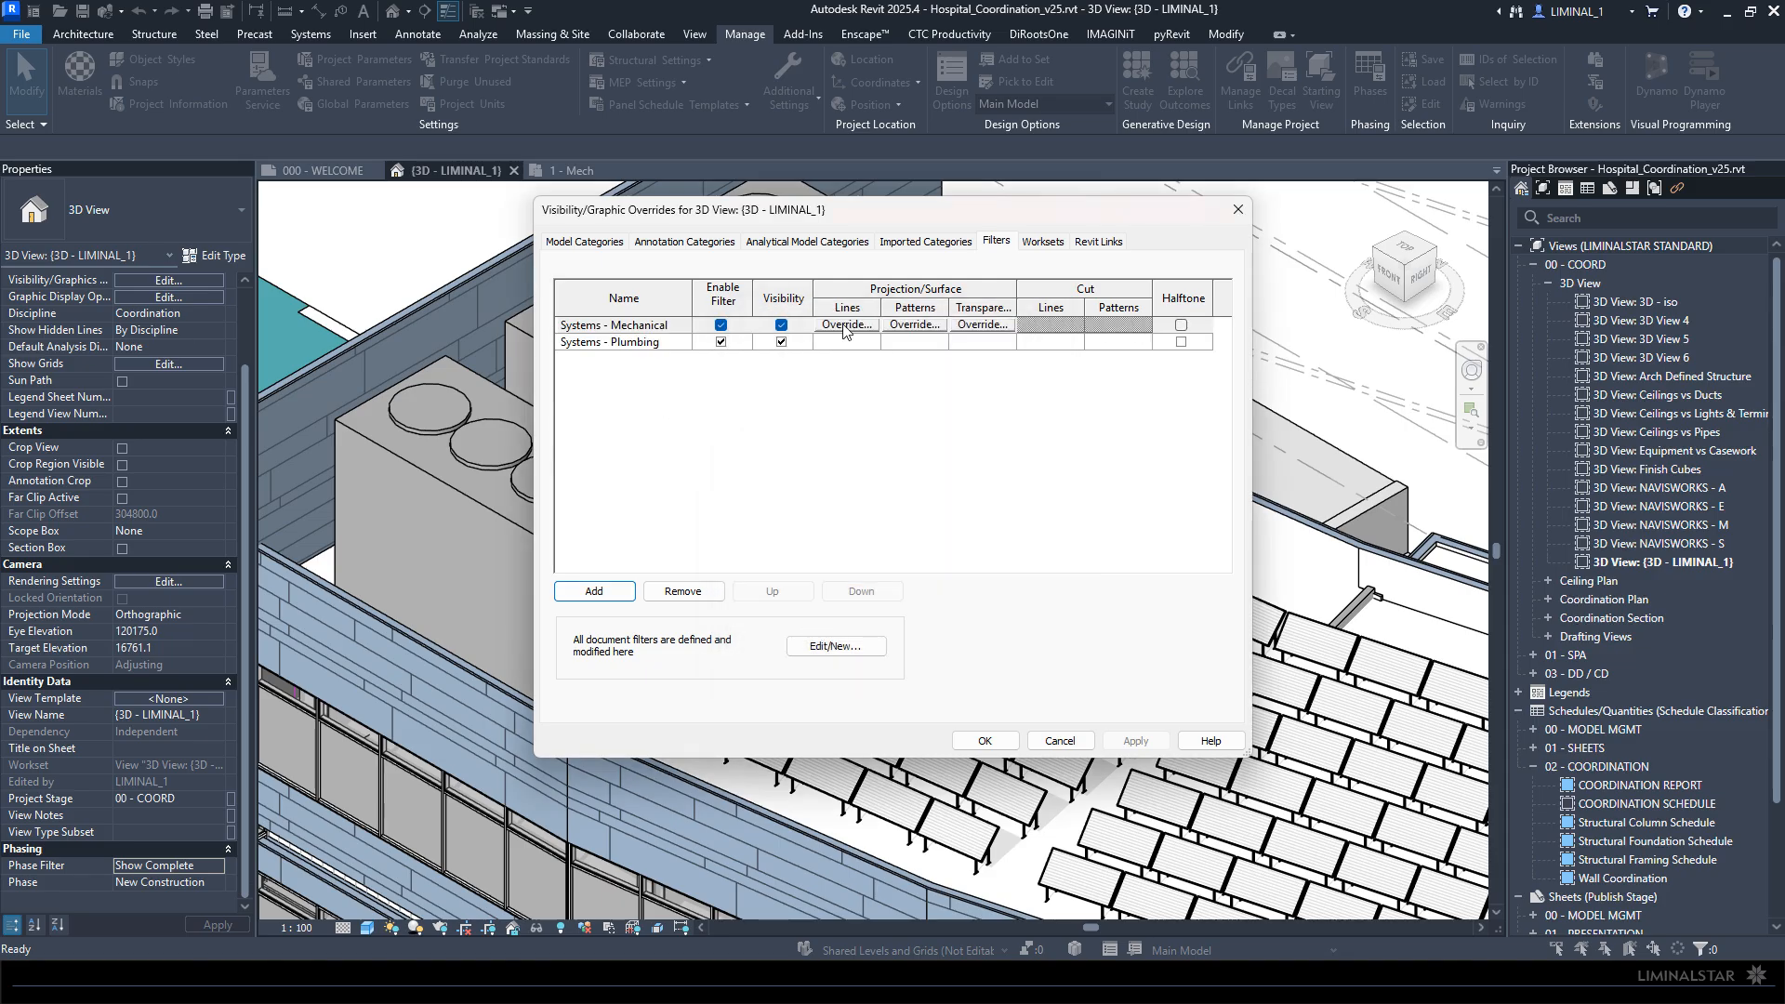
Step: Override the projection line color of both the Systems - Mechanical and Systems - Plumbing filters to black
left_click(609, 326)
left_click(609, 342, "shift")
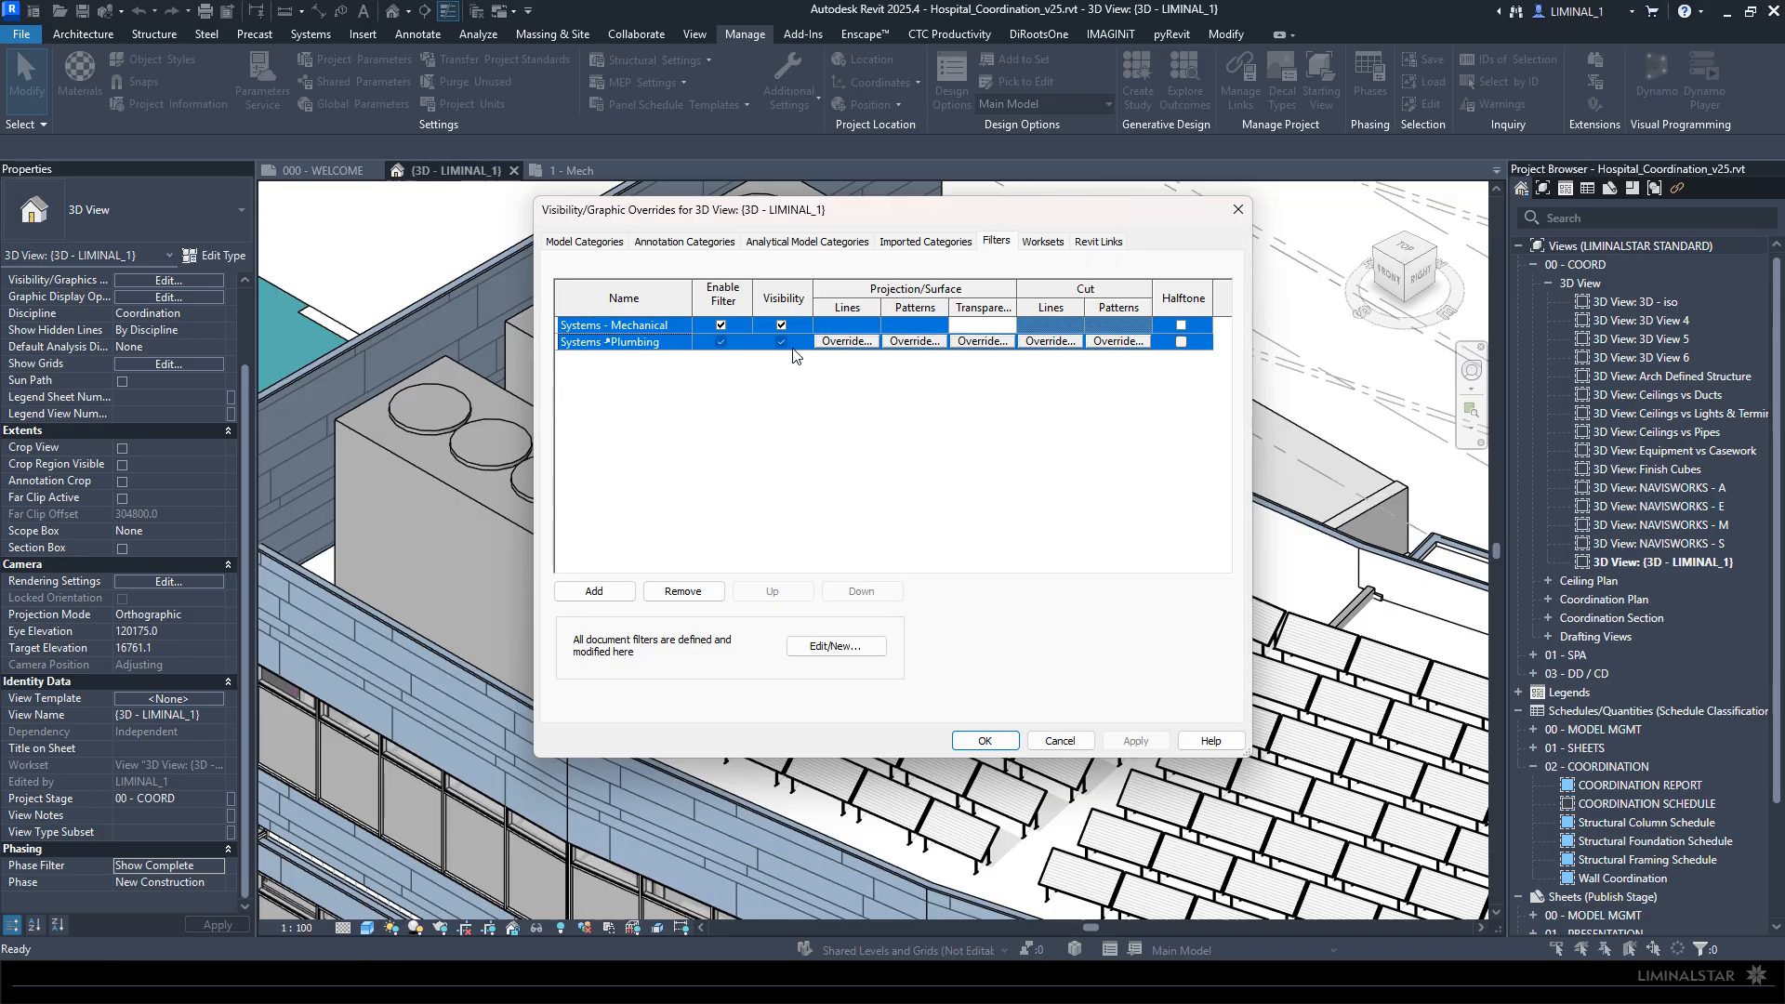
left_click(844, 342)
left_click(861, 505)
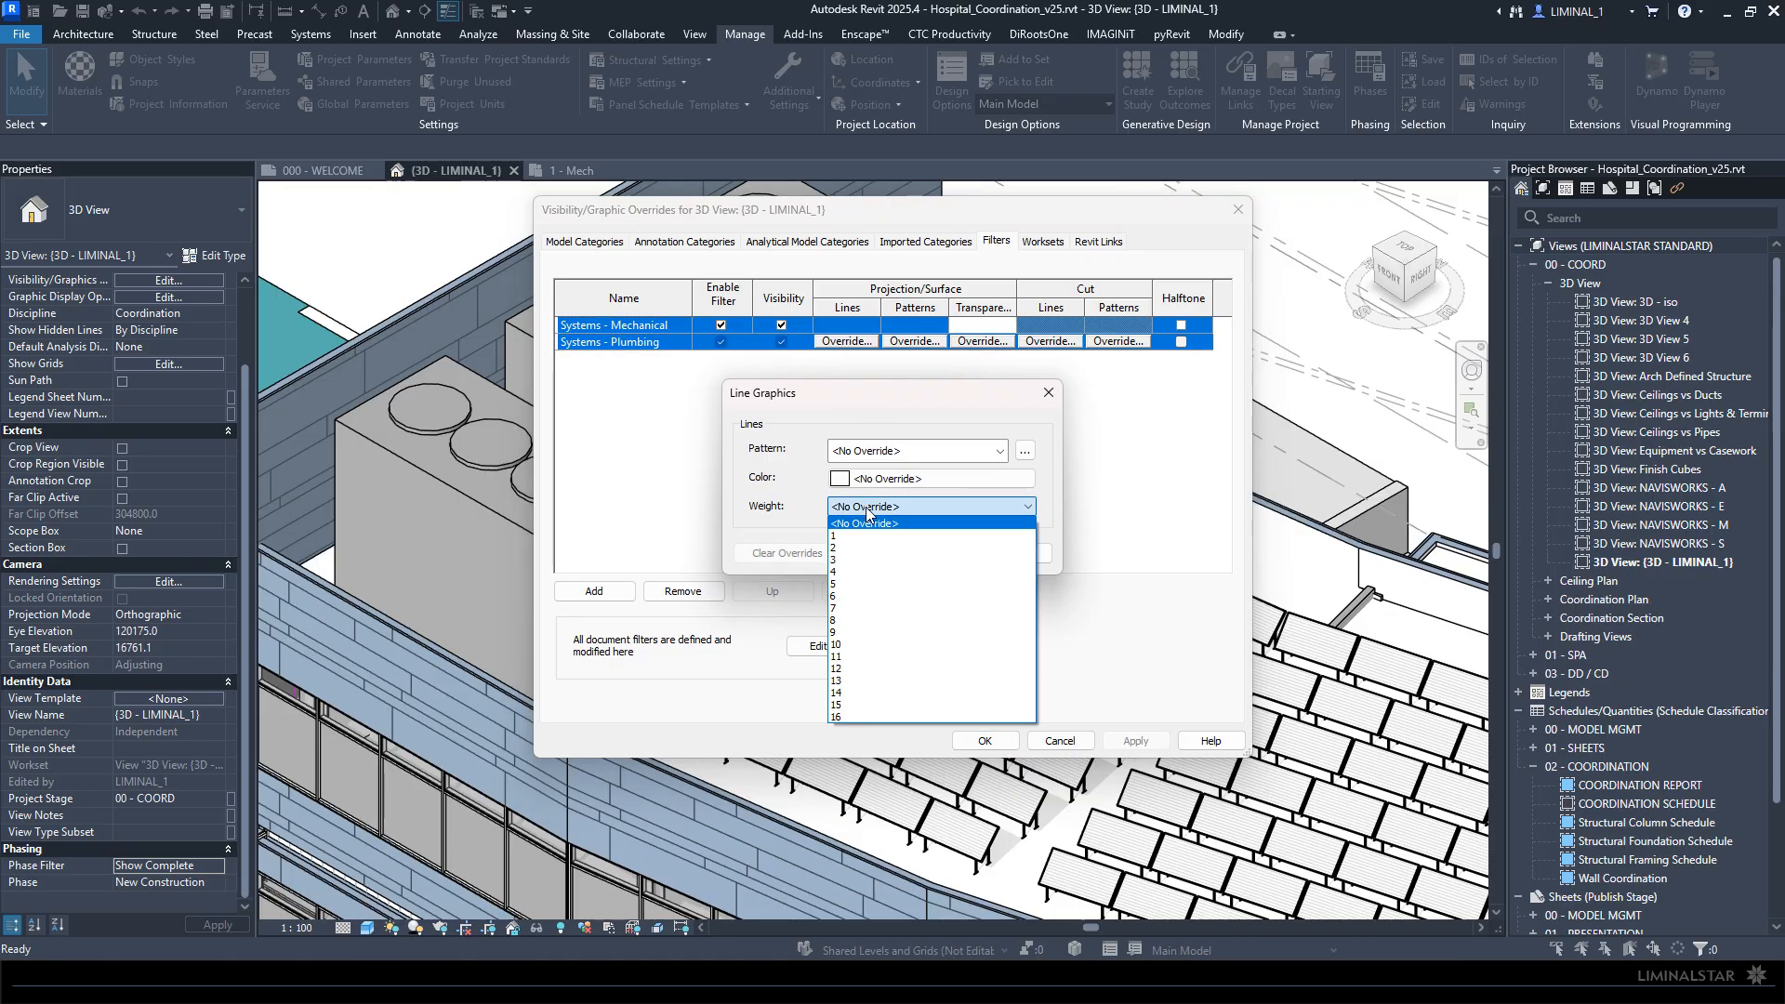
left_click(871, 519)
left_click(839, 478)
left_click(698, 502)
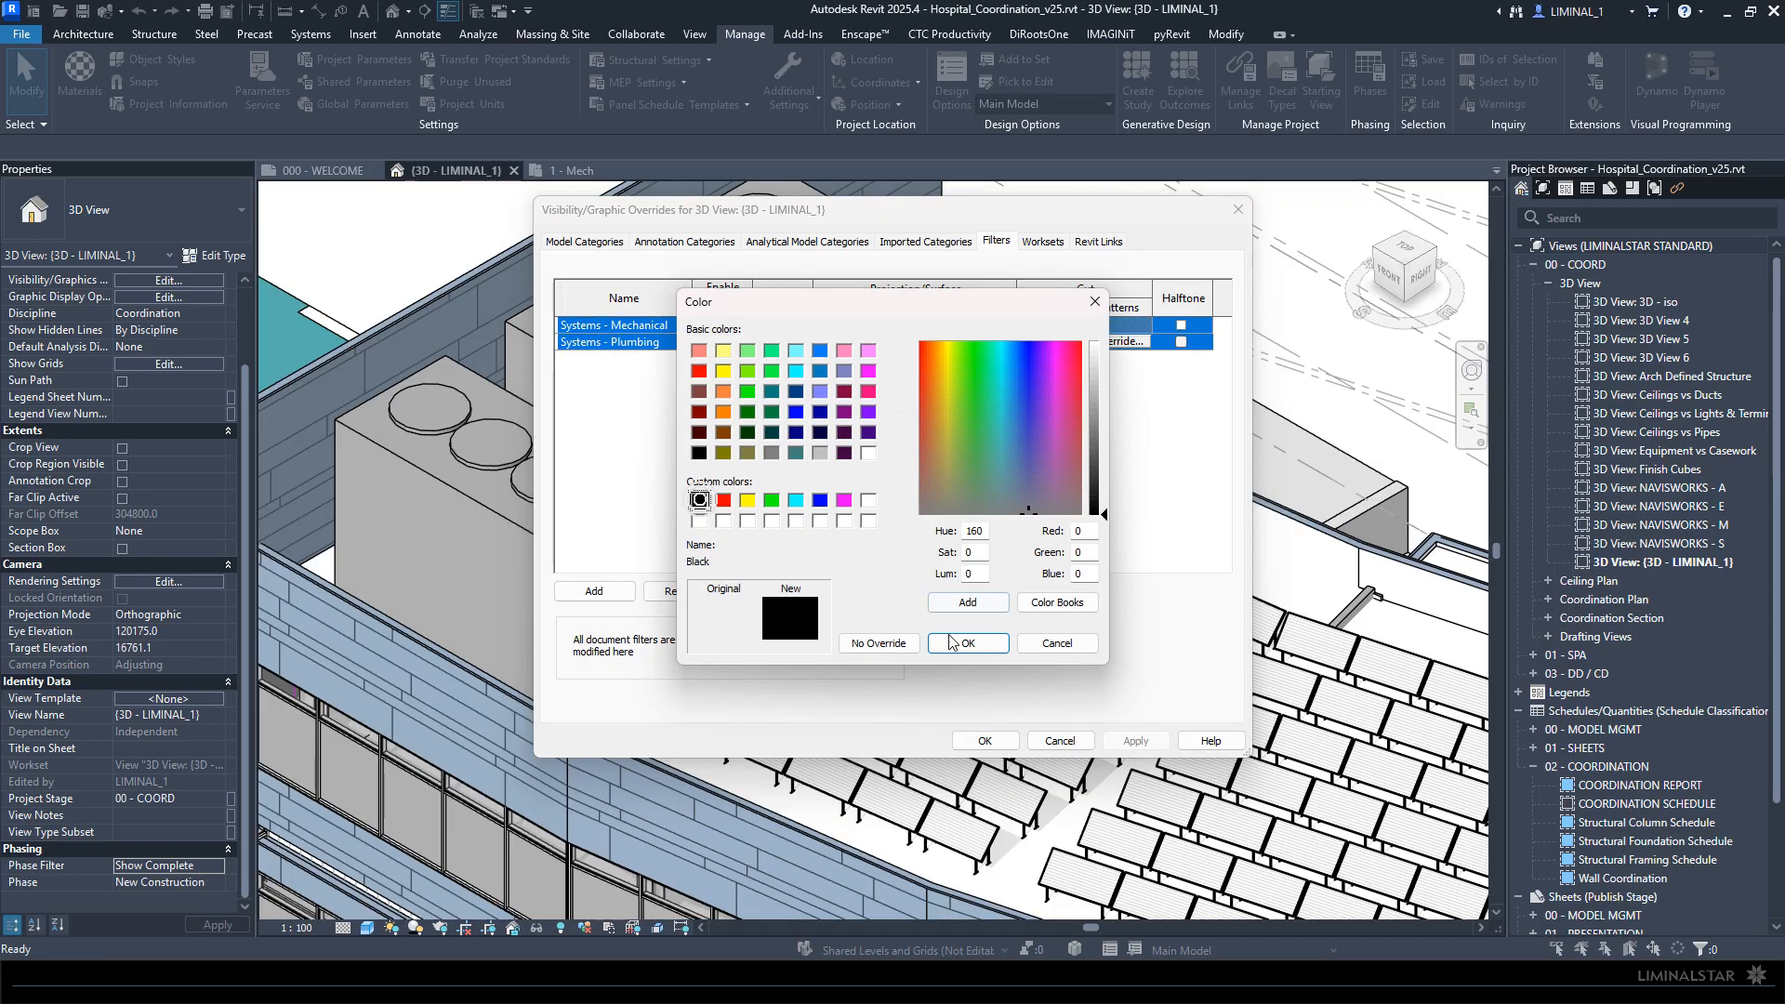
left_click(968, 644)
left_click(941, 554)
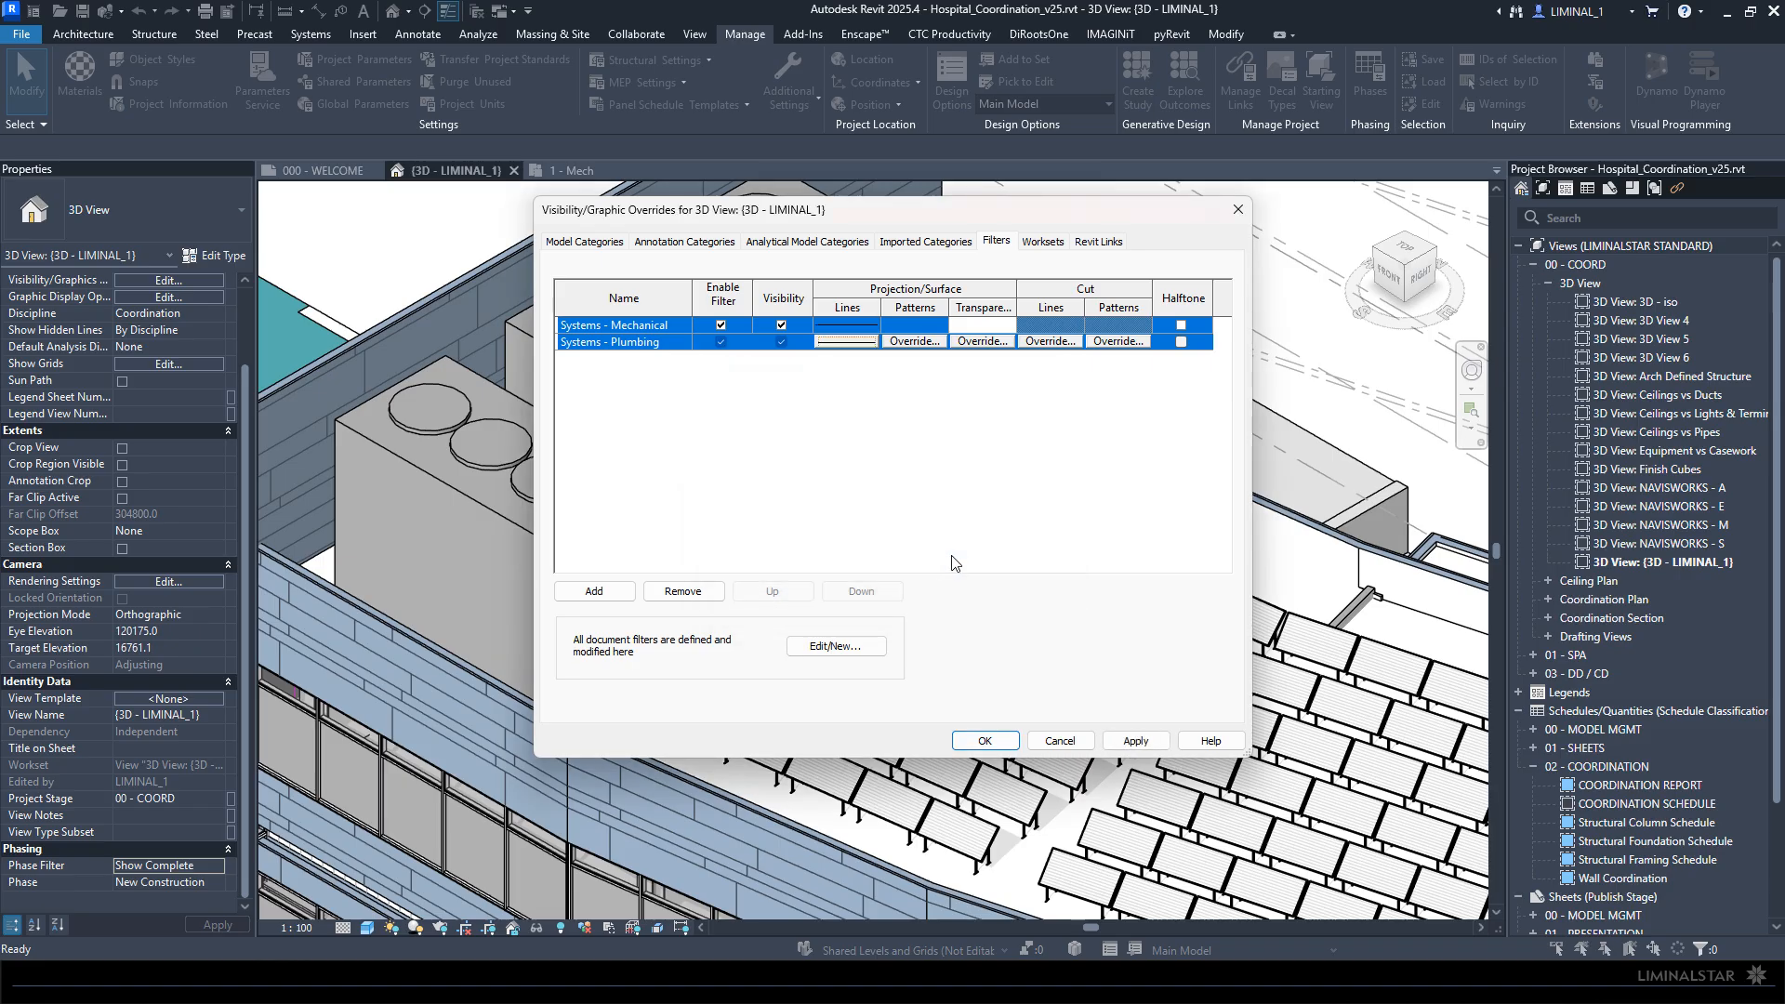
Step: Check the categories included in the Systems - Mechanical filter, and apply the filter overrides to the 3D view
left_click(848, 645)
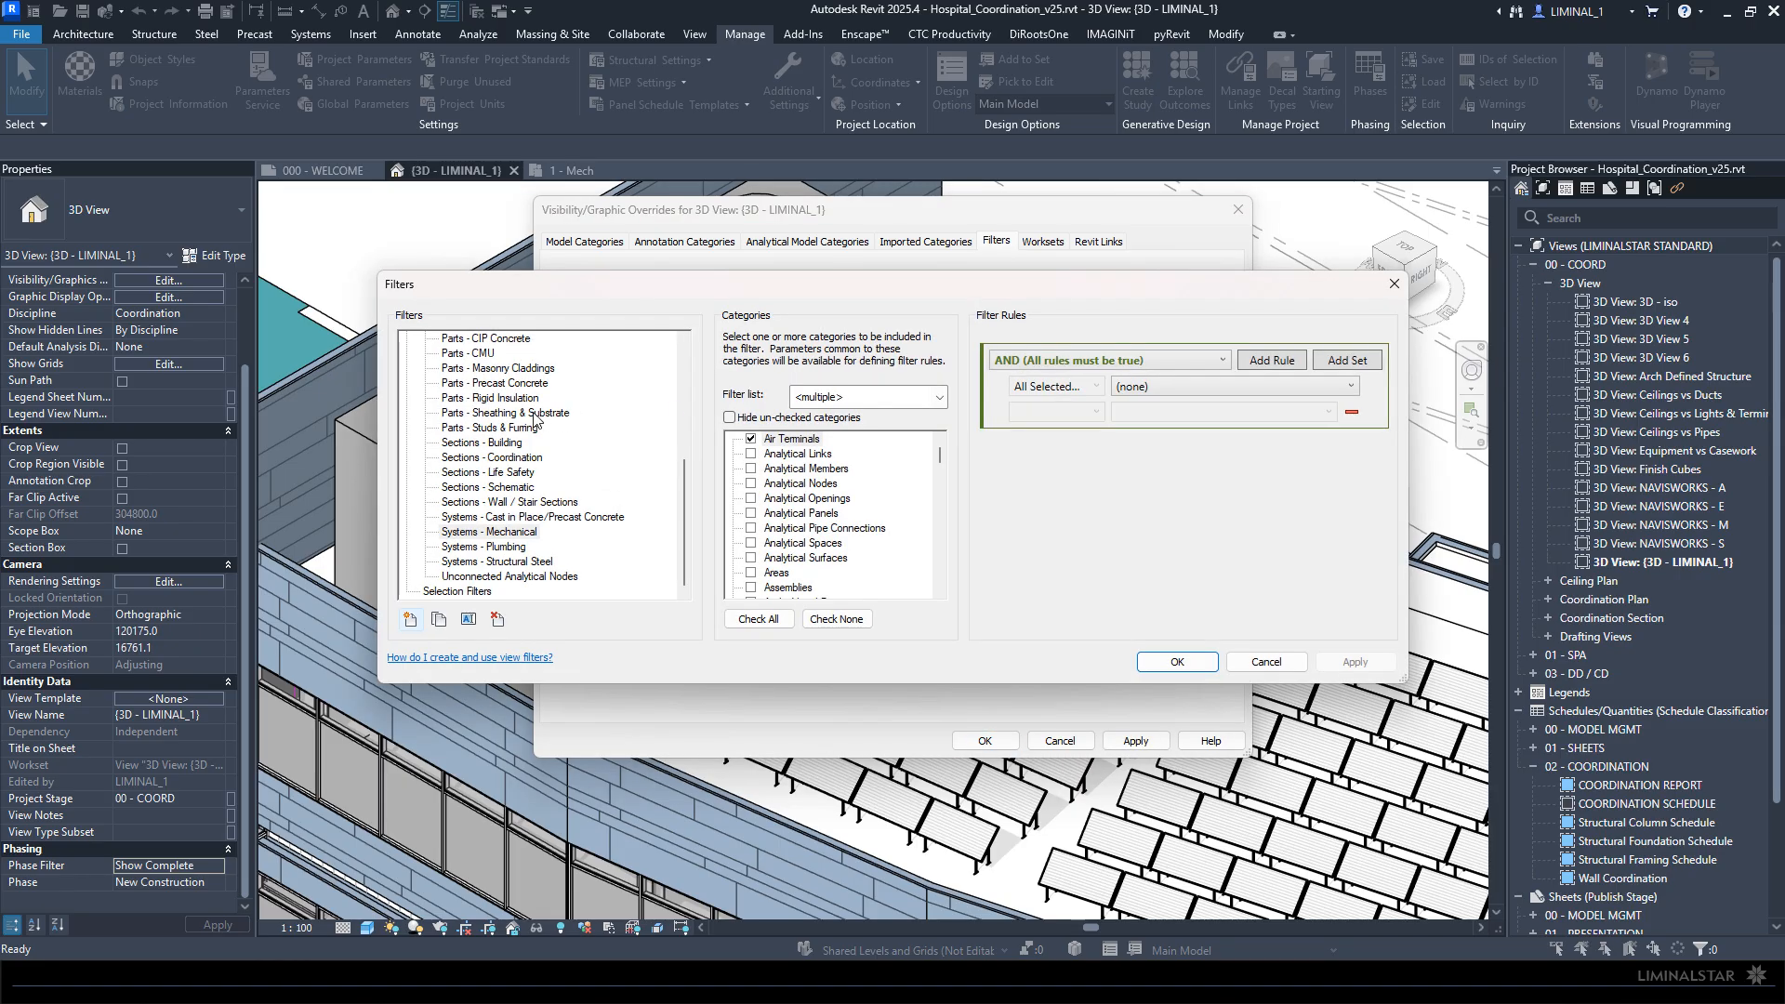
scroll(779, 512, "down", 9)
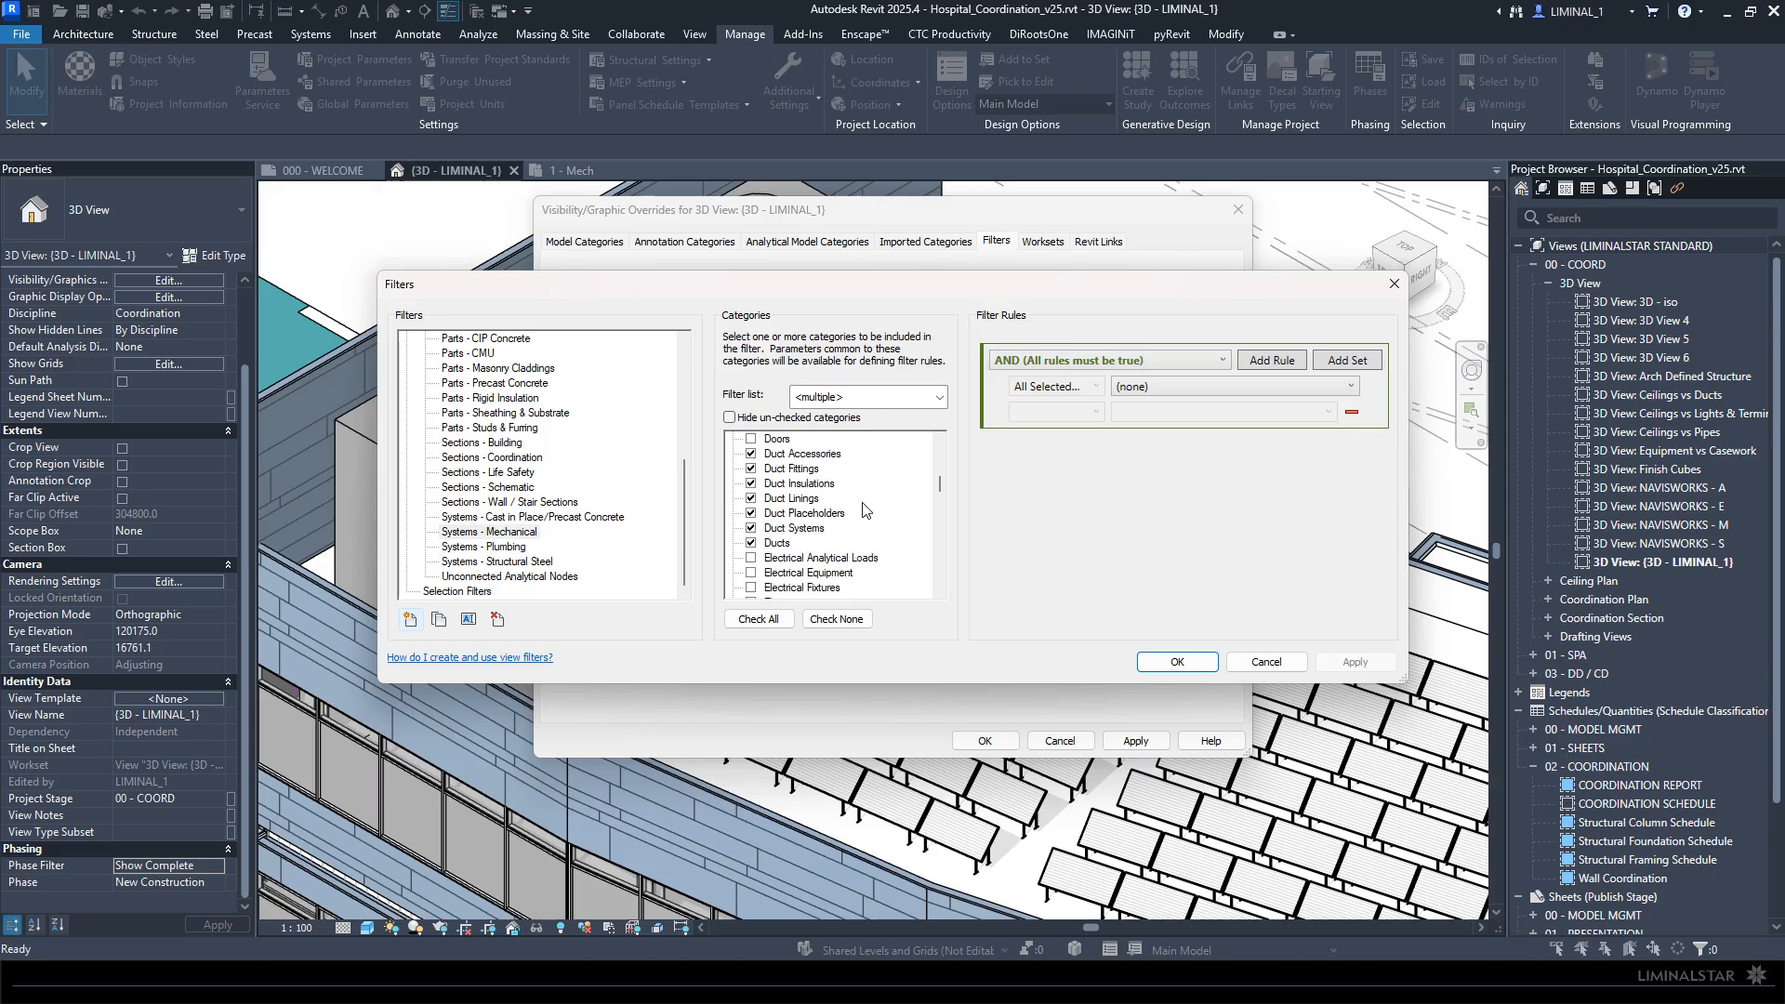
left_click(1157, 660)
left_click(985, 740)
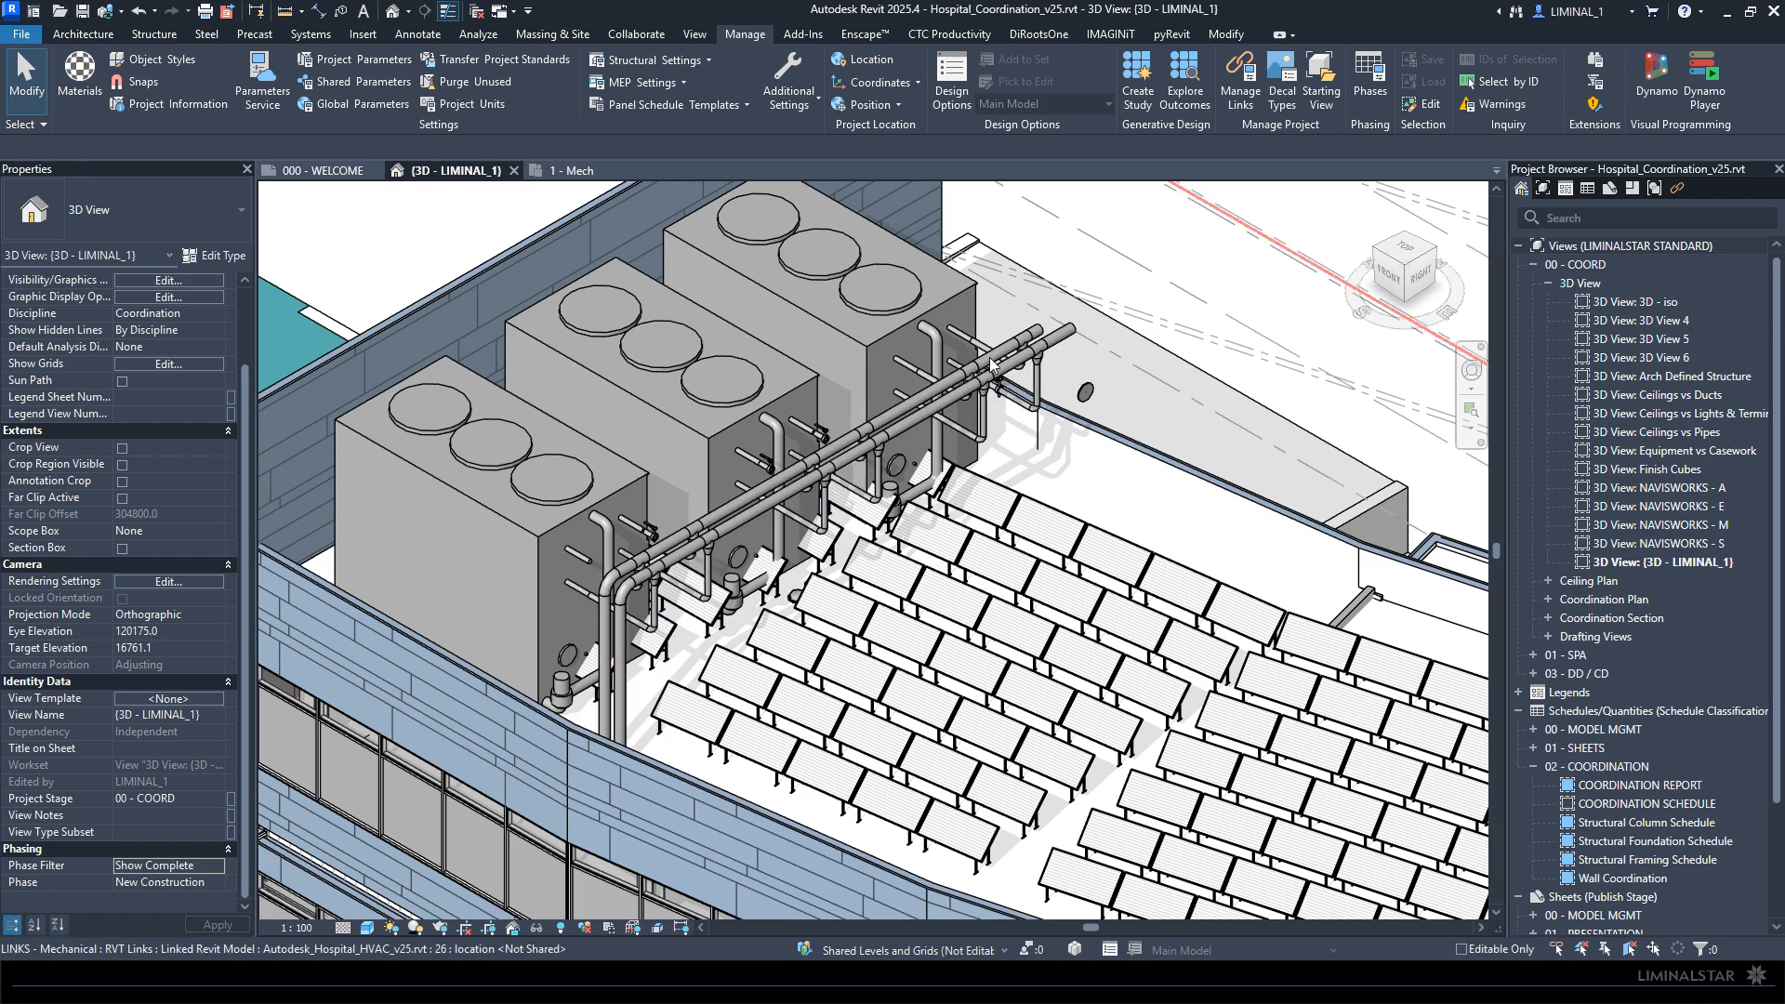
Step: Examine the rooftop pipe colors in the 3D view and return to the 1 - Mech floor plan
scroll(893, 485, "down", 3)
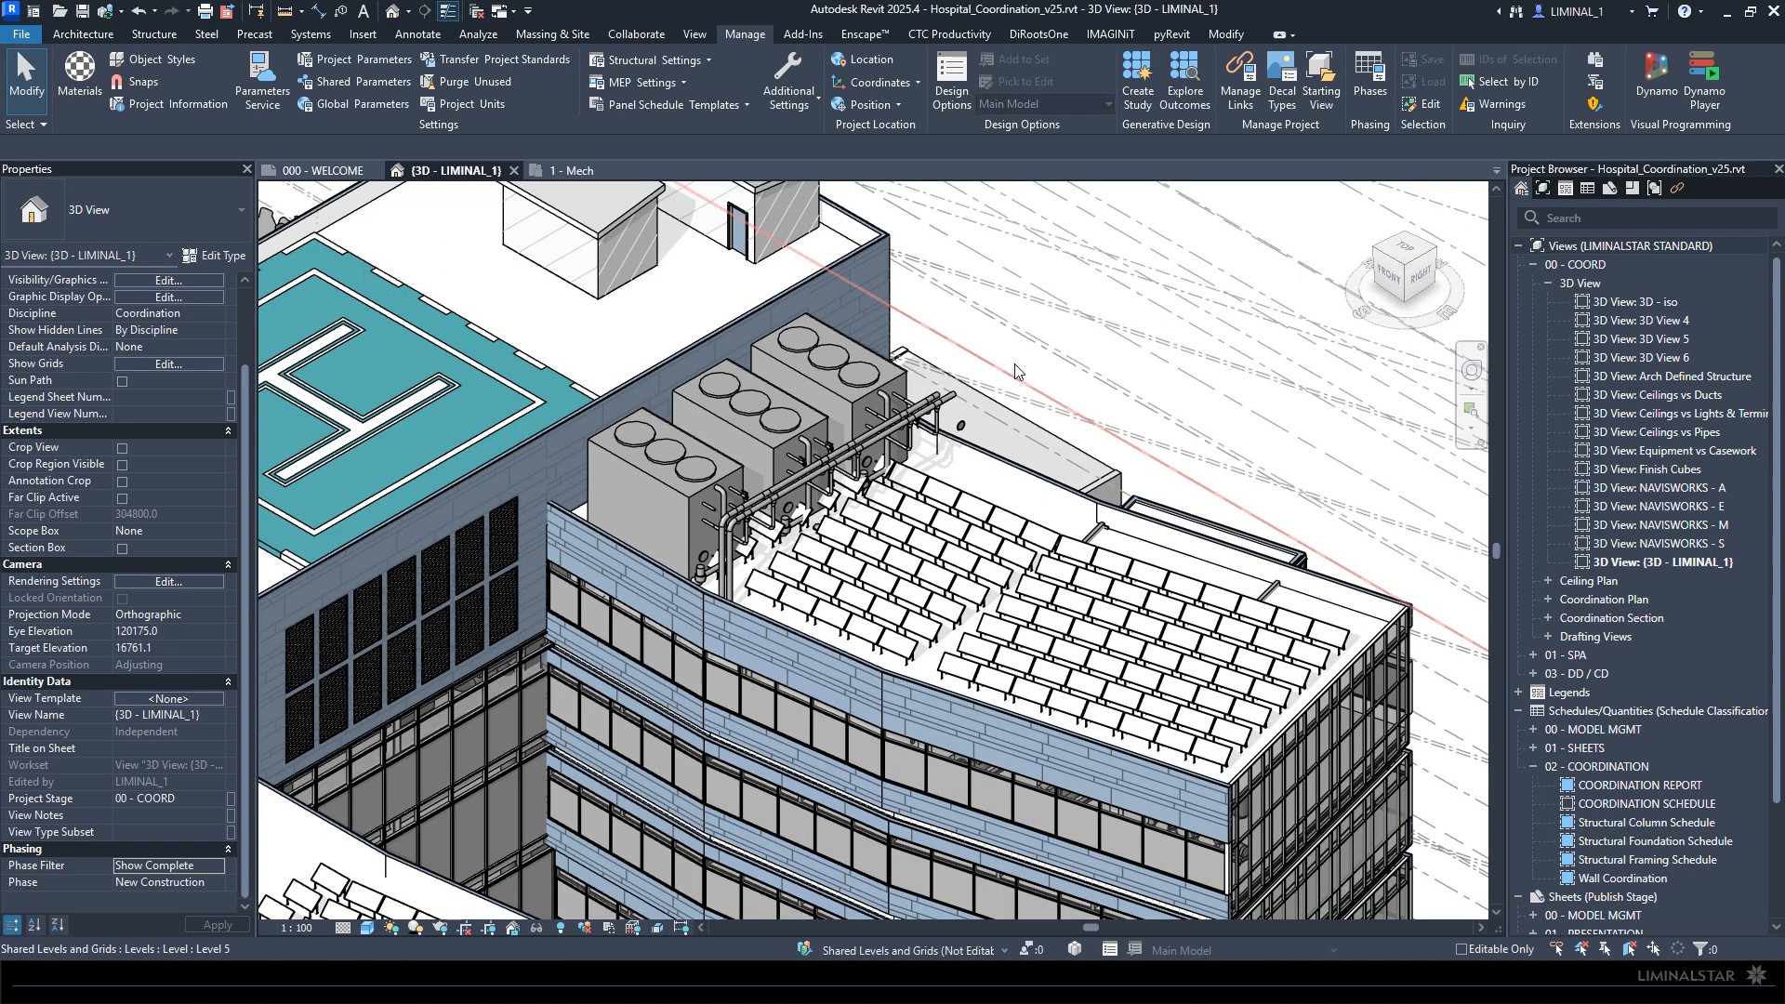
left_click(567, 170)
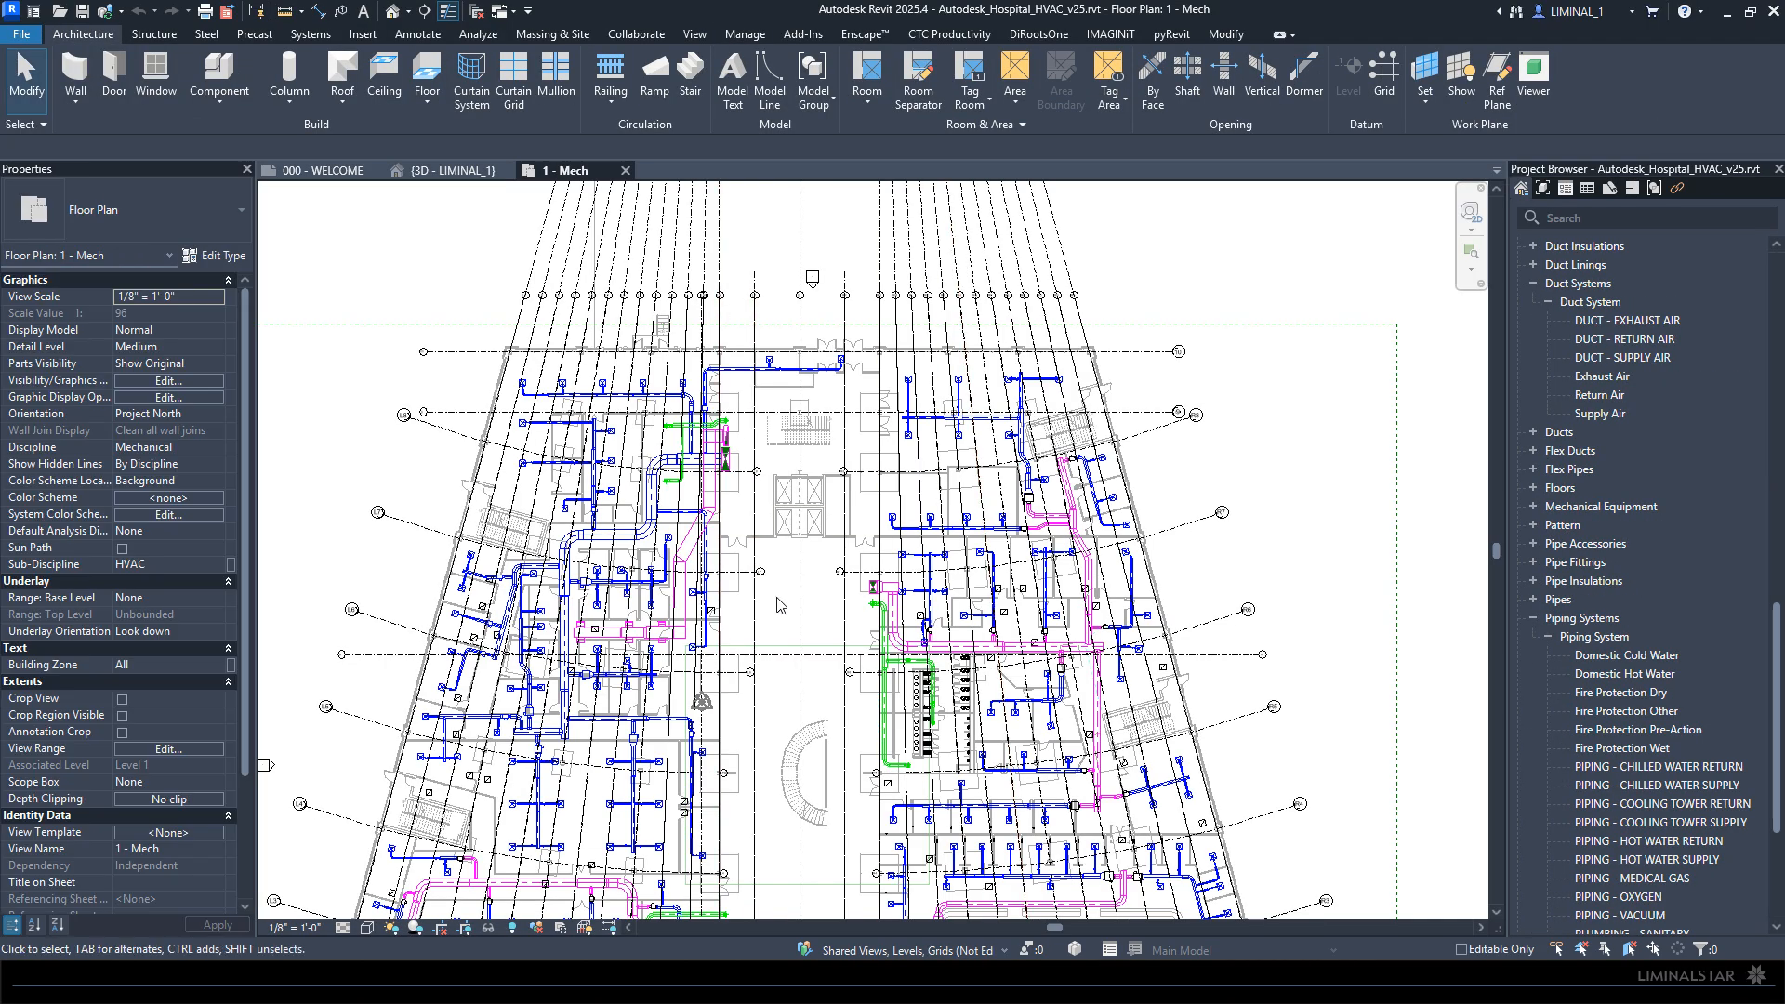
Step: Open the project's phasing settings and review the phase filters, widening the filter name column and the dialog
left_click(744, 34)
left_click(1370, 84)
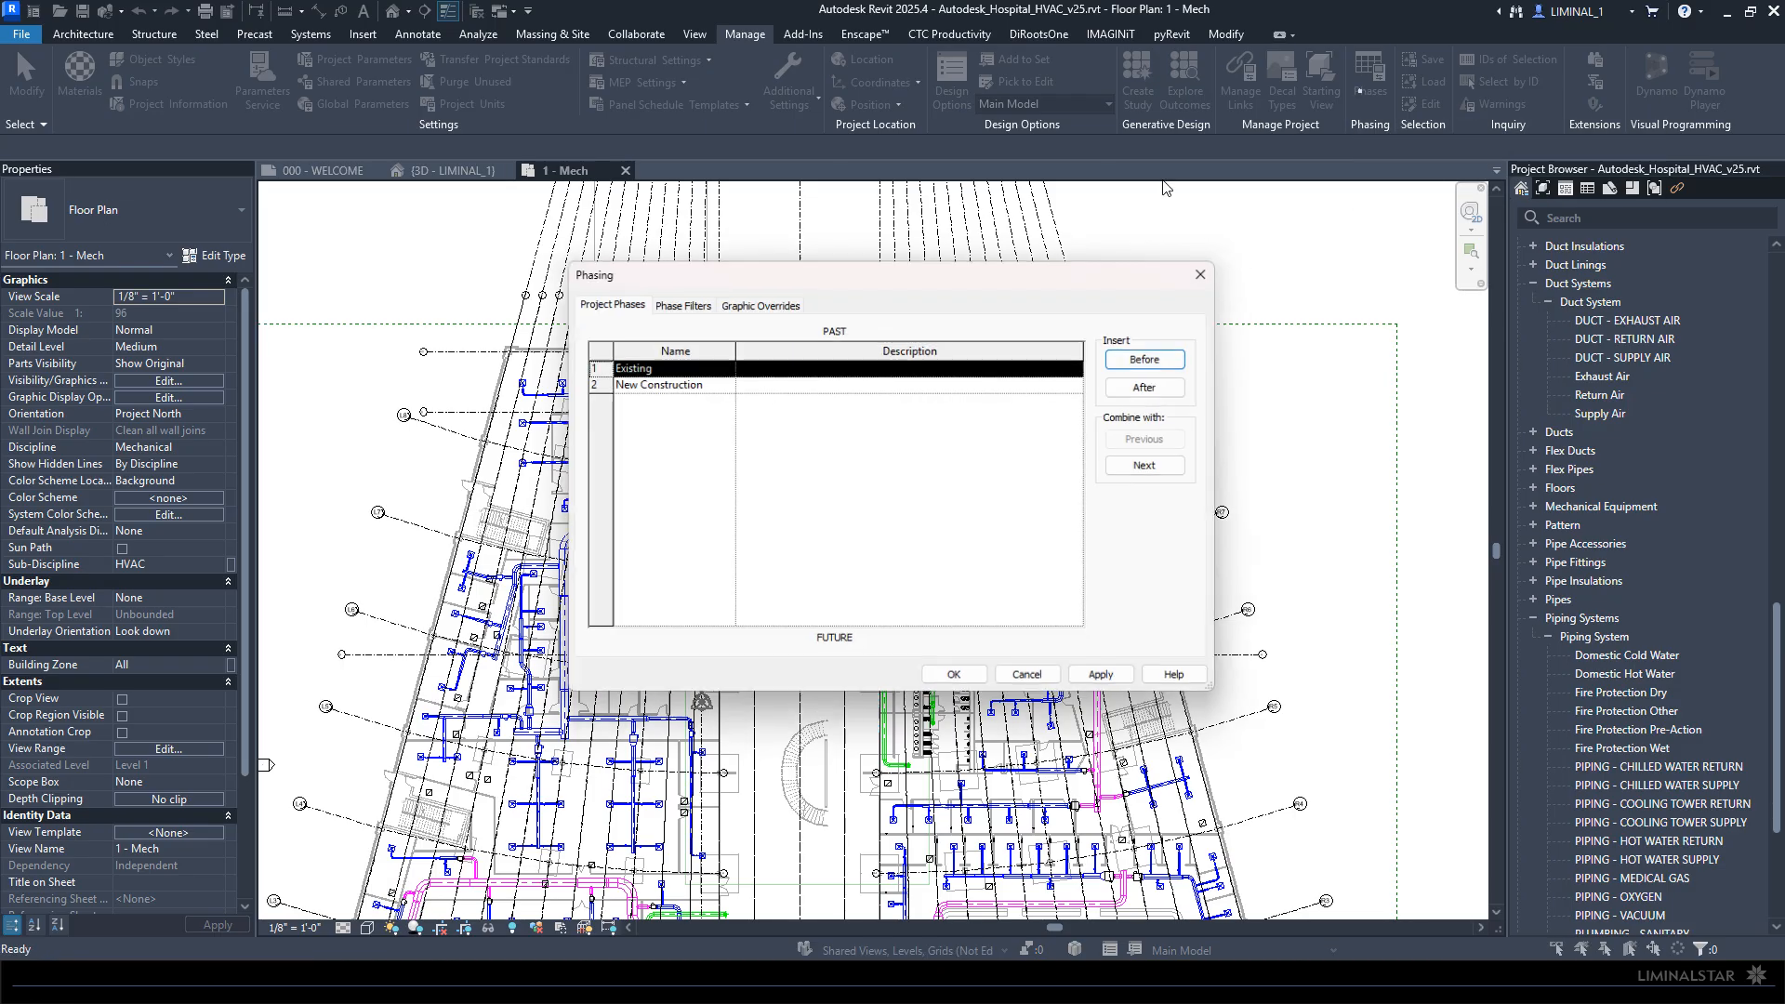
left_click(681, 303)
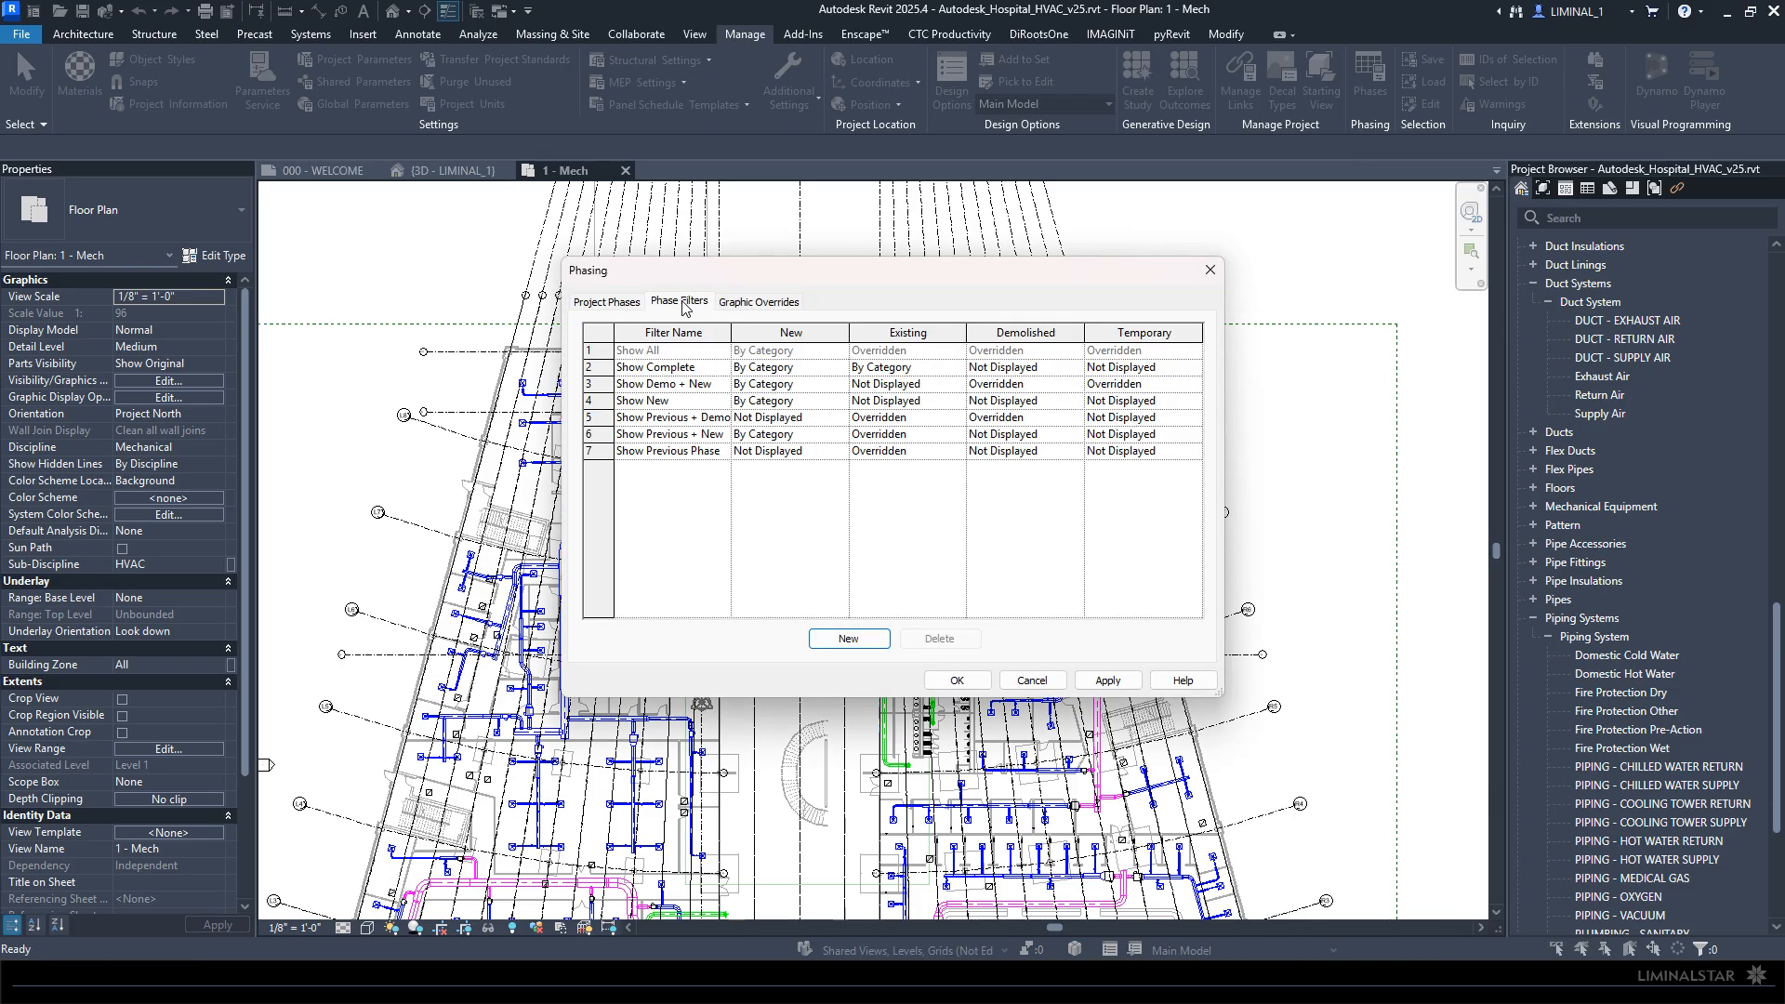
left_click_drag(729, 336, 784, 332)
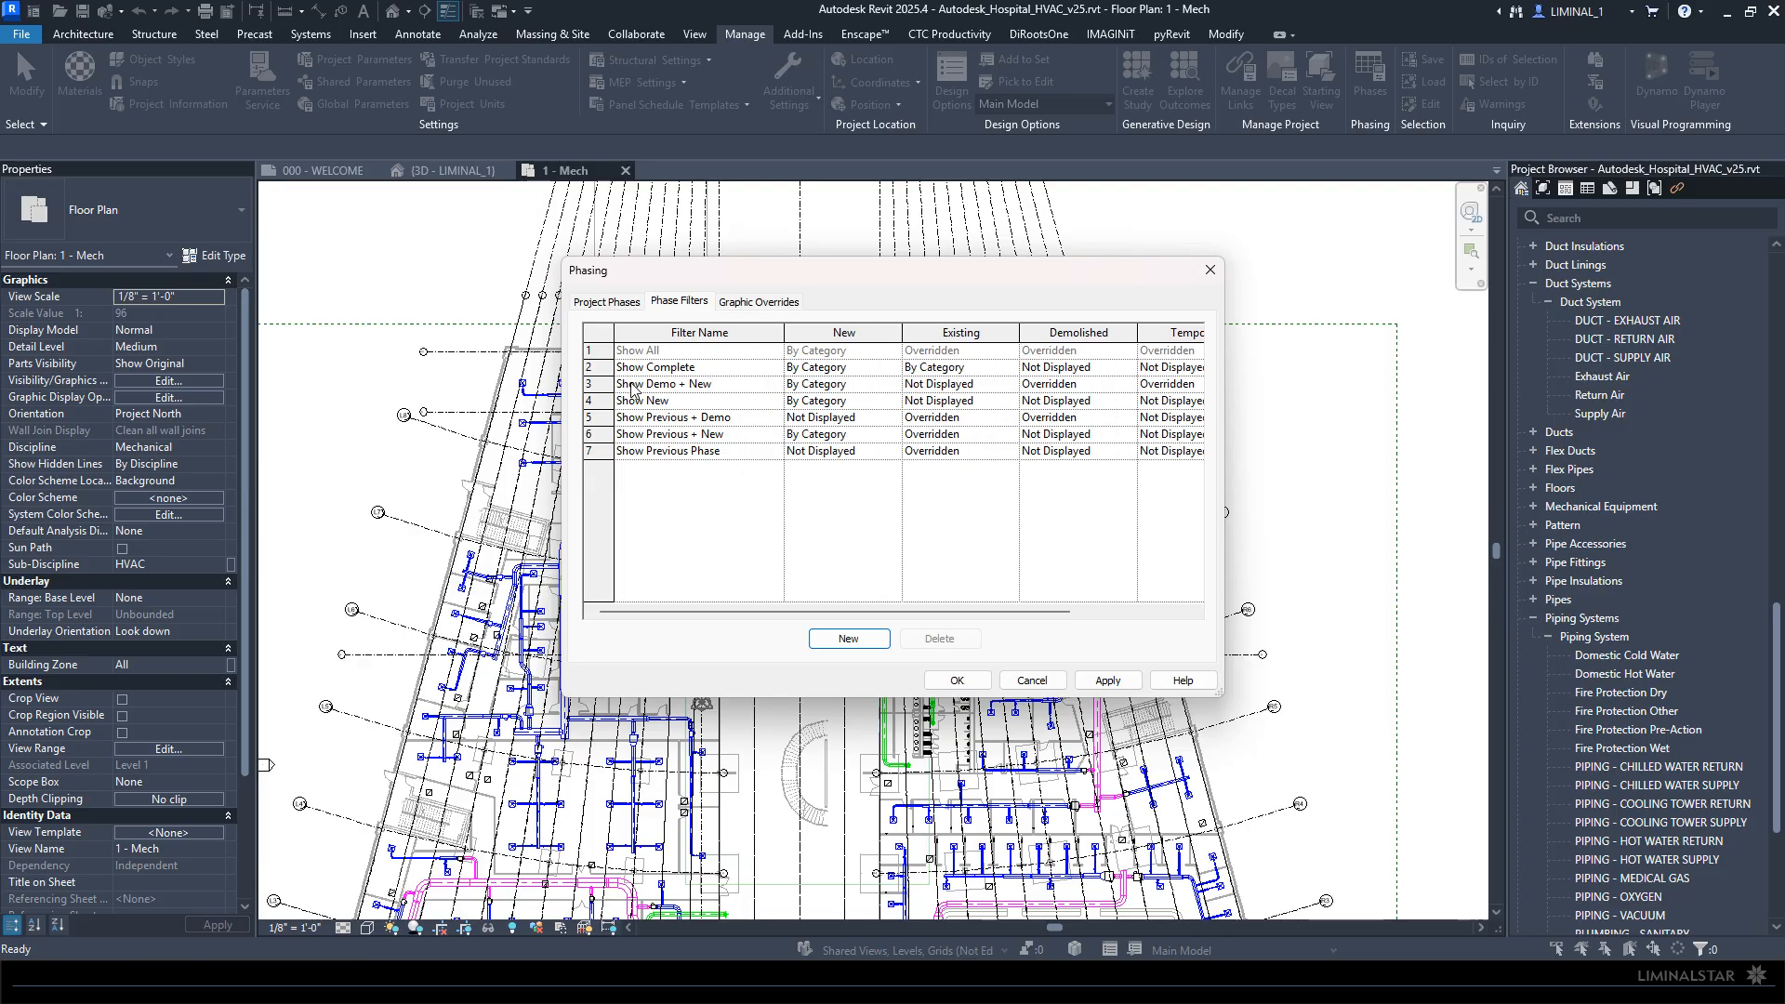
left_click_drag(1227, 431, 1309, 434)
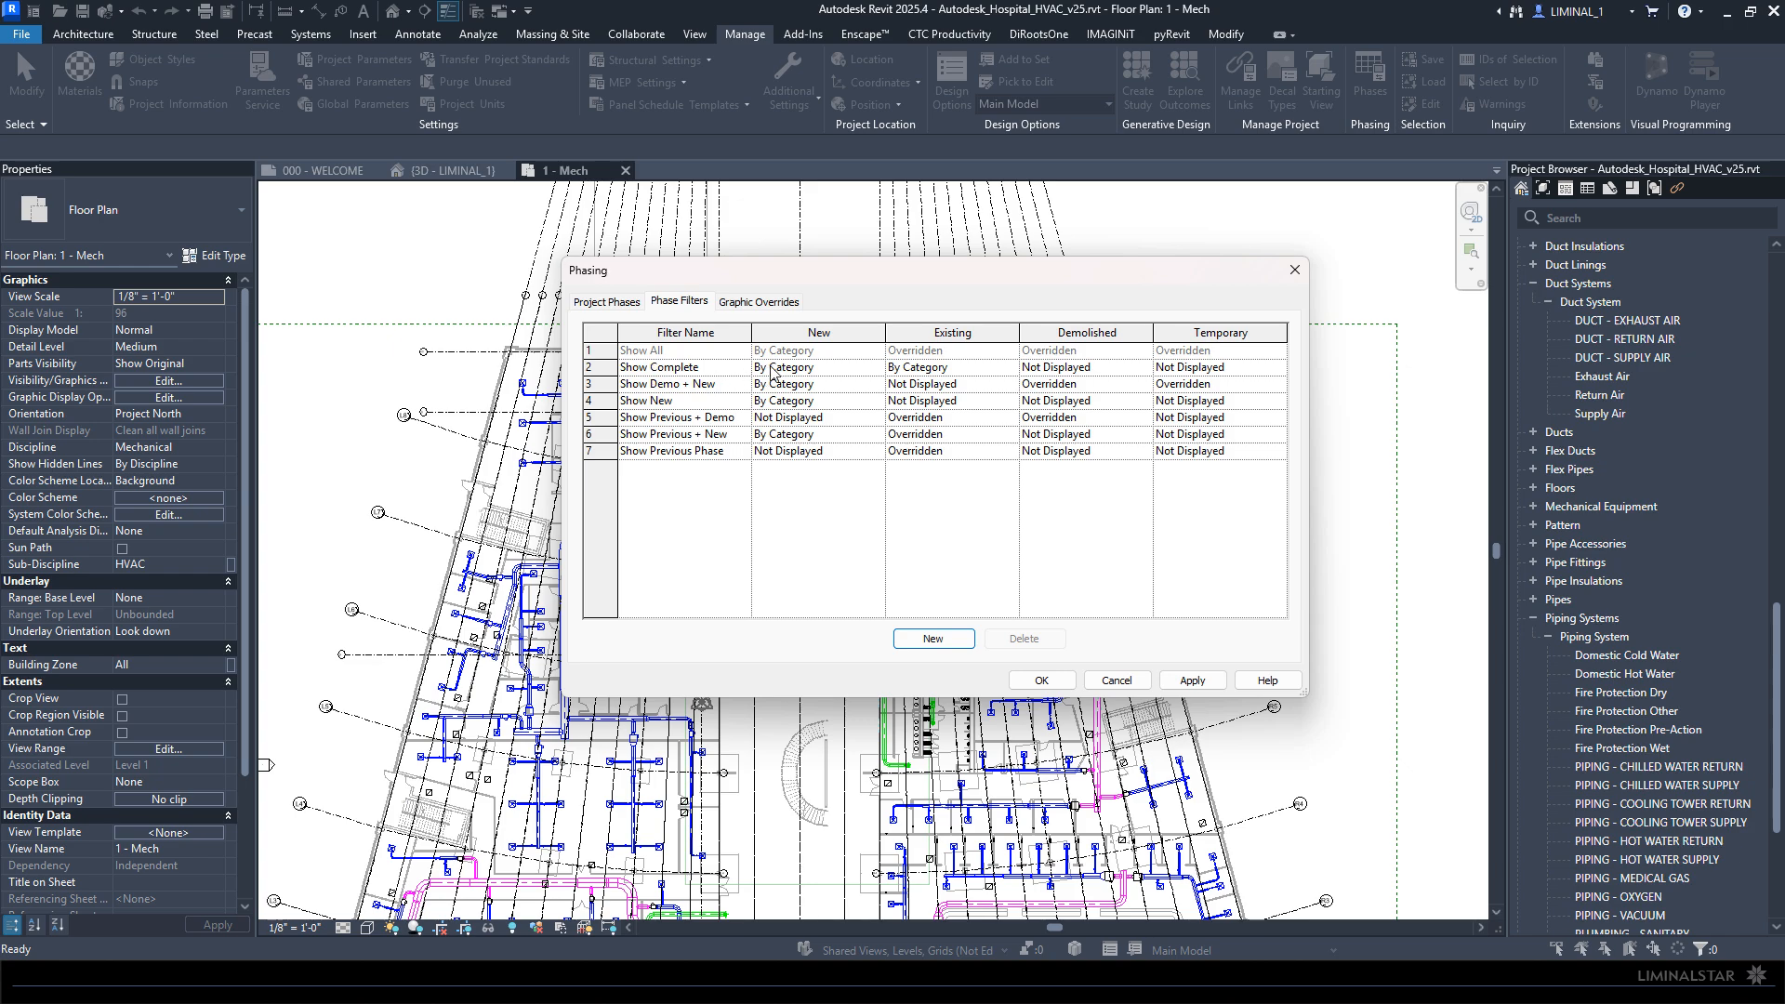
Step: Check the projection line graphics that the phasing graphic overrides assign to the New phase status
left_click(812, 367)
left_click(753, 302)
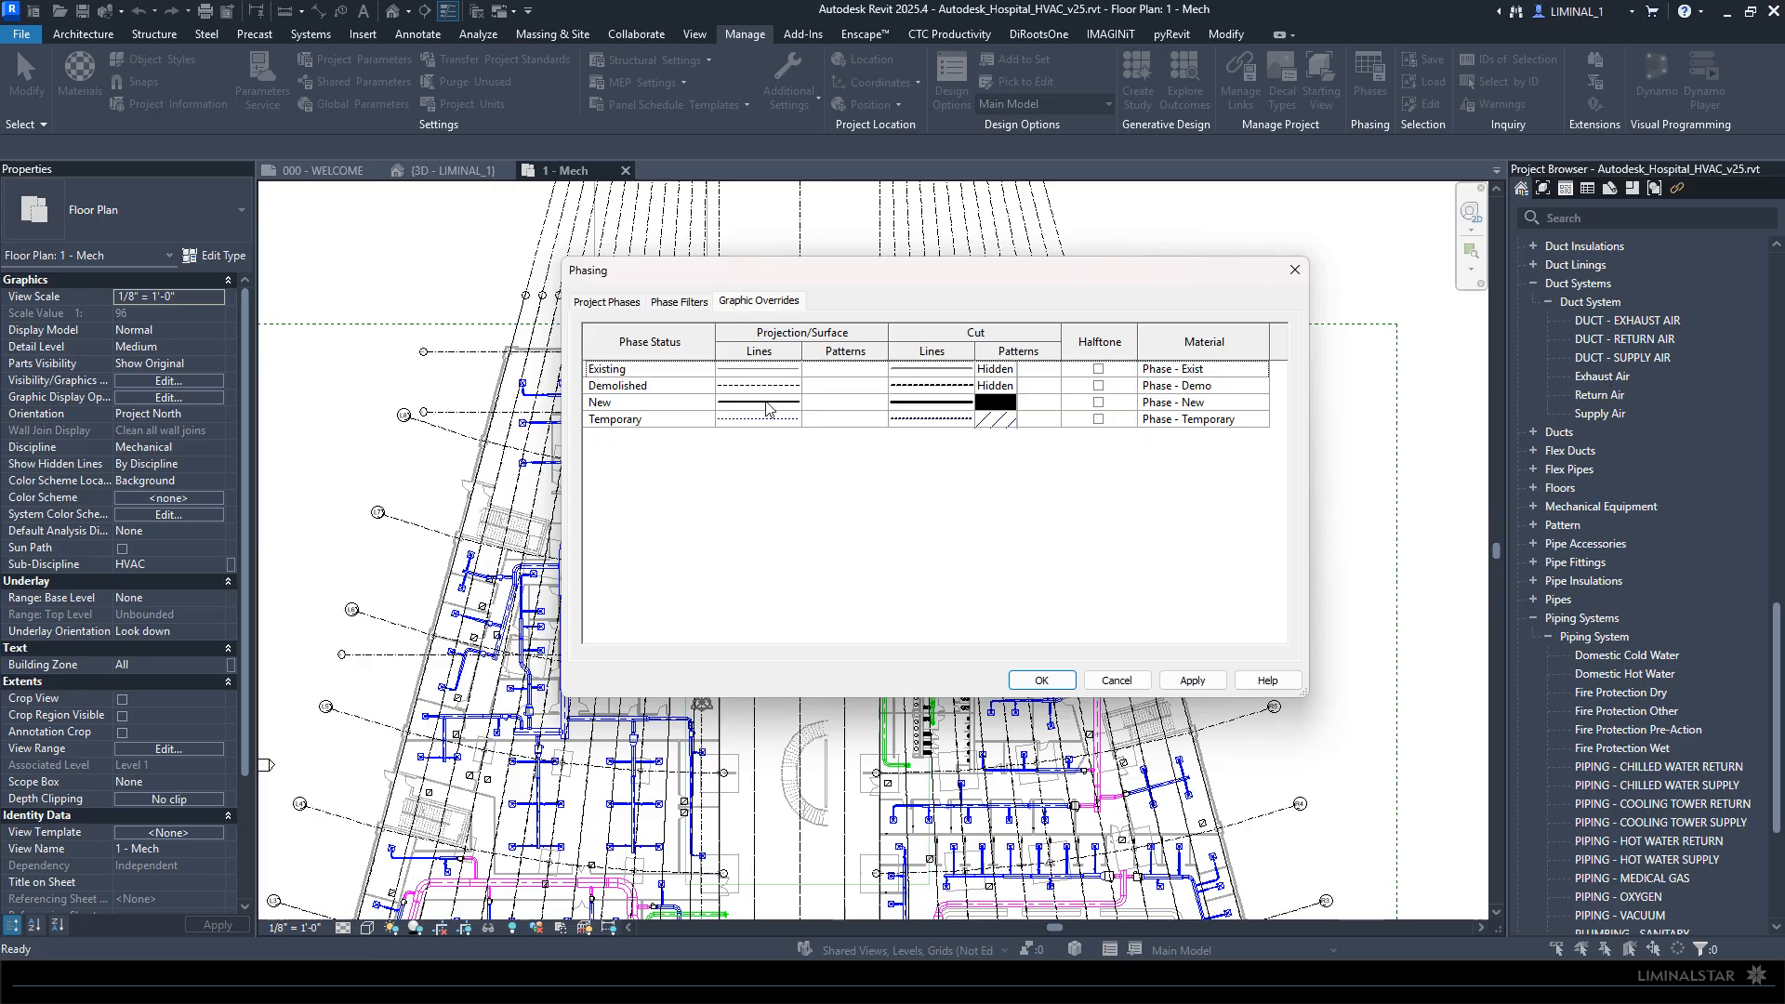
left_click(745, 404)
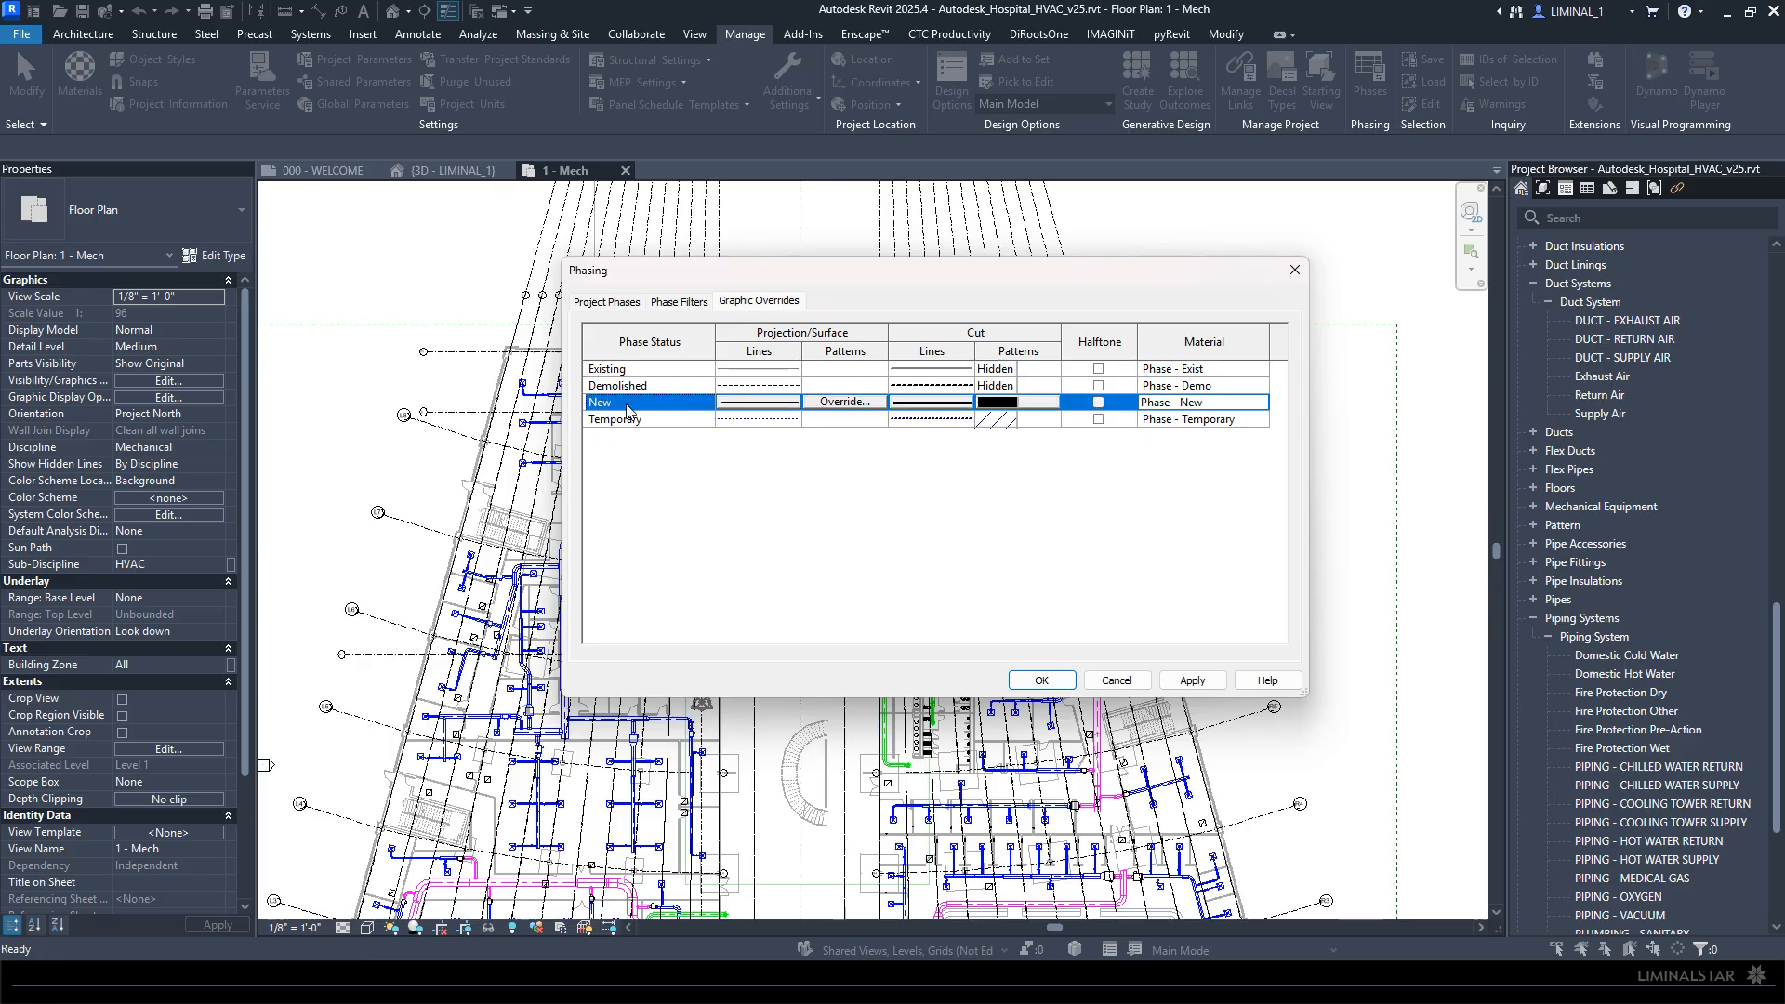
left_click(757, 404)
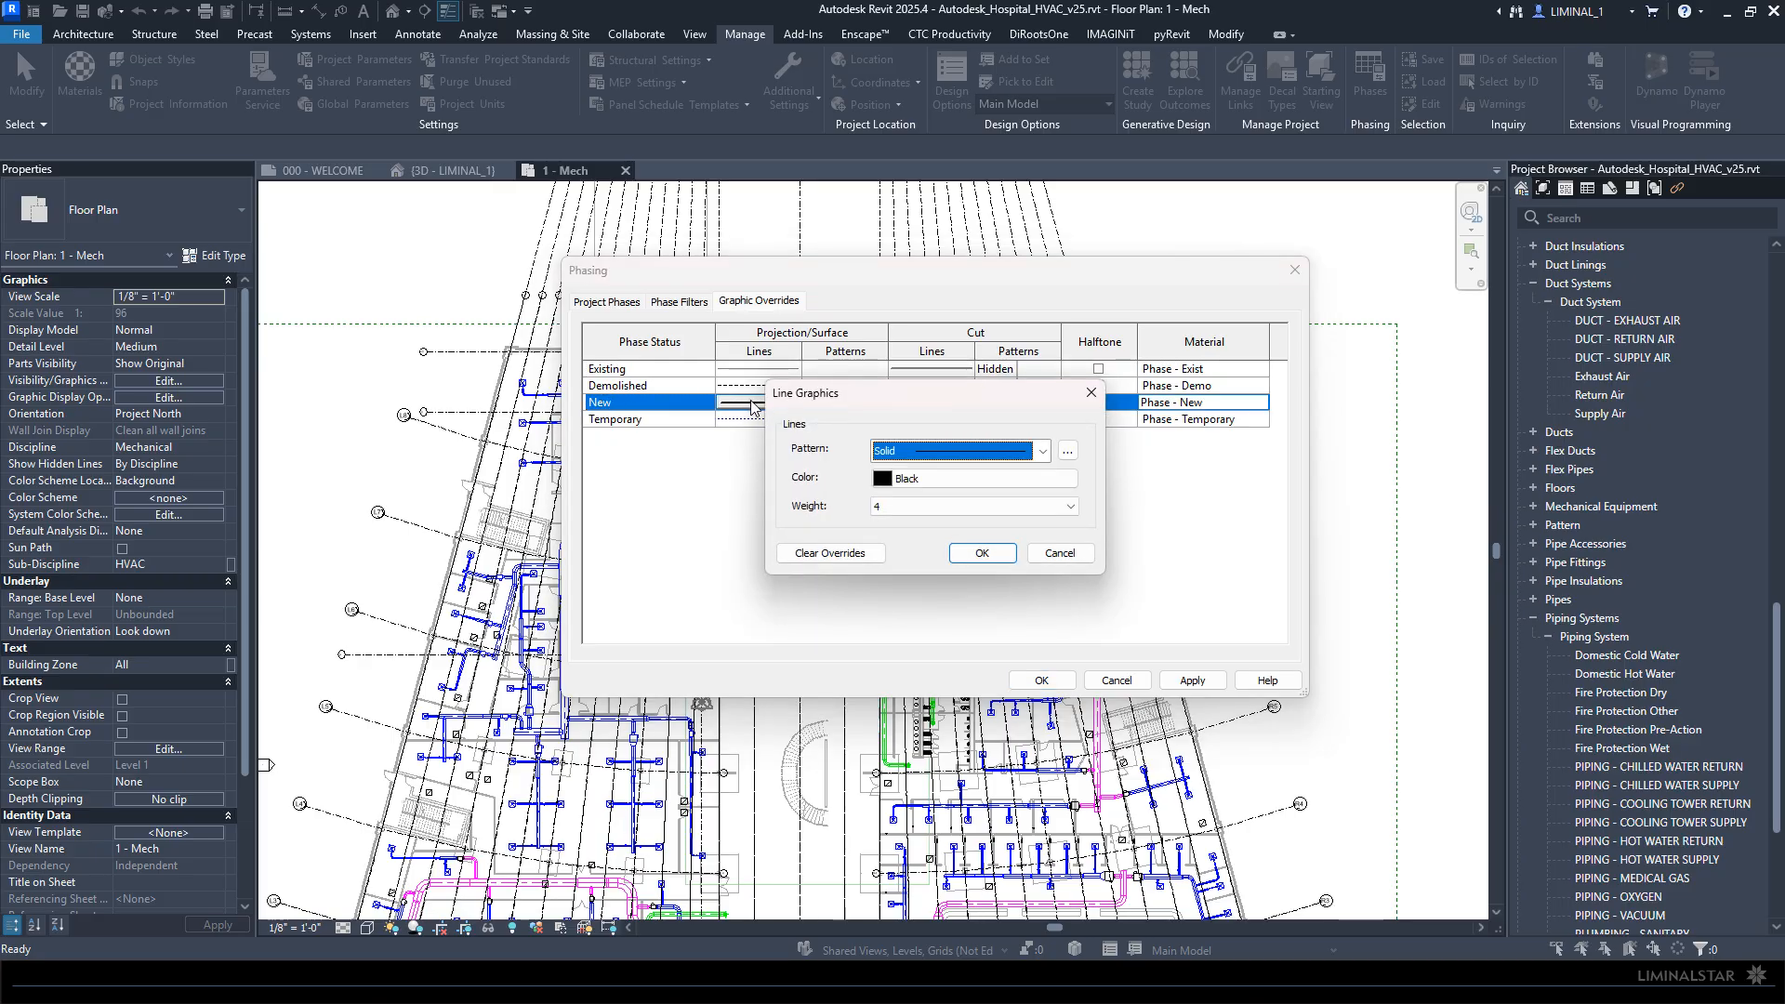
left_click(981, 552)
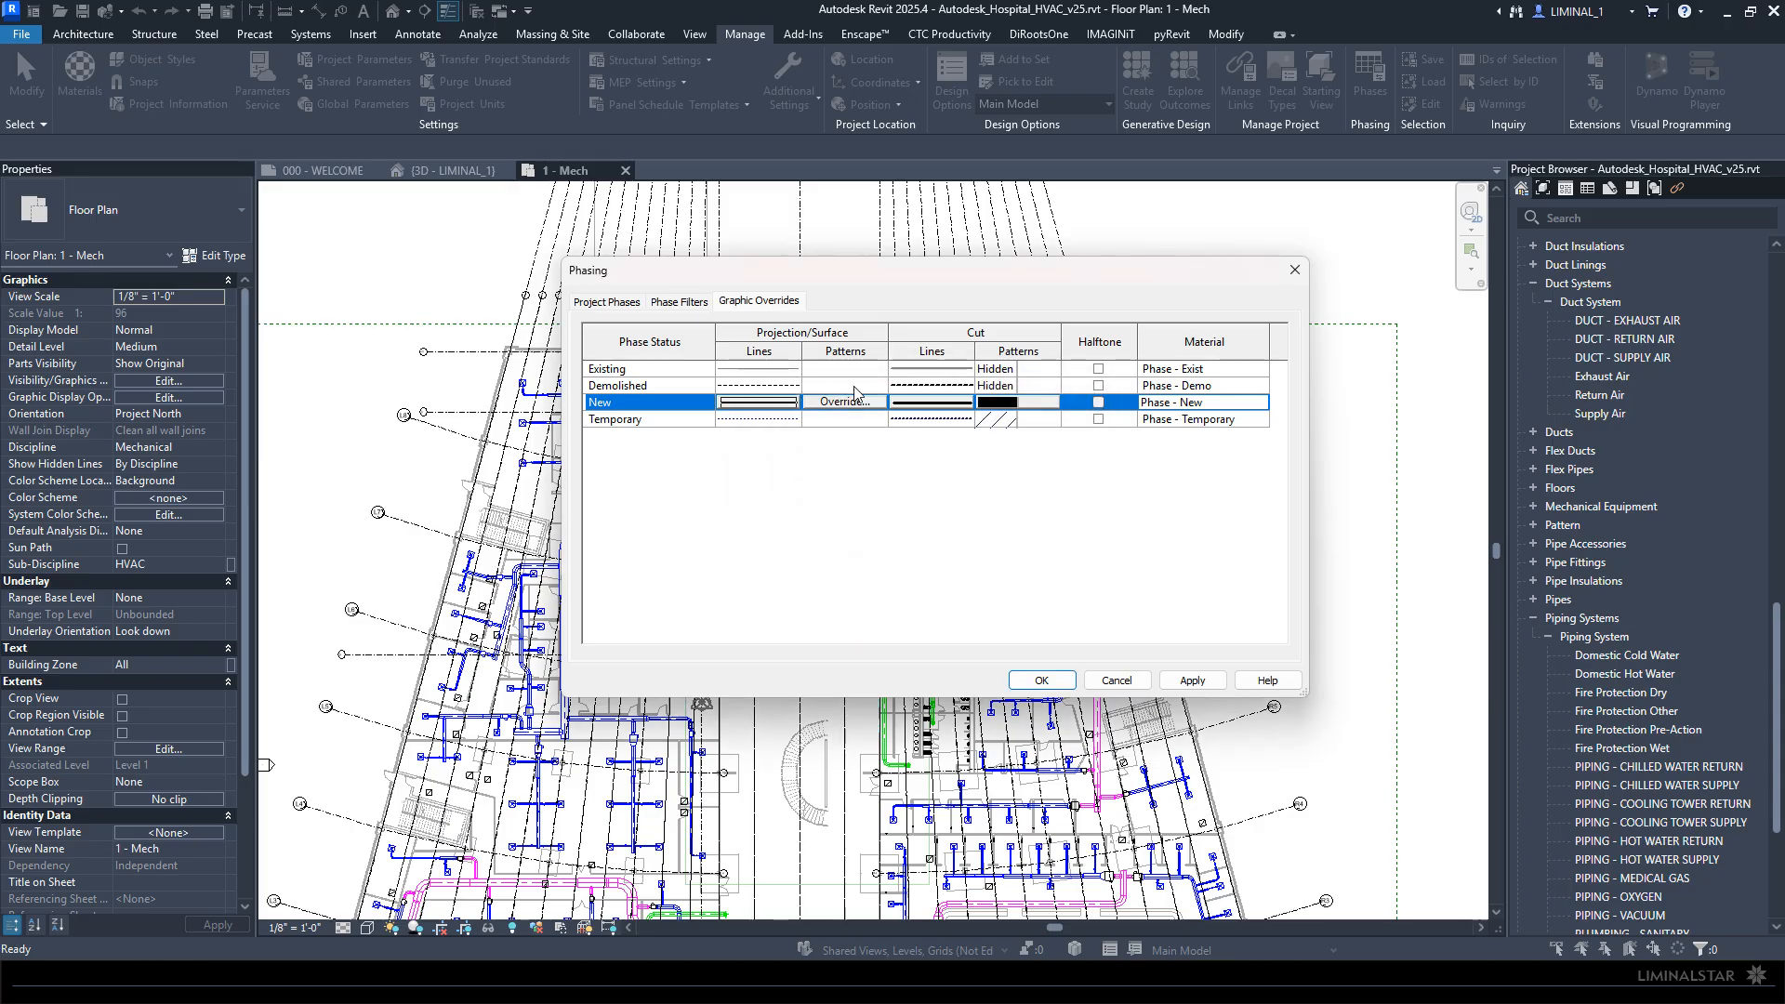
Step: Create a phase filter named Show Complete - Black with New elements set to Overridden, and accept the phasing settings
left_click(669, 305)
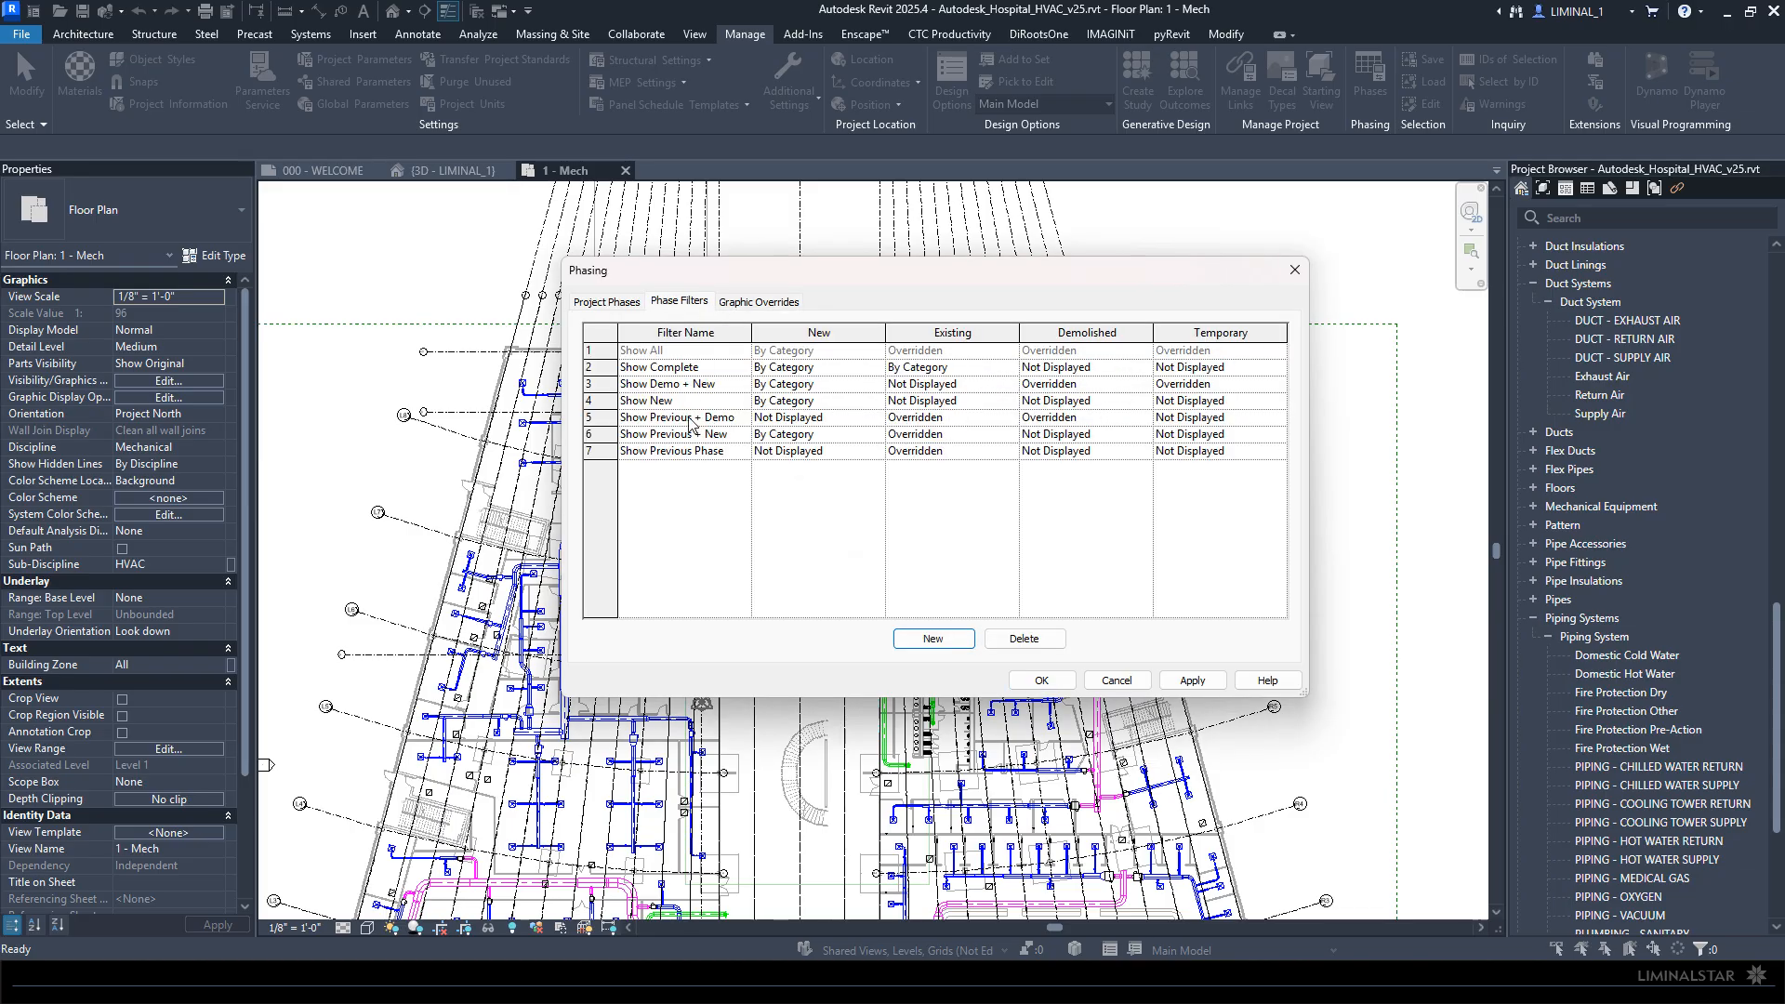
left_click(918, 639)
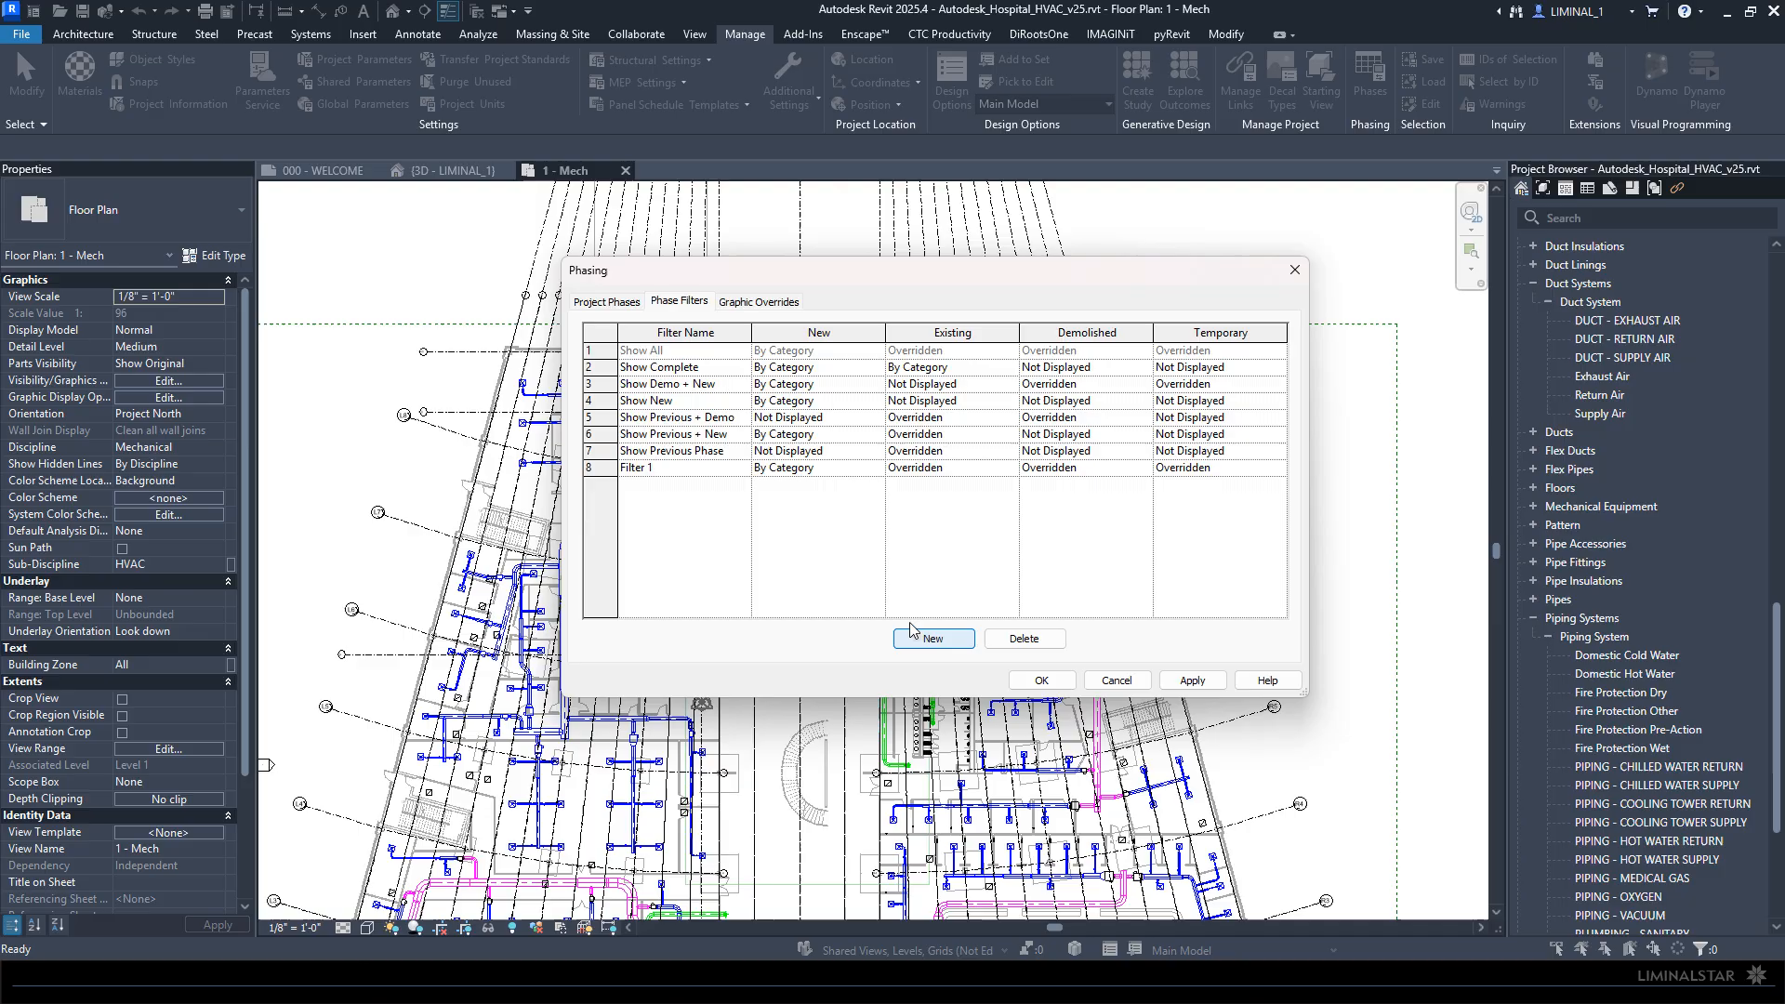
left_click(672, 469)
type("S")
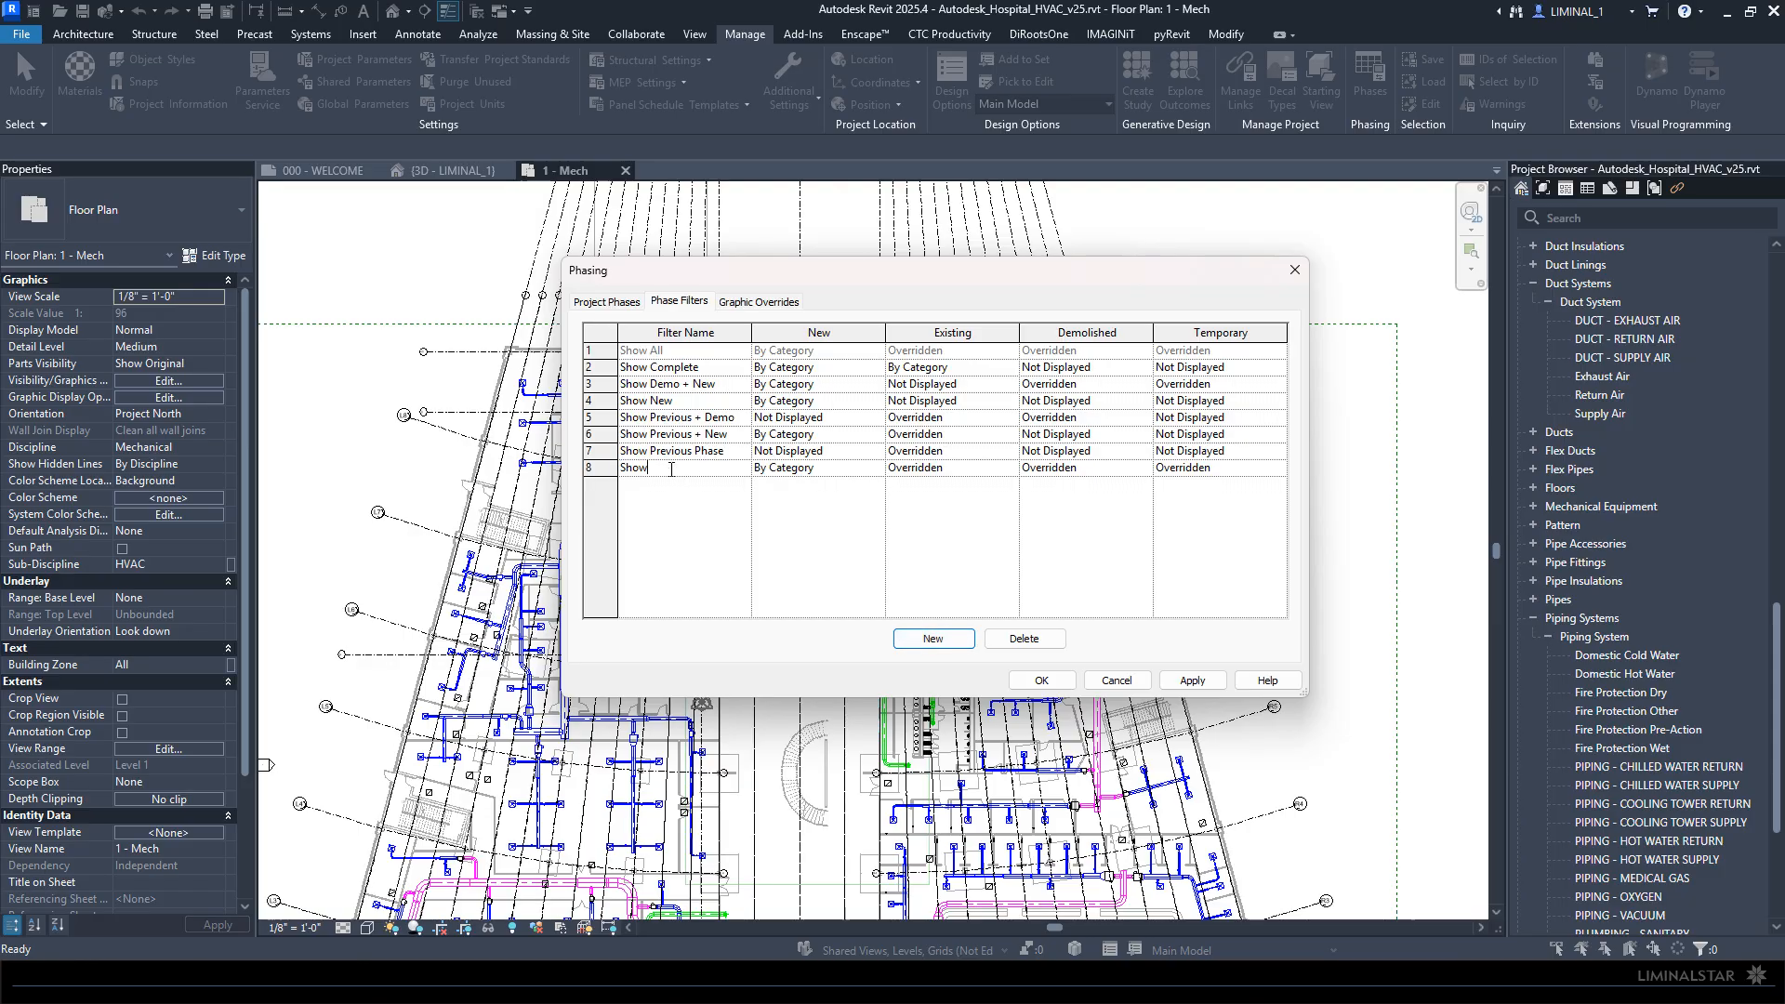
type("how Complete - Black")
left_click(839, 467)
left_click(875, 469)
left_click(802, 501)
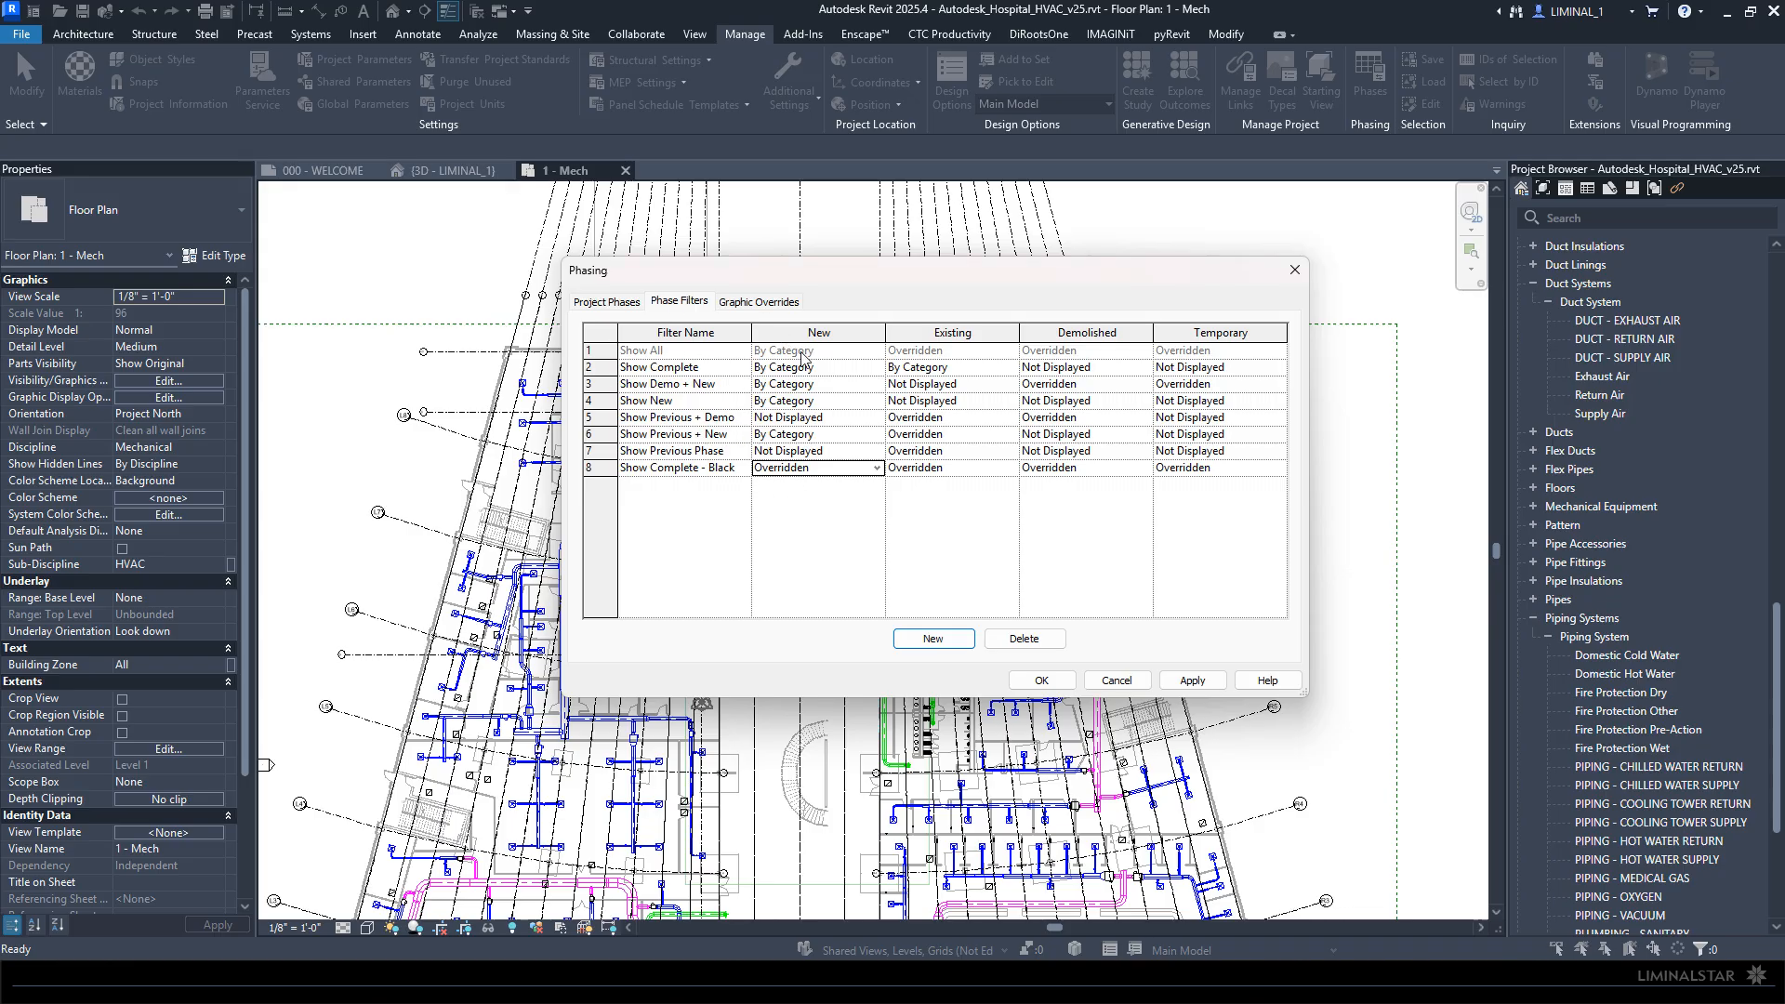
left_click(1040, 680)
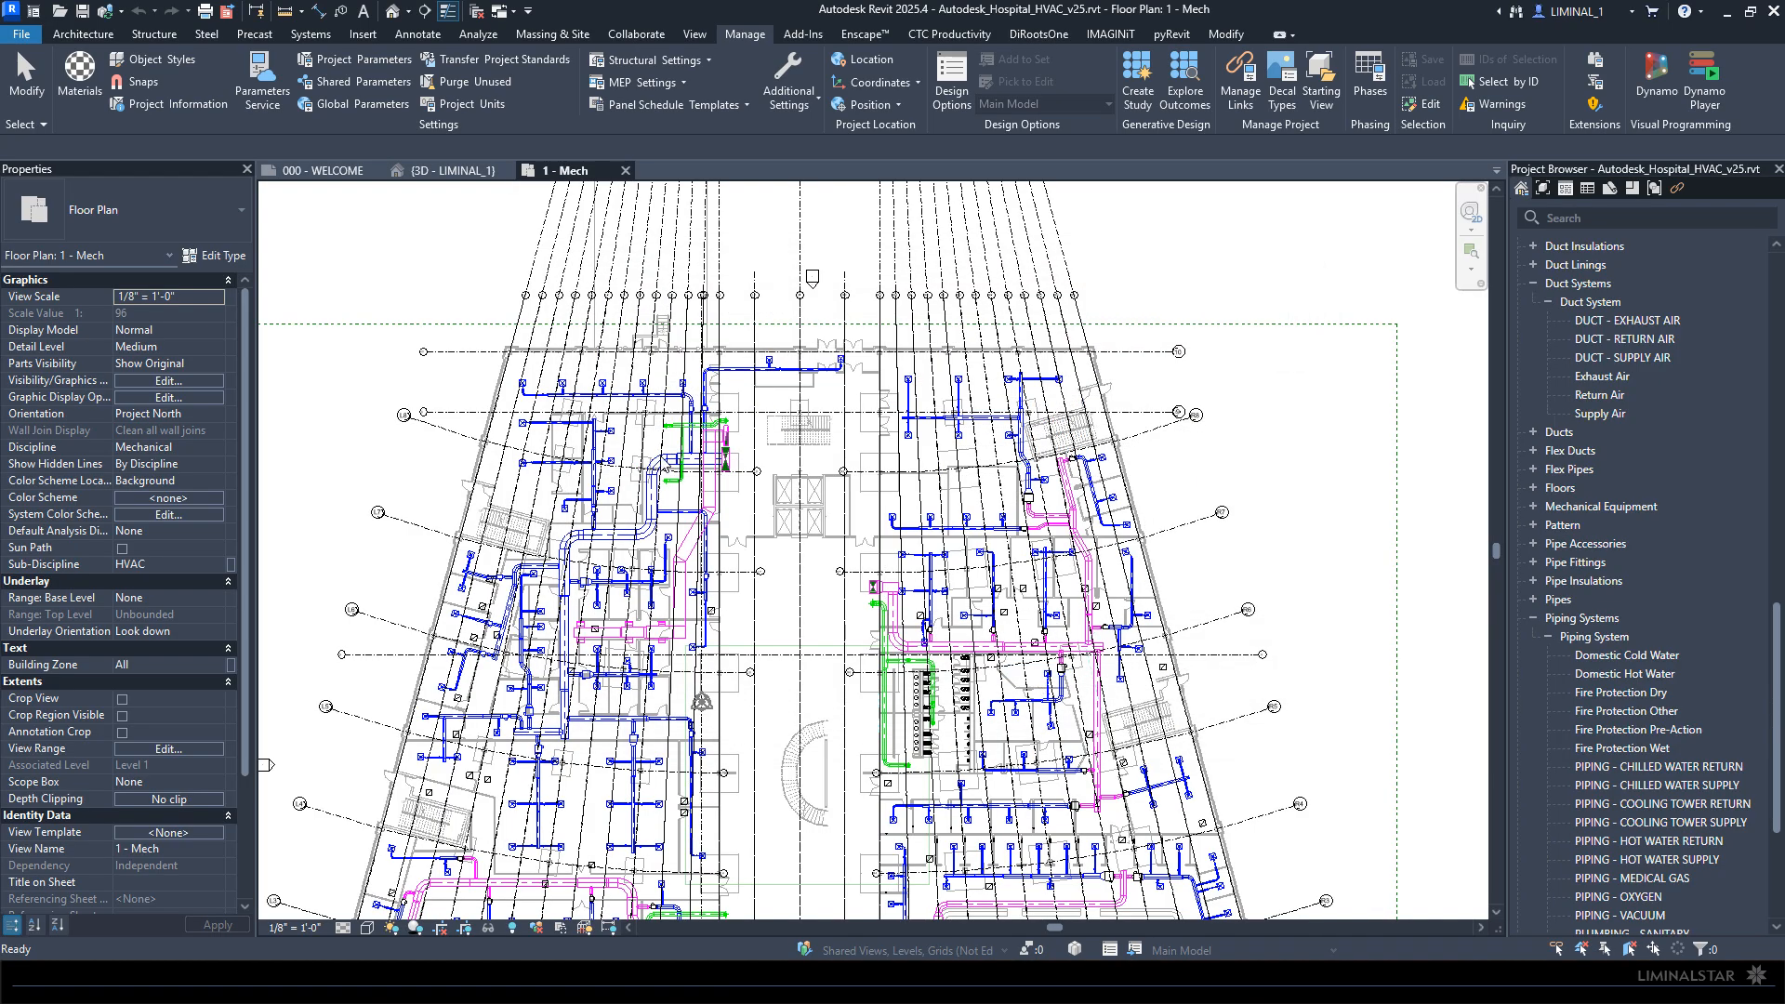
Step: Set the 1 - Mech floor plan's phase filter to Show Complete - Black
scroll(207, 822, "down", 4)
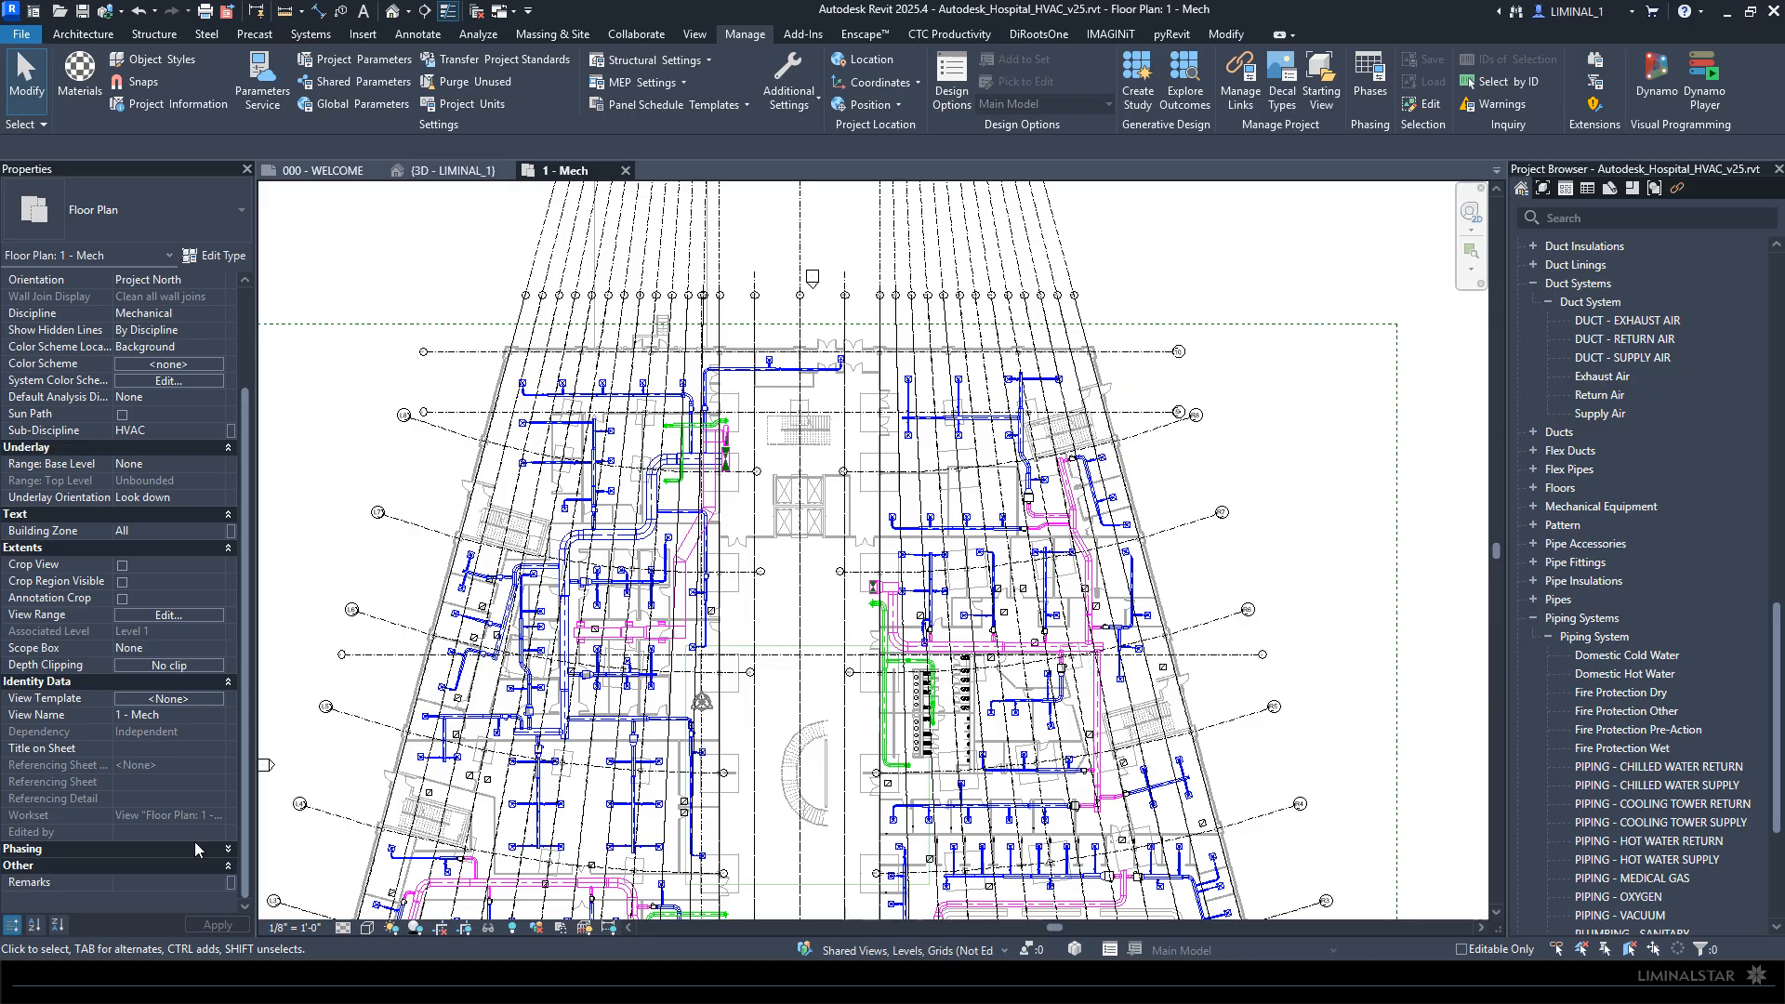
left_click(192, 843)
left_click(186, 865)
left_click(221, 866)
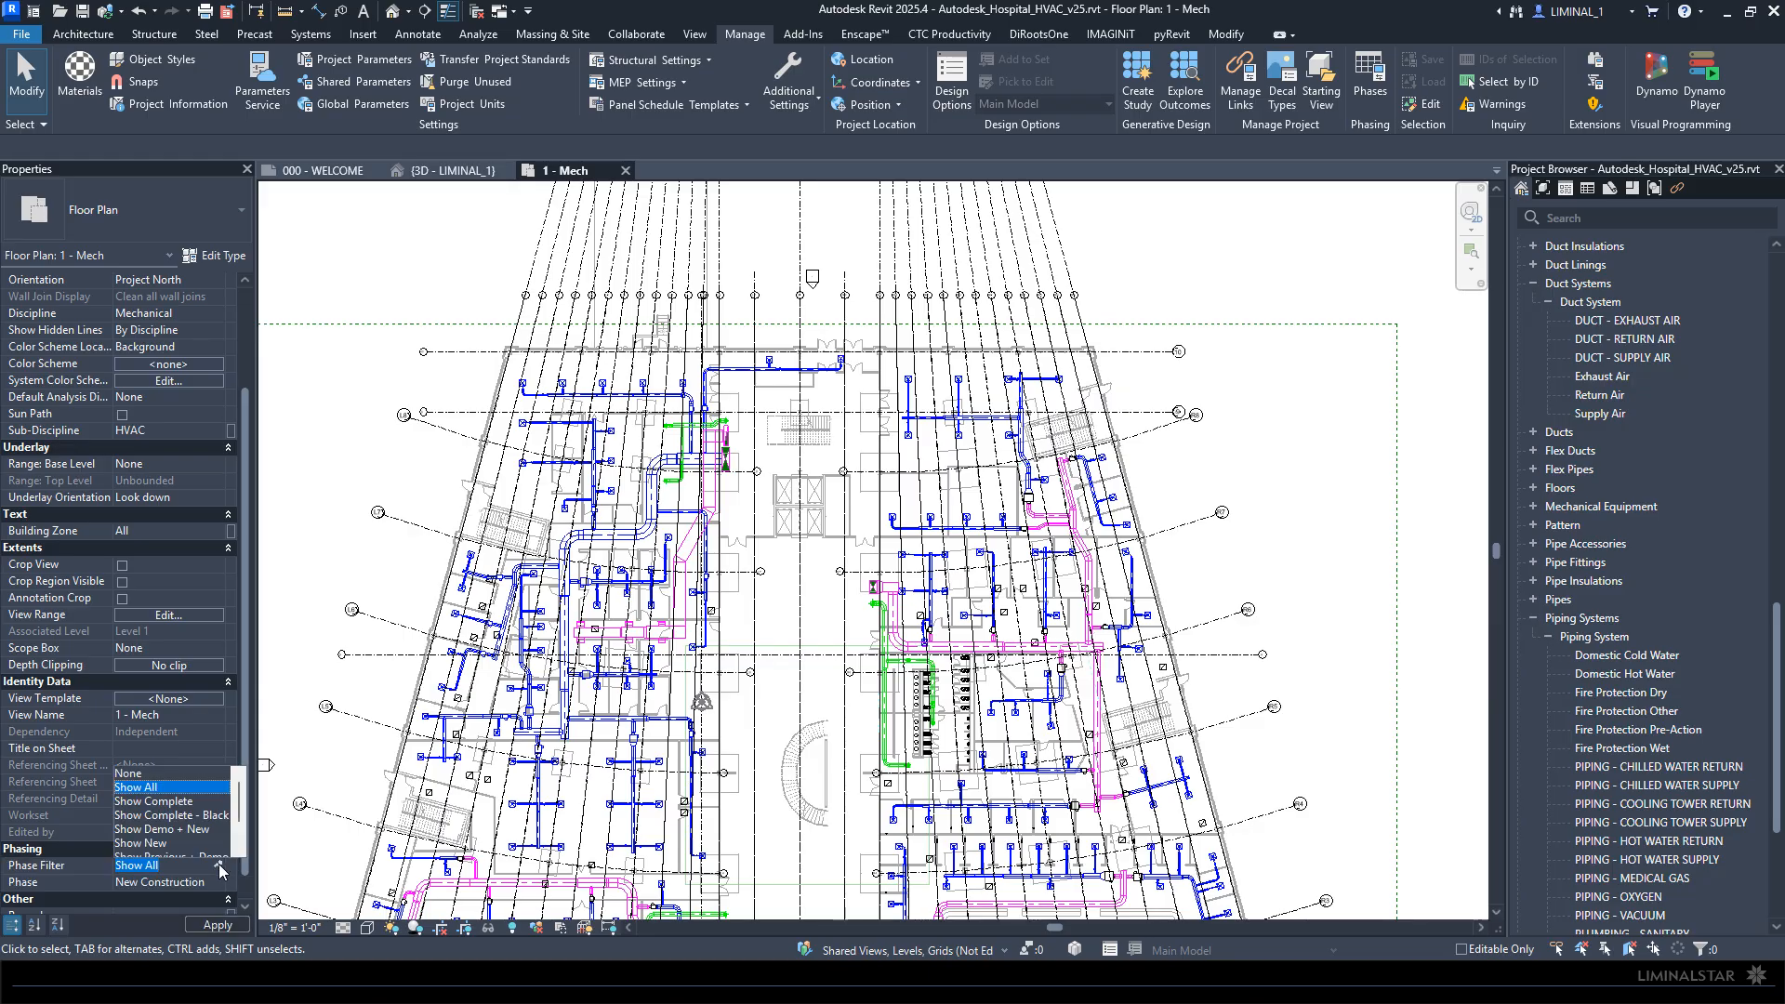
left_click(171, 815)
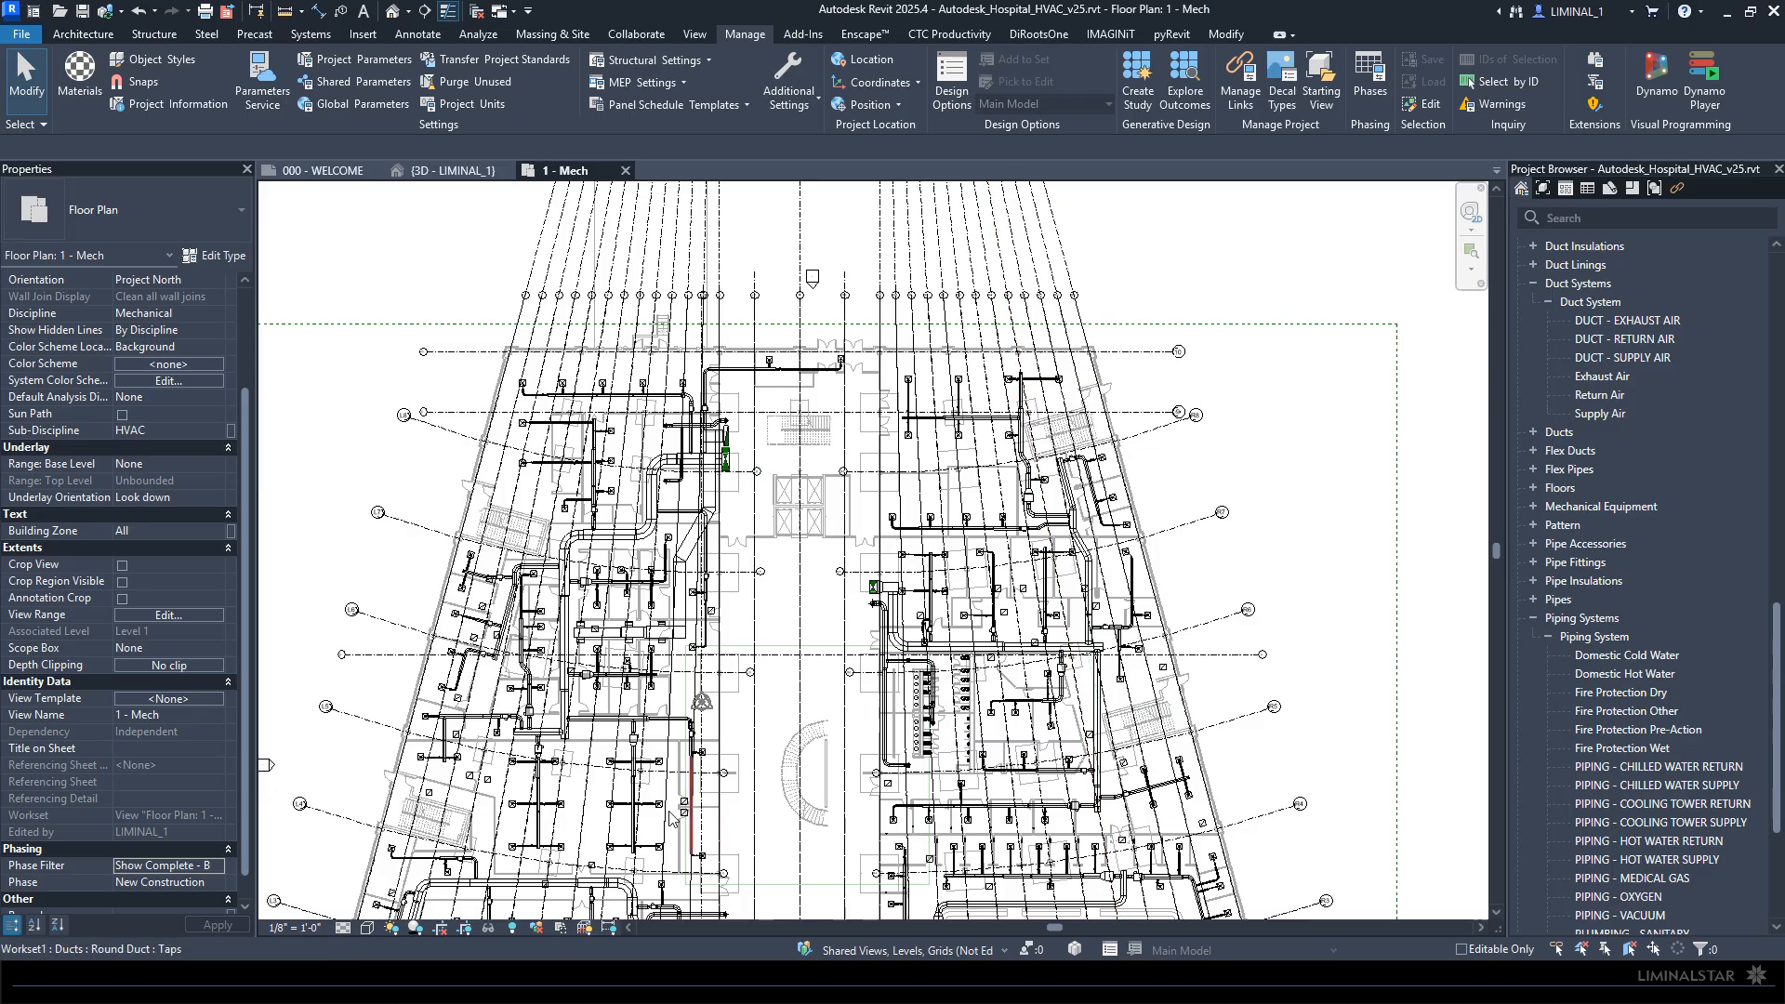
Step: Inspect the green-filled return air duct riser near grid L8 and its properties
scroll(748, 423, "up", 8)
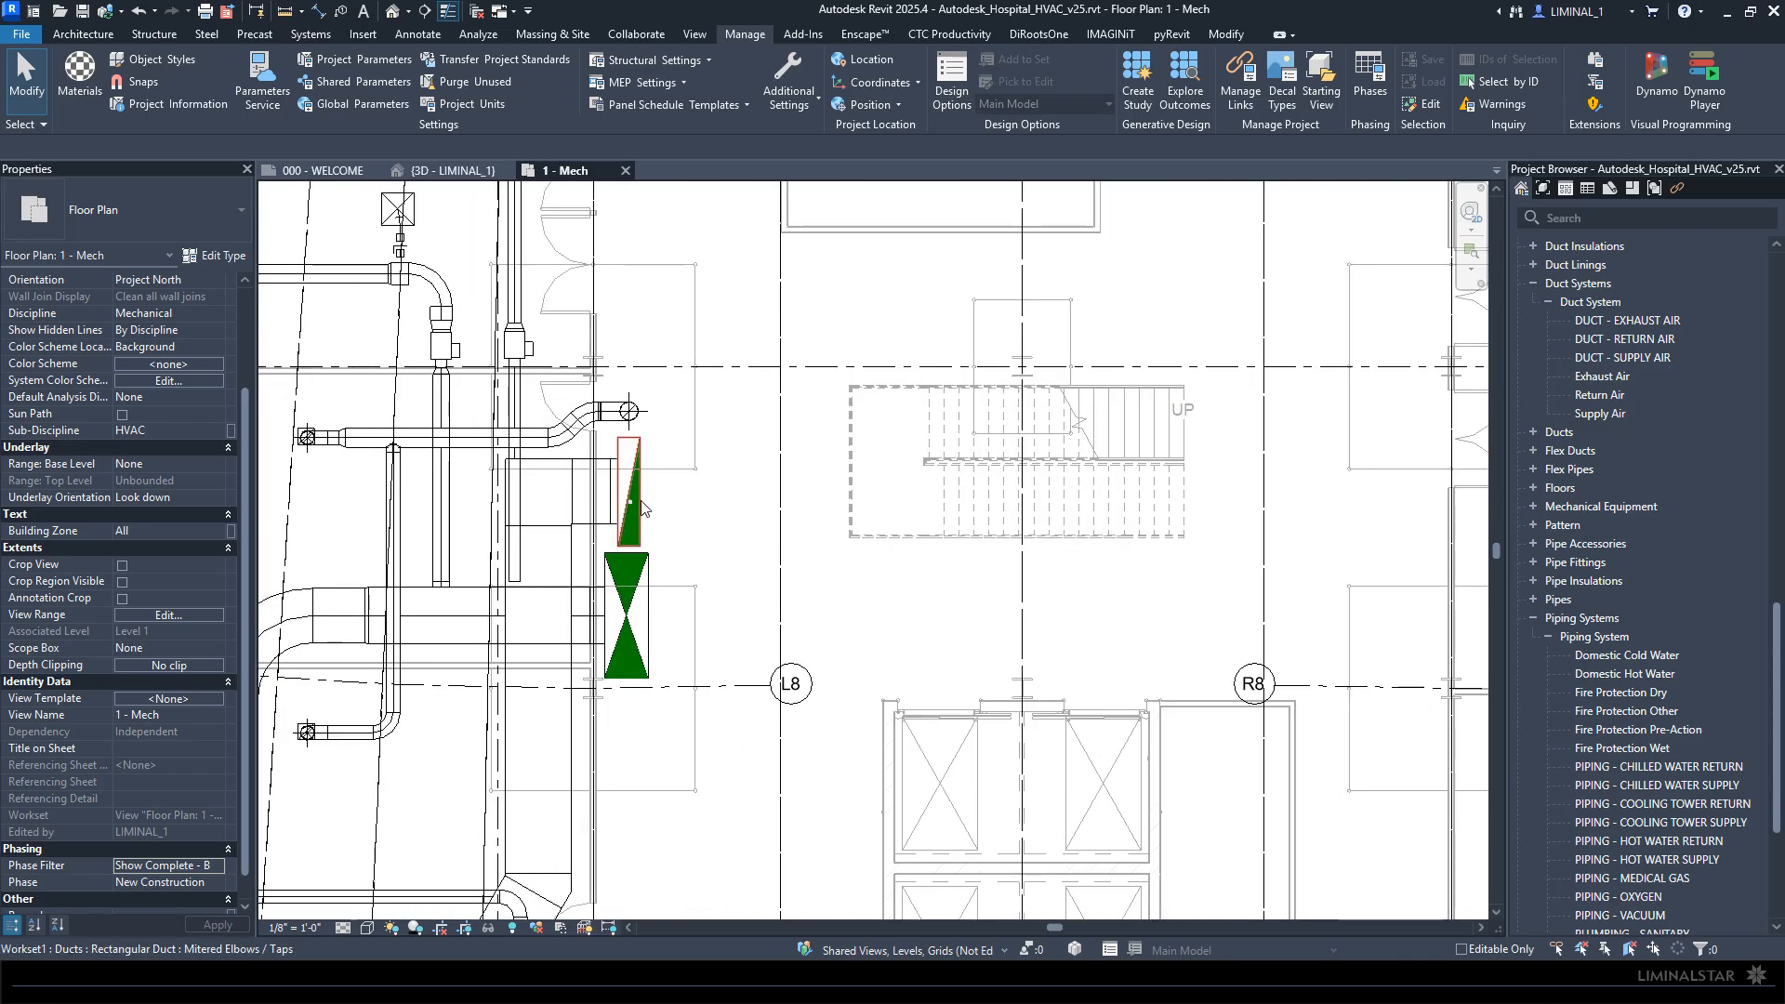
left_click(640, 507)
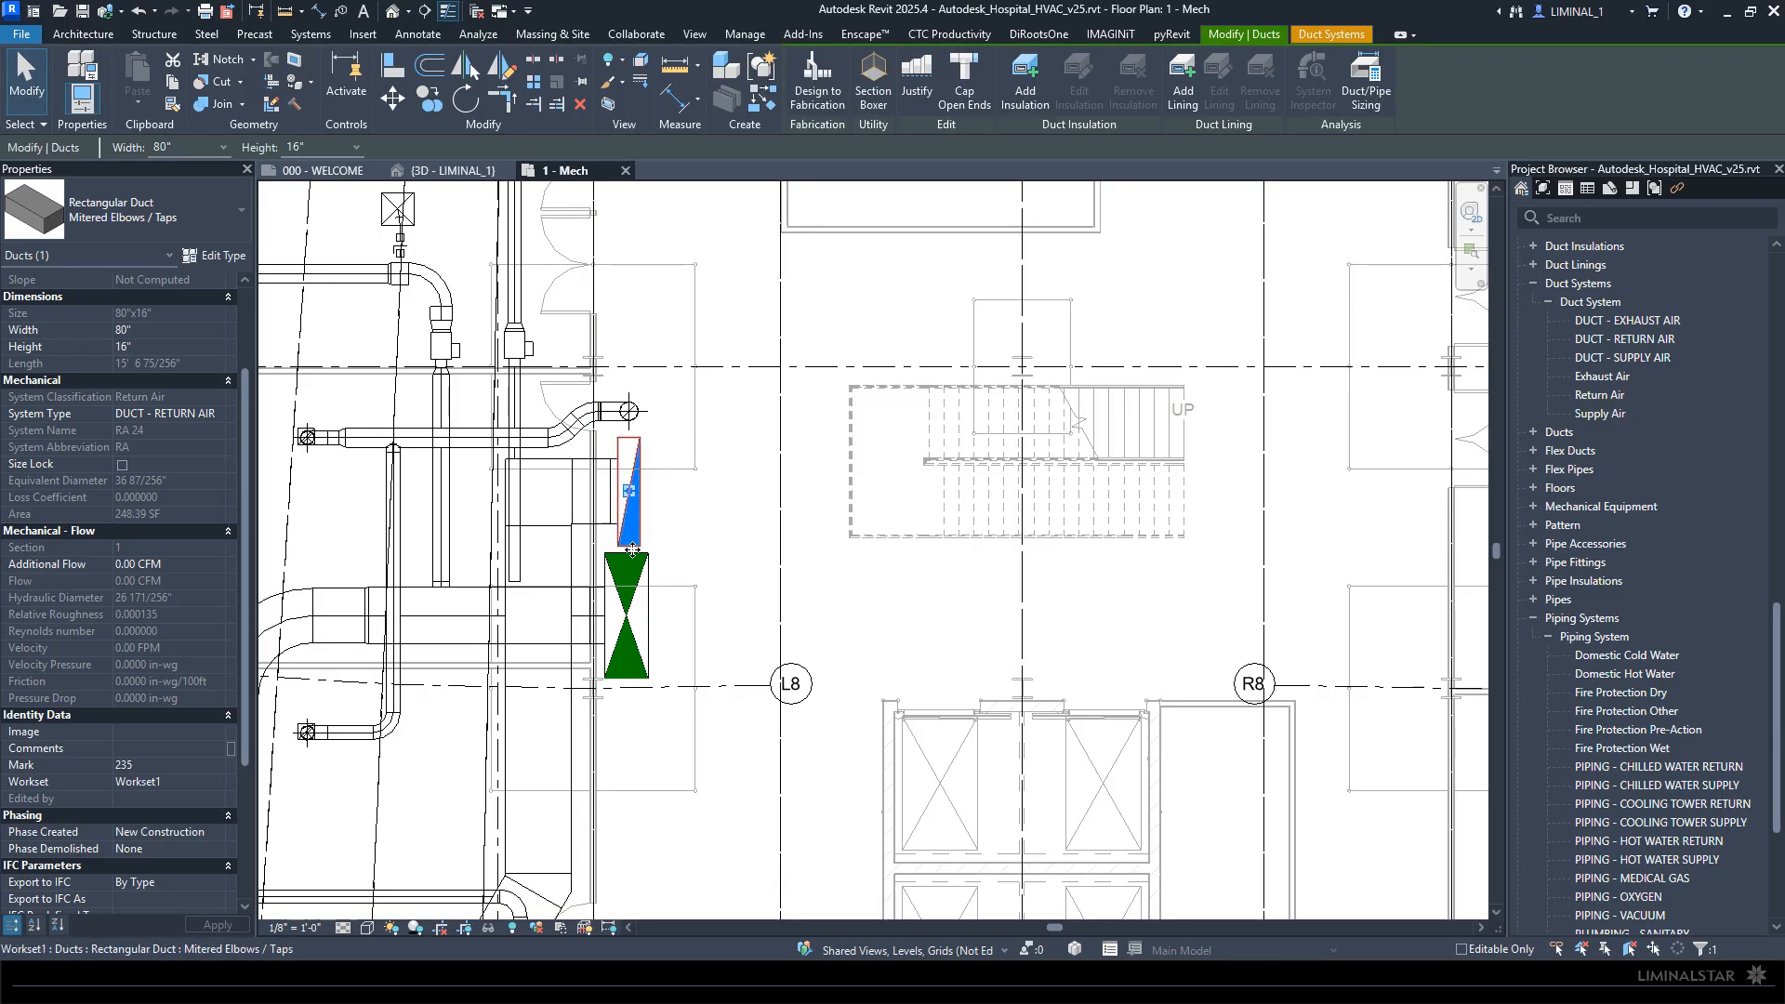
key("Escape")
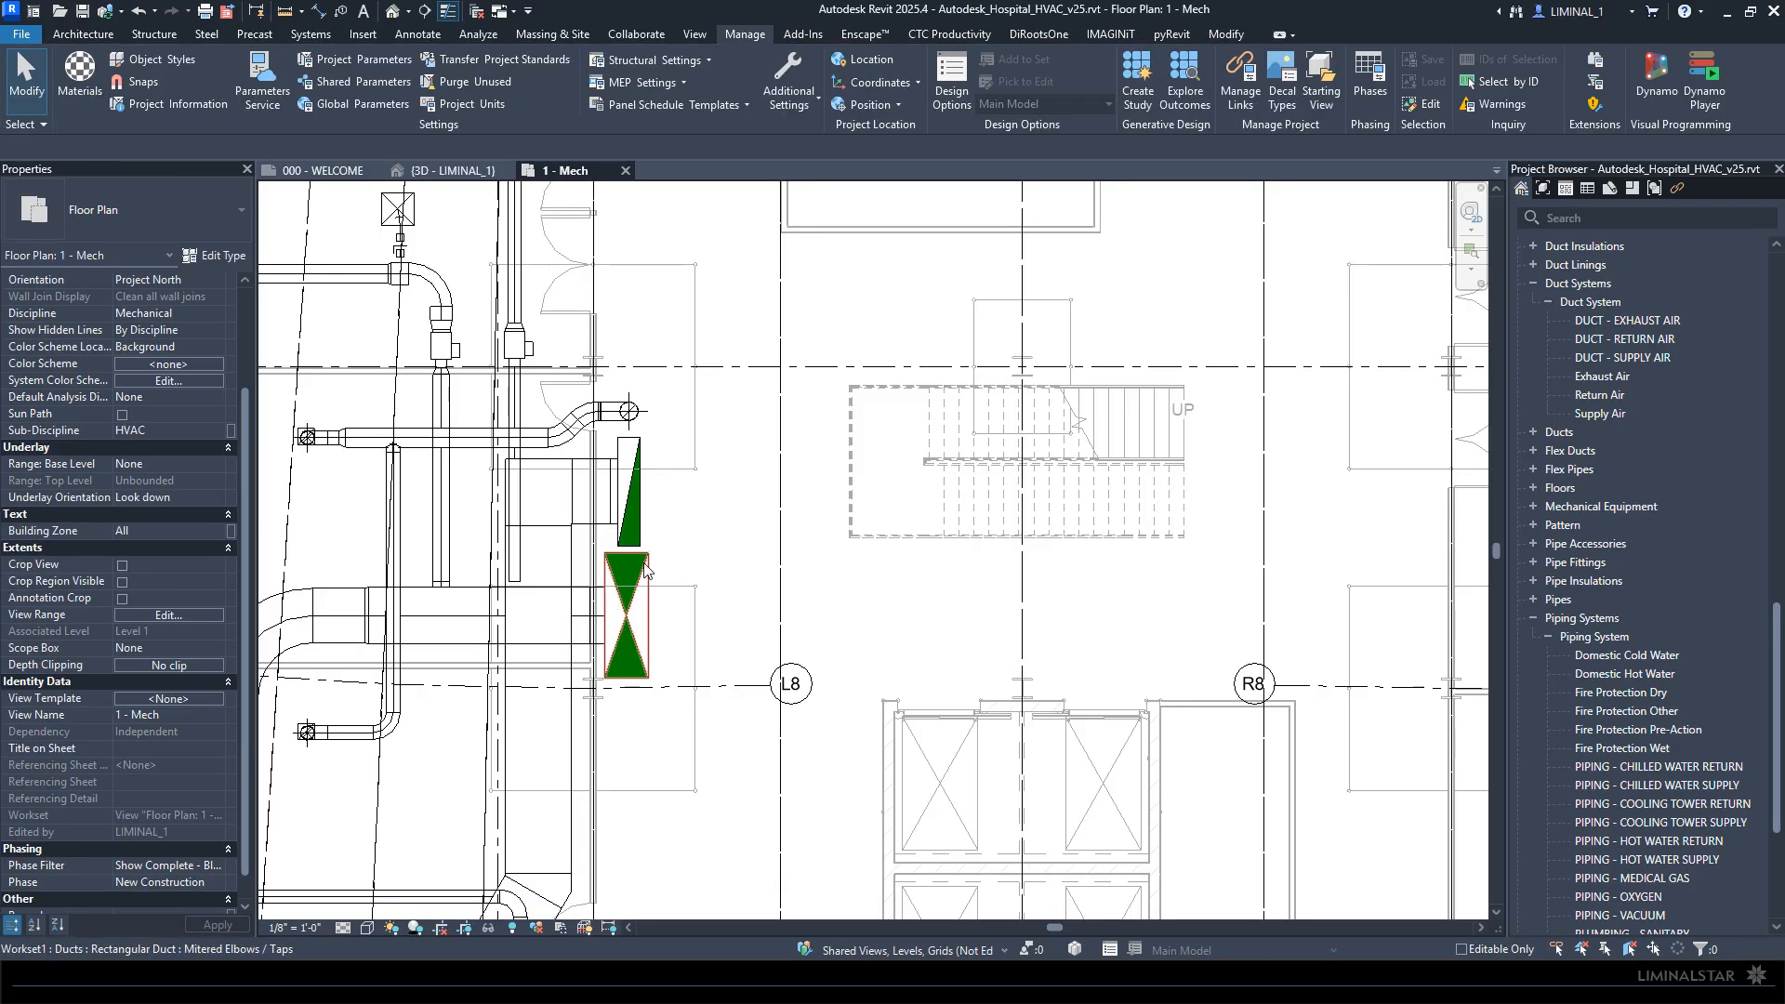
scroll(646, 569, "down", 5)
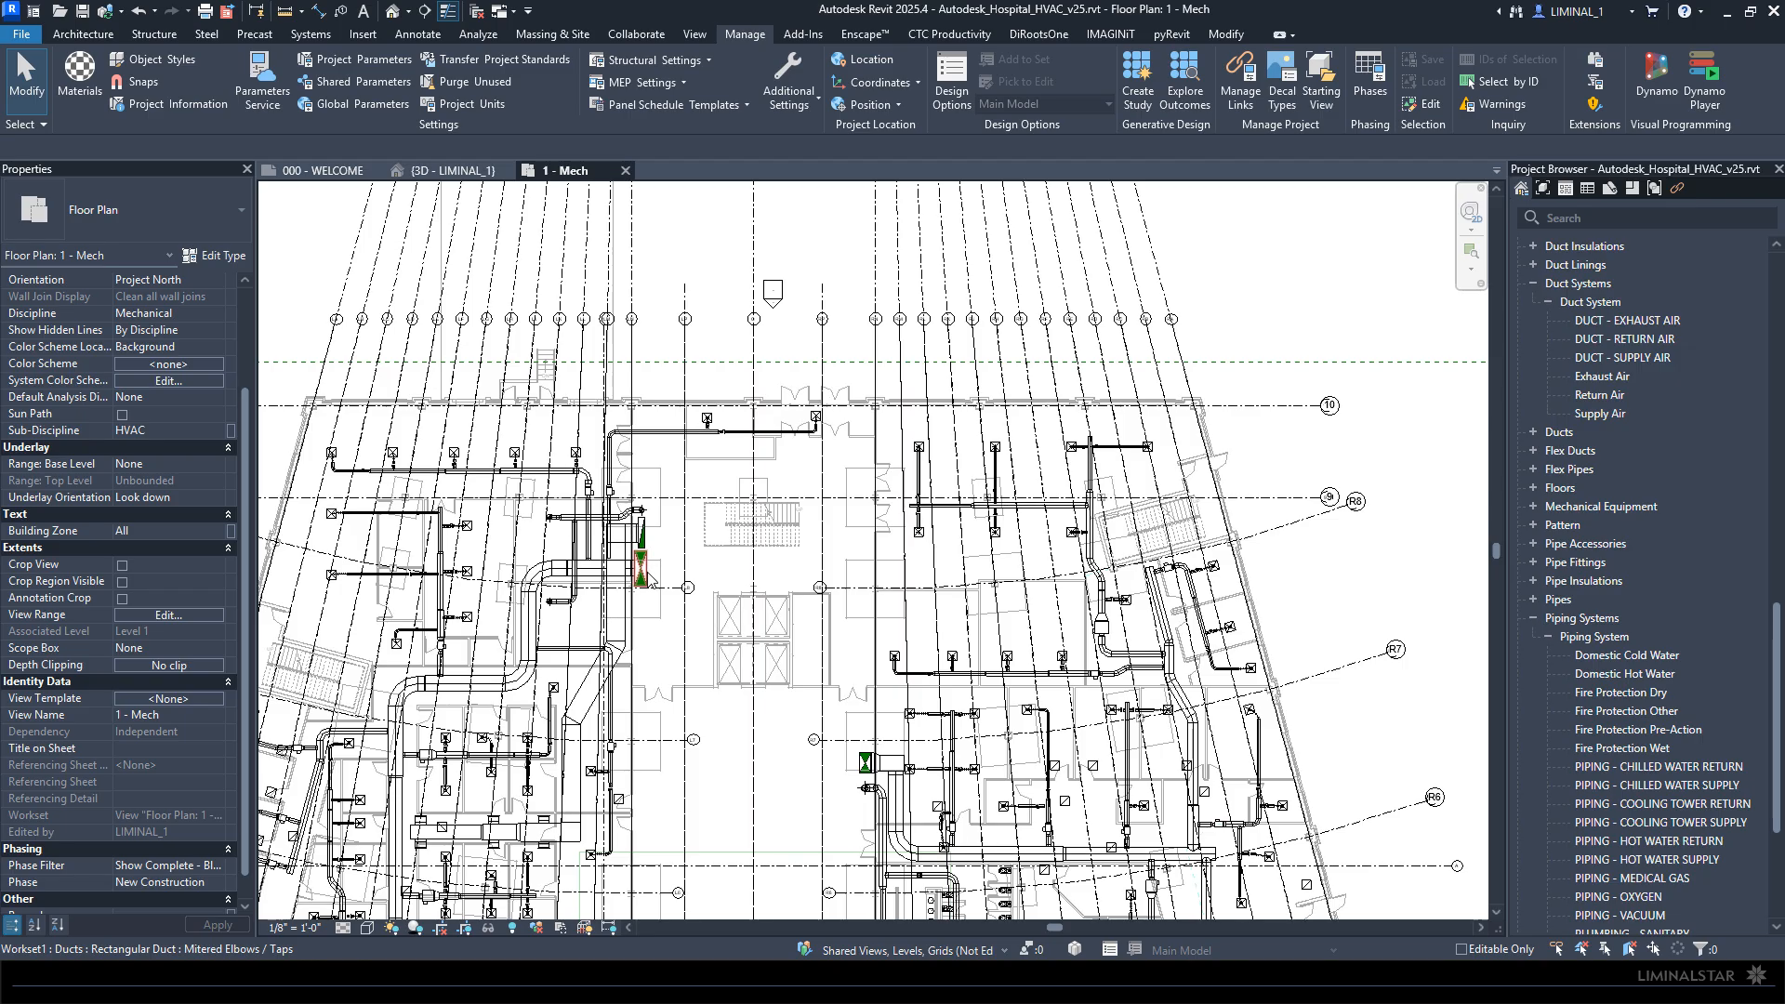
Step: Open the Object Styles and expand the Ducts category to show its Center line, Drop and Rise subcategories
left_click(128, 62)
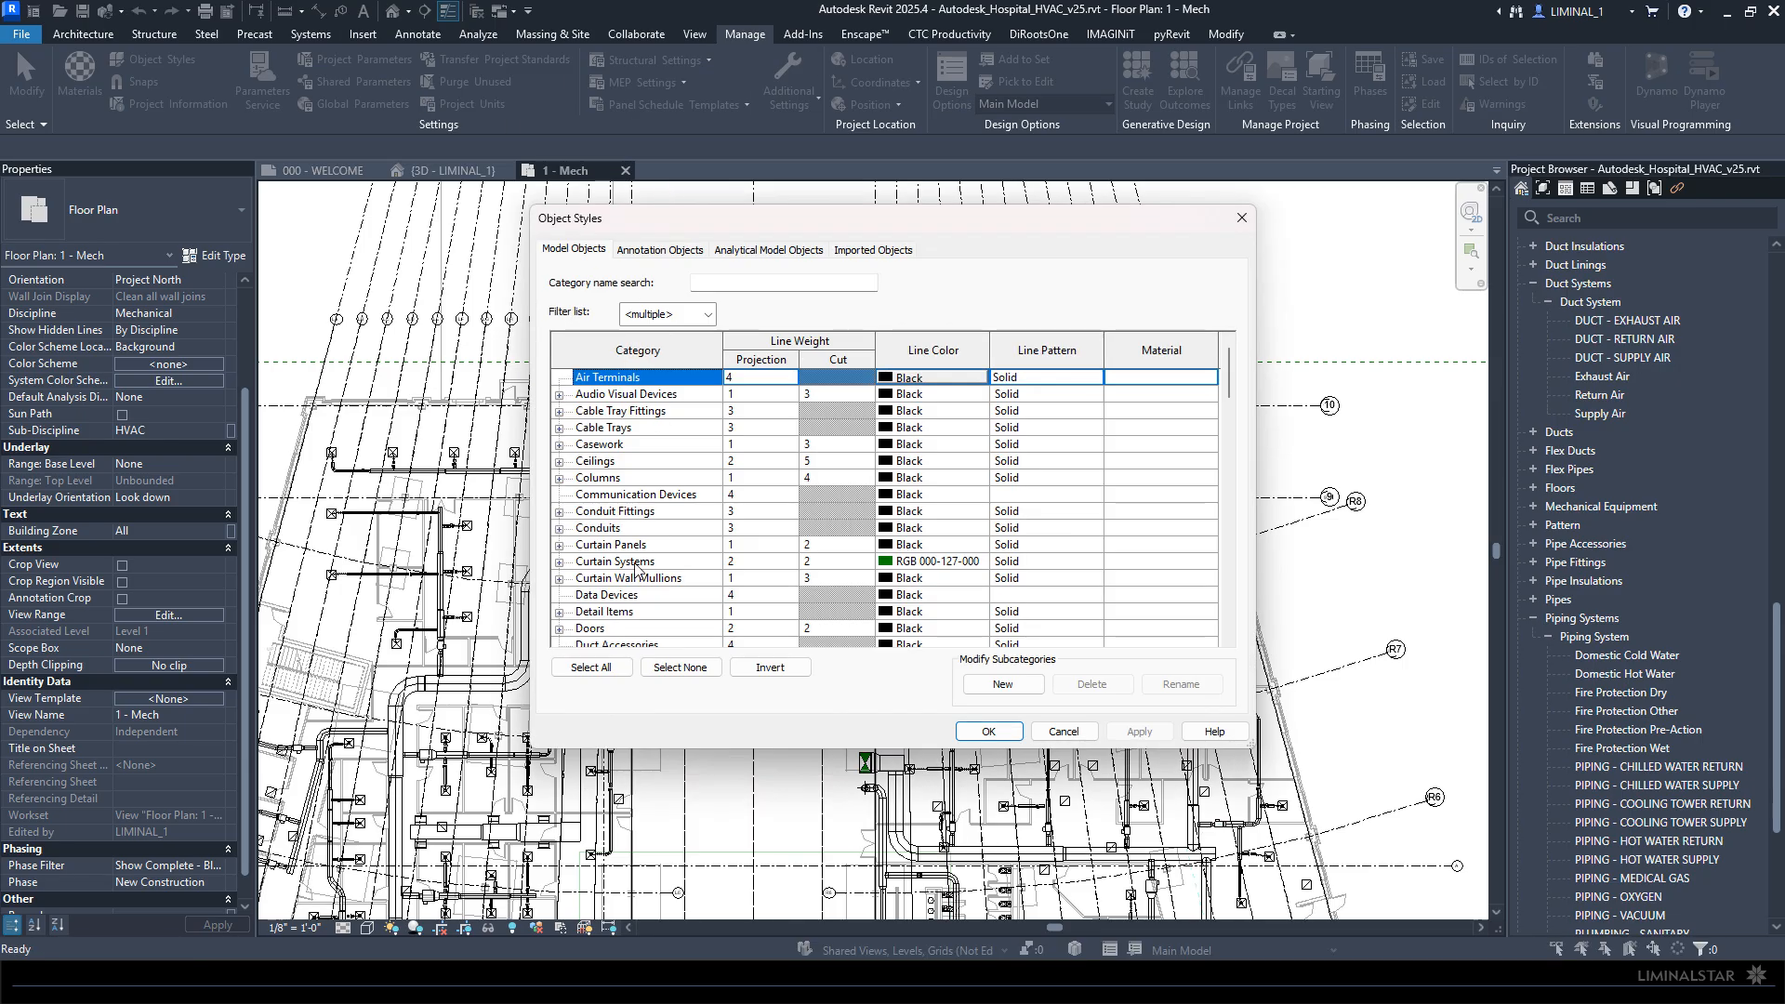
left_click(635, 563)
left_click(609, 595)
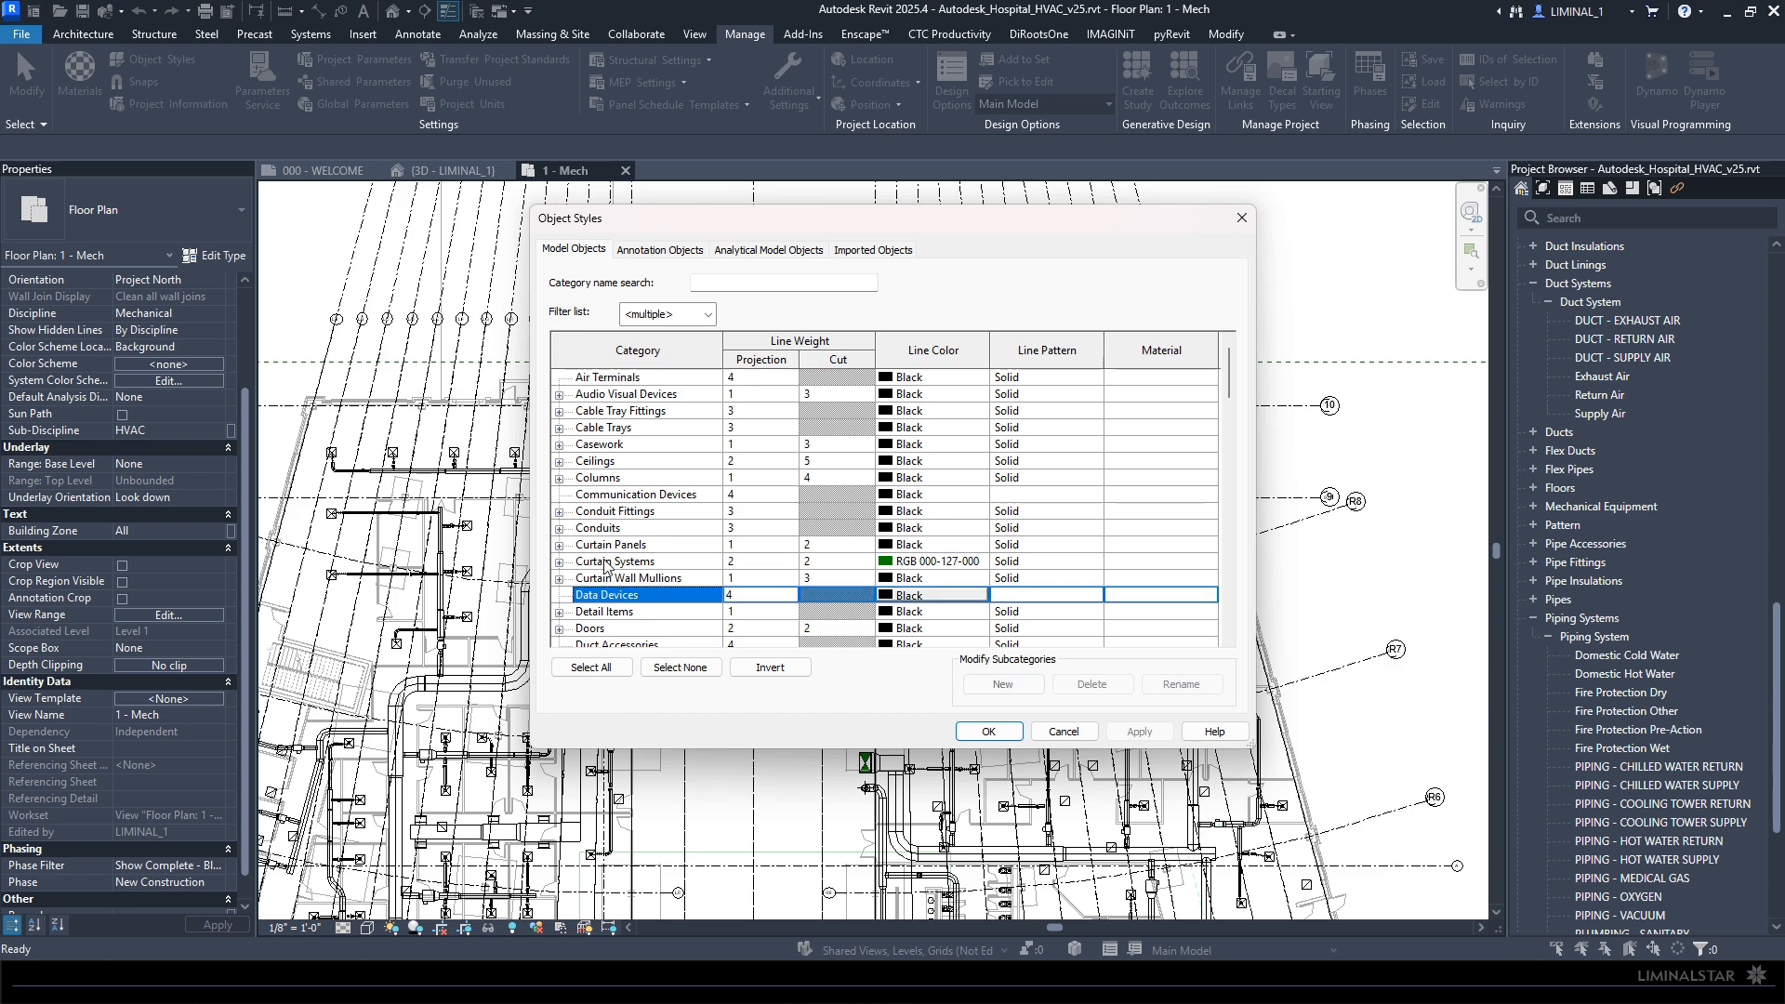
scroll(602, 564, "down", 2)
scroll(596, 600, "down", 1)
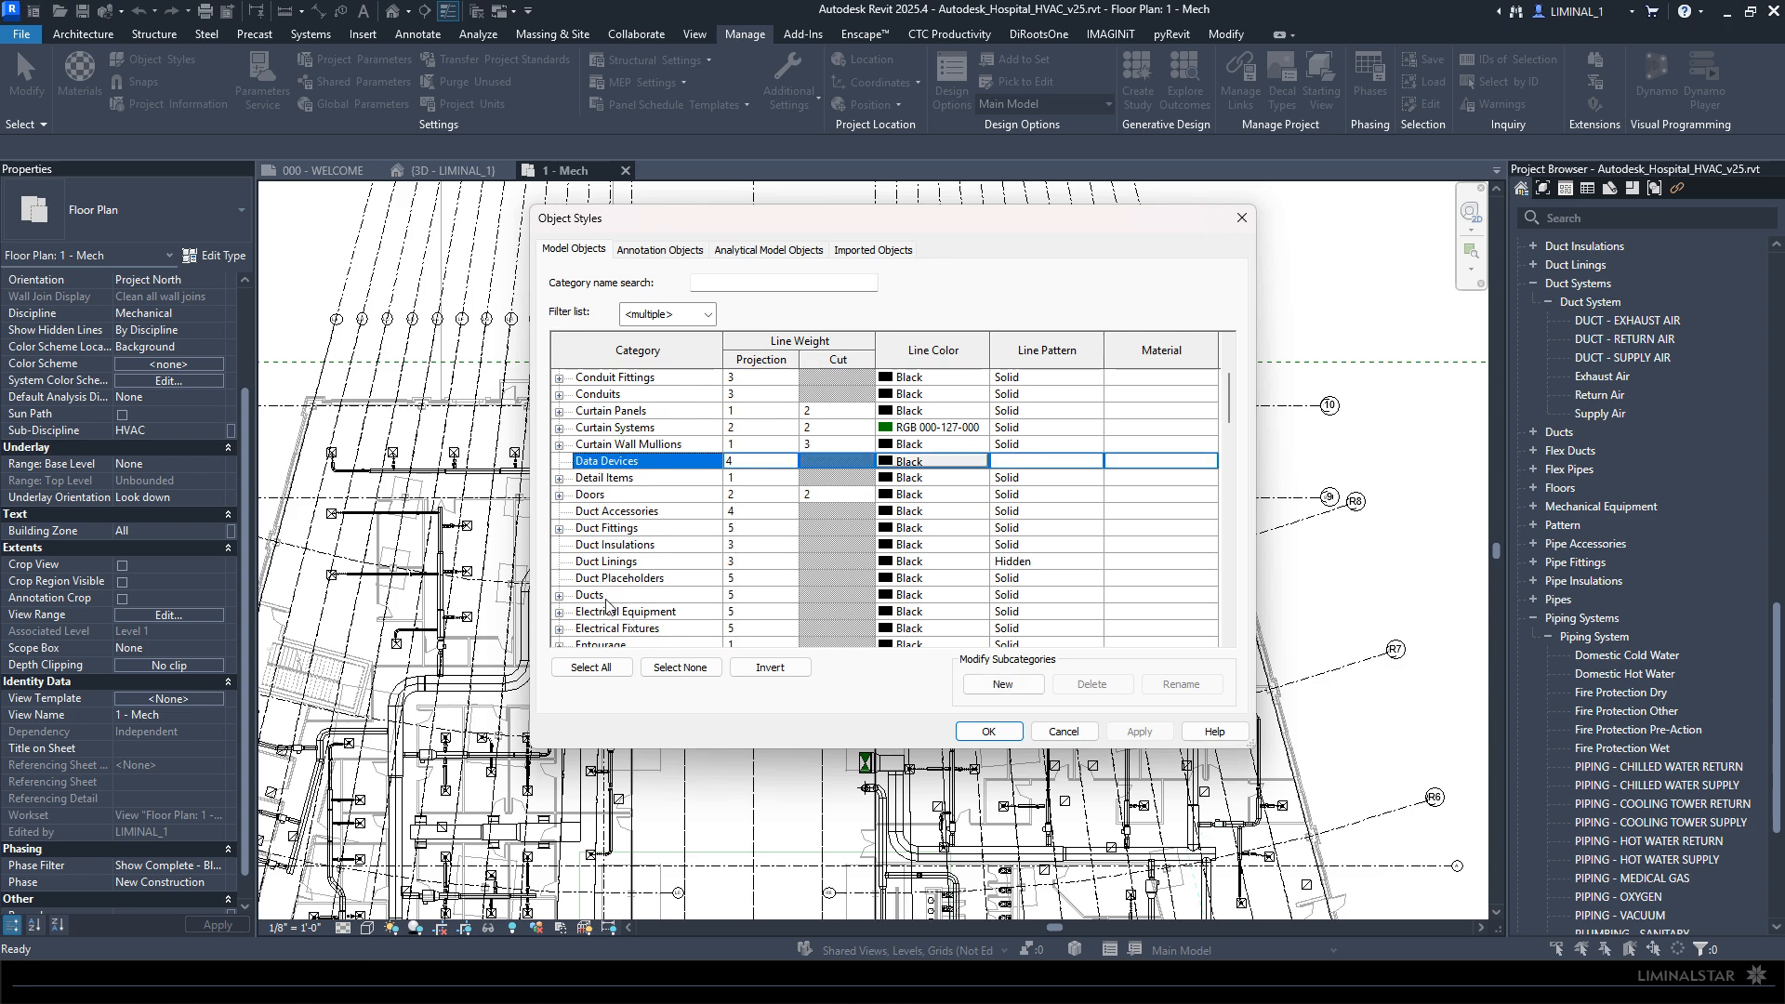
left_click(609, 599)
left_click(559, 595)
scroll(683, 556, "down", 1)
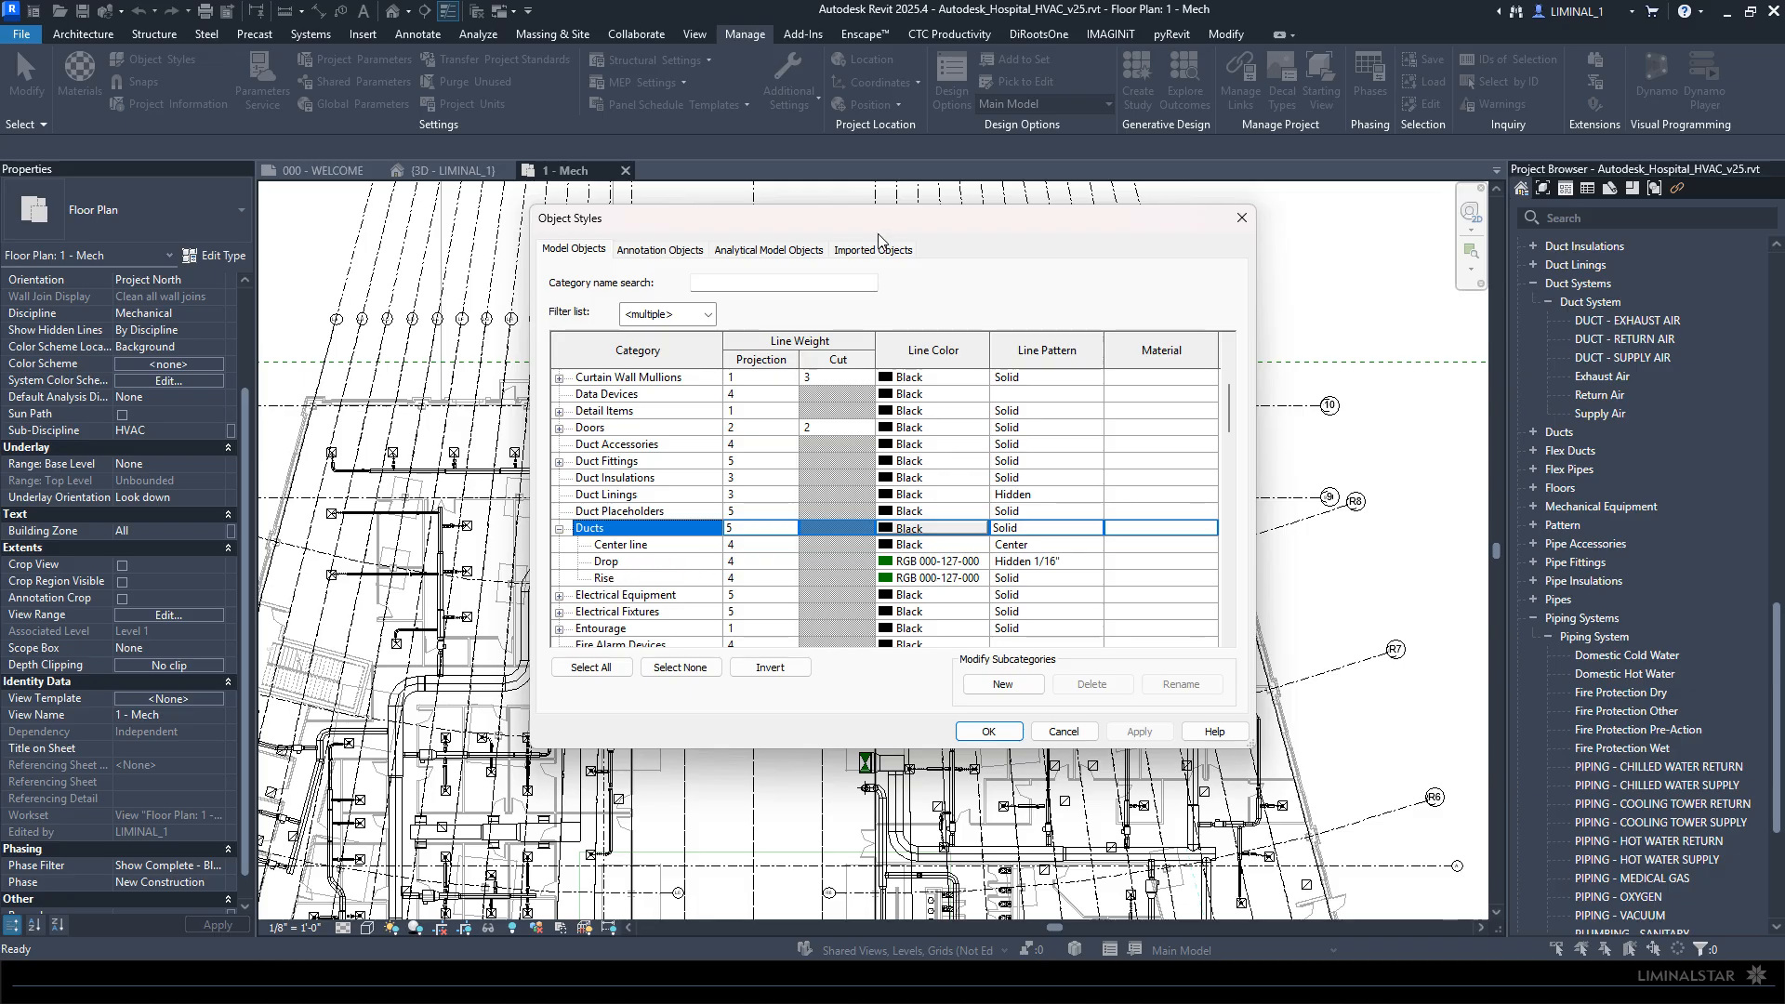
Step: Change the line color of the Ducts Drop and Rise subcategories to RGB 255-000-128 and accept the object styles
left_click_drag(878, 232, 1096, 232)
left_click_drag(1161, 565, 1158, 577)
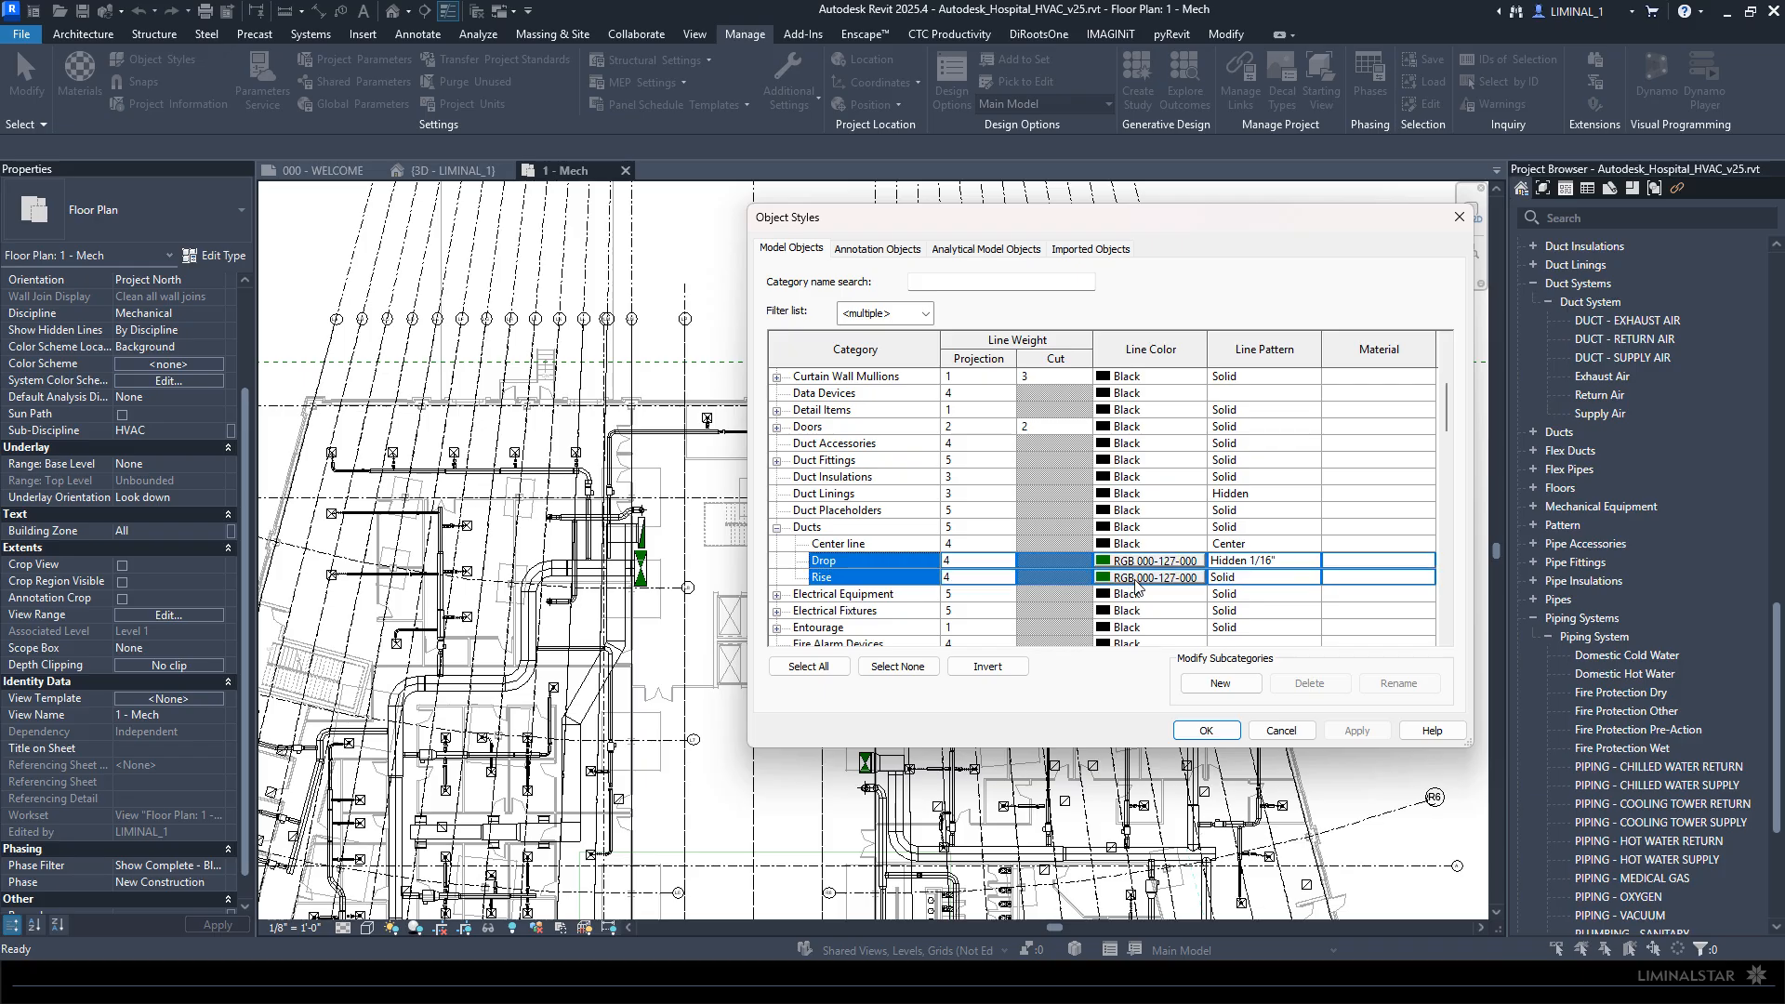
left_click(1136, 566)
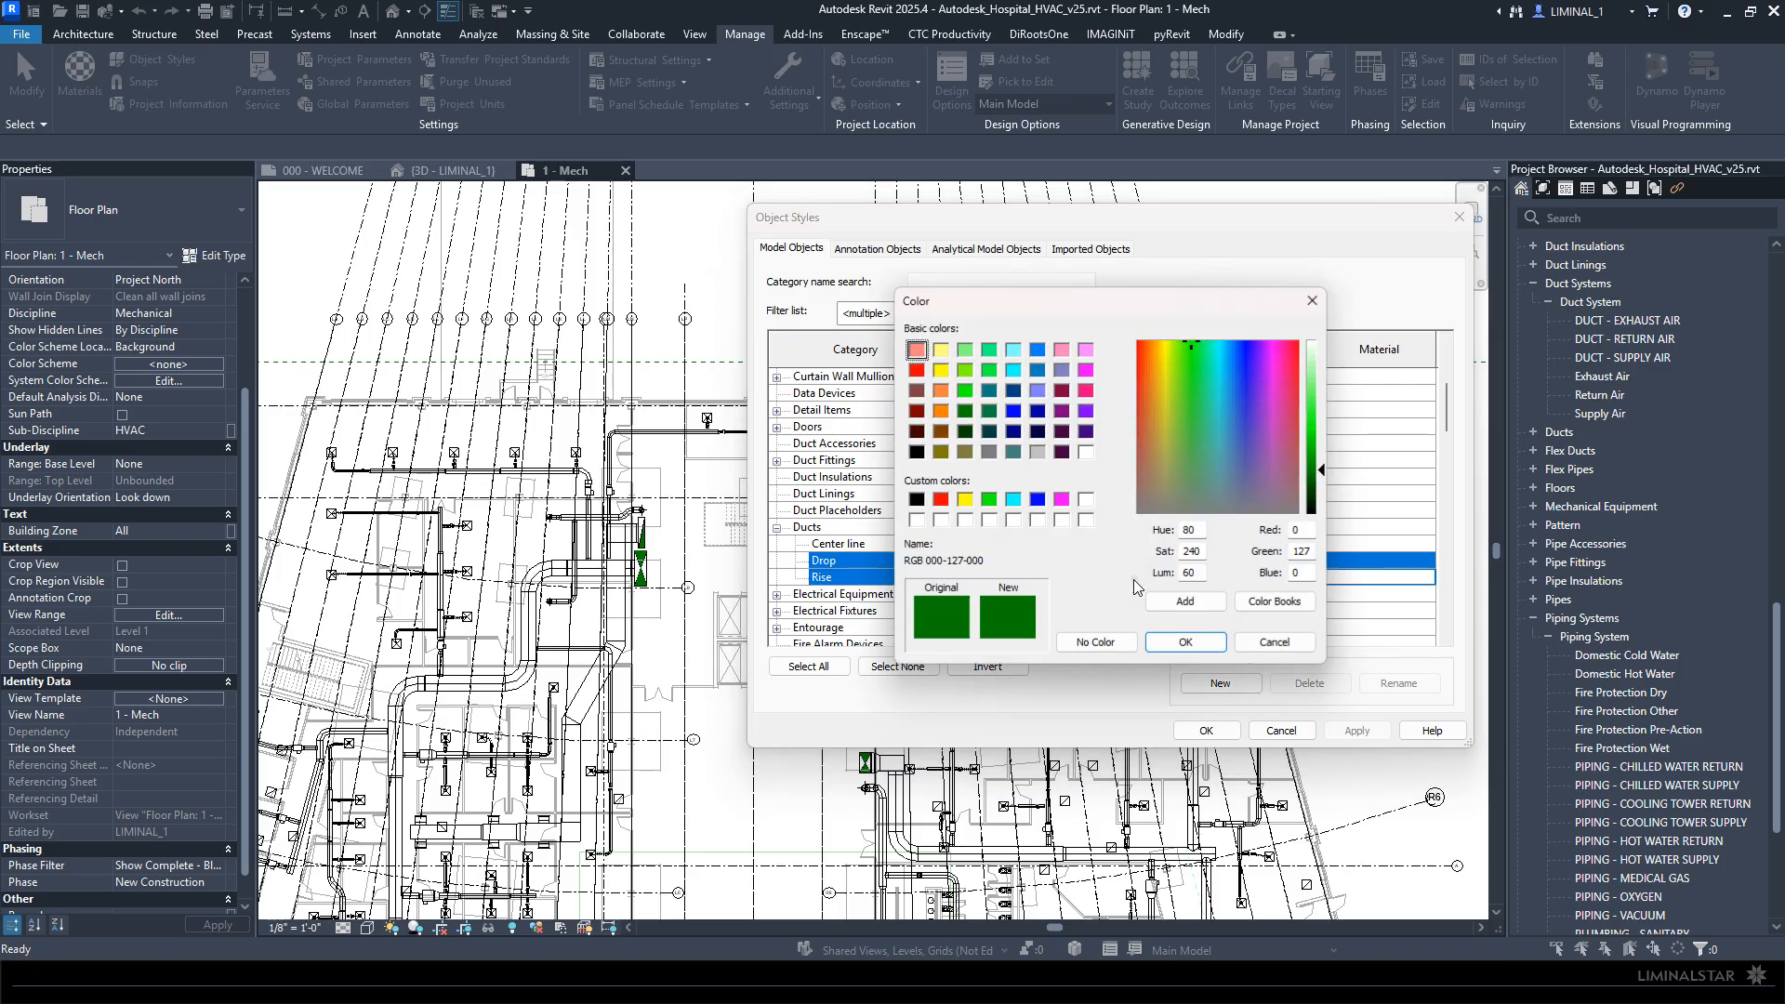
left_click(1085, 390)
left_click(1185, 643)
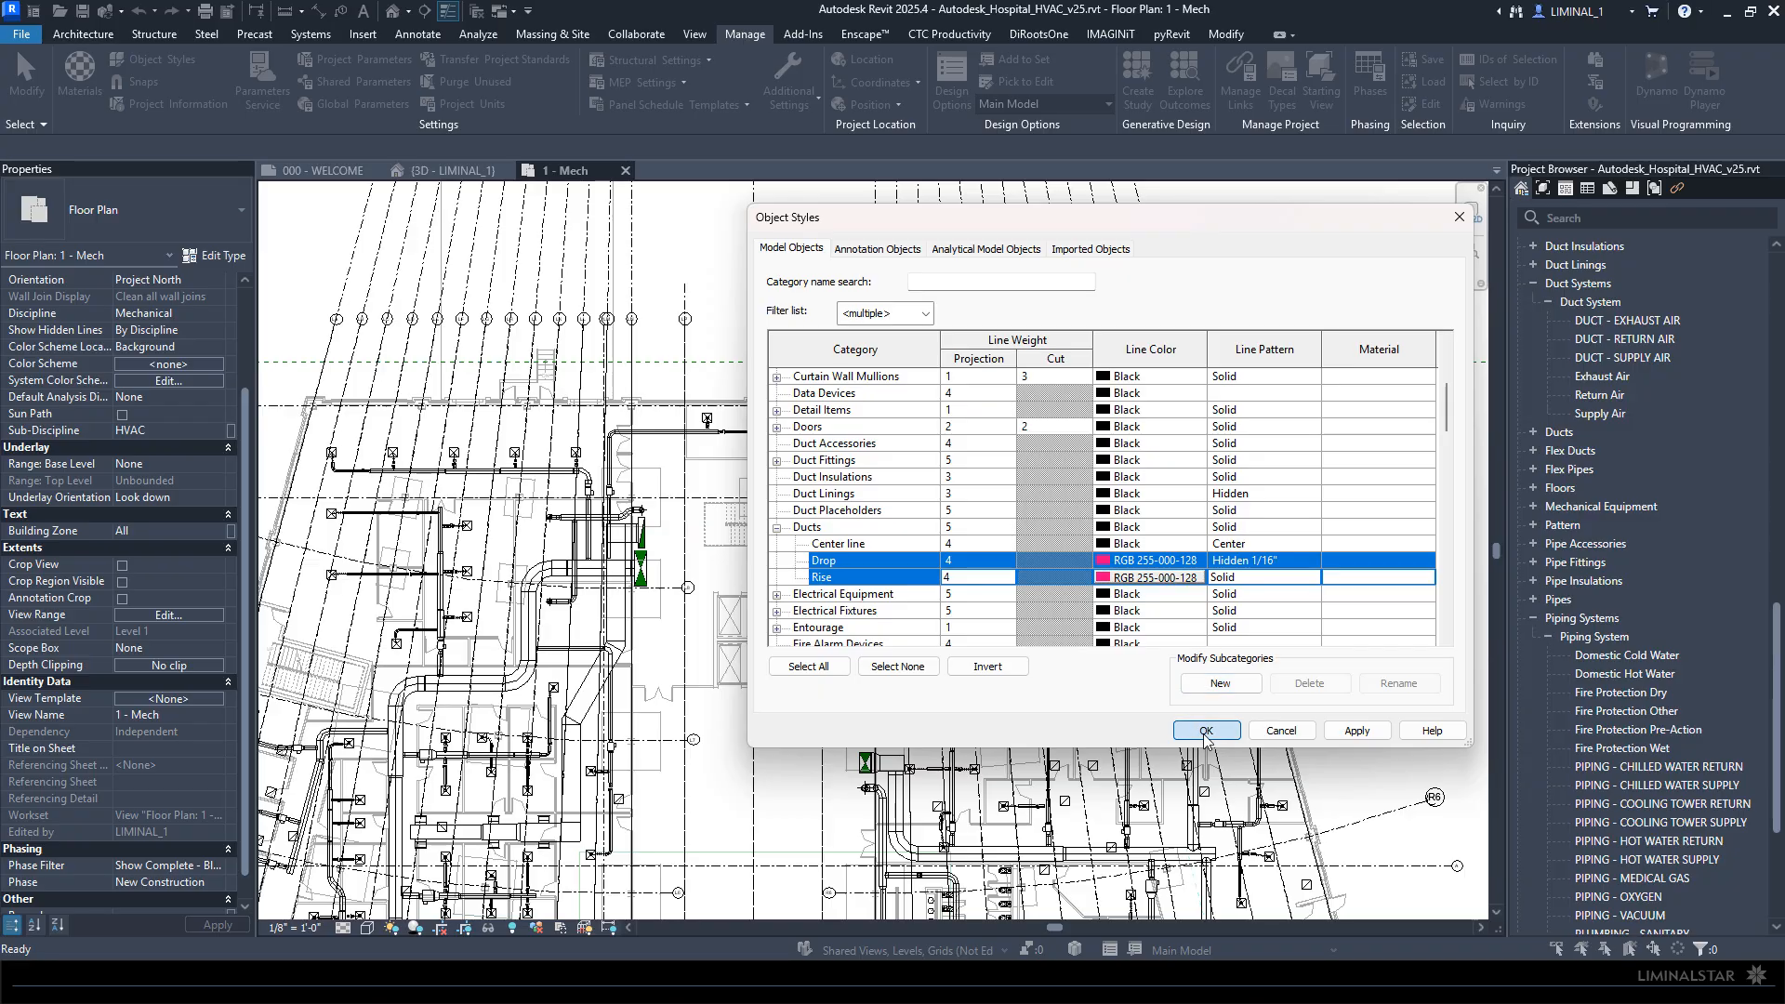
left_click(1206, 731)
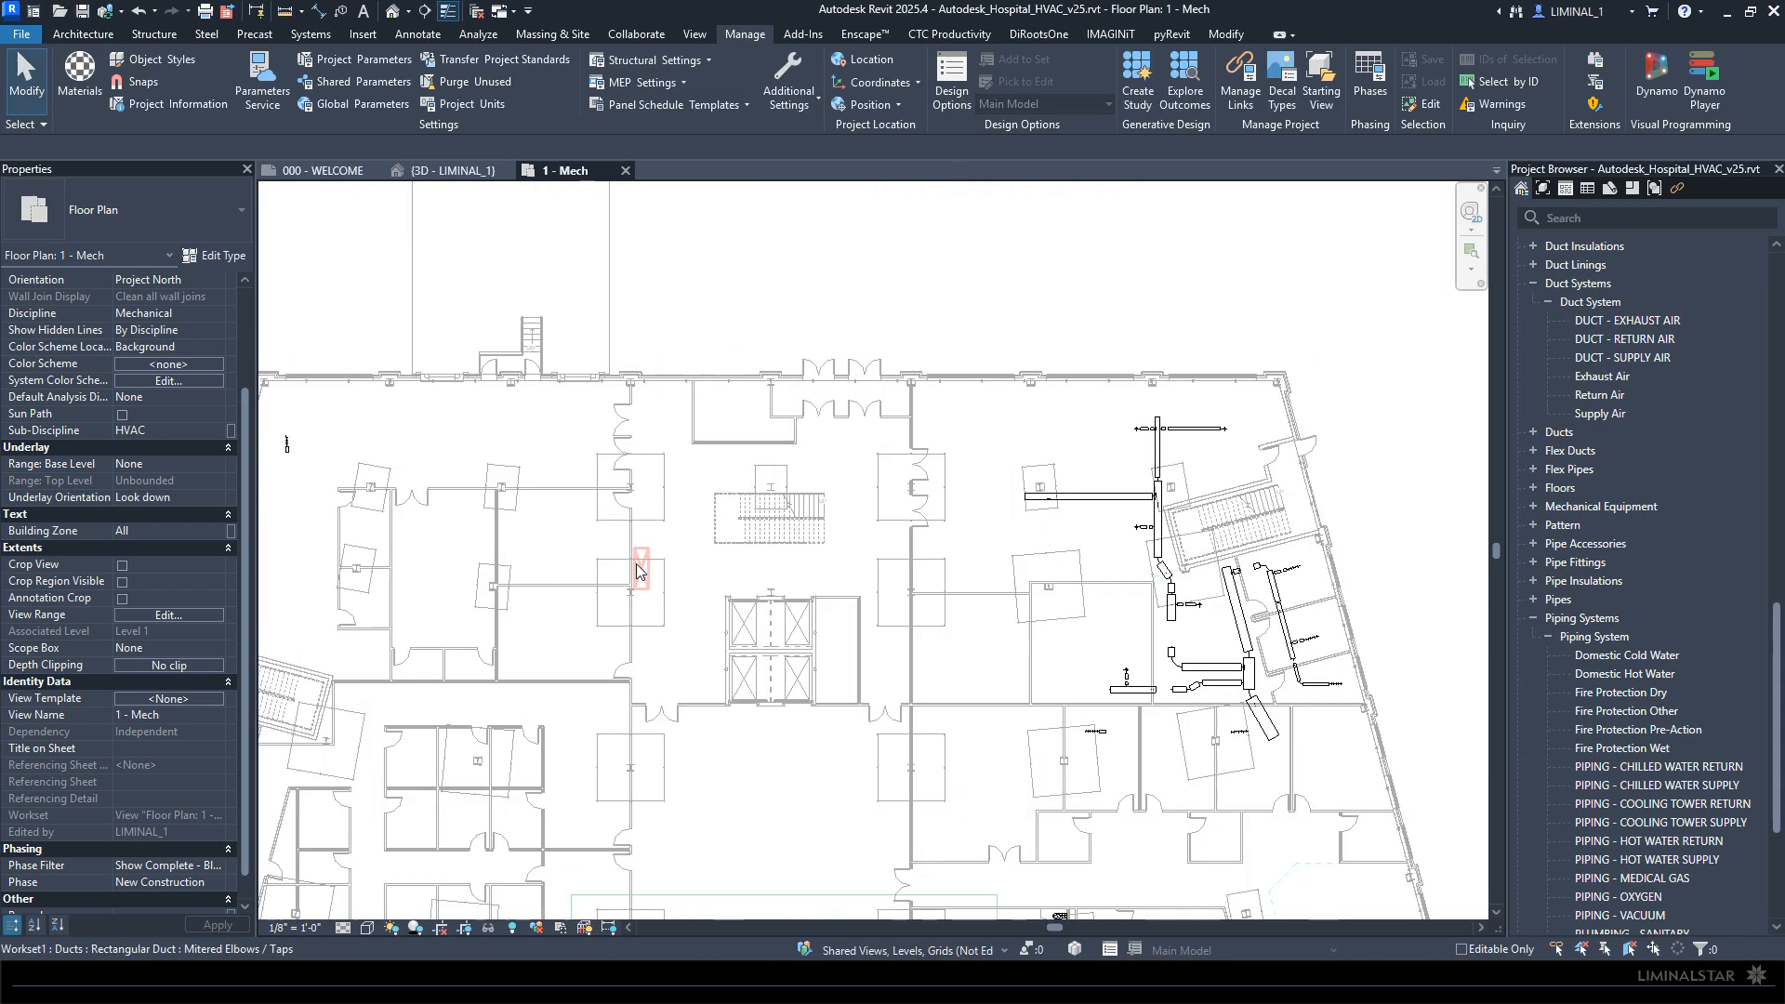
Step: Check the type properties and routing preferences of the supply air duct riser near grid L8, and return to the overall floor plan
scroll(636, 571, "up", 5)
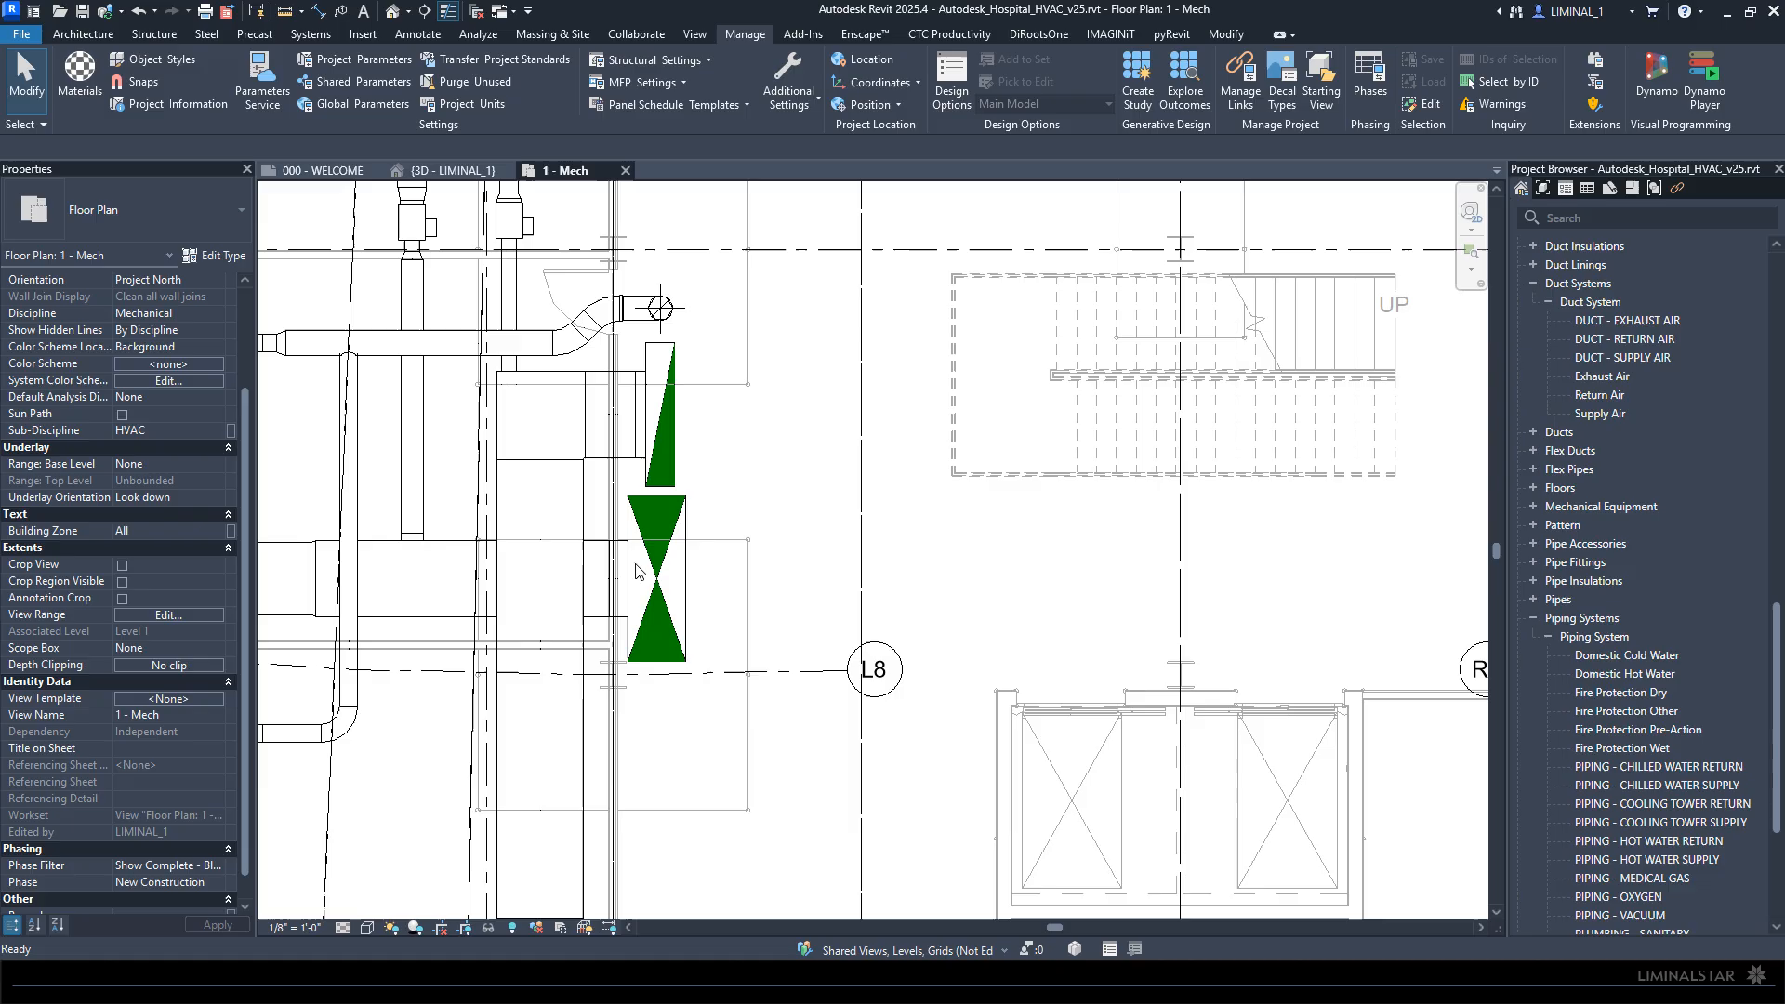
left_click(676, 529)
left_click(214, 254)
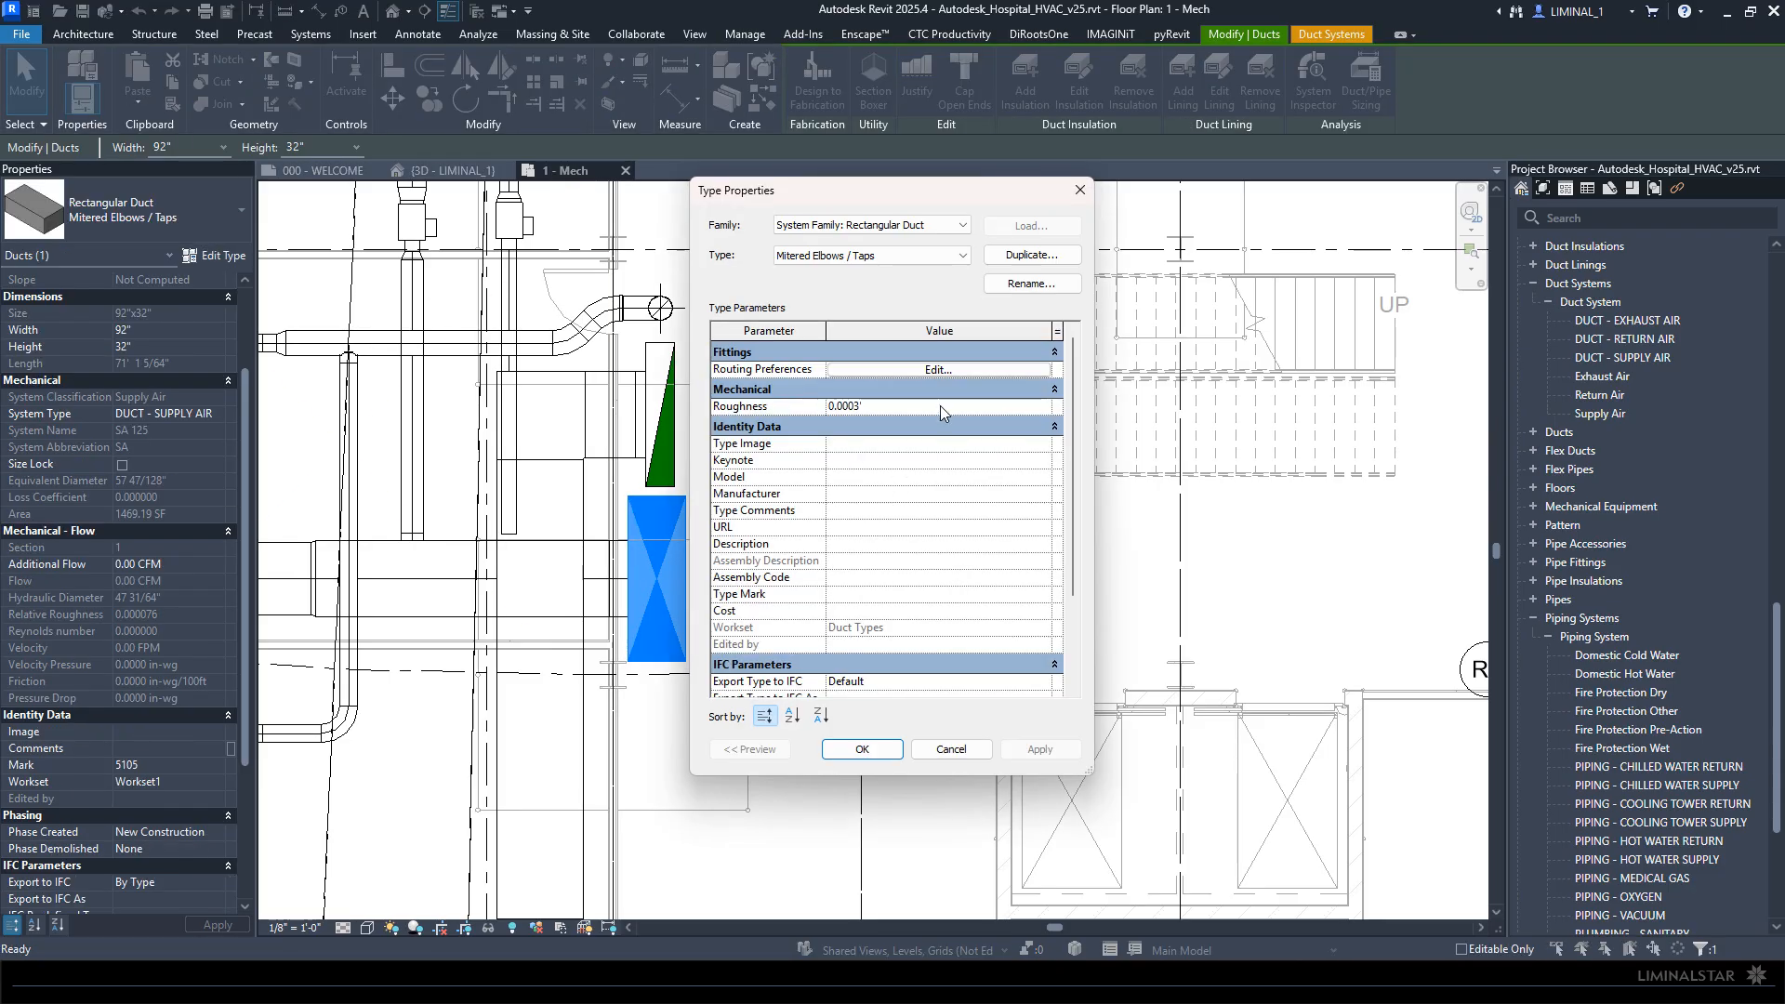
scroll(912, 565, "down", 5)
scroll(912, 565, "up", 5)
left_click(906, 370)
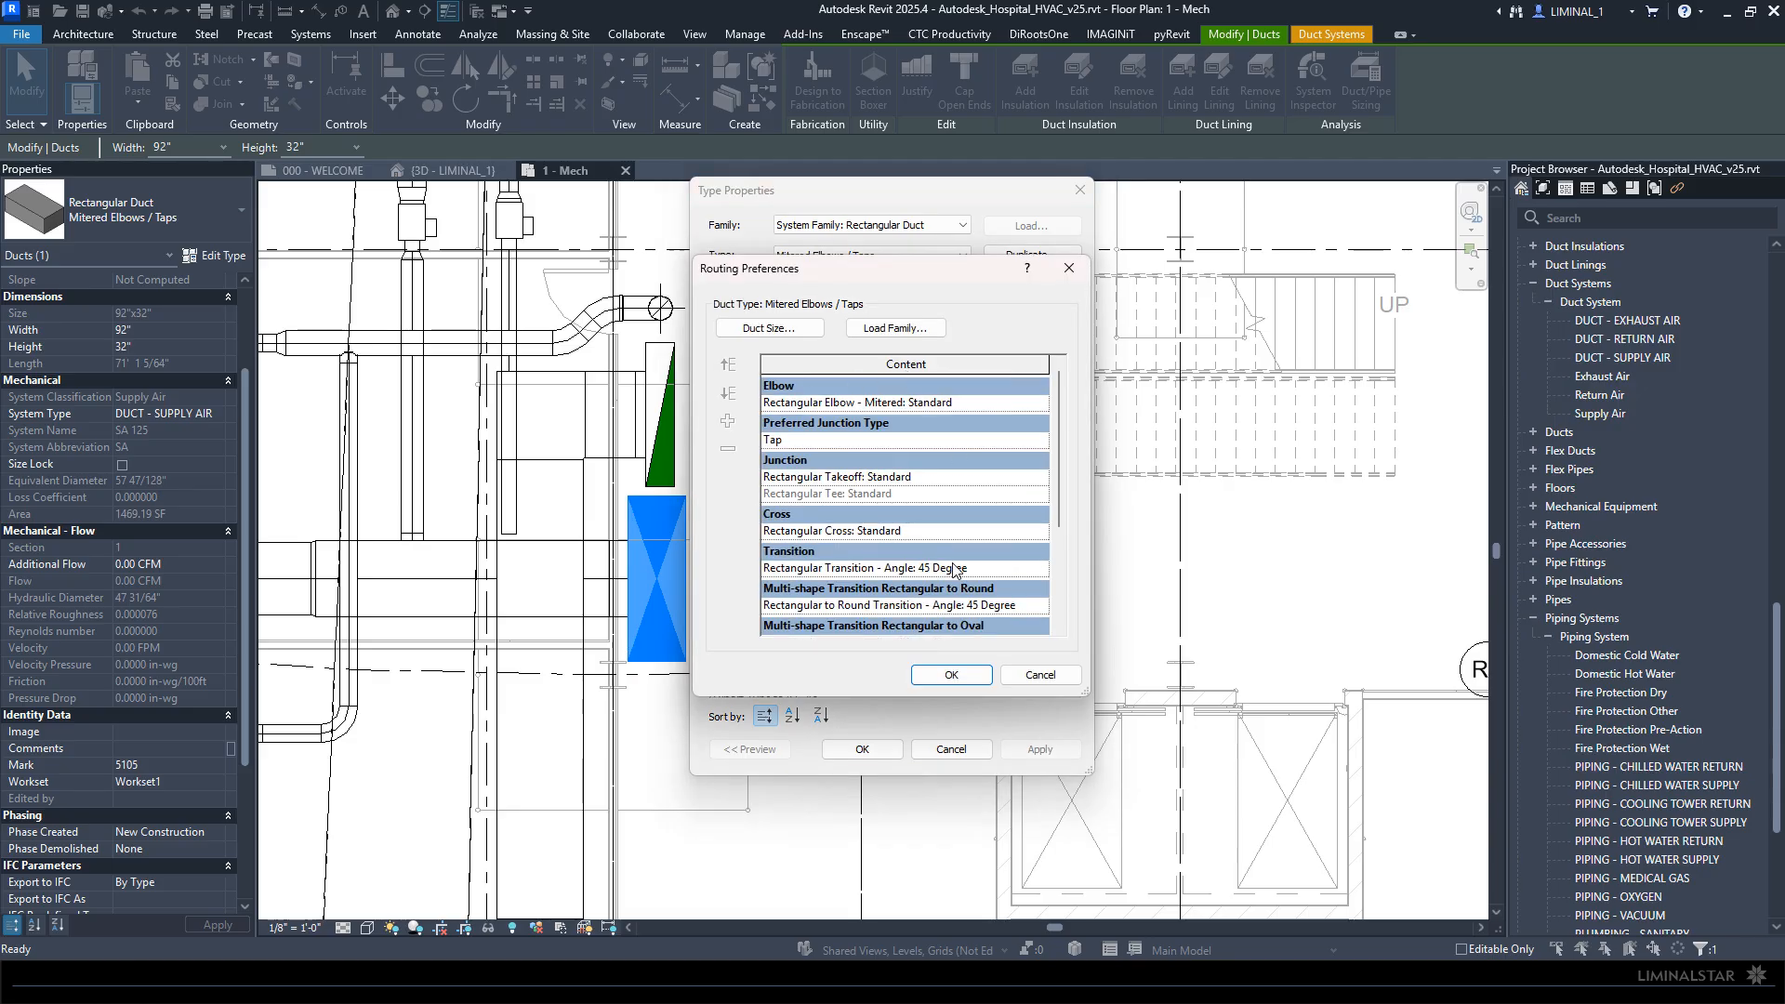
left_click(1014, 677)
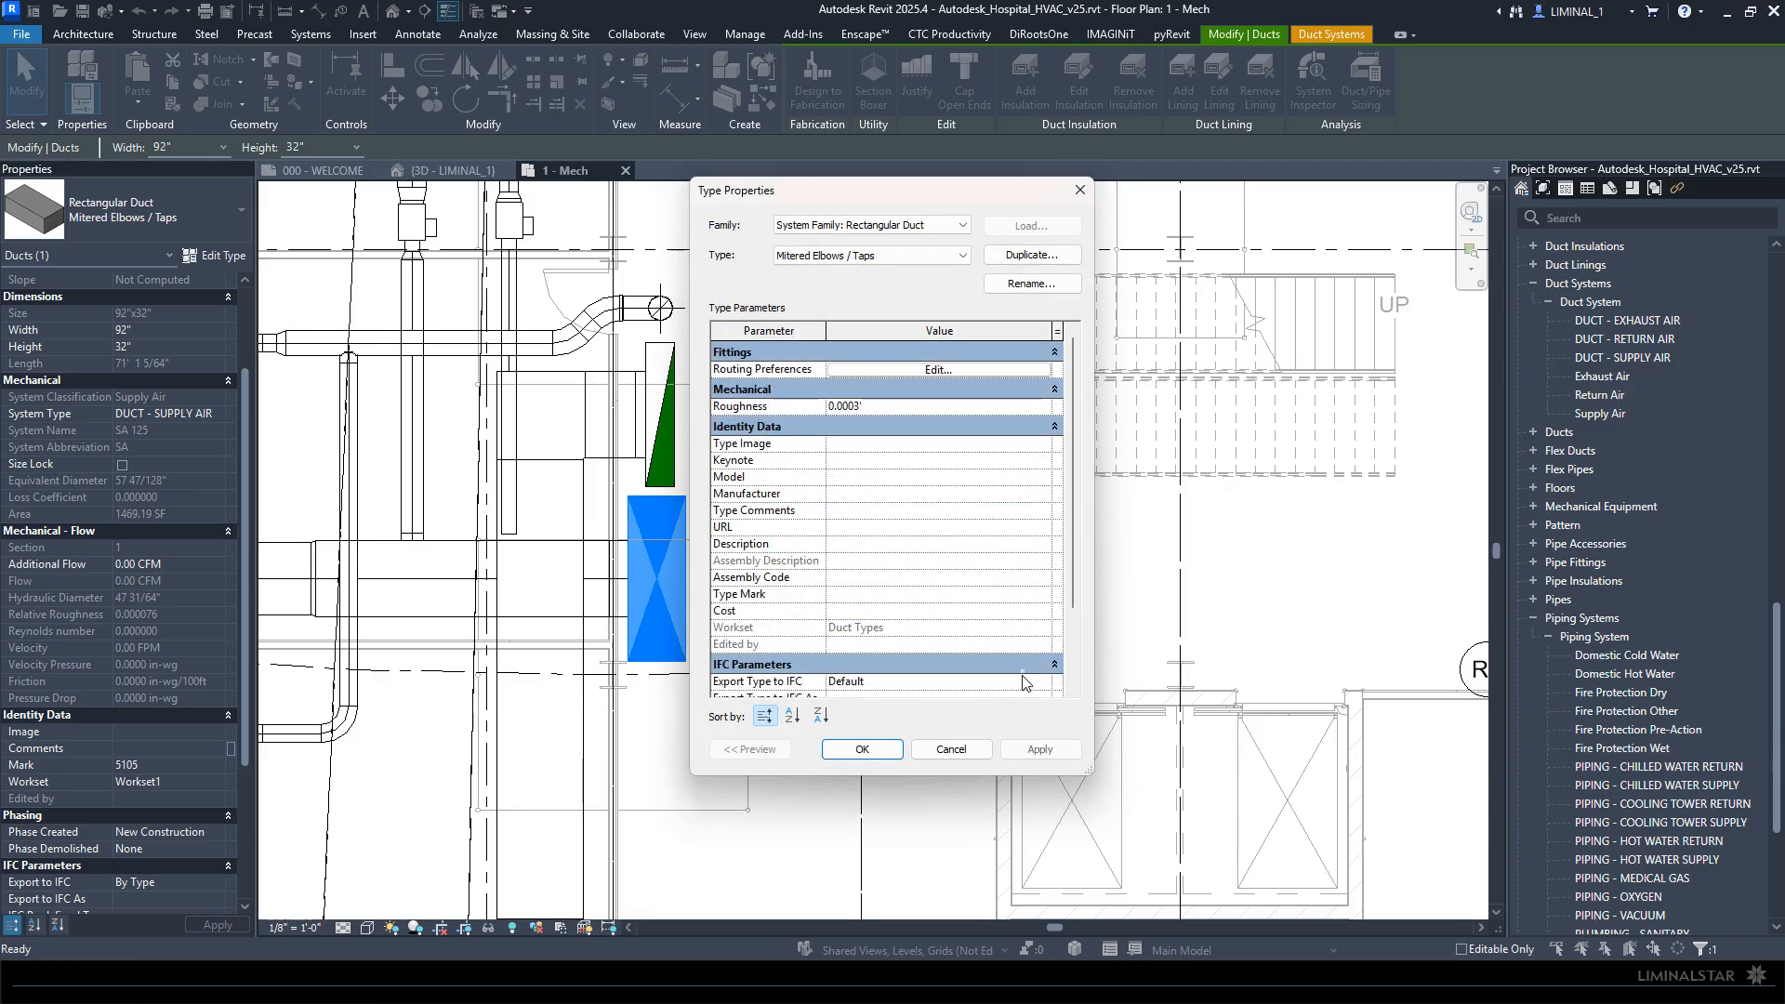
left_click(951, 749)
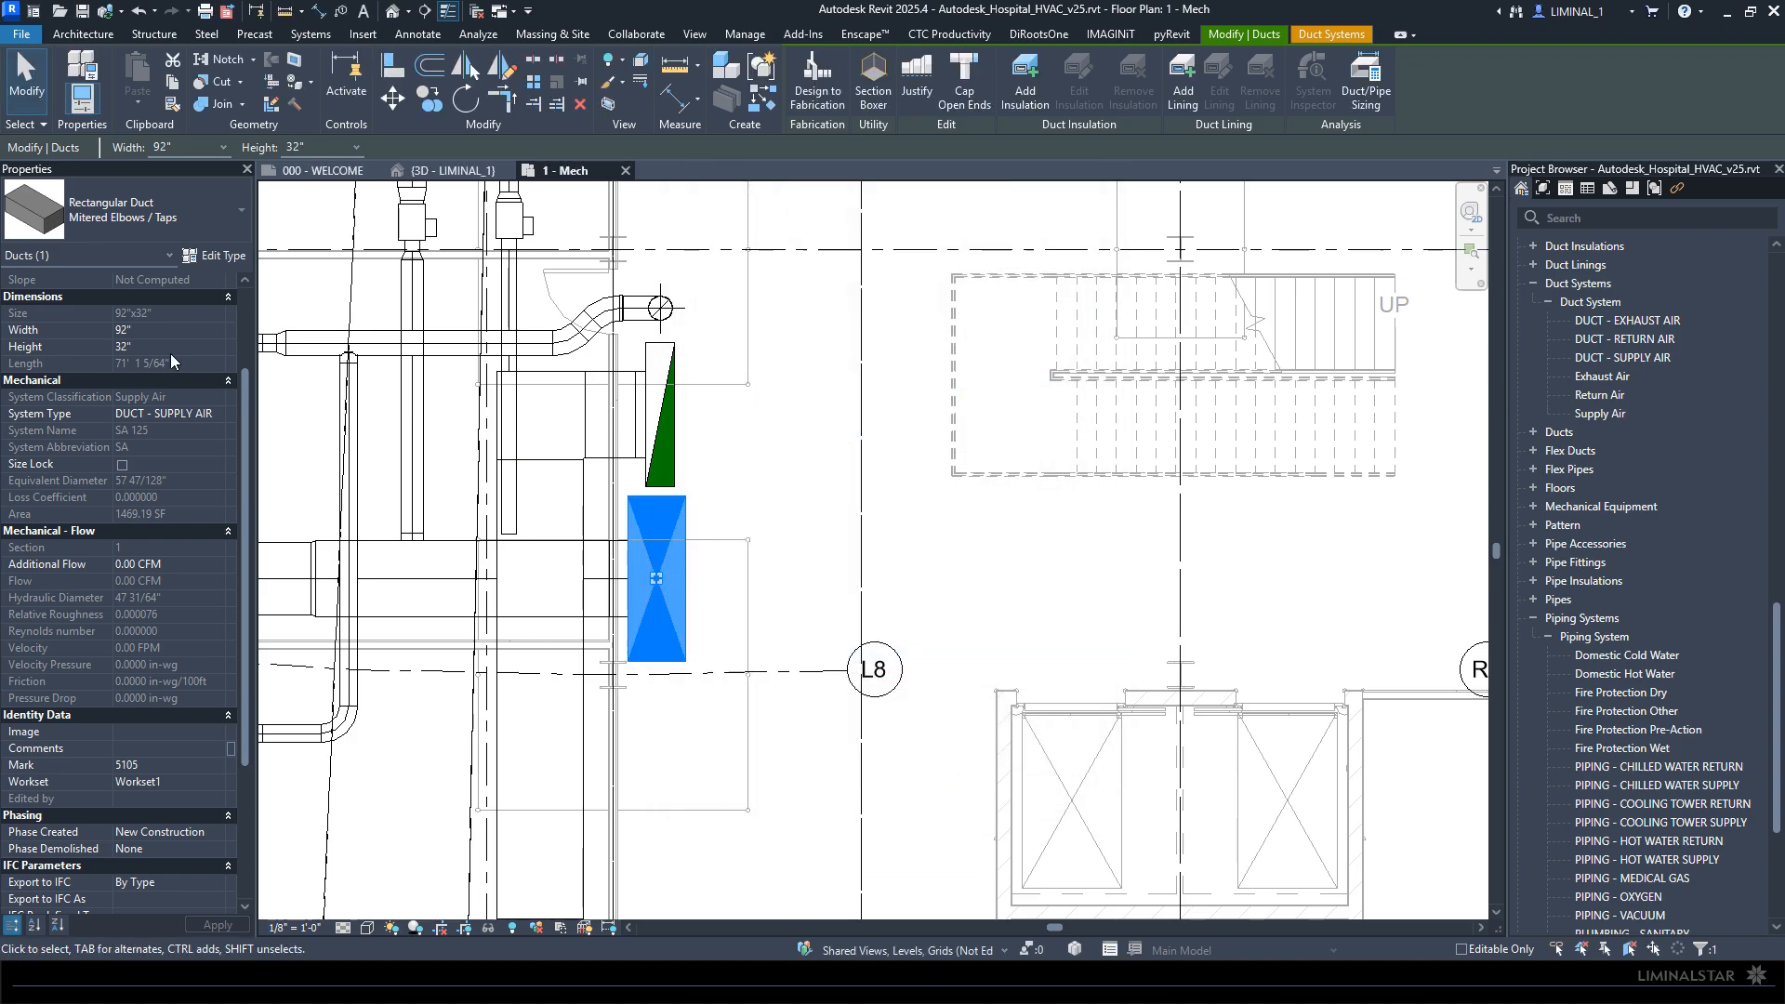
left_click(707, 459)
scroll(740, 455, "down", 3)
scroll(739, 454, "down", 5)
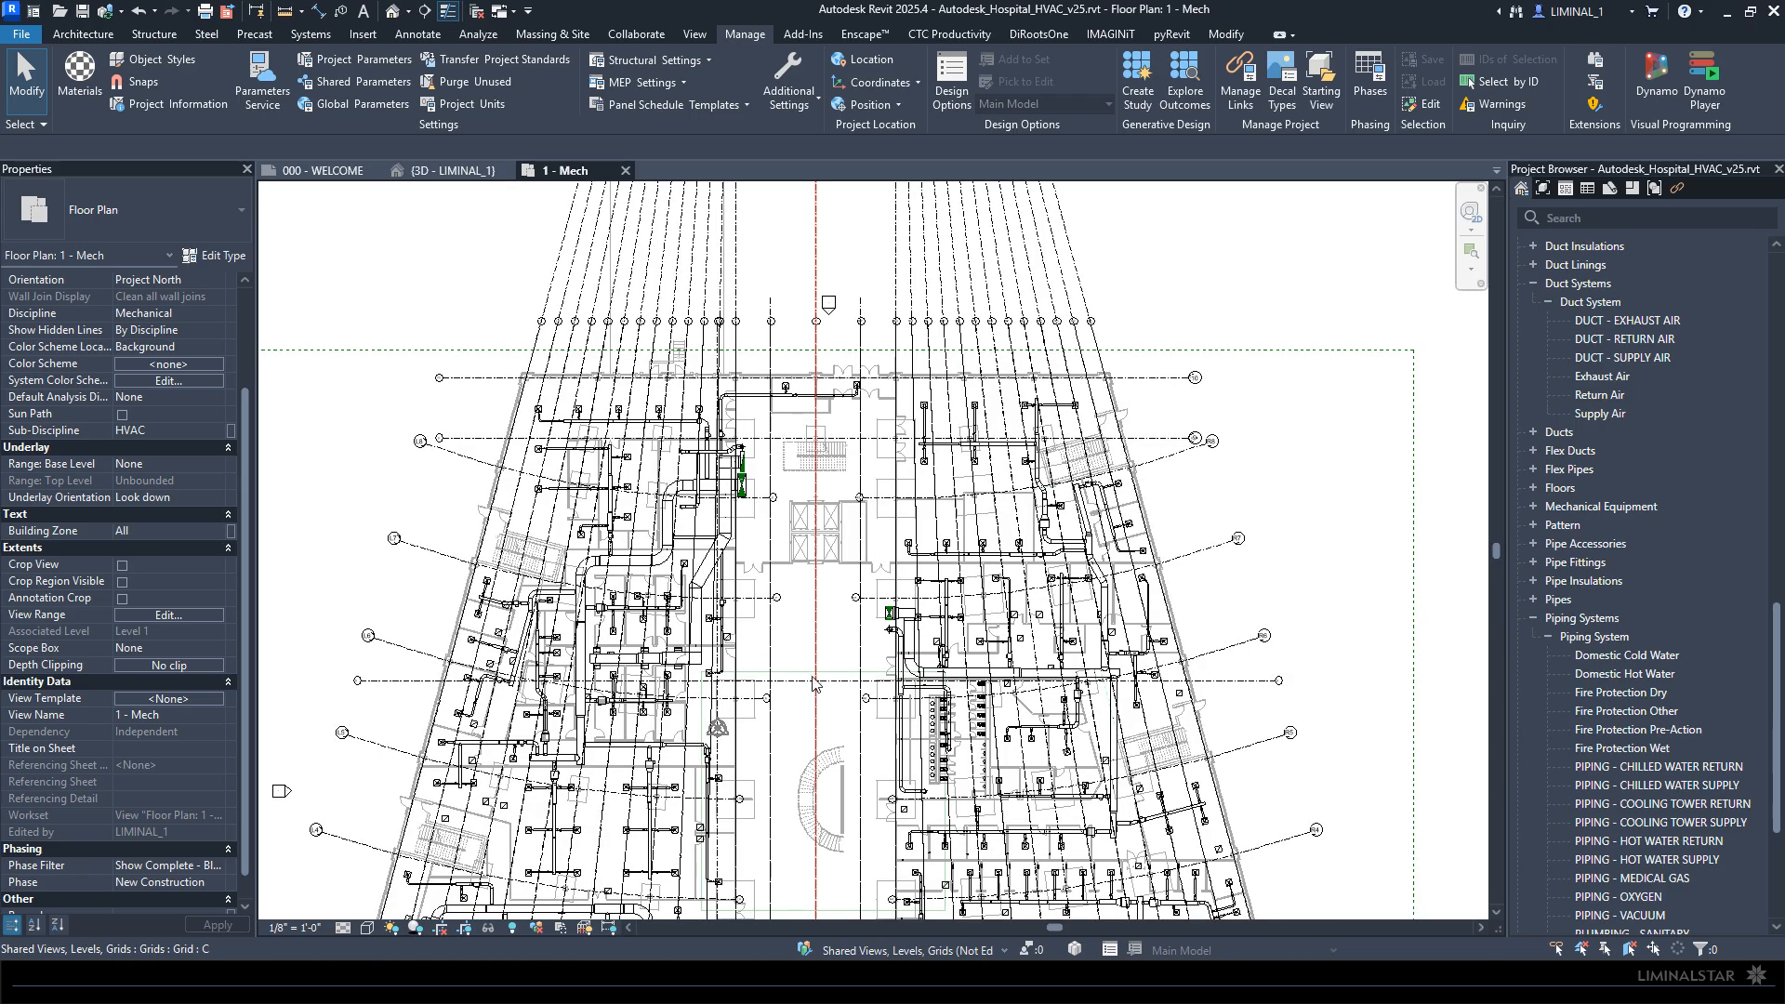
middle_click_drag(822, 690, 832, 592)
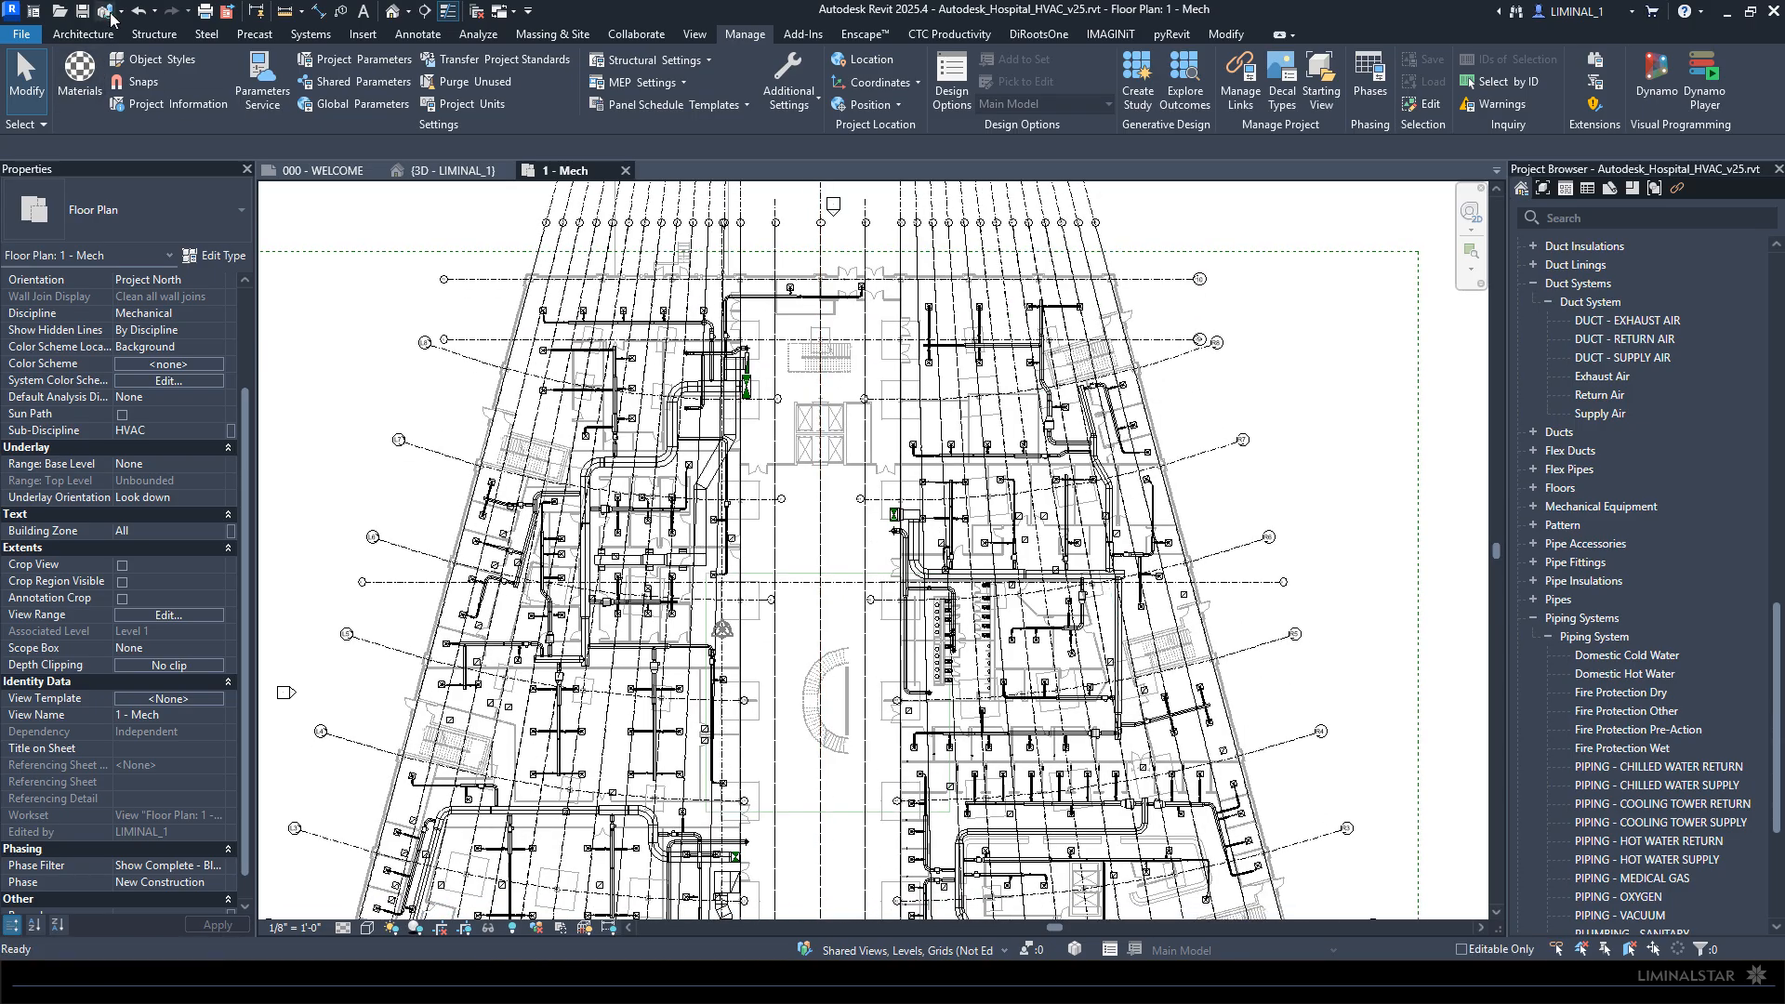
Step: Synchronize the HVAC model with its central file and switch to the coordination model's 3D view
left_click(107, 13)
left_click(890, 593)
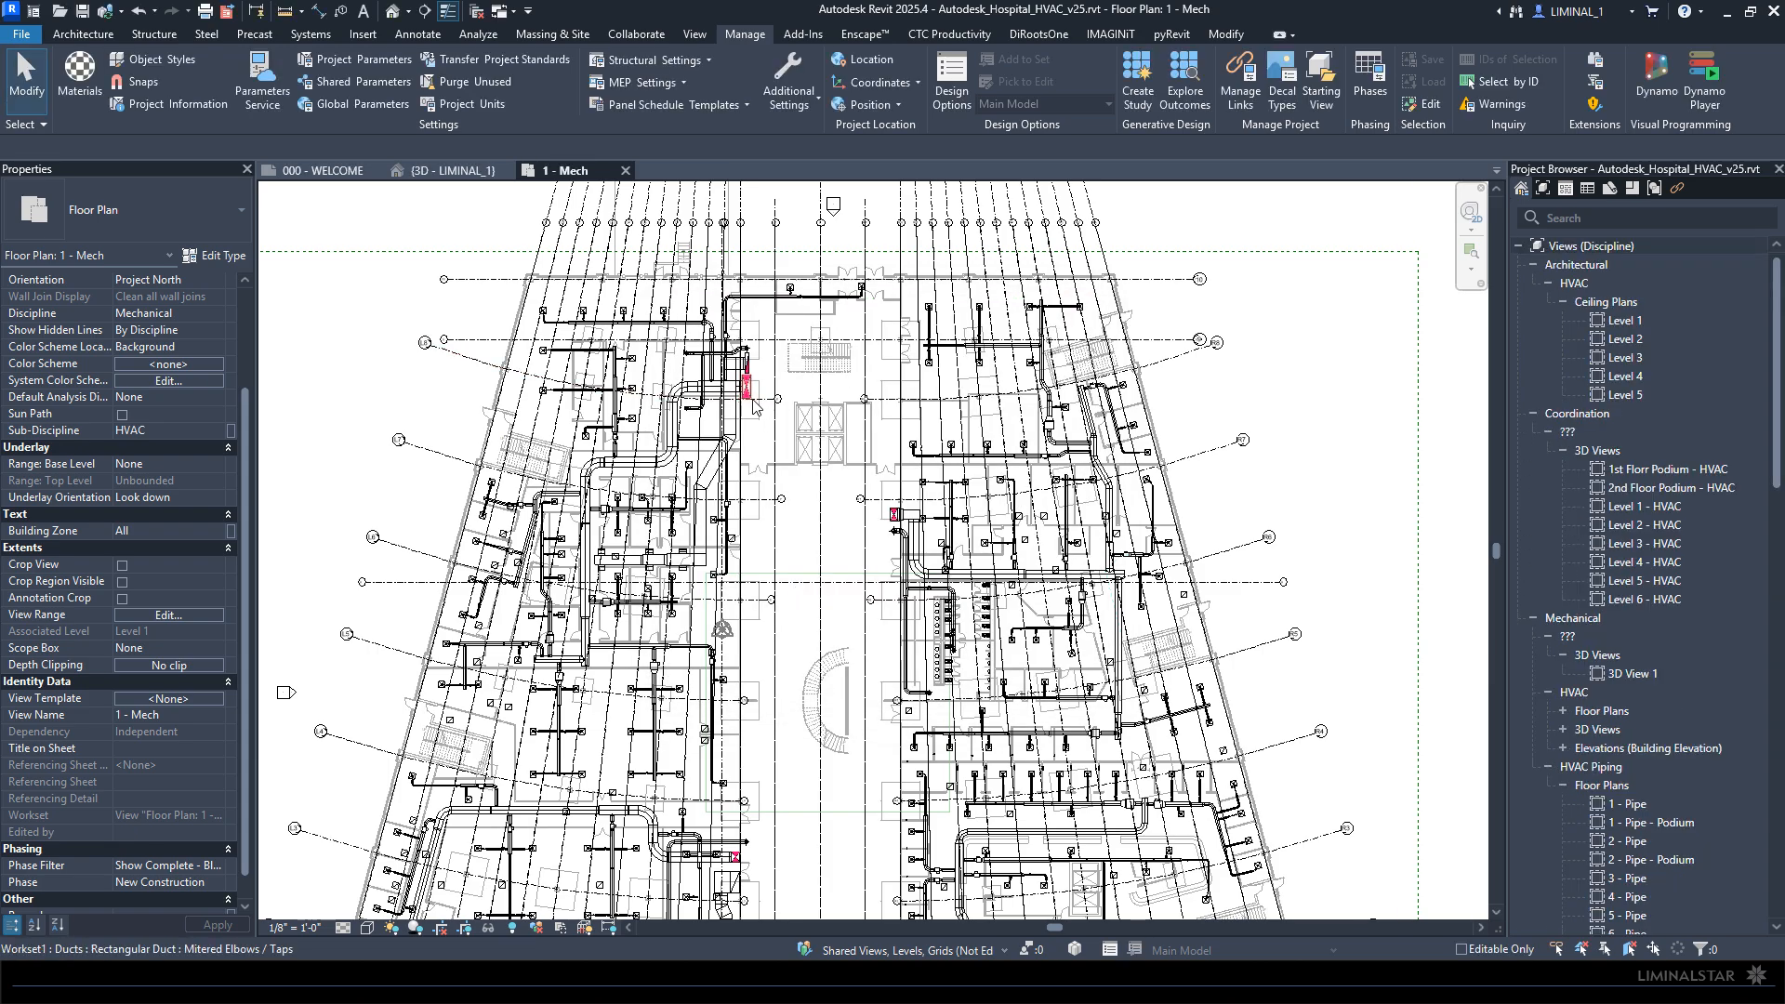
left_click(441, 172)
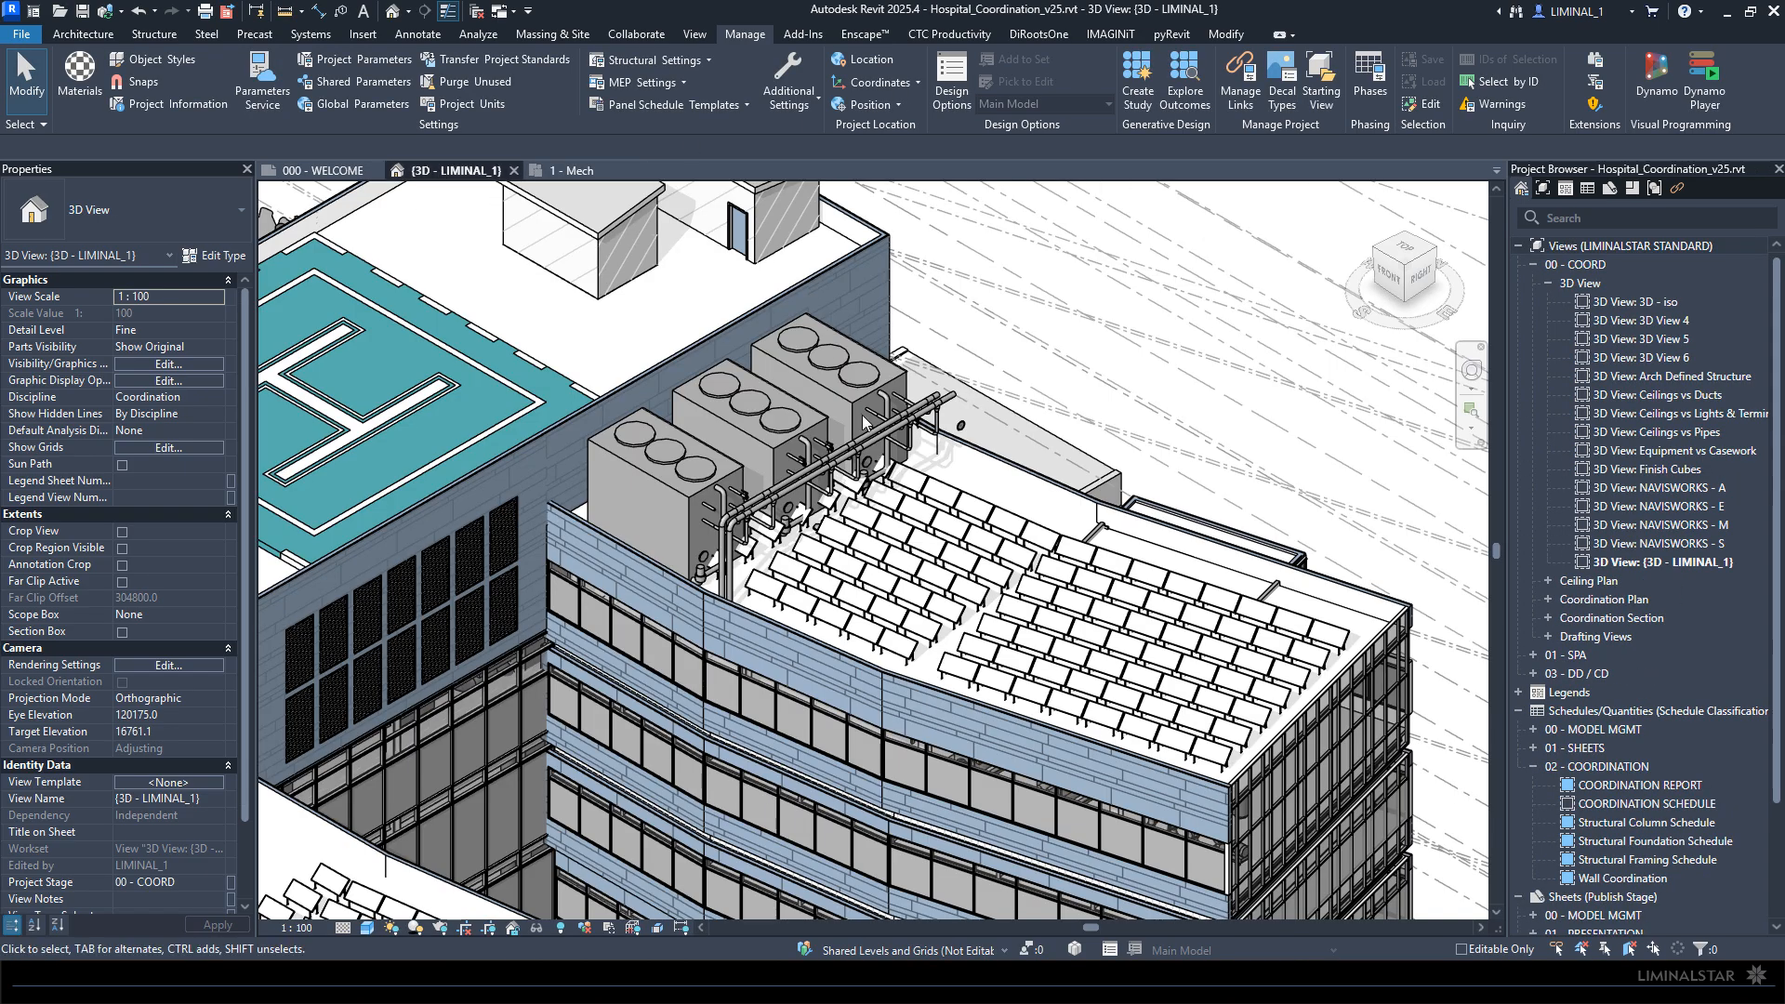
Step: Disable the Systems - Mechanical and Systems - Plumbing filters in the 3D view's graphic overrides
key("v")
key("g")
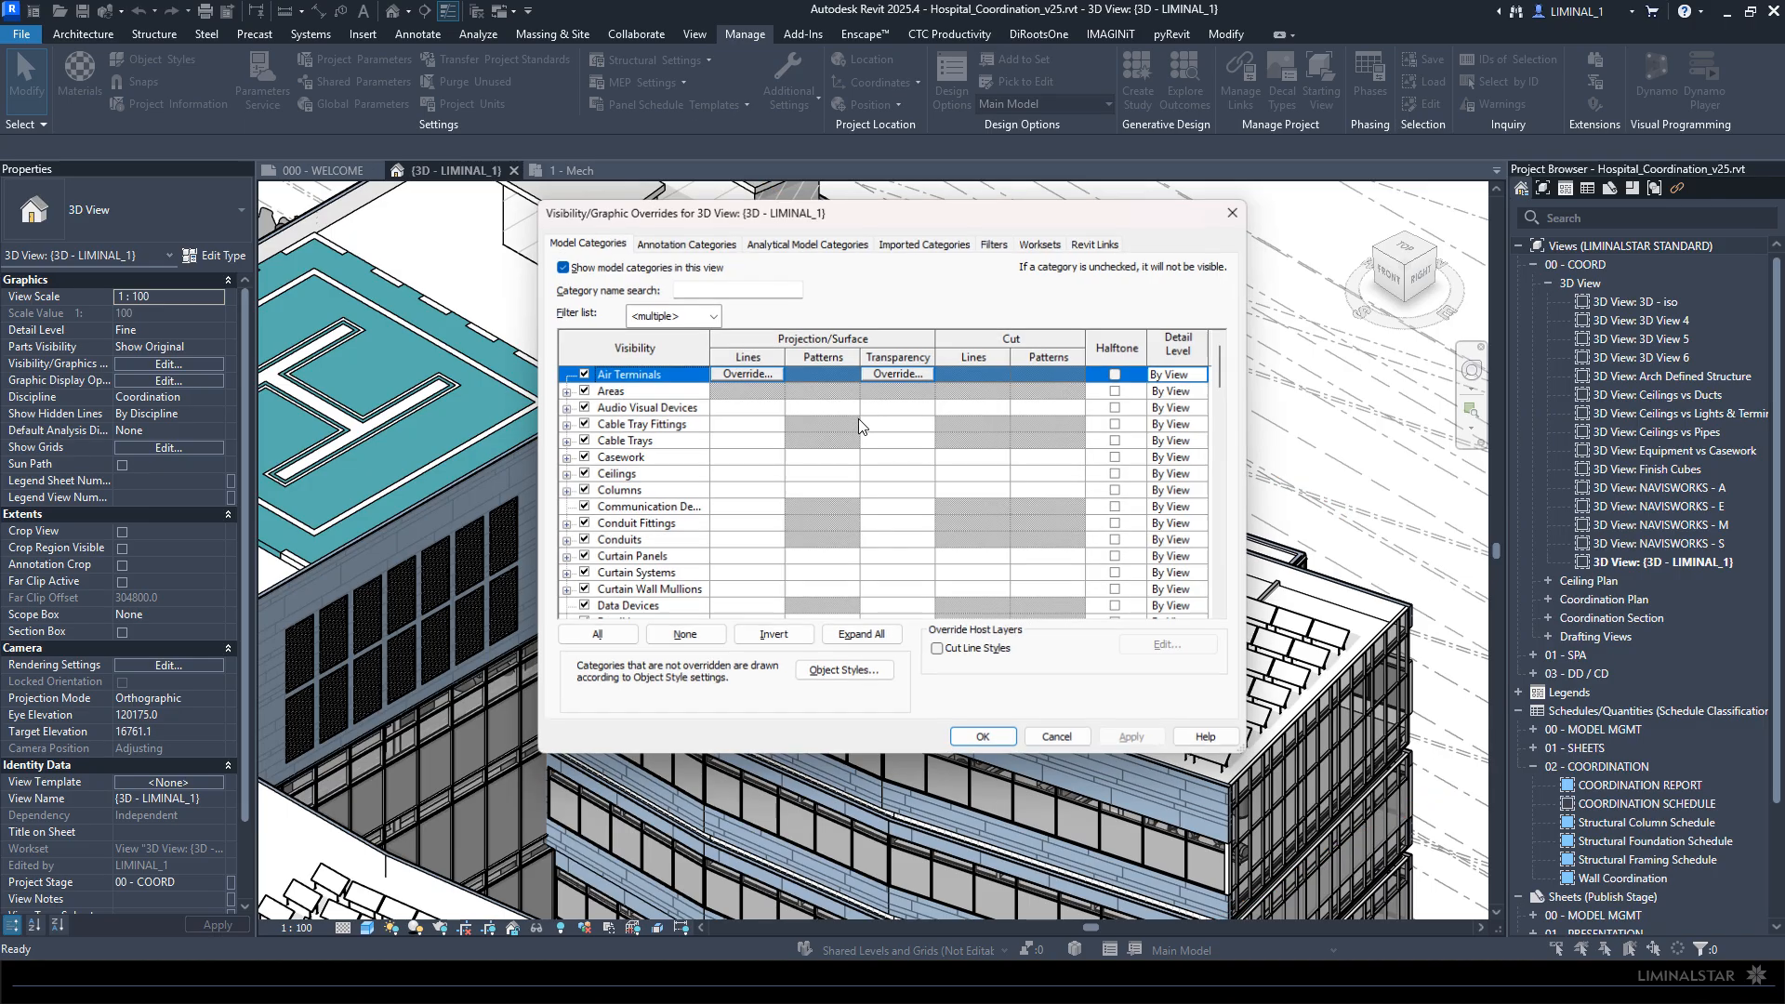
left_click(993, 242)
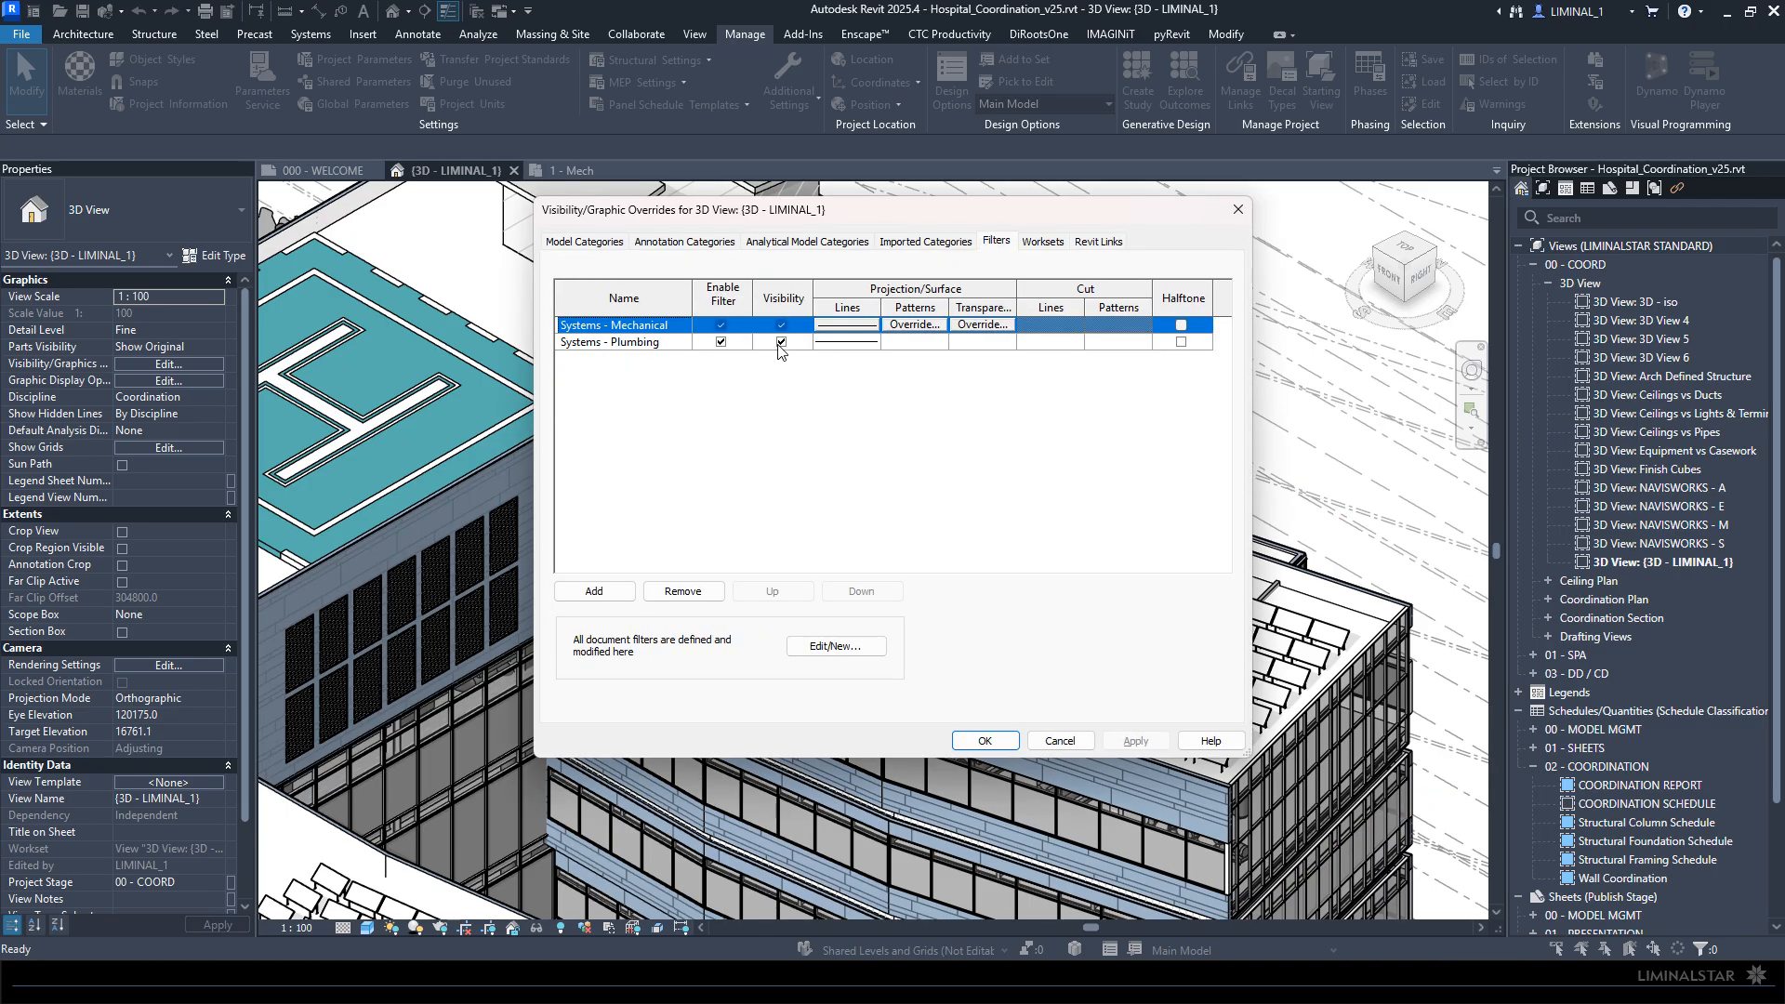
left_click(721, 326)
left_click(719, 342)
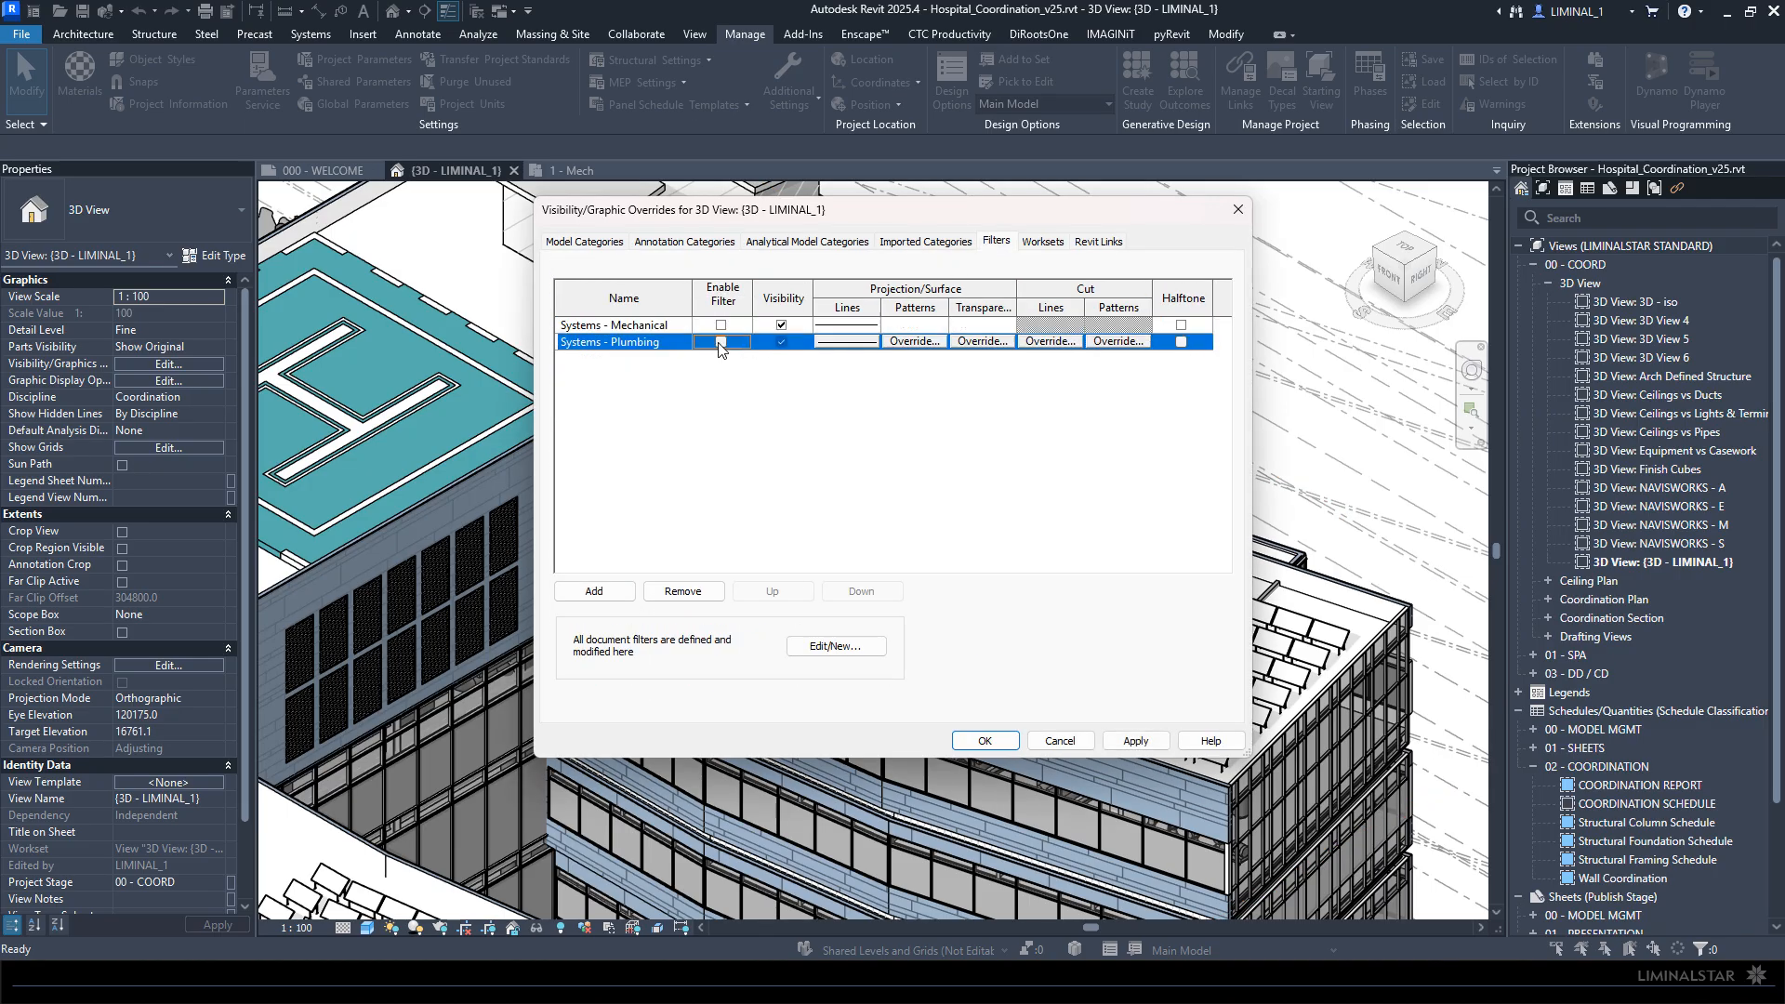
left_click(985, 741)
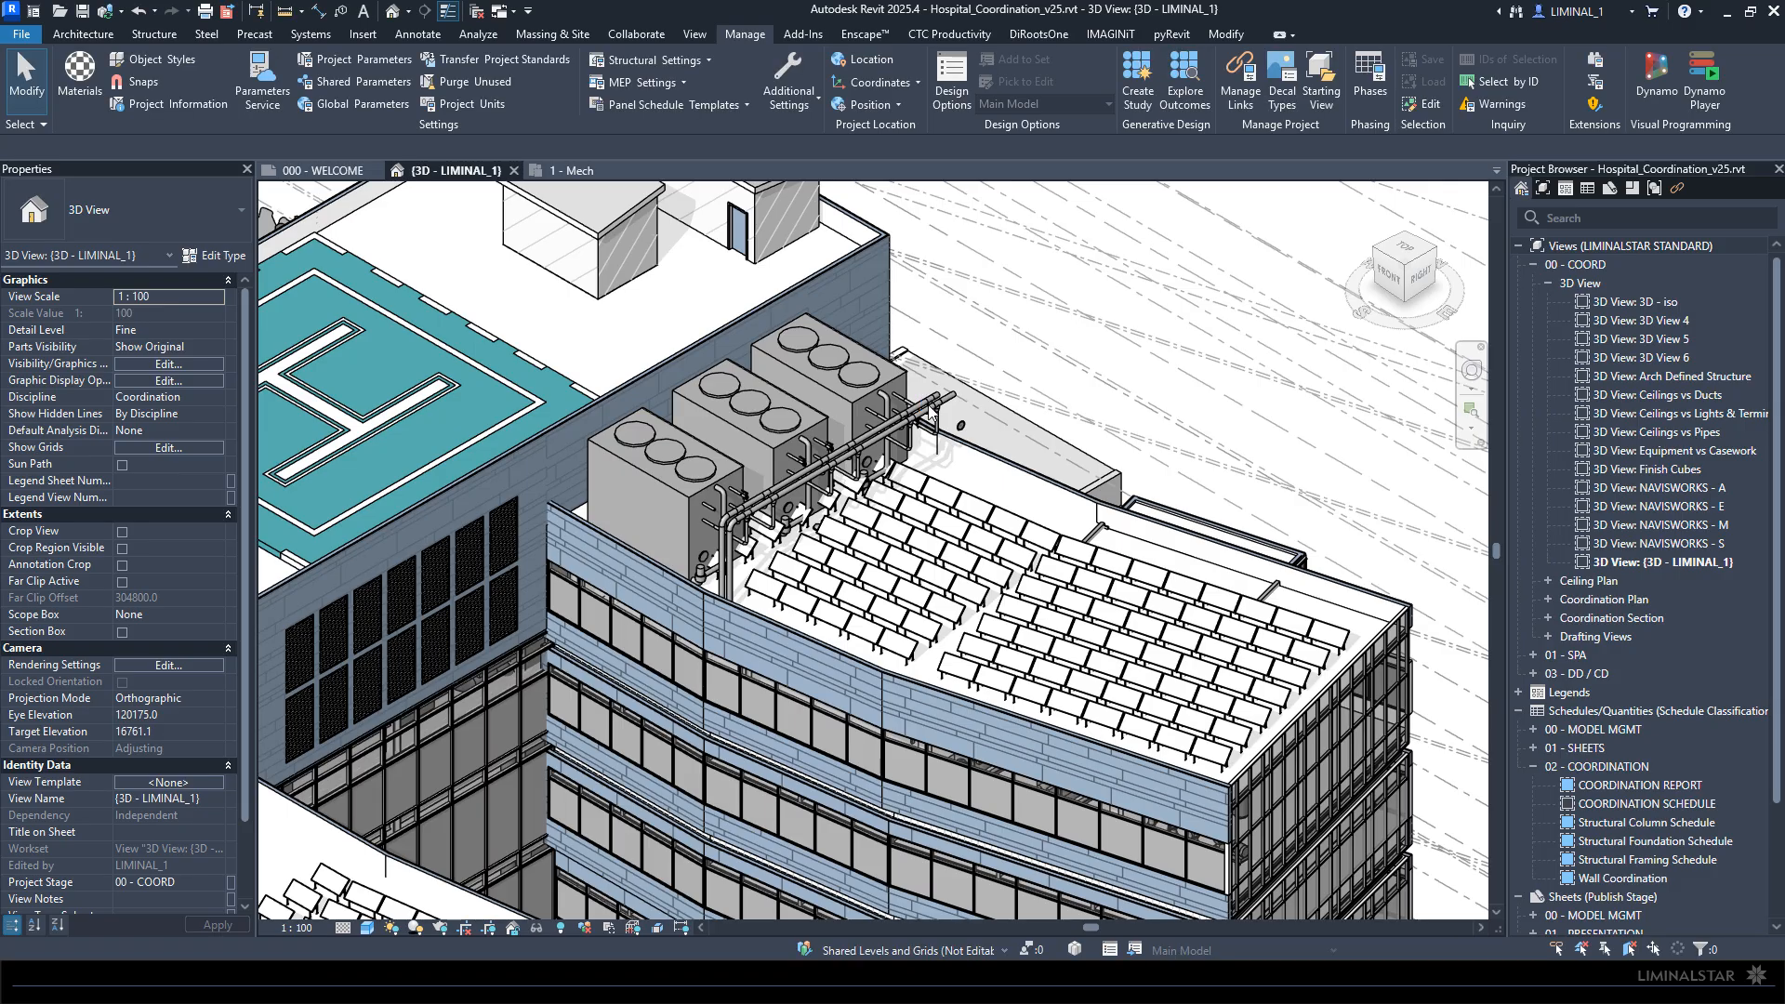
Step: Check the linked models' display settings and reload the Autodesk_Hospital_HVAC_v25.rvt link
key("v")
key("v")
left_click(1100, 251)
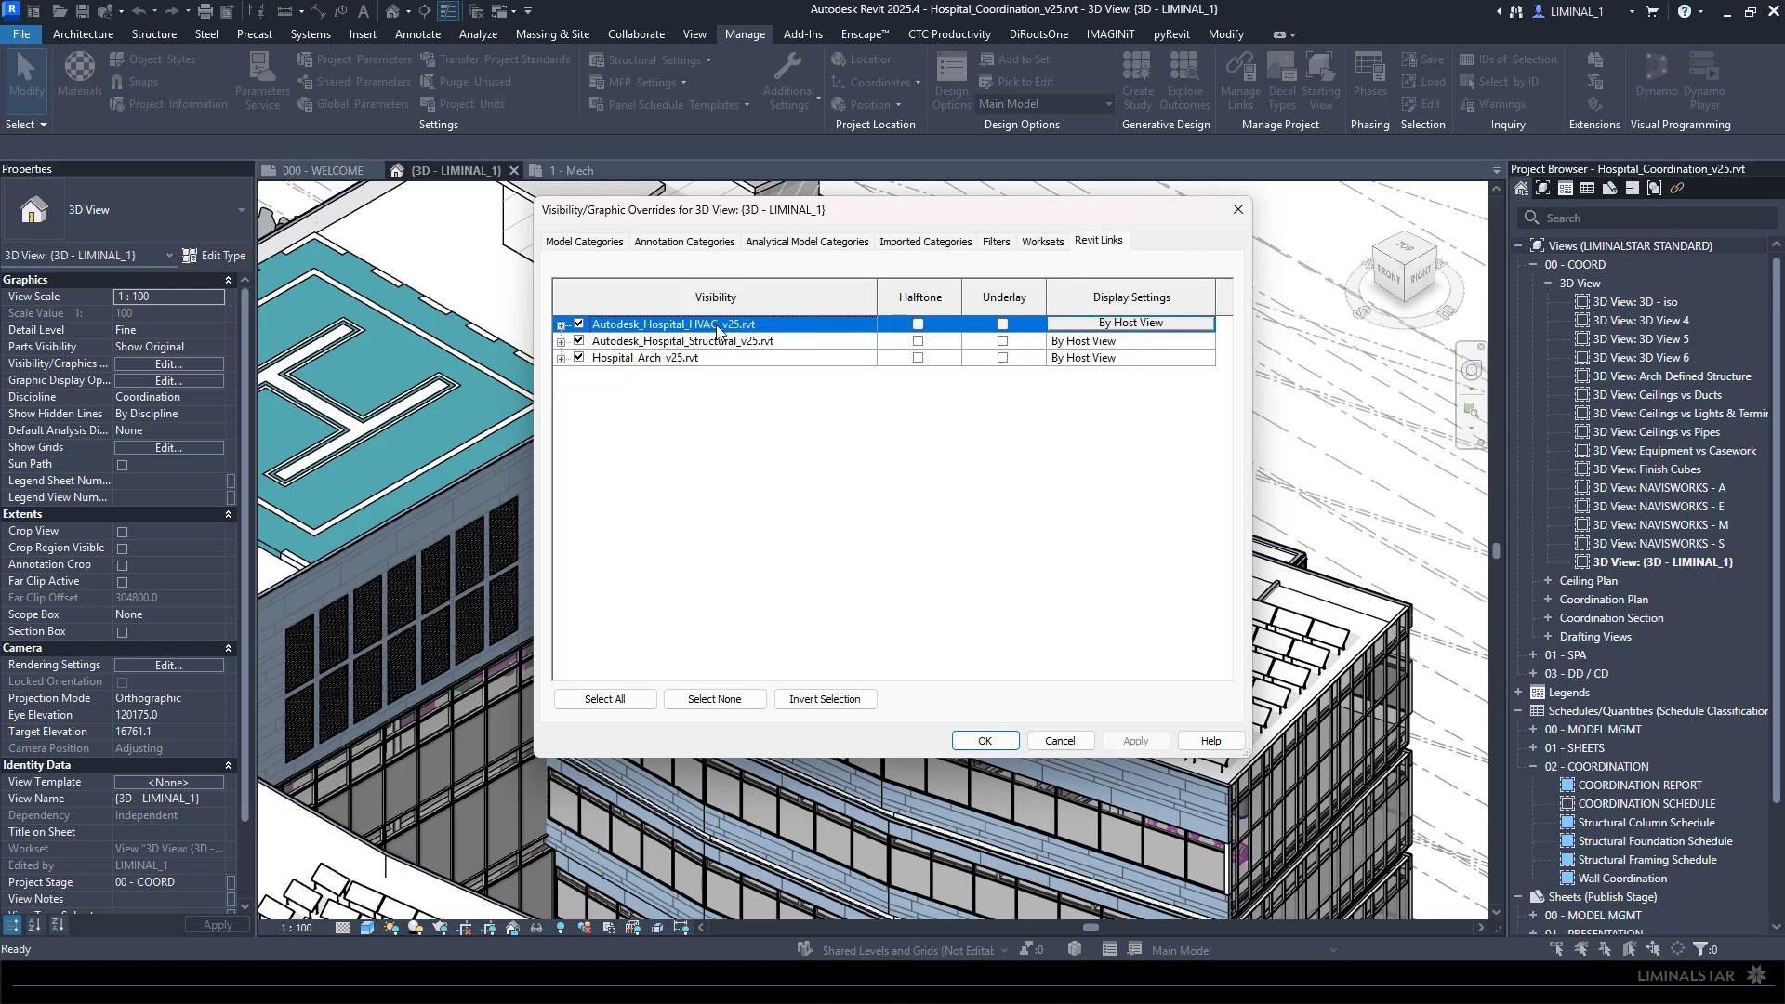
key("Return")
left_click(1254, 99)
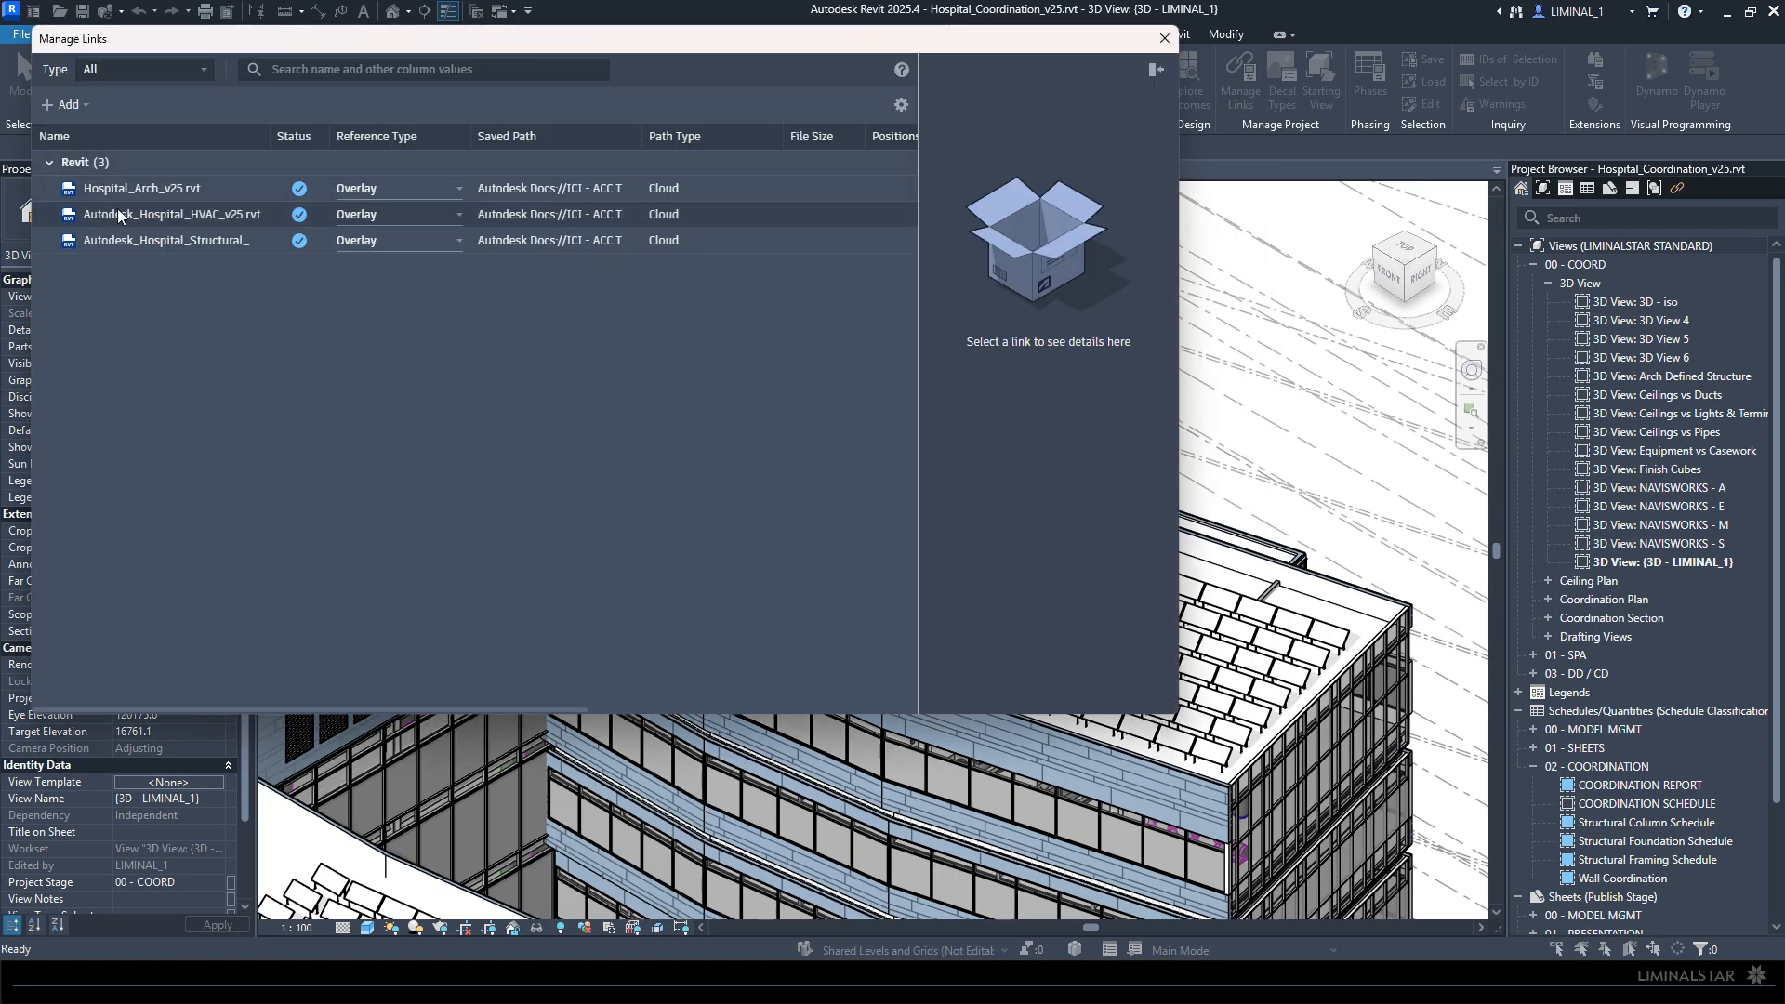
right_click(117, 209)
left_click(131, 225)
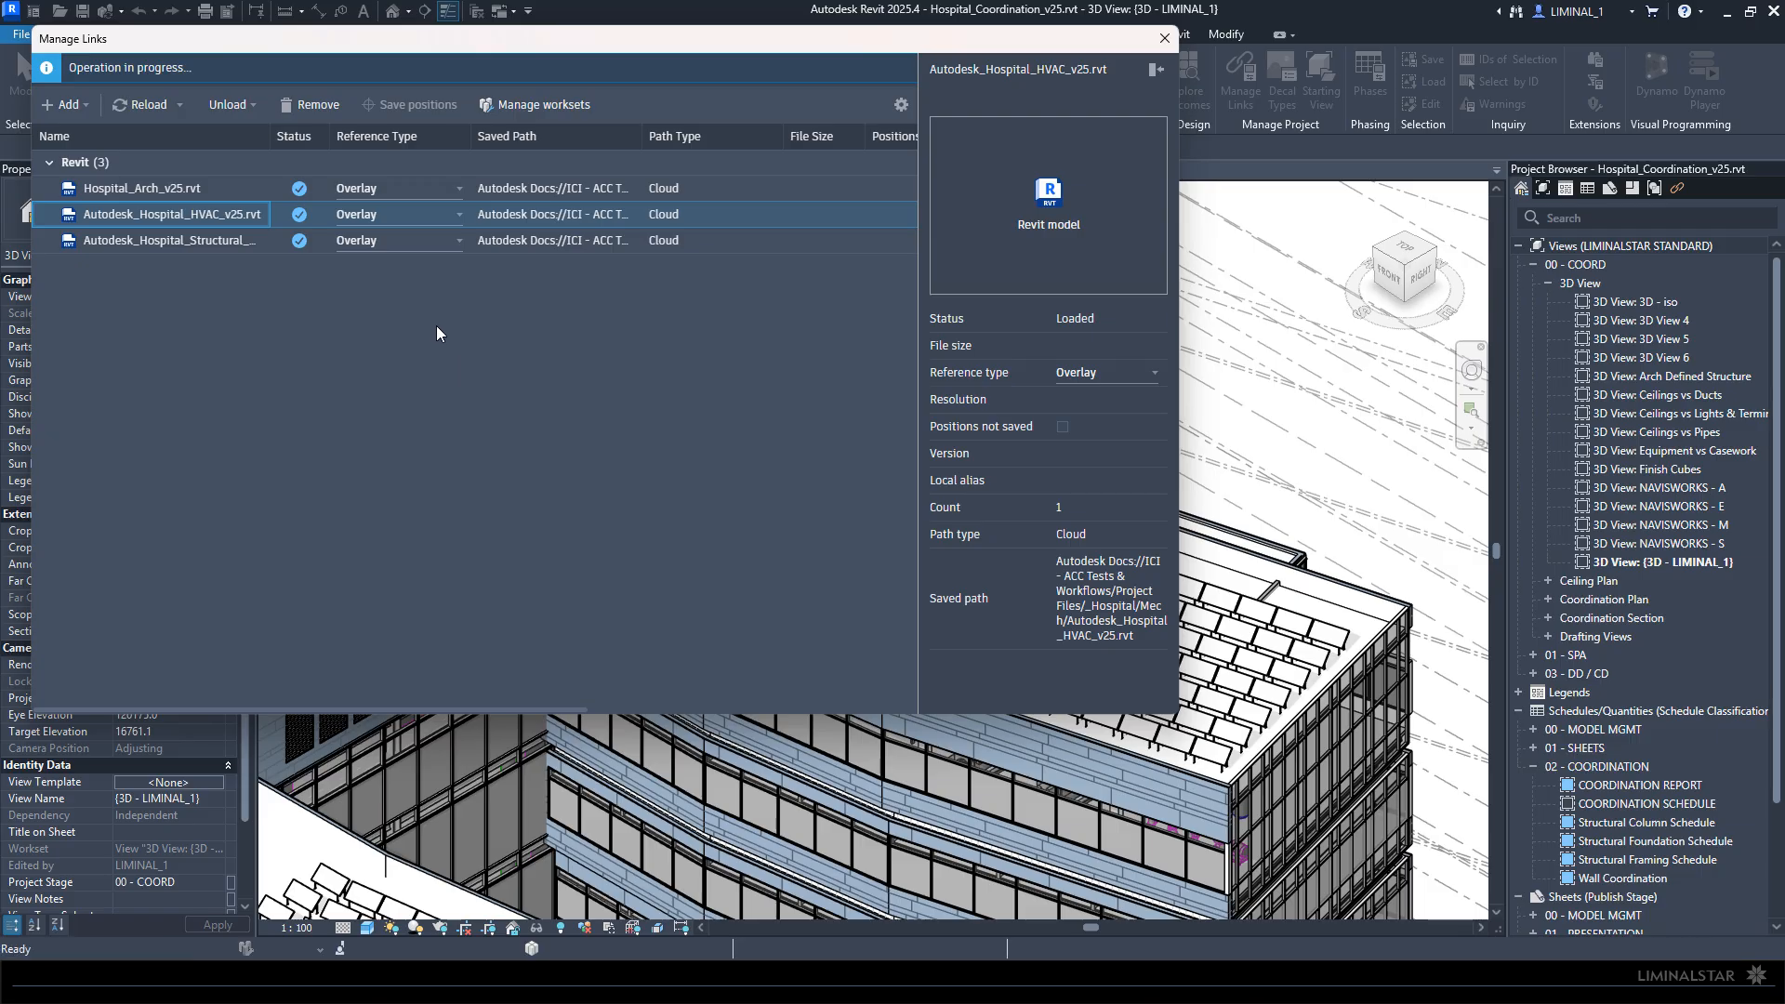
left_click(1163, 40)
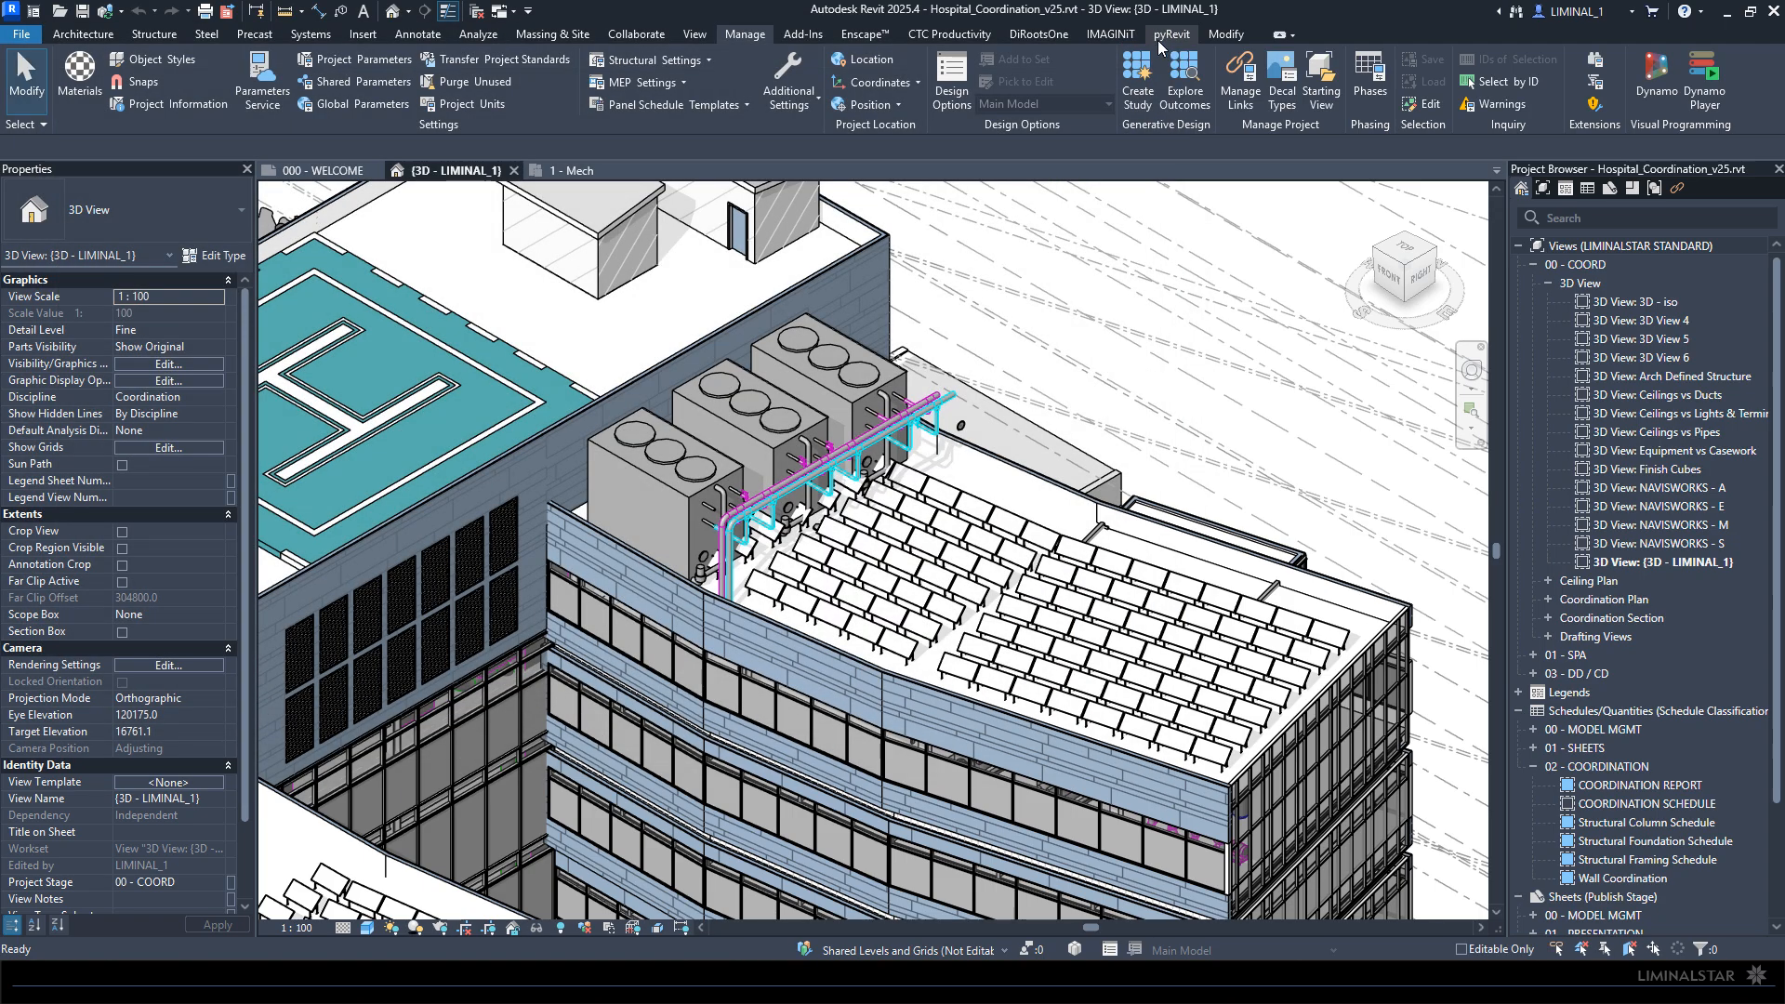
Step: Set the HVAC link's display settings in the 3D view to Custom with the phase filter Show Complete - Black
key("v")
key("v")
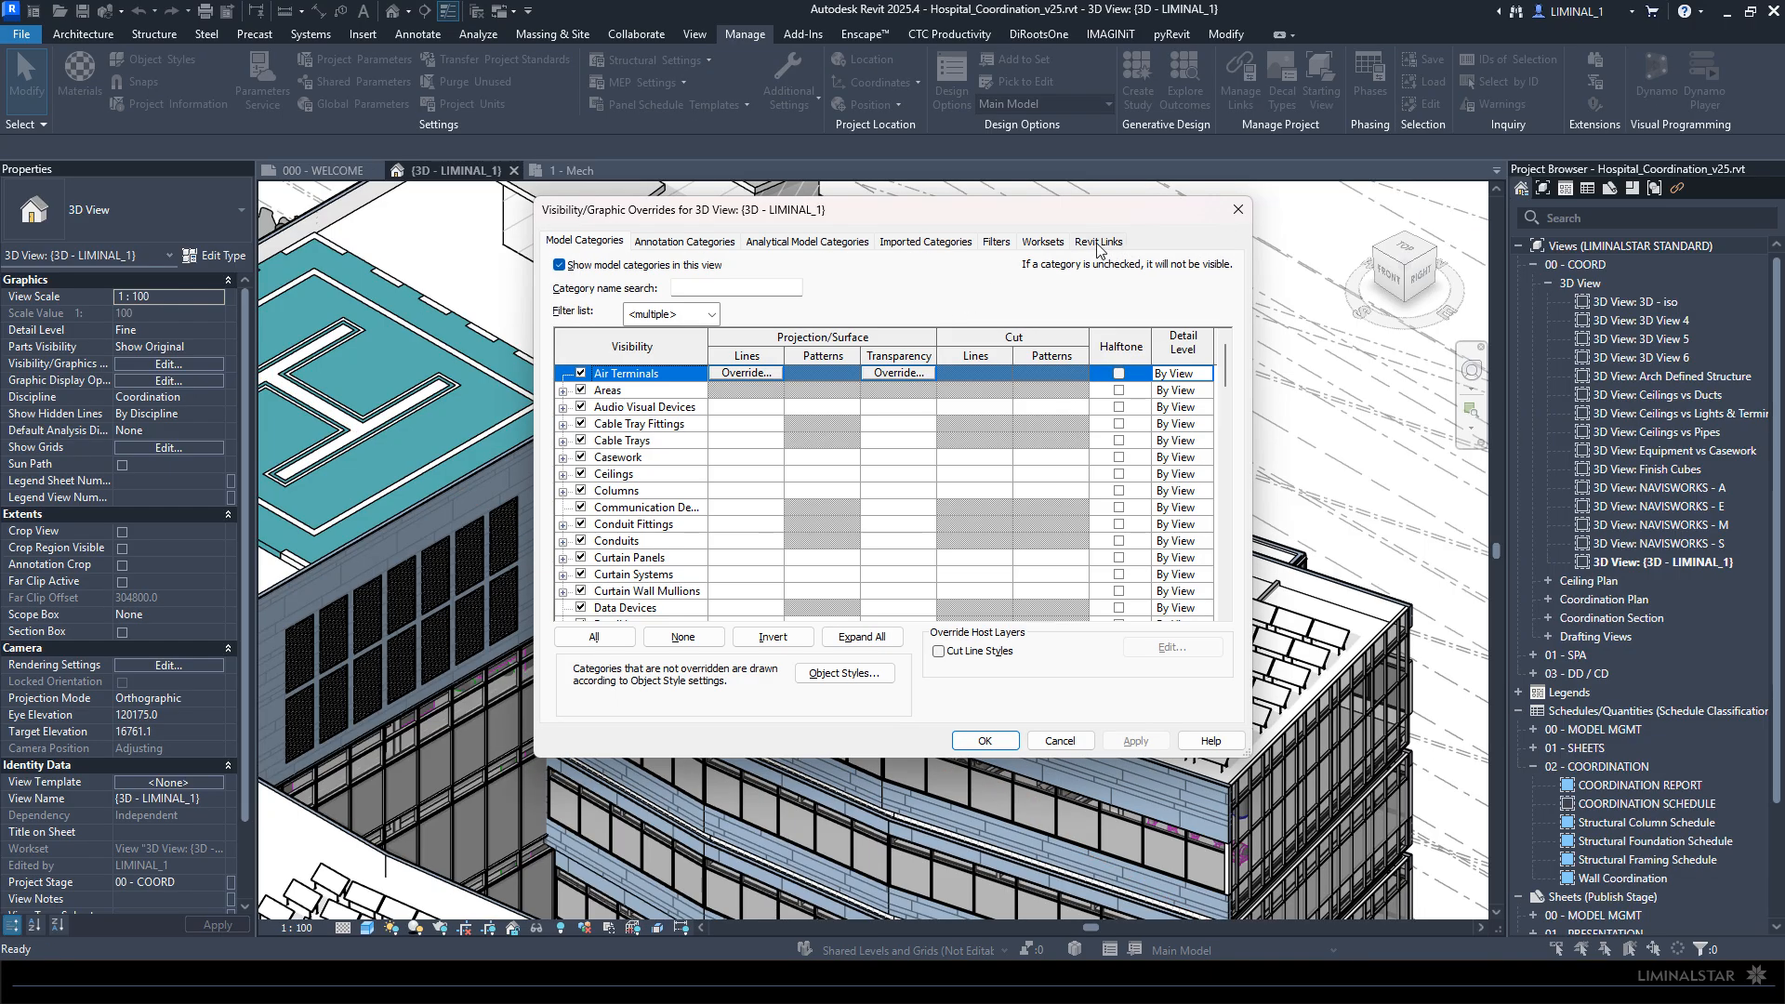
left_click(1098, 244)
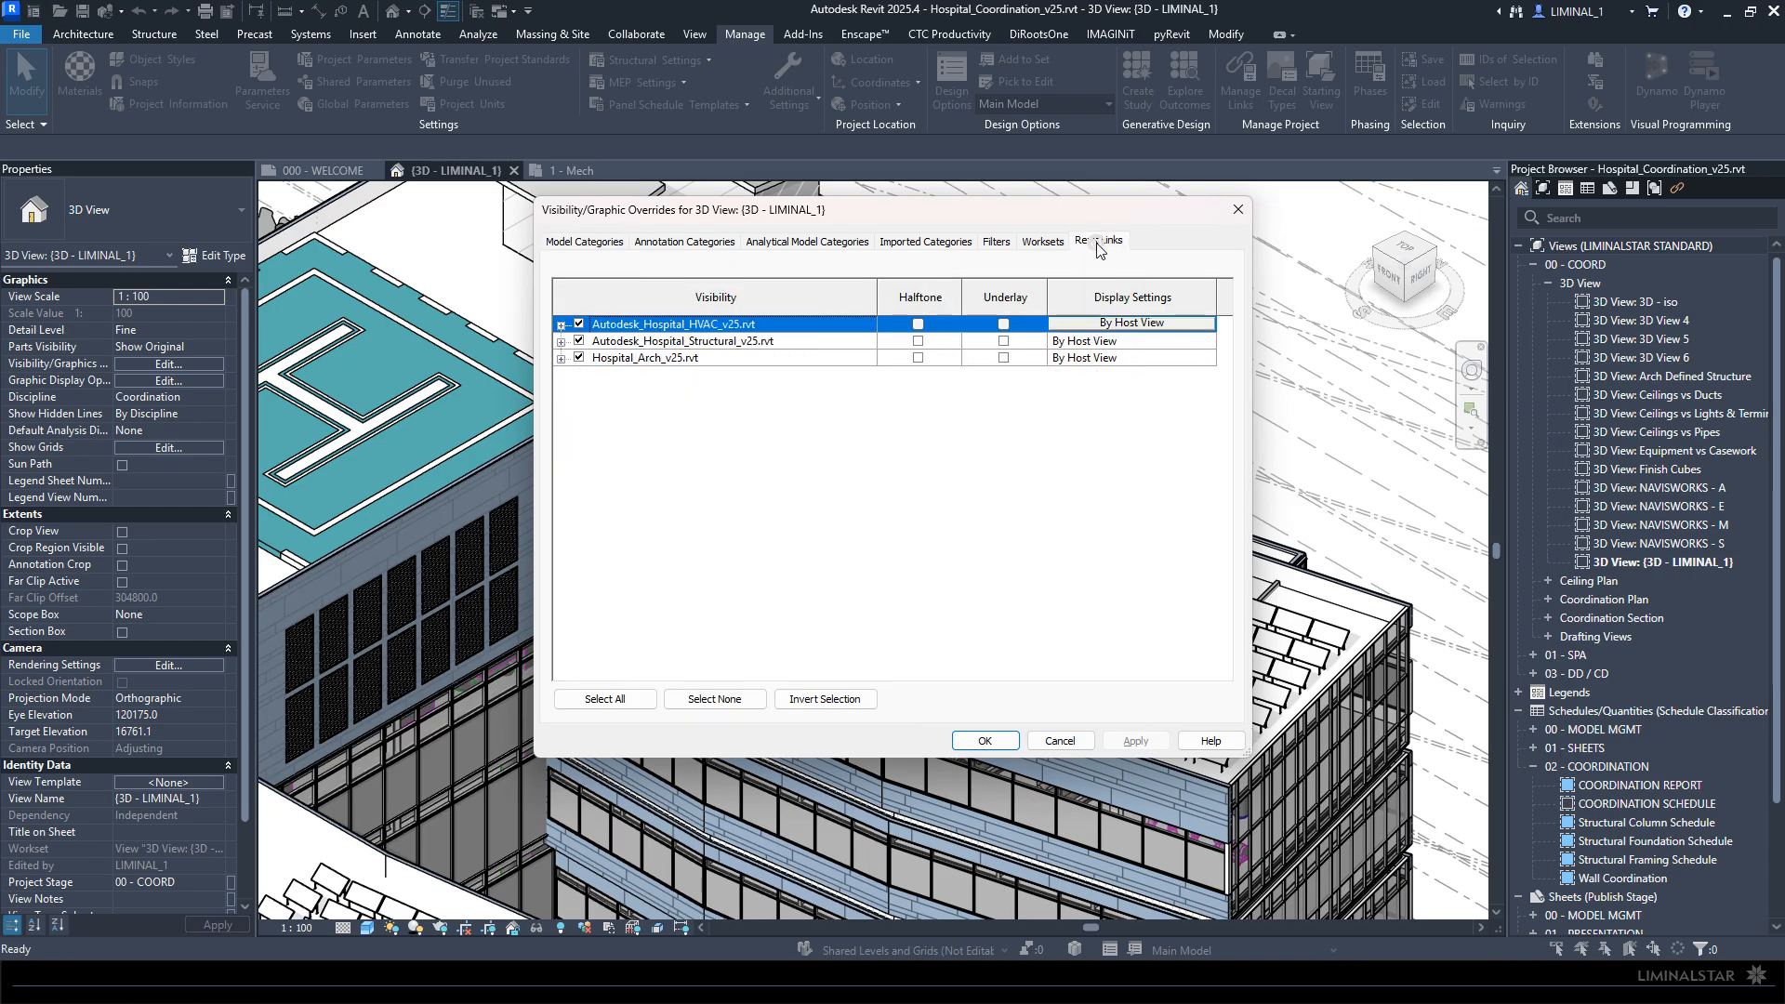
left_click(1131, 324)
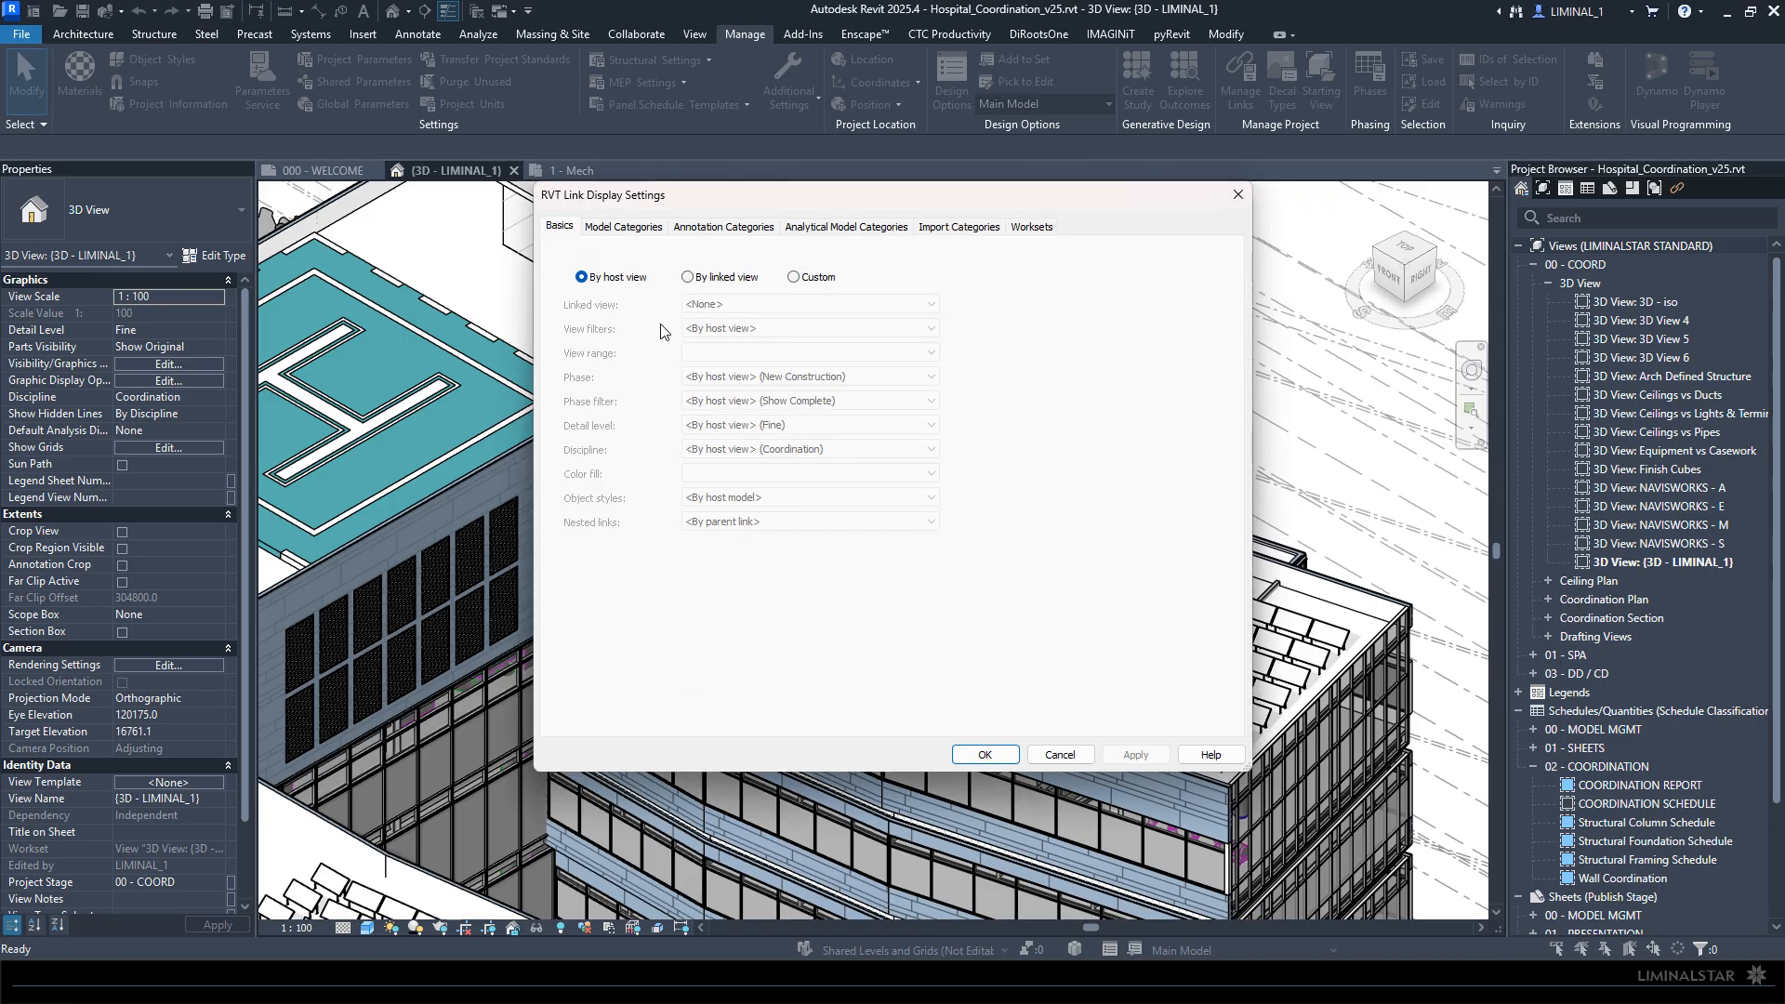
left_click(795, 277)
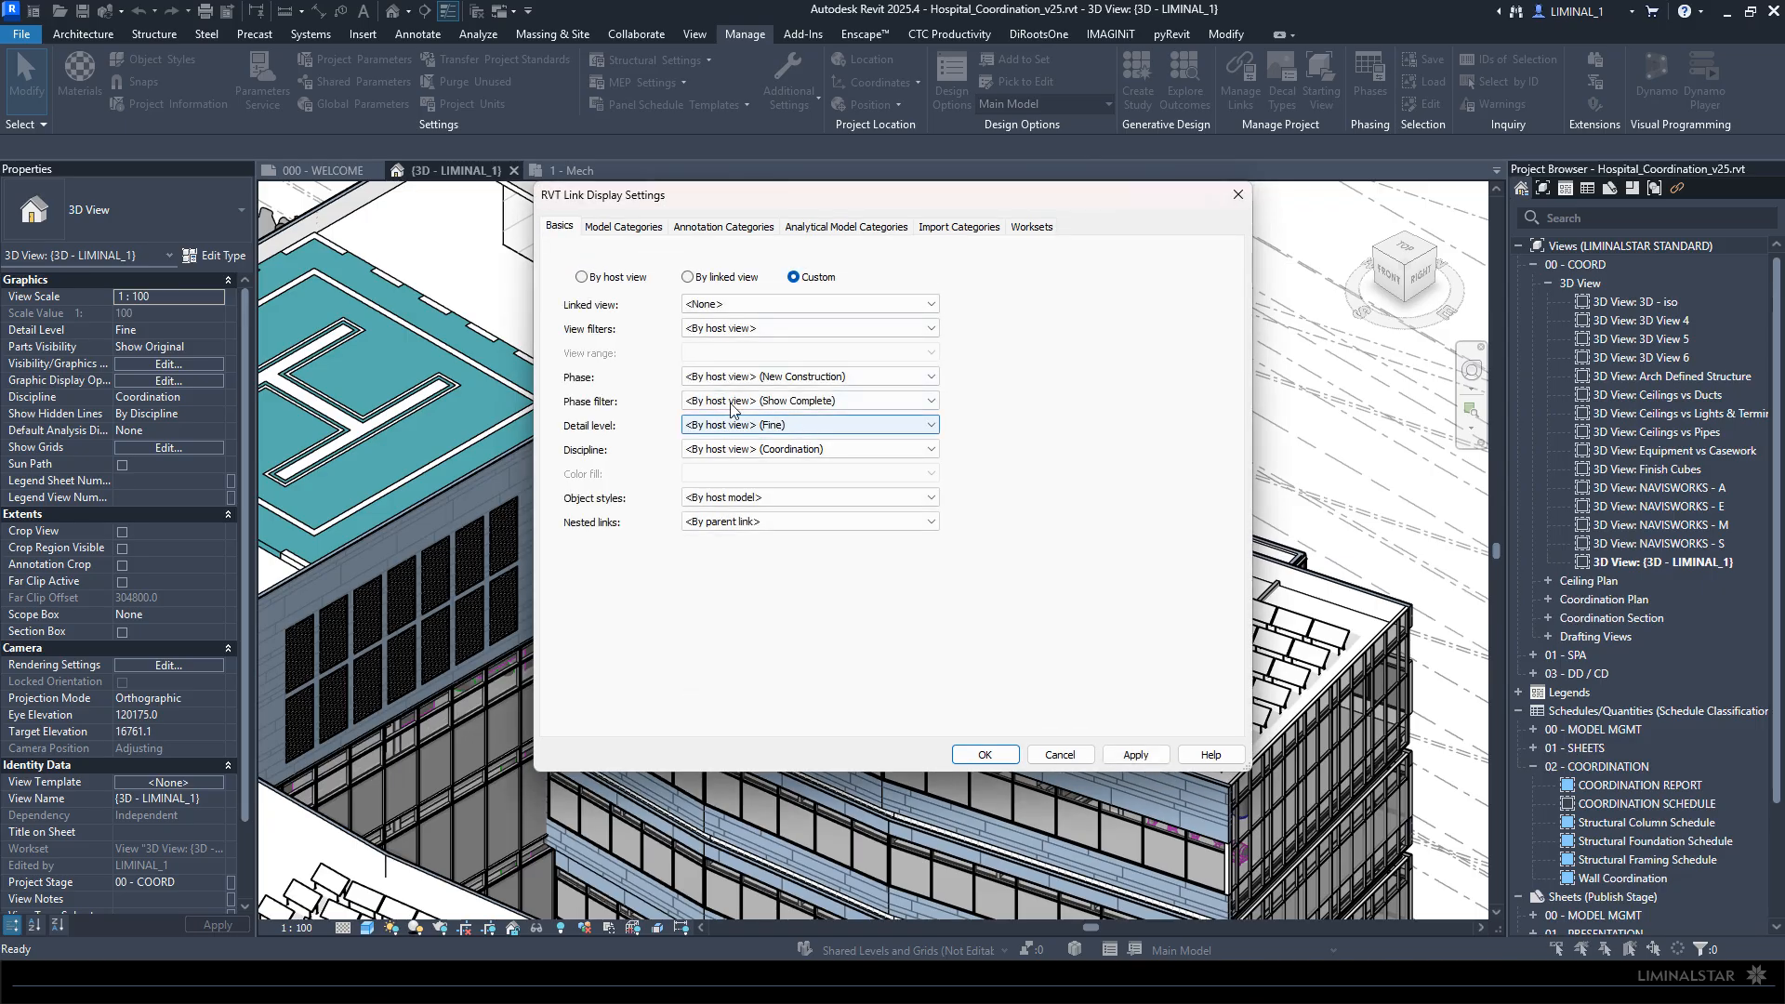
left_click(874, 401)
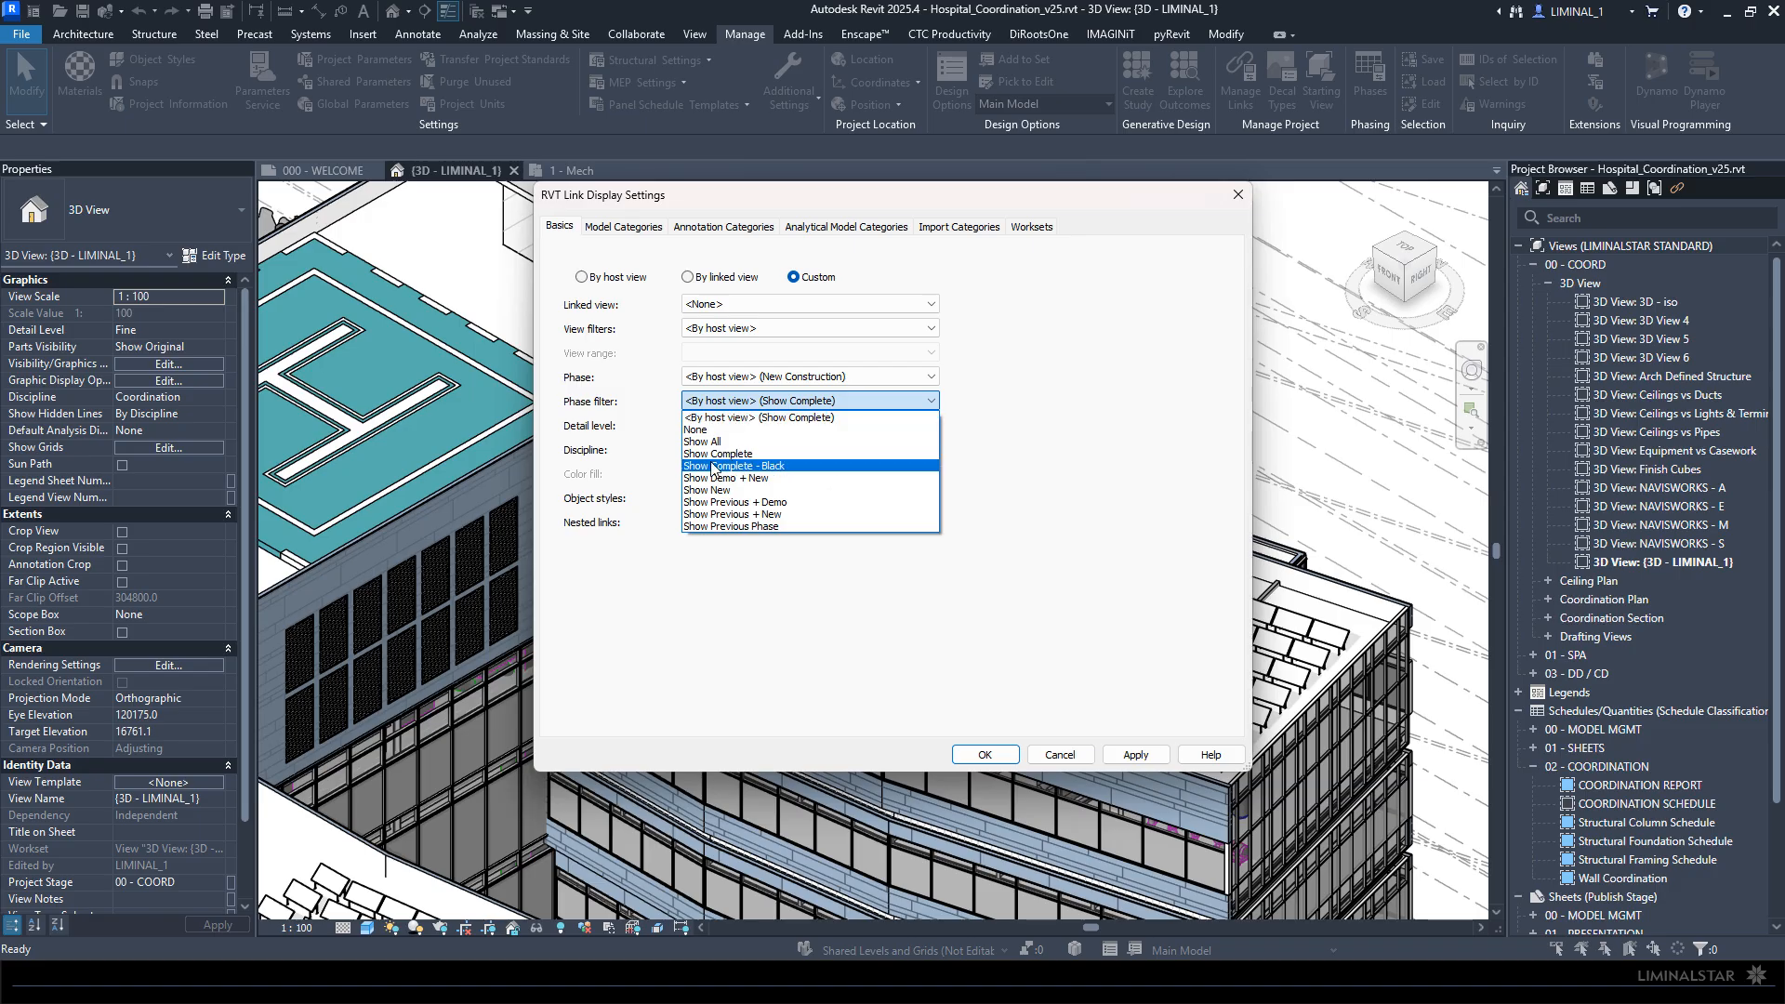
left_click(728, 196)
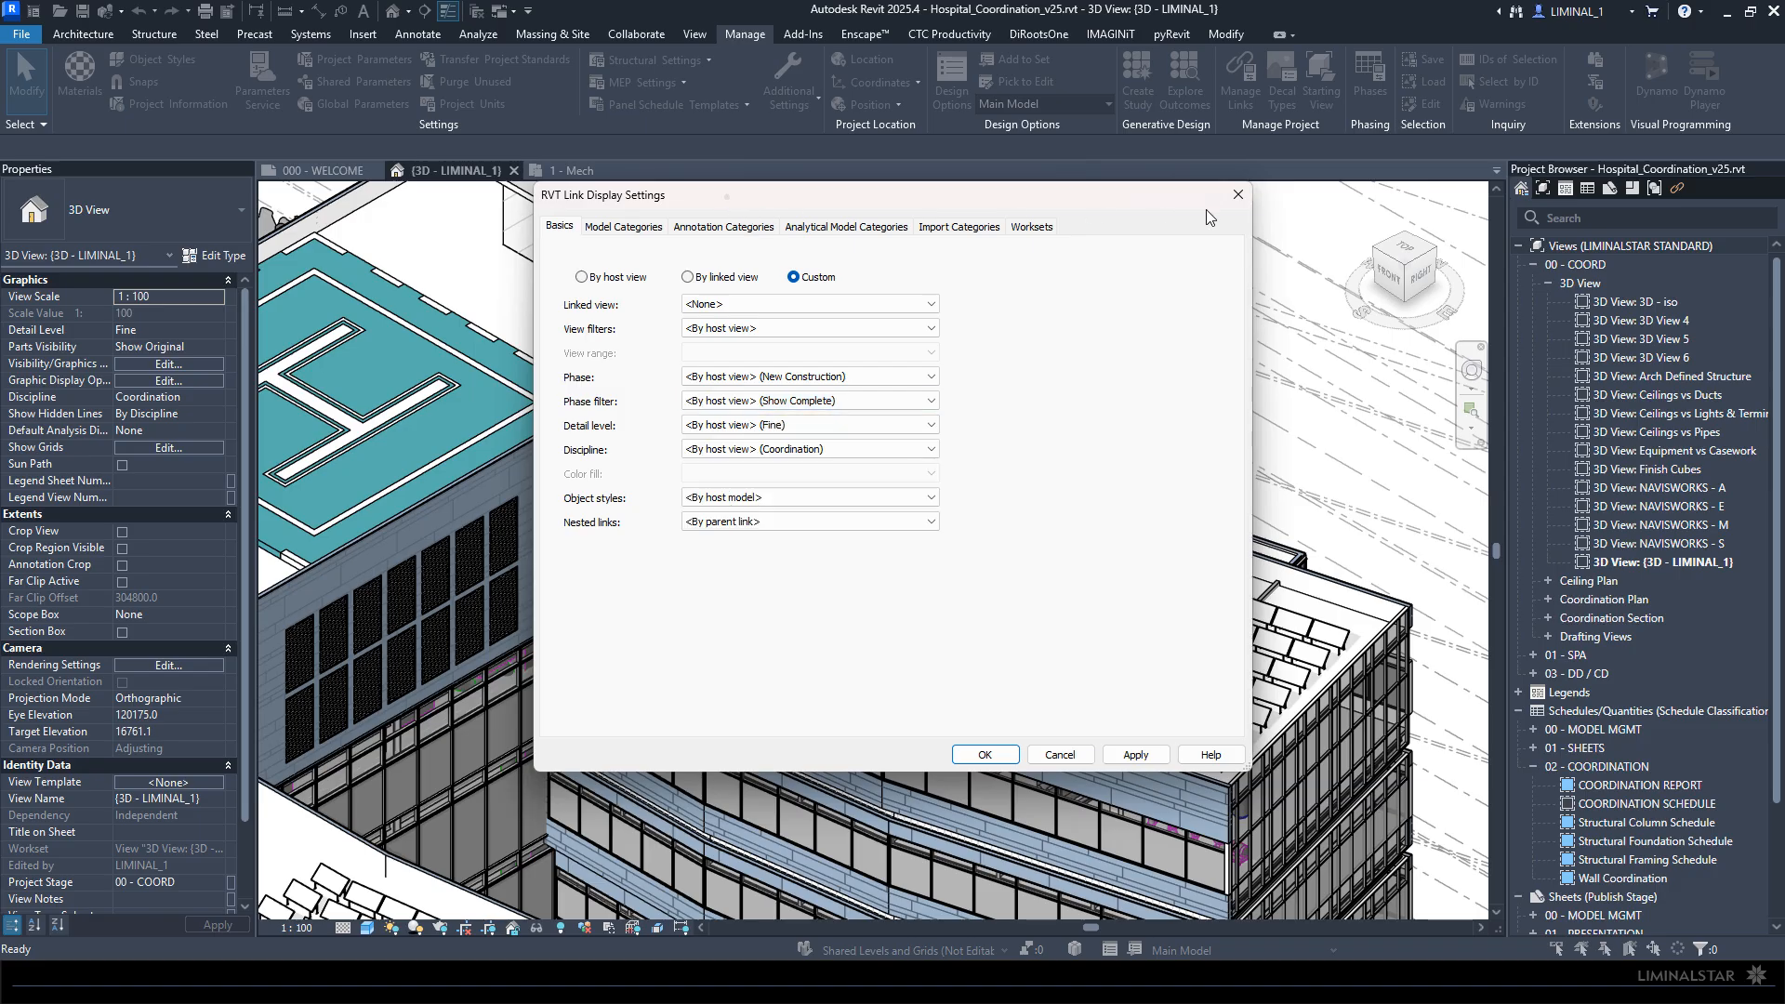
left_click_drag(1055, 205, 722, 201)
left_click(523, 397)
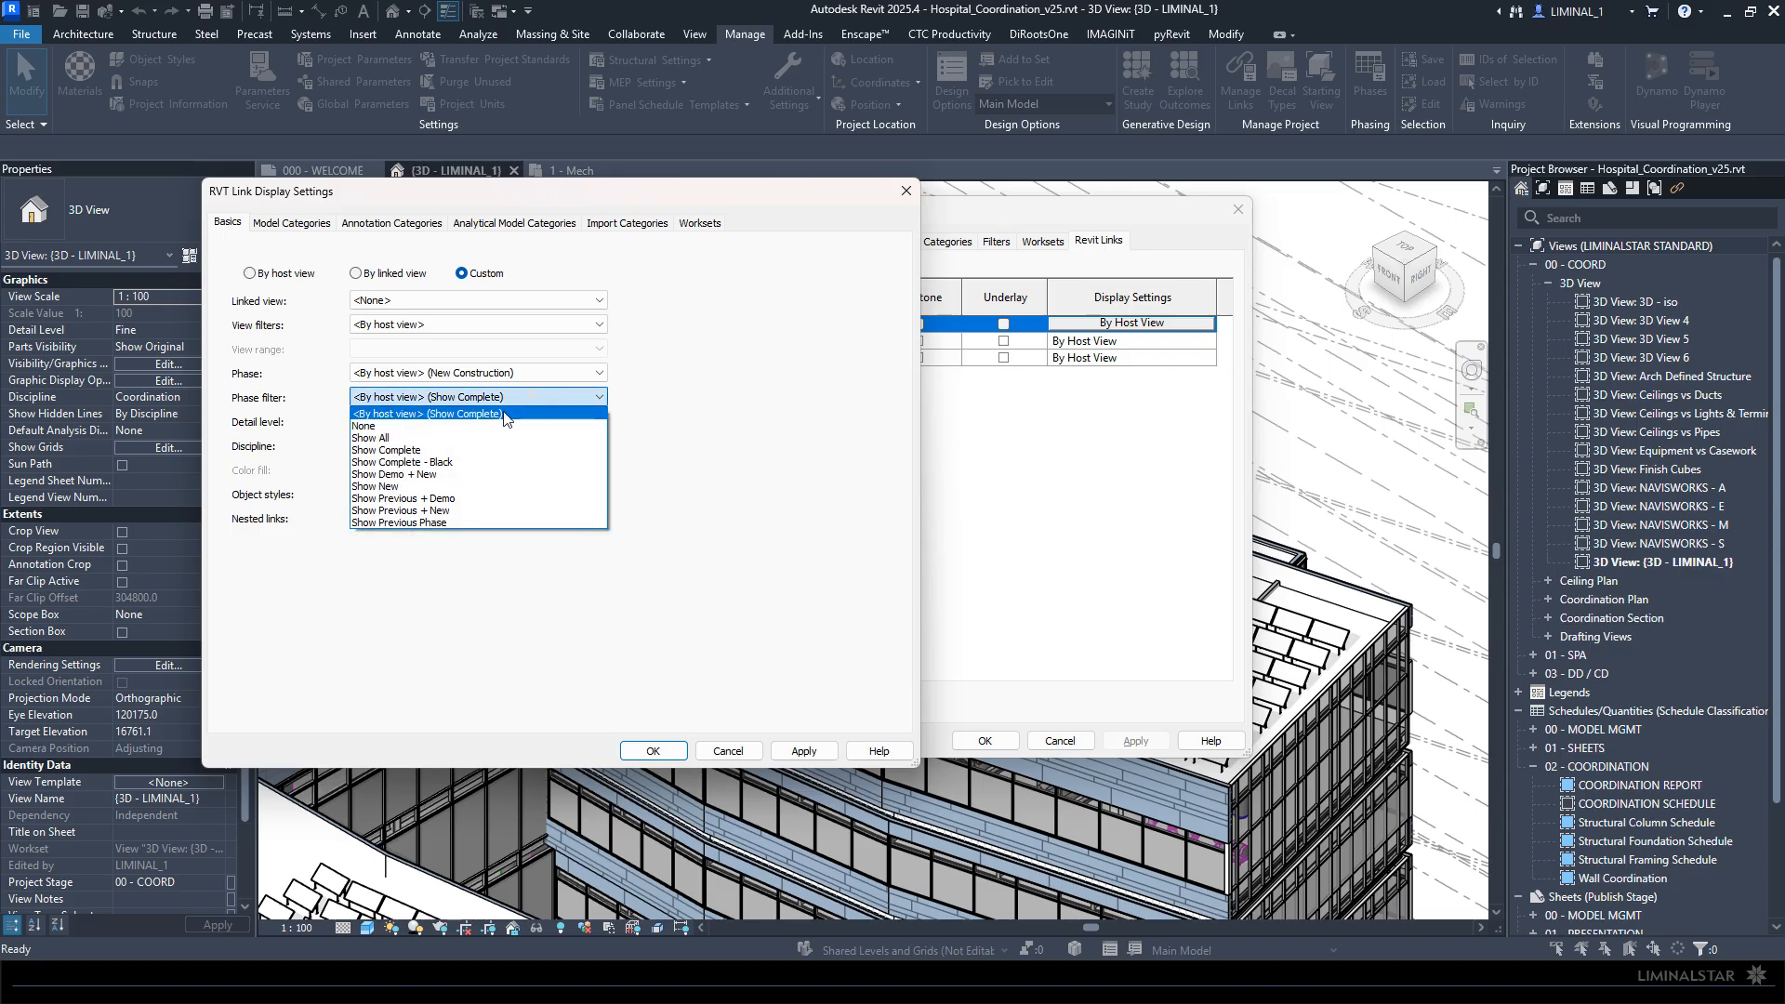
left_click(431, 463)
left_click(652, 751)
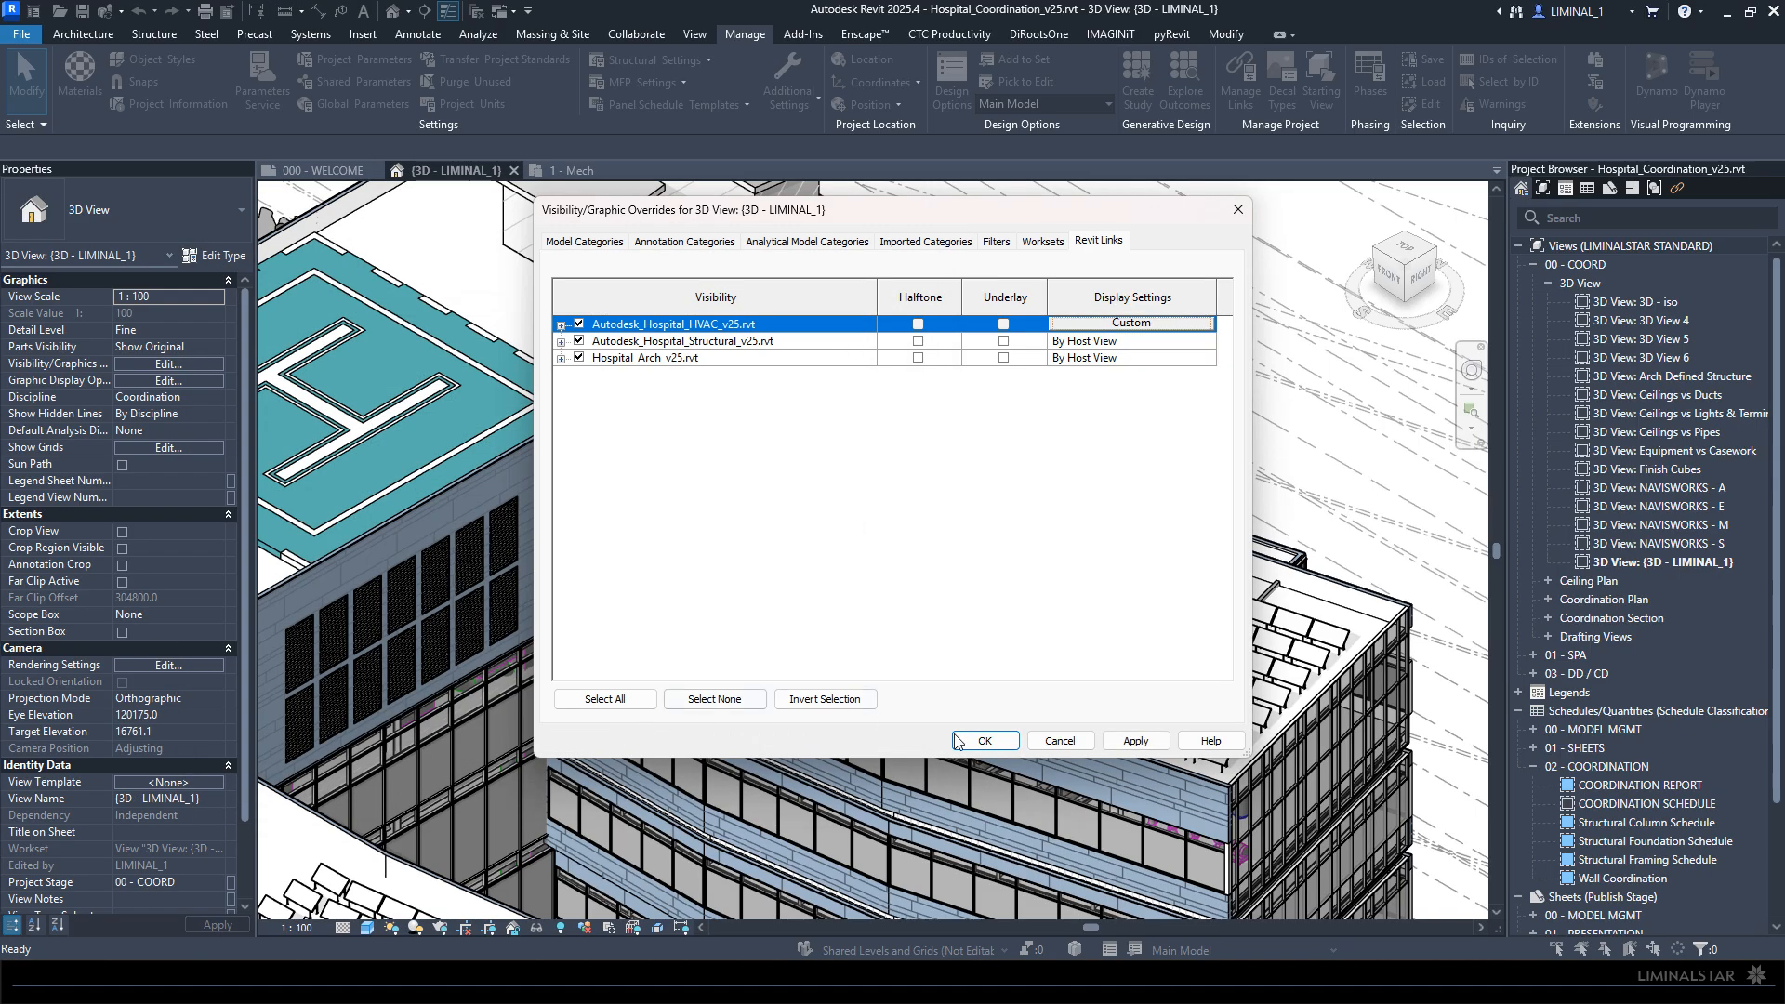
left_click(985, 741)
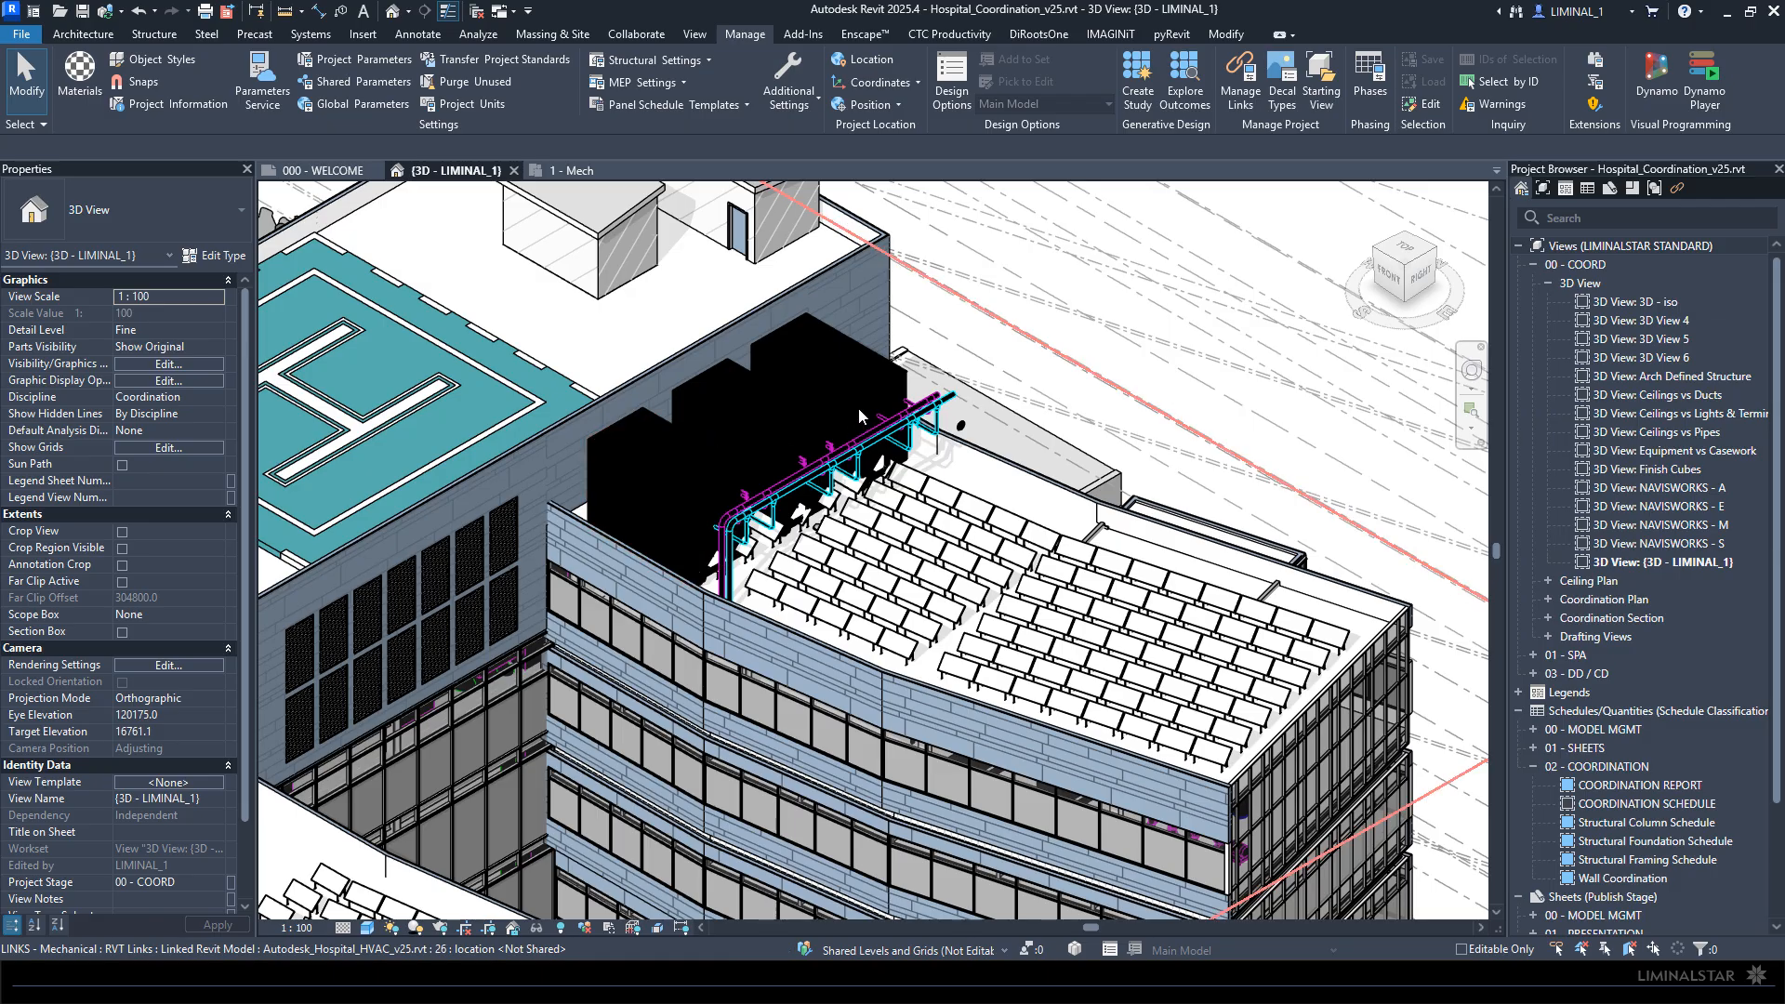
Step: Inspect a rooftop cooling tower inside the linked HVAC model, and clear the selection
key("Tab")
left_click(627, 469)
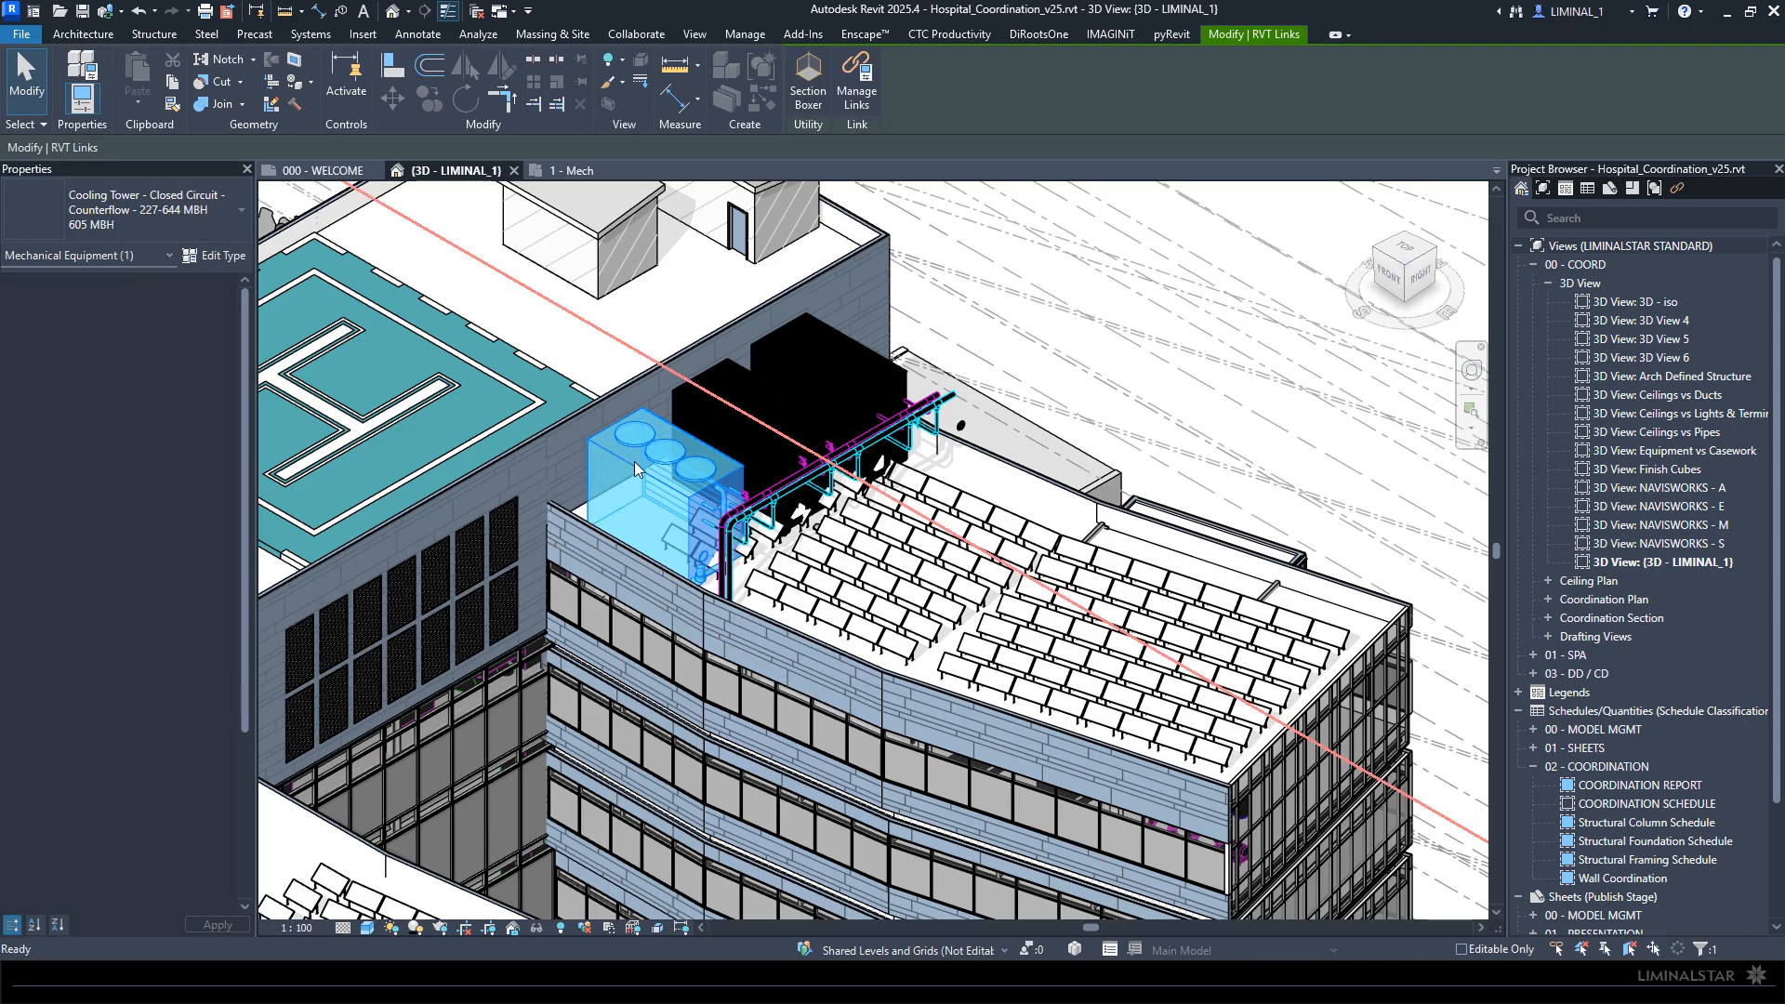
key("Escape")
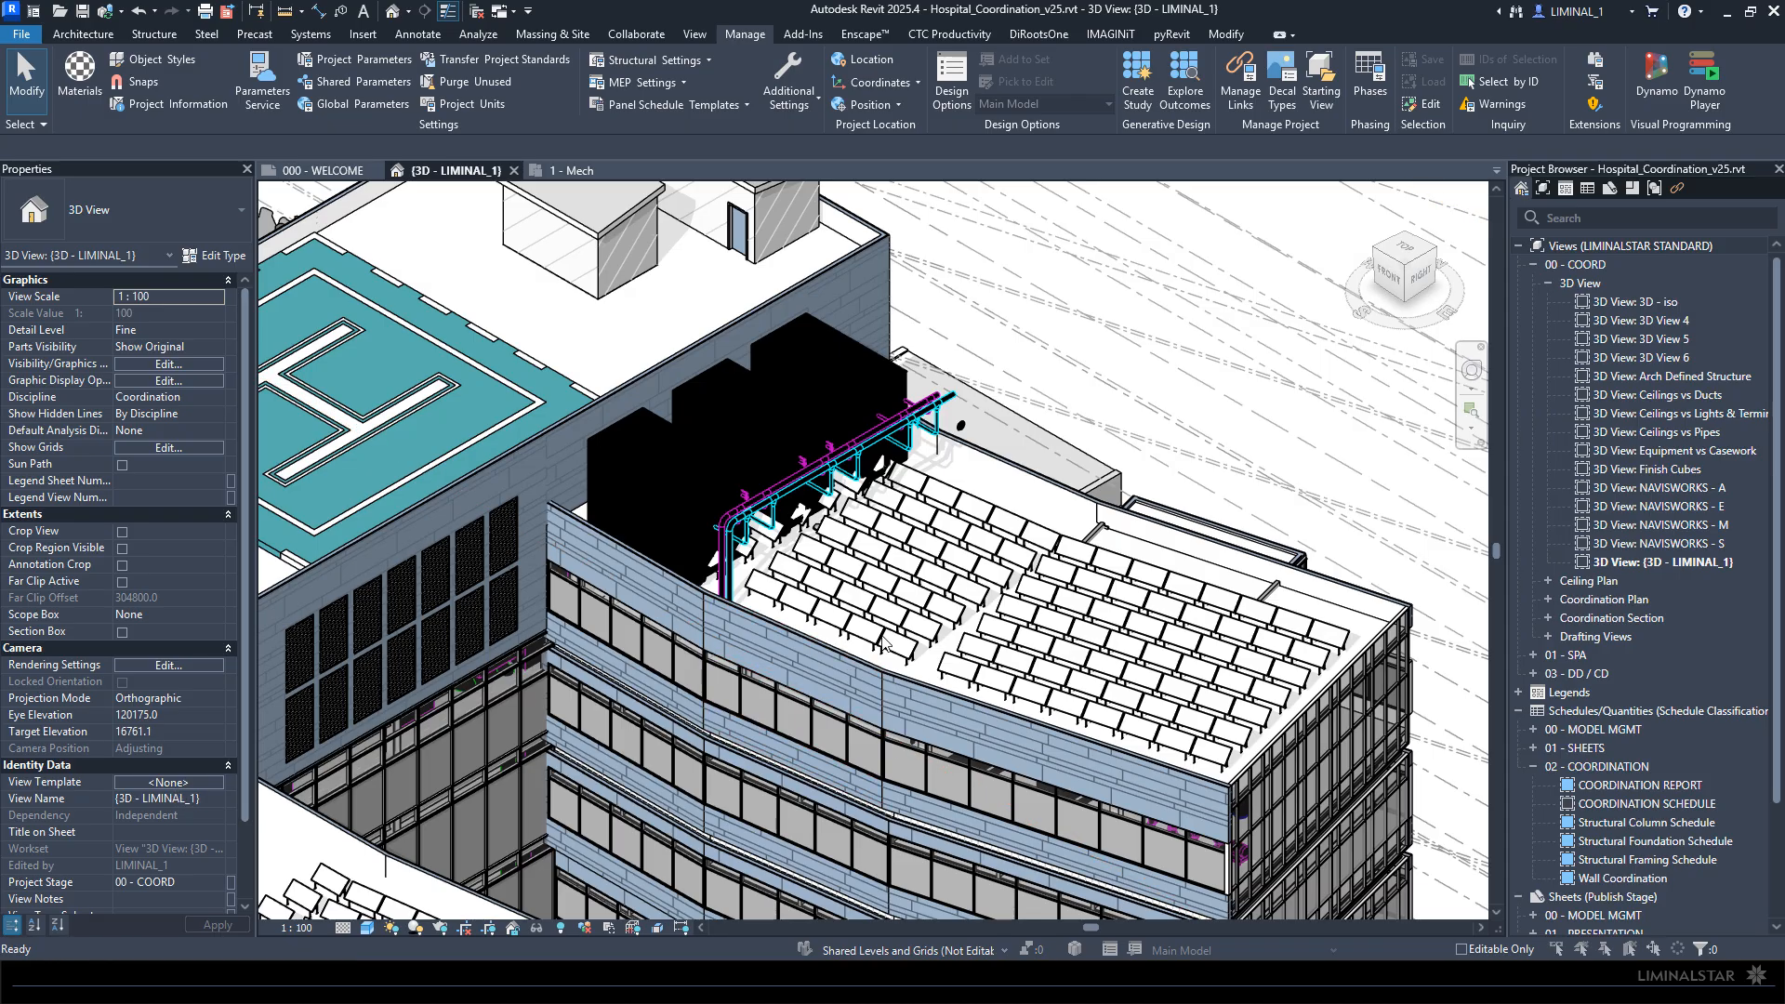
Step: Reopen the HVAC link's custom display settings, set its phase filter to <By host view>, and apply it with the model in sight
key("v")
key("v")
left_click(1093, 242)
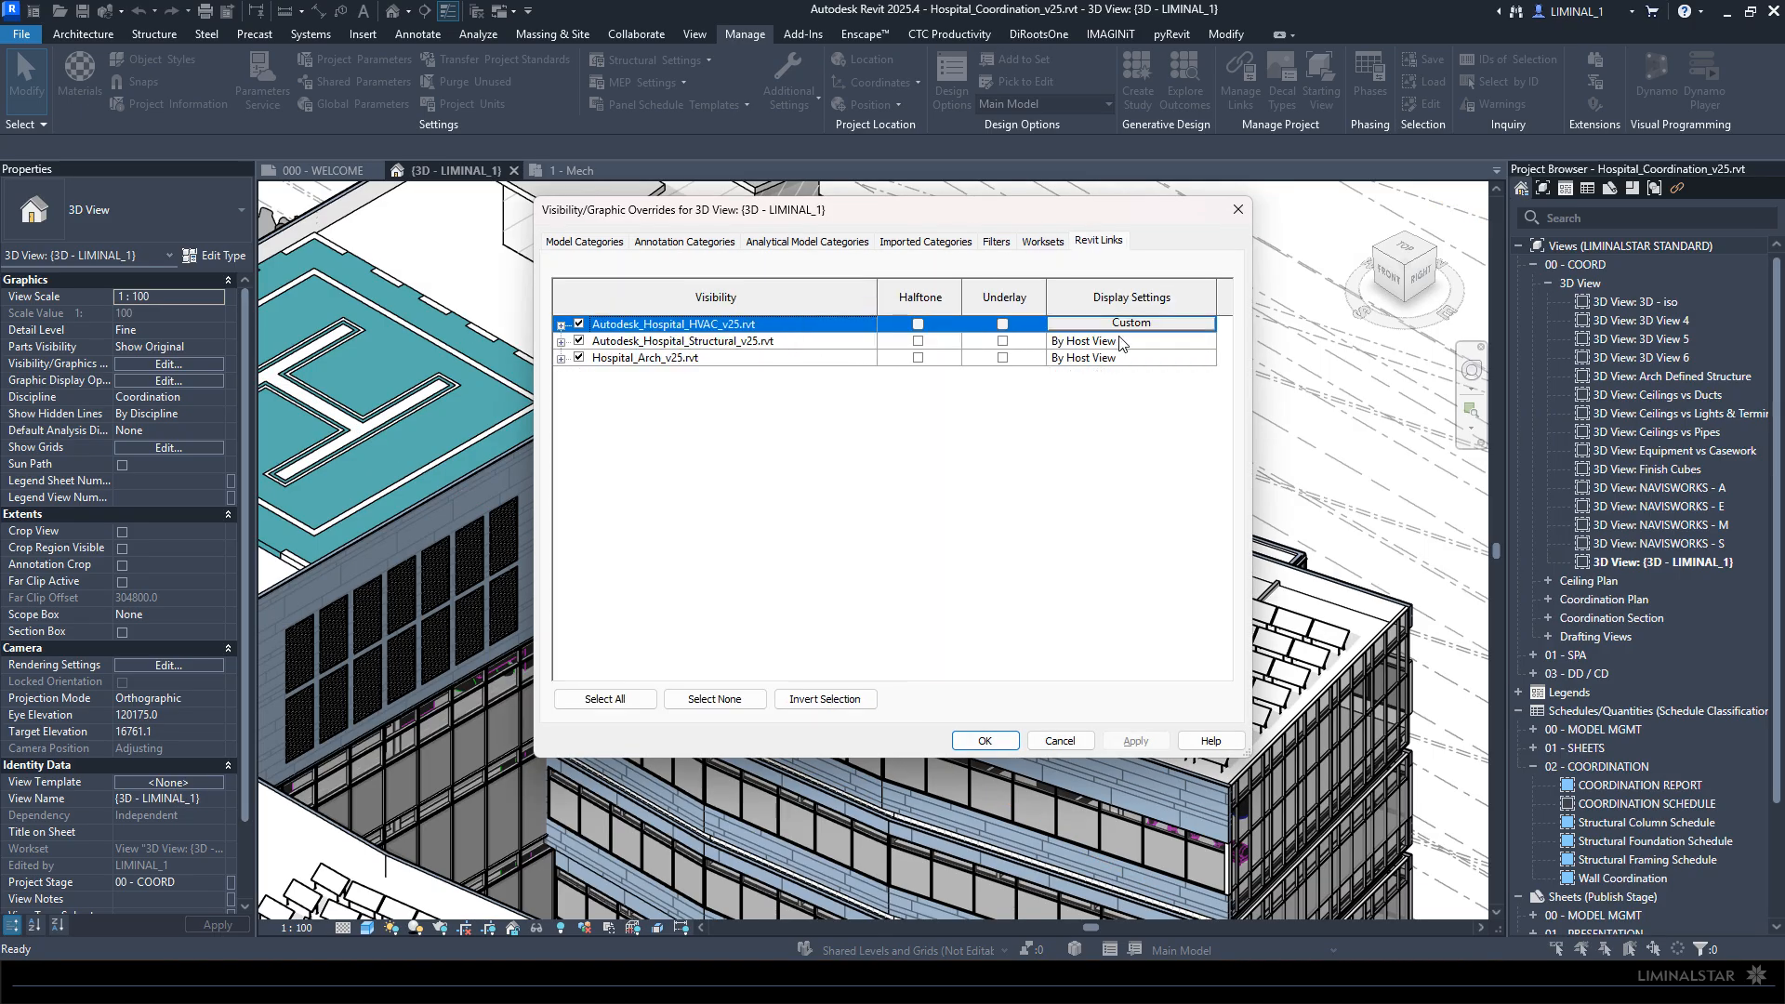
left_click(1160, 327)
key("Escape")
left_click_drag(1090, 214, 1539, 219)
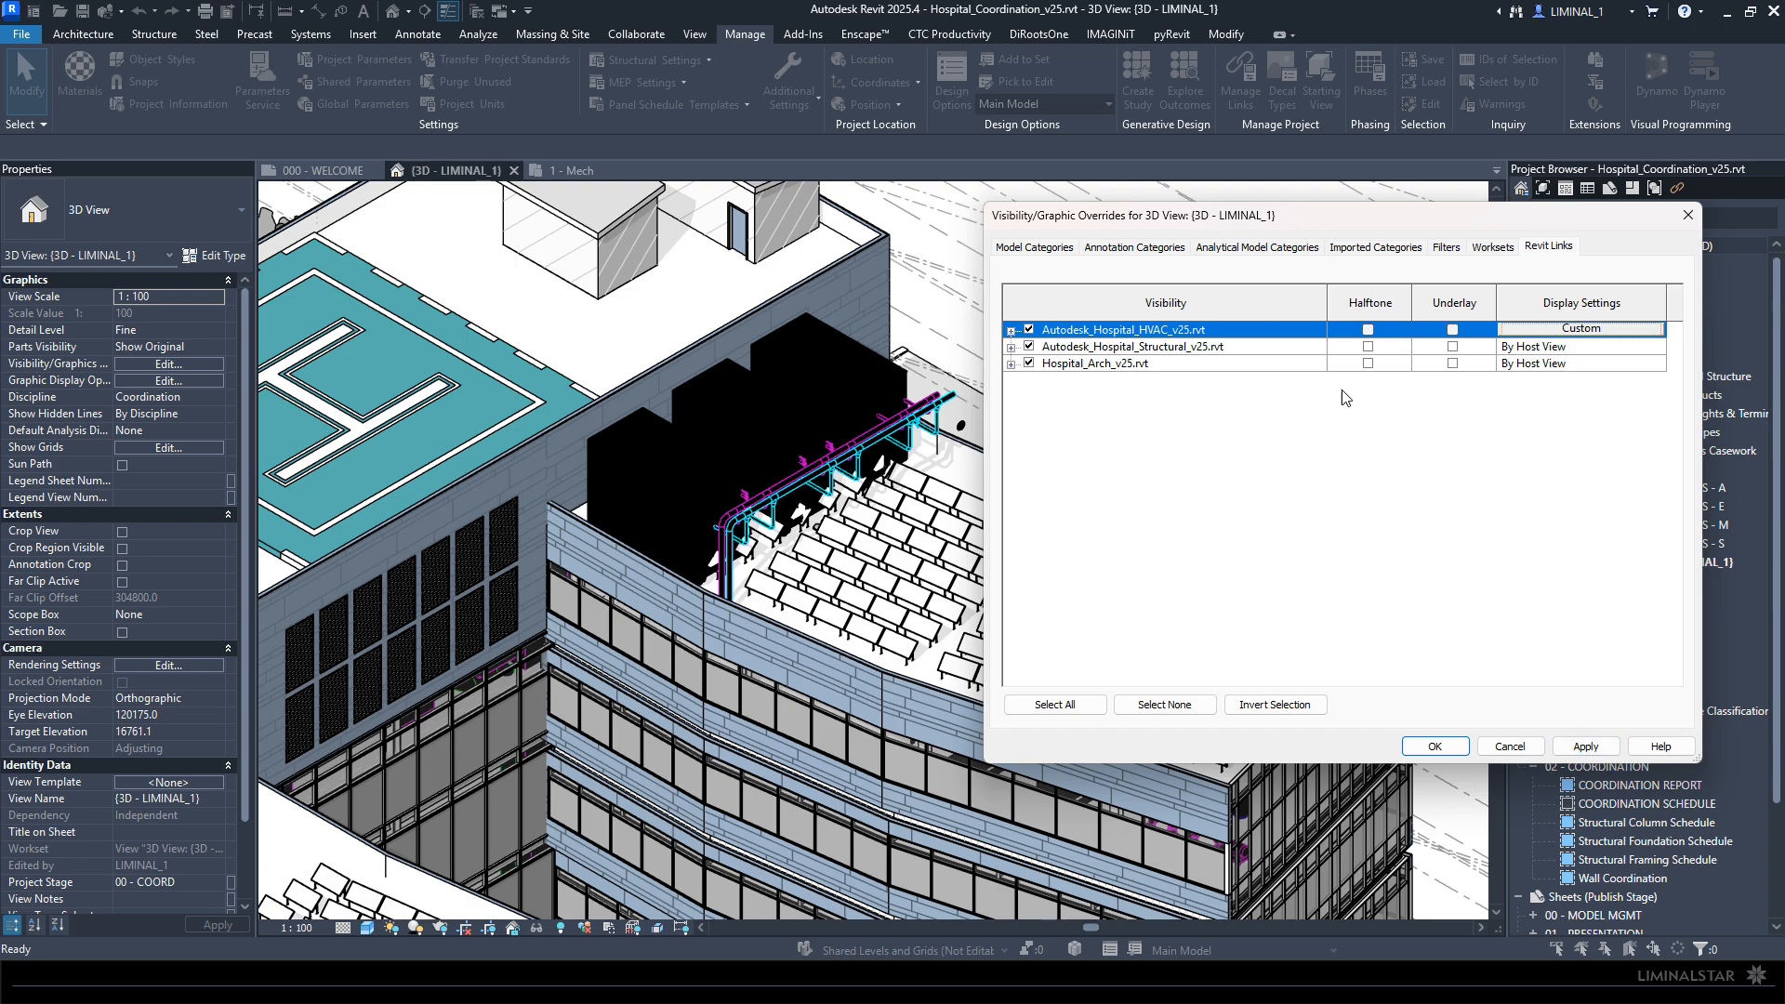
left_click(1581, 330)
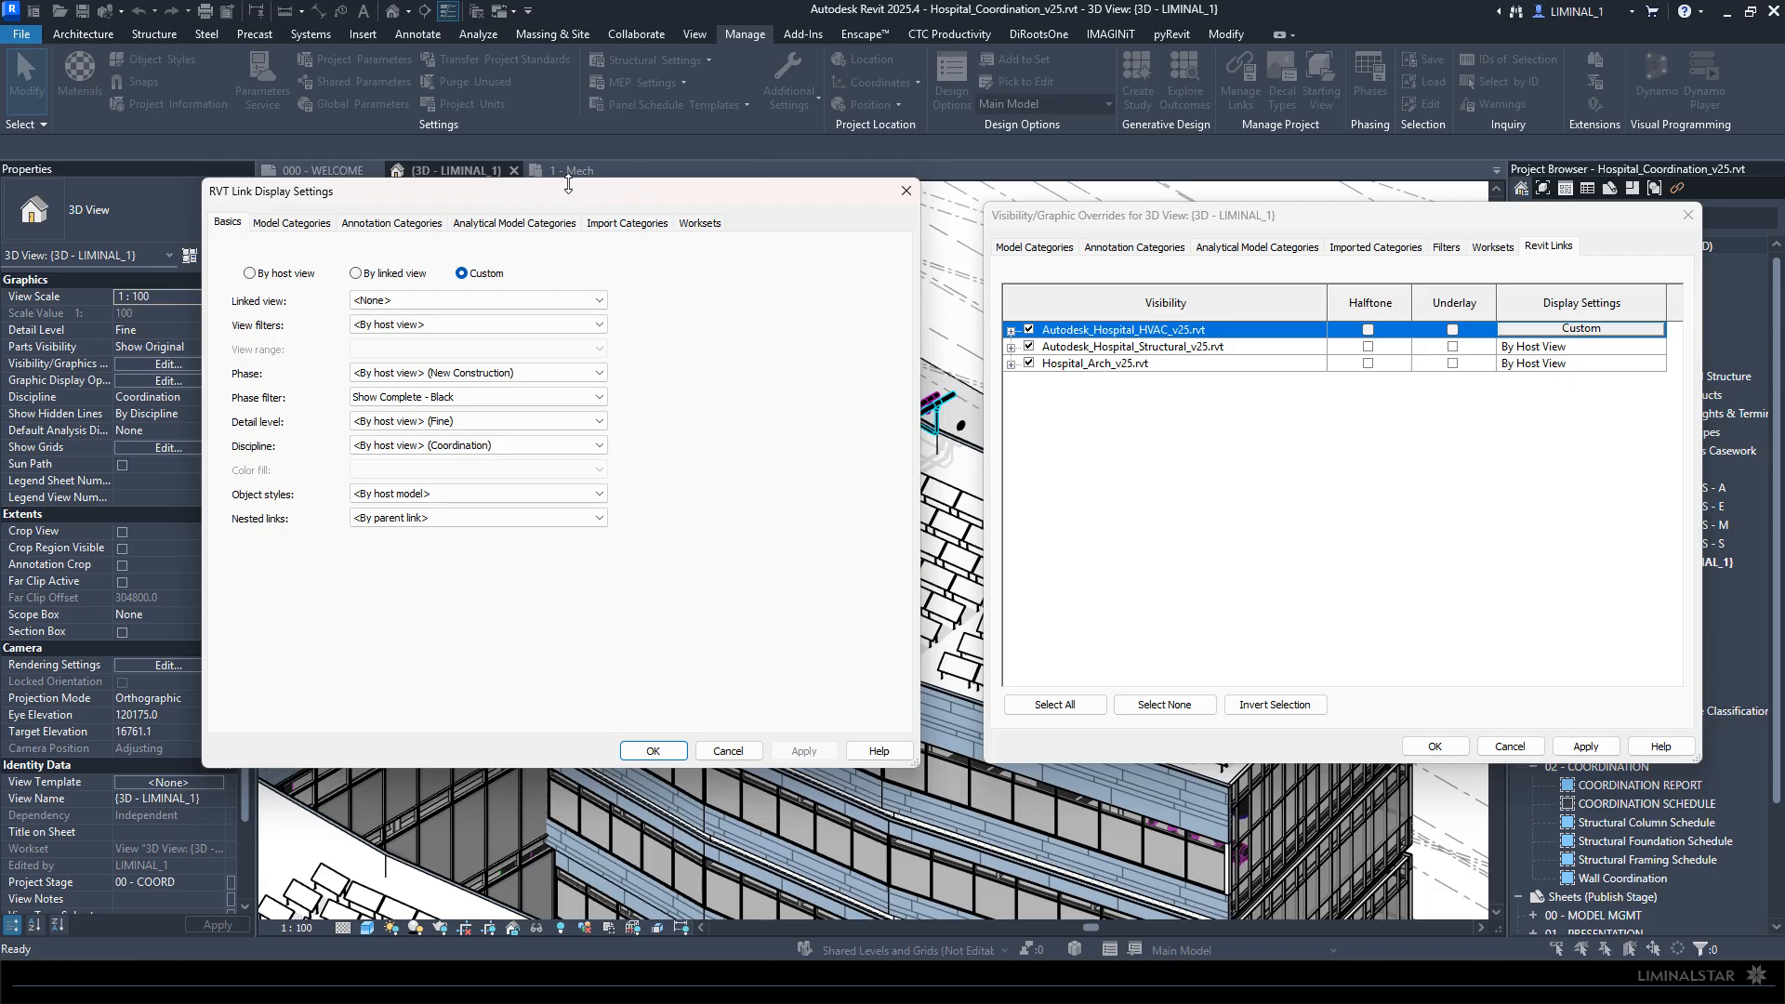
left_click_drag(569, 184, 1403, 295)
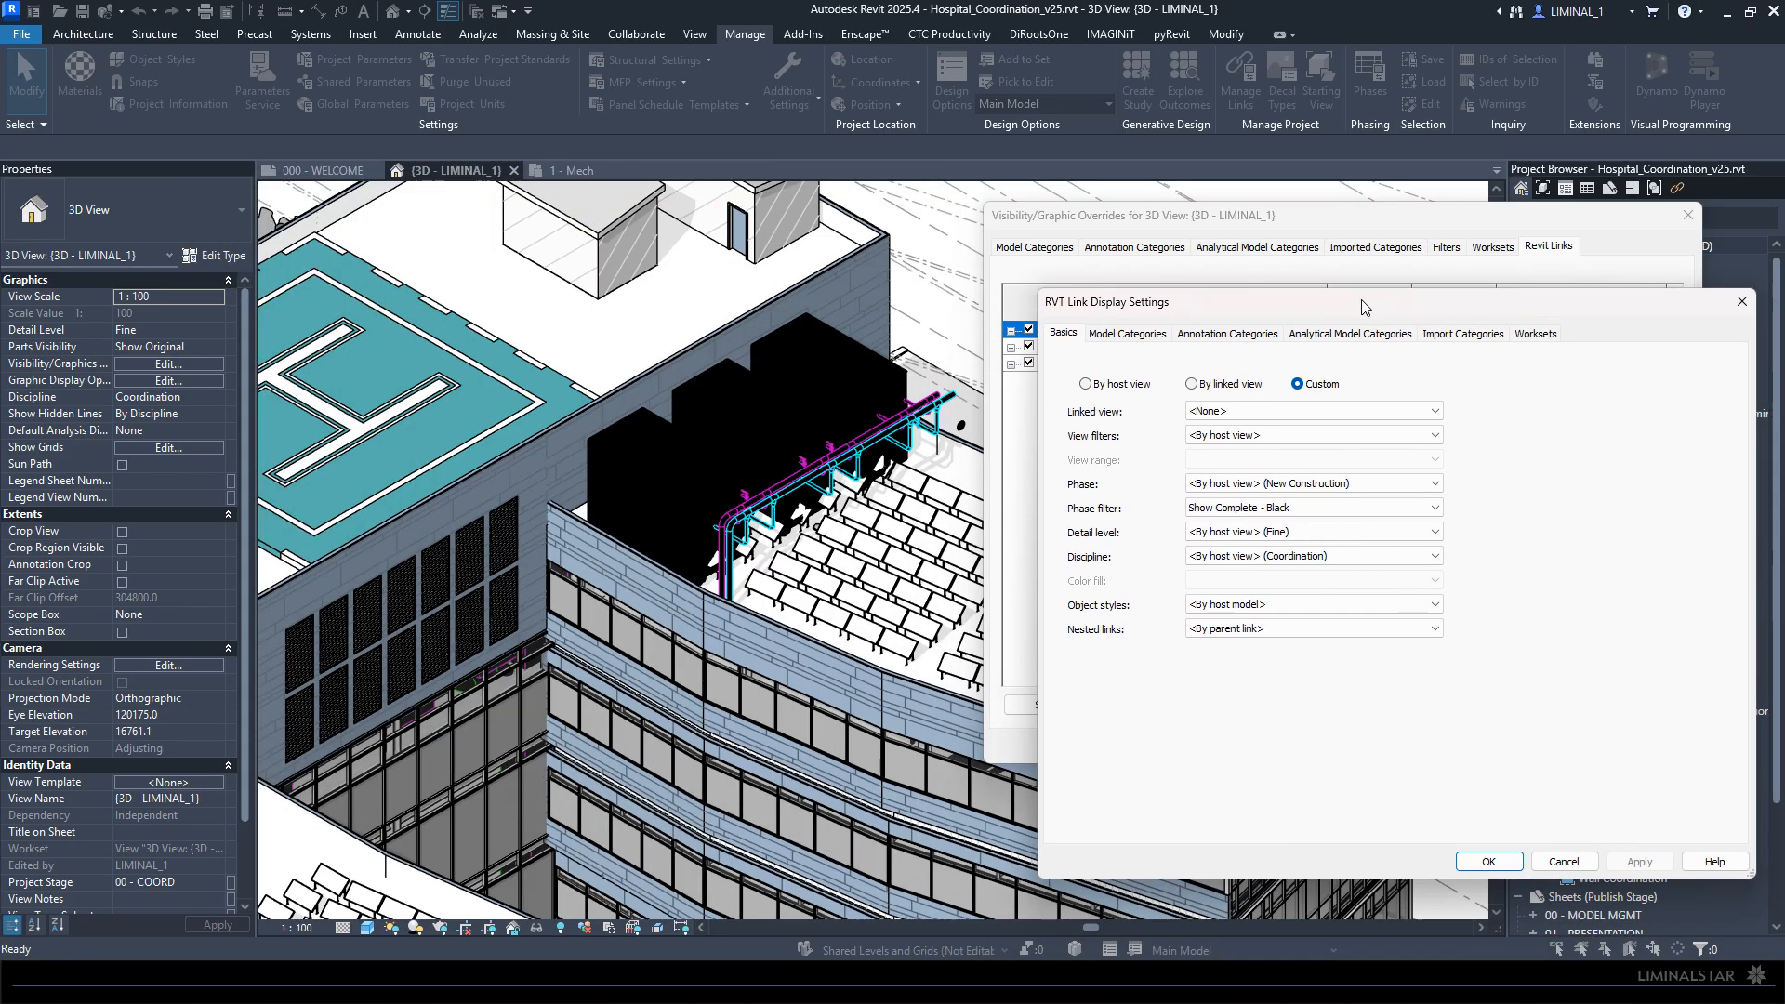
left_click(1339, 510)
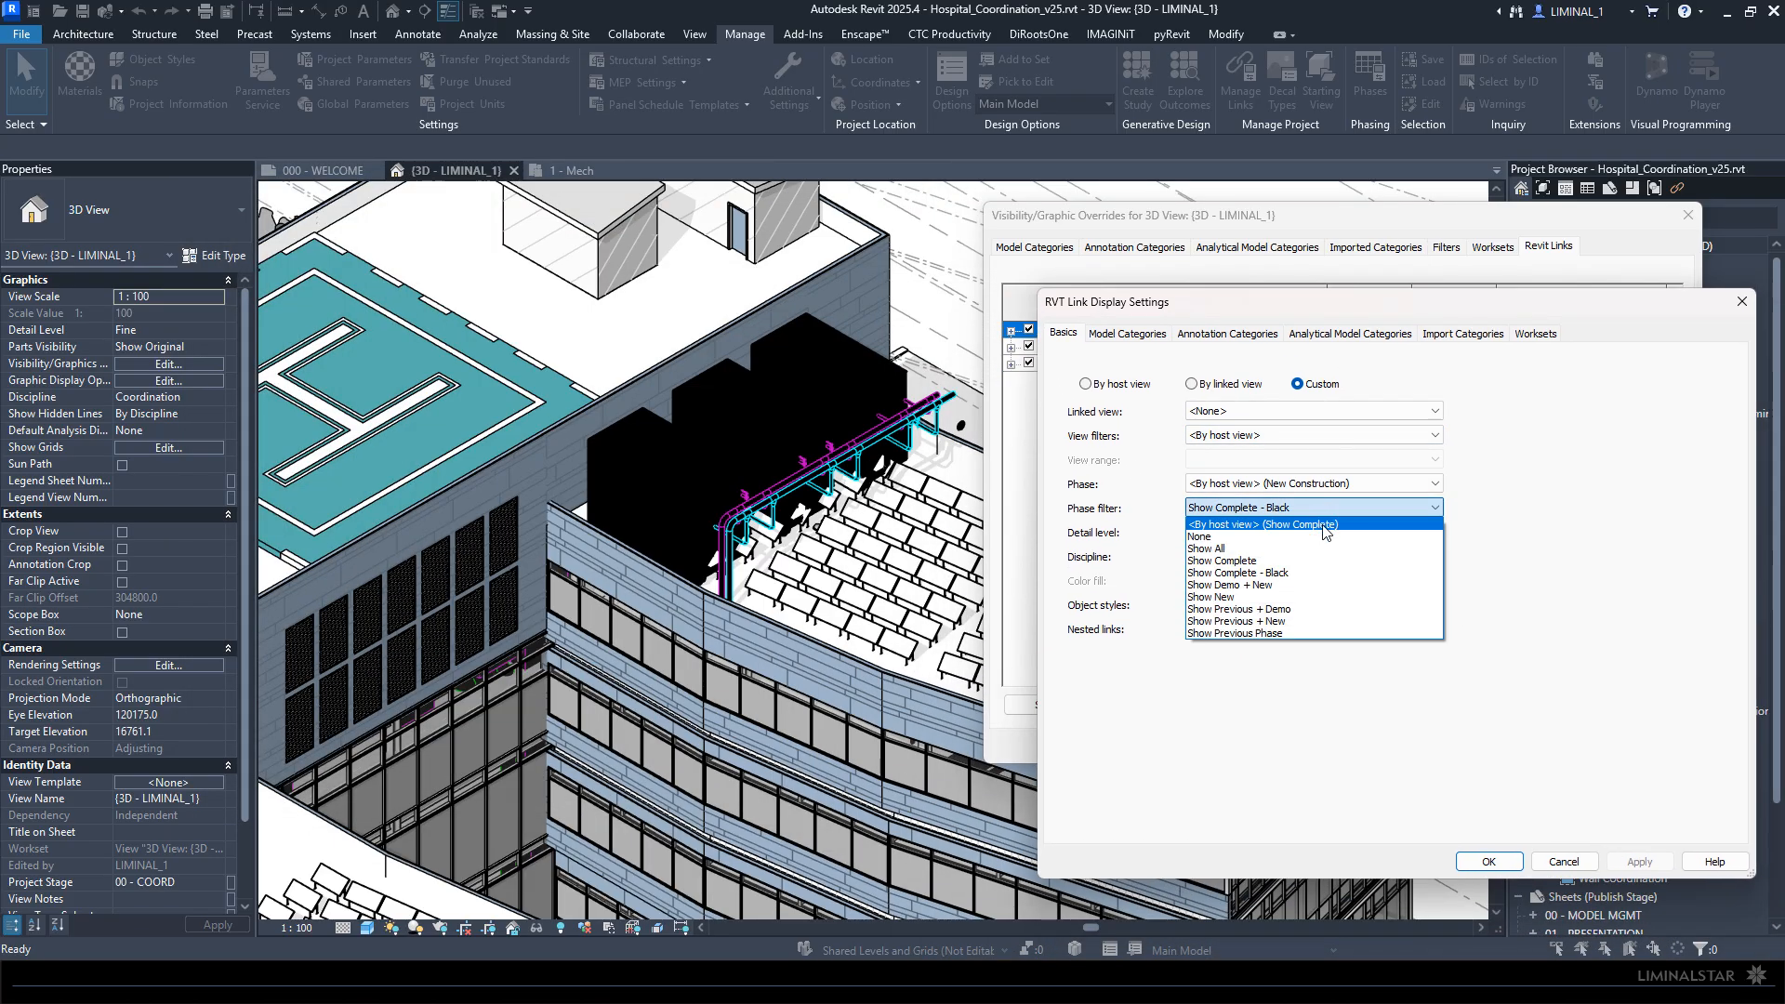
left_click(1214, 524)
left_click(1614, 864)
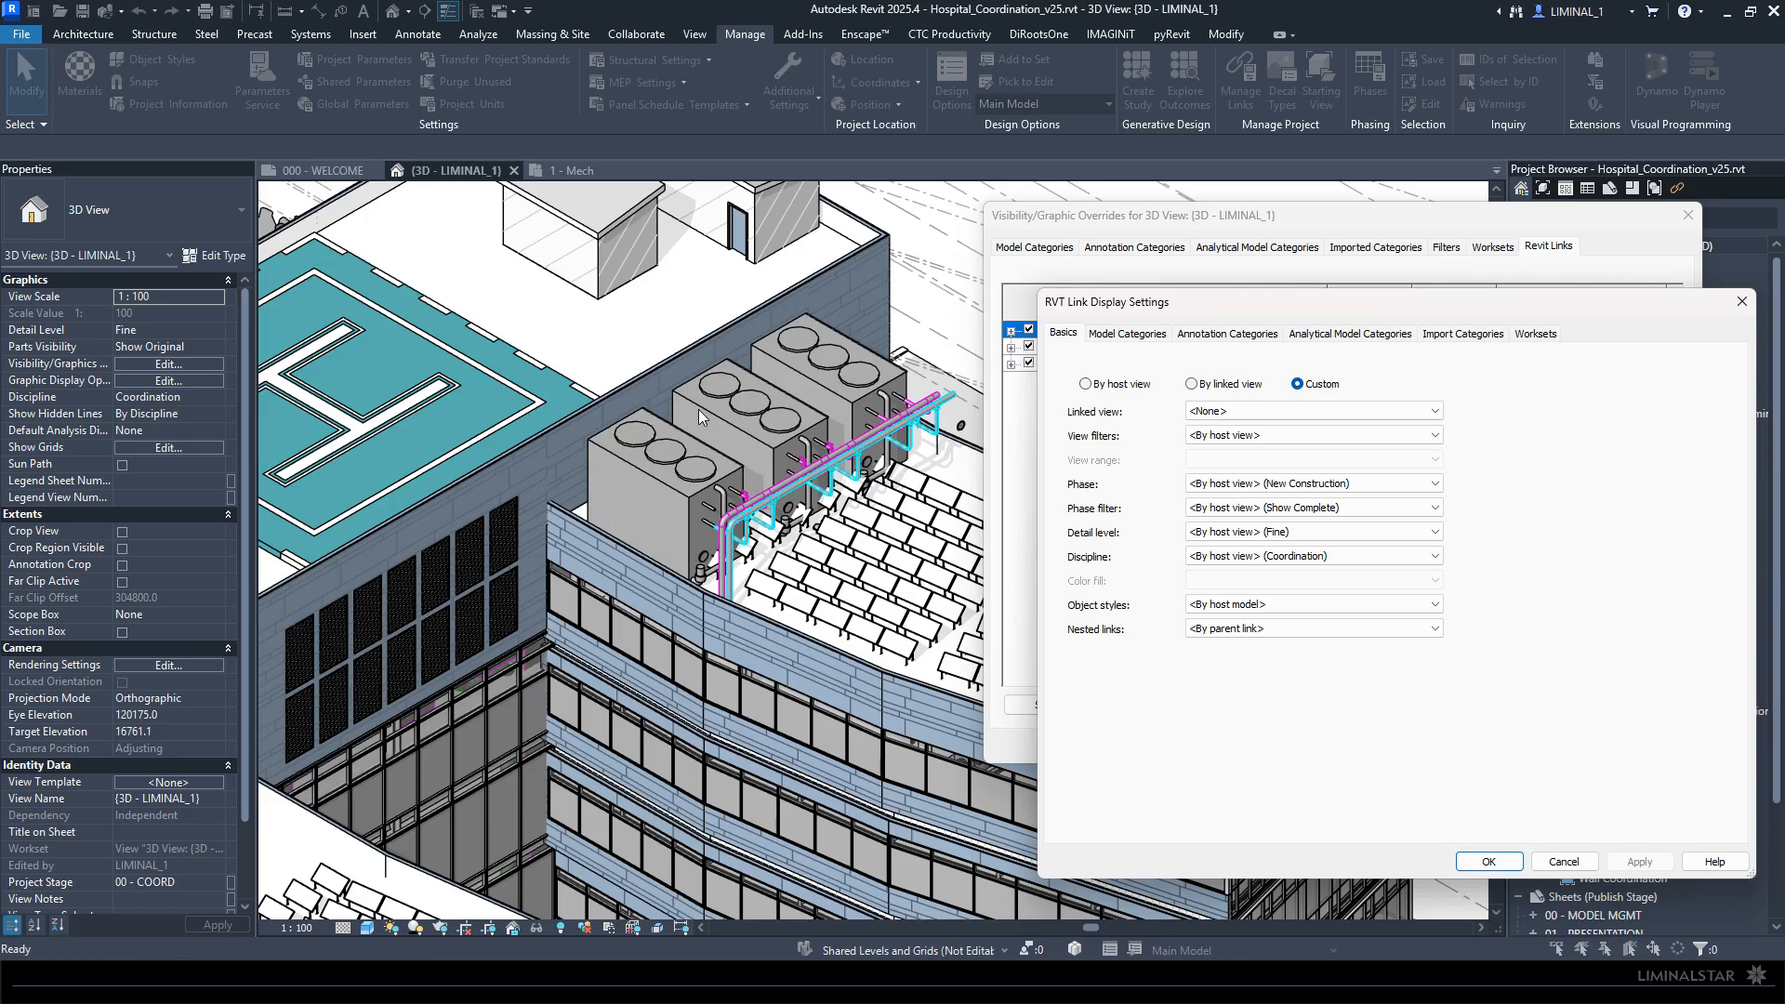
Step: Apply the Show Complete phase filter to the HVAC link and check the view filters setting
left_click(1237, 509)
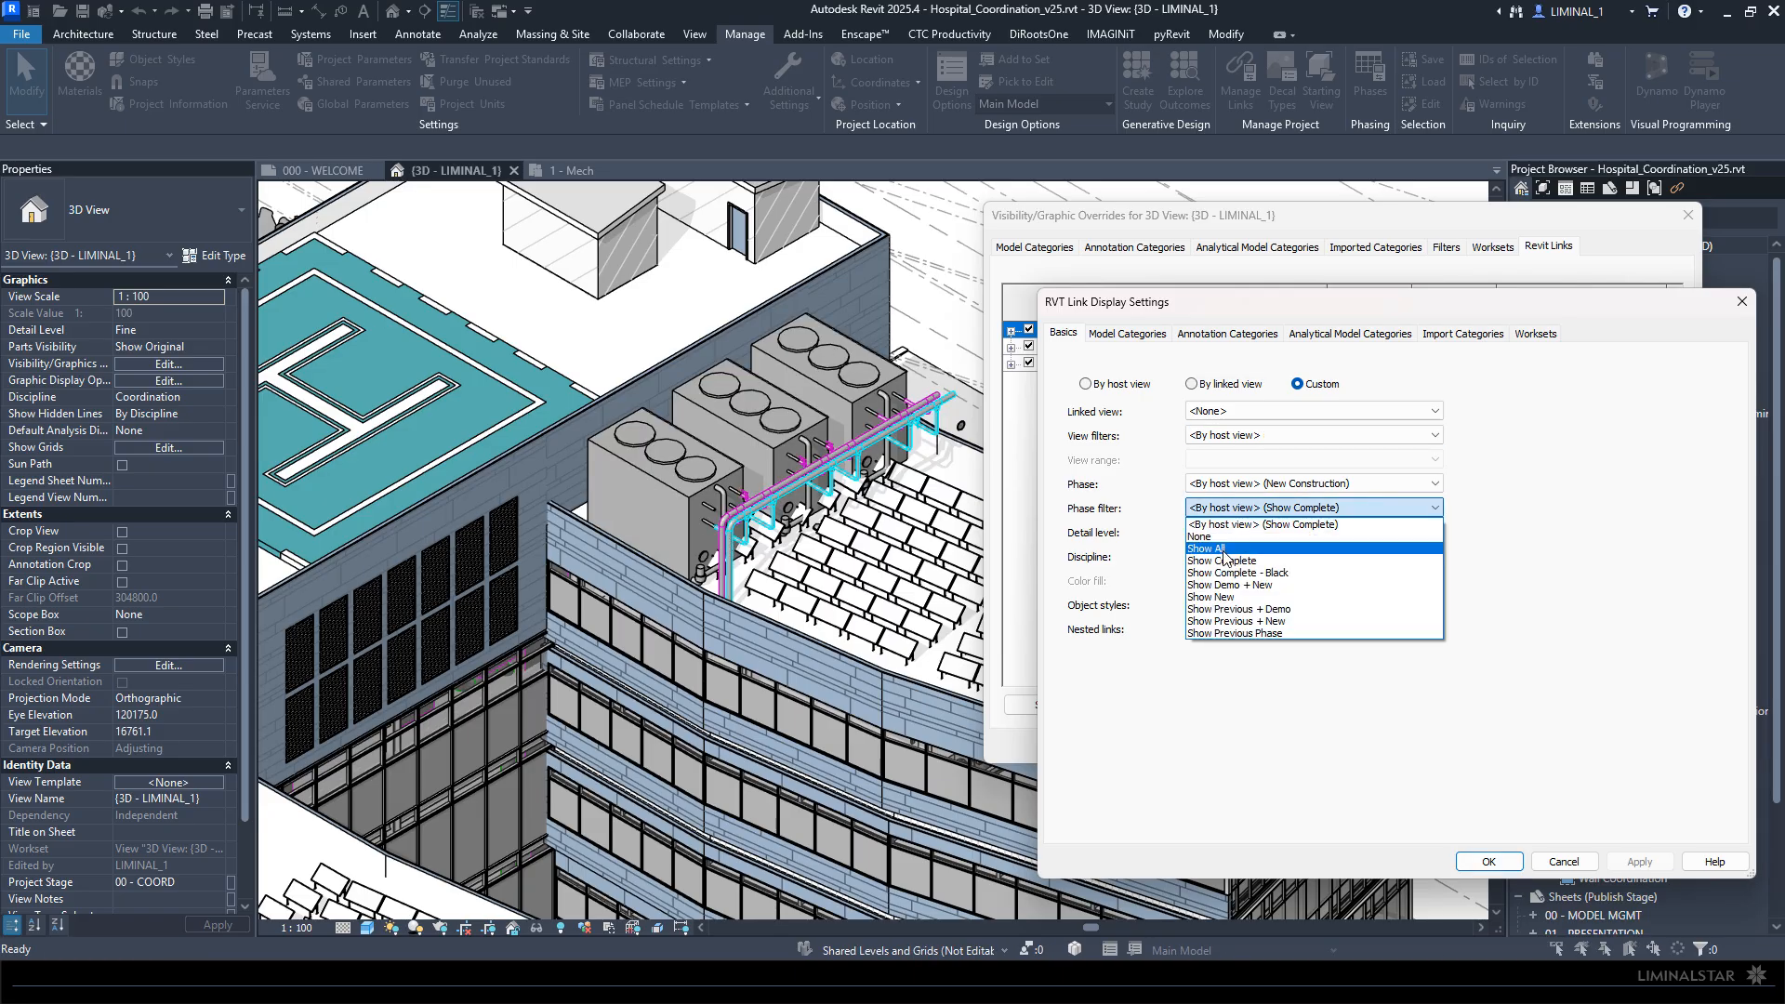
left_click(1218, 560)
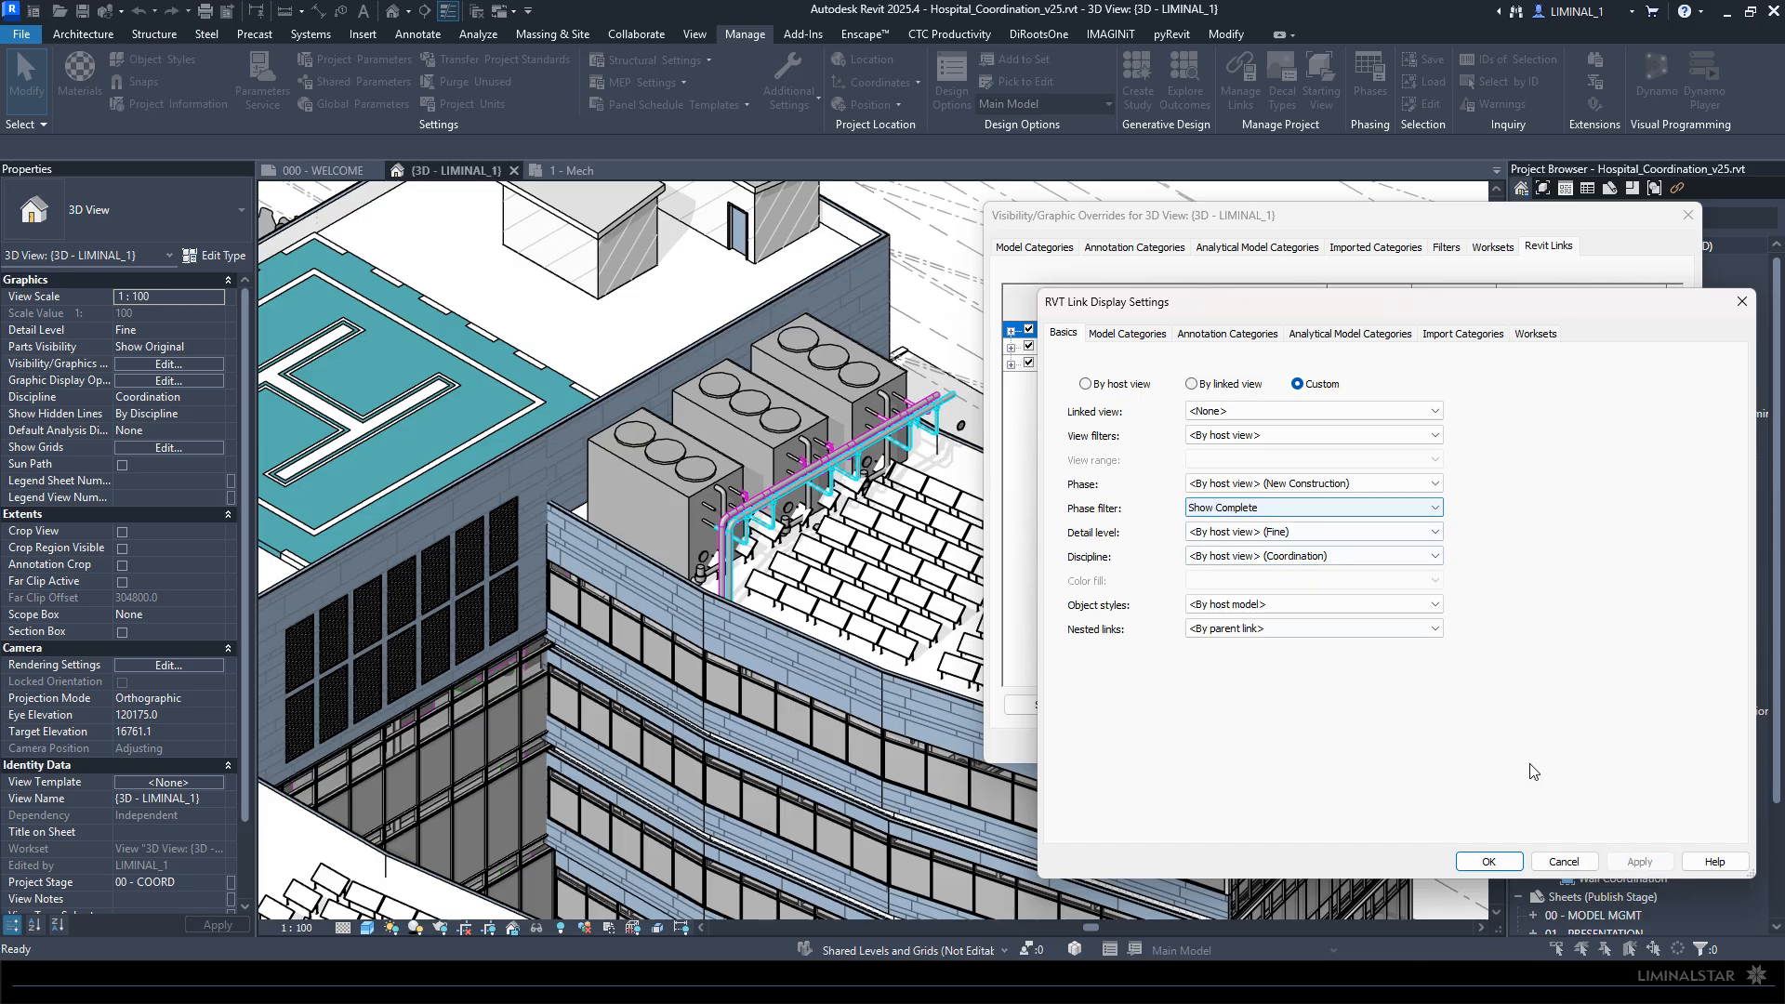
left_click(1270, 506)
left_click(1252, 508)
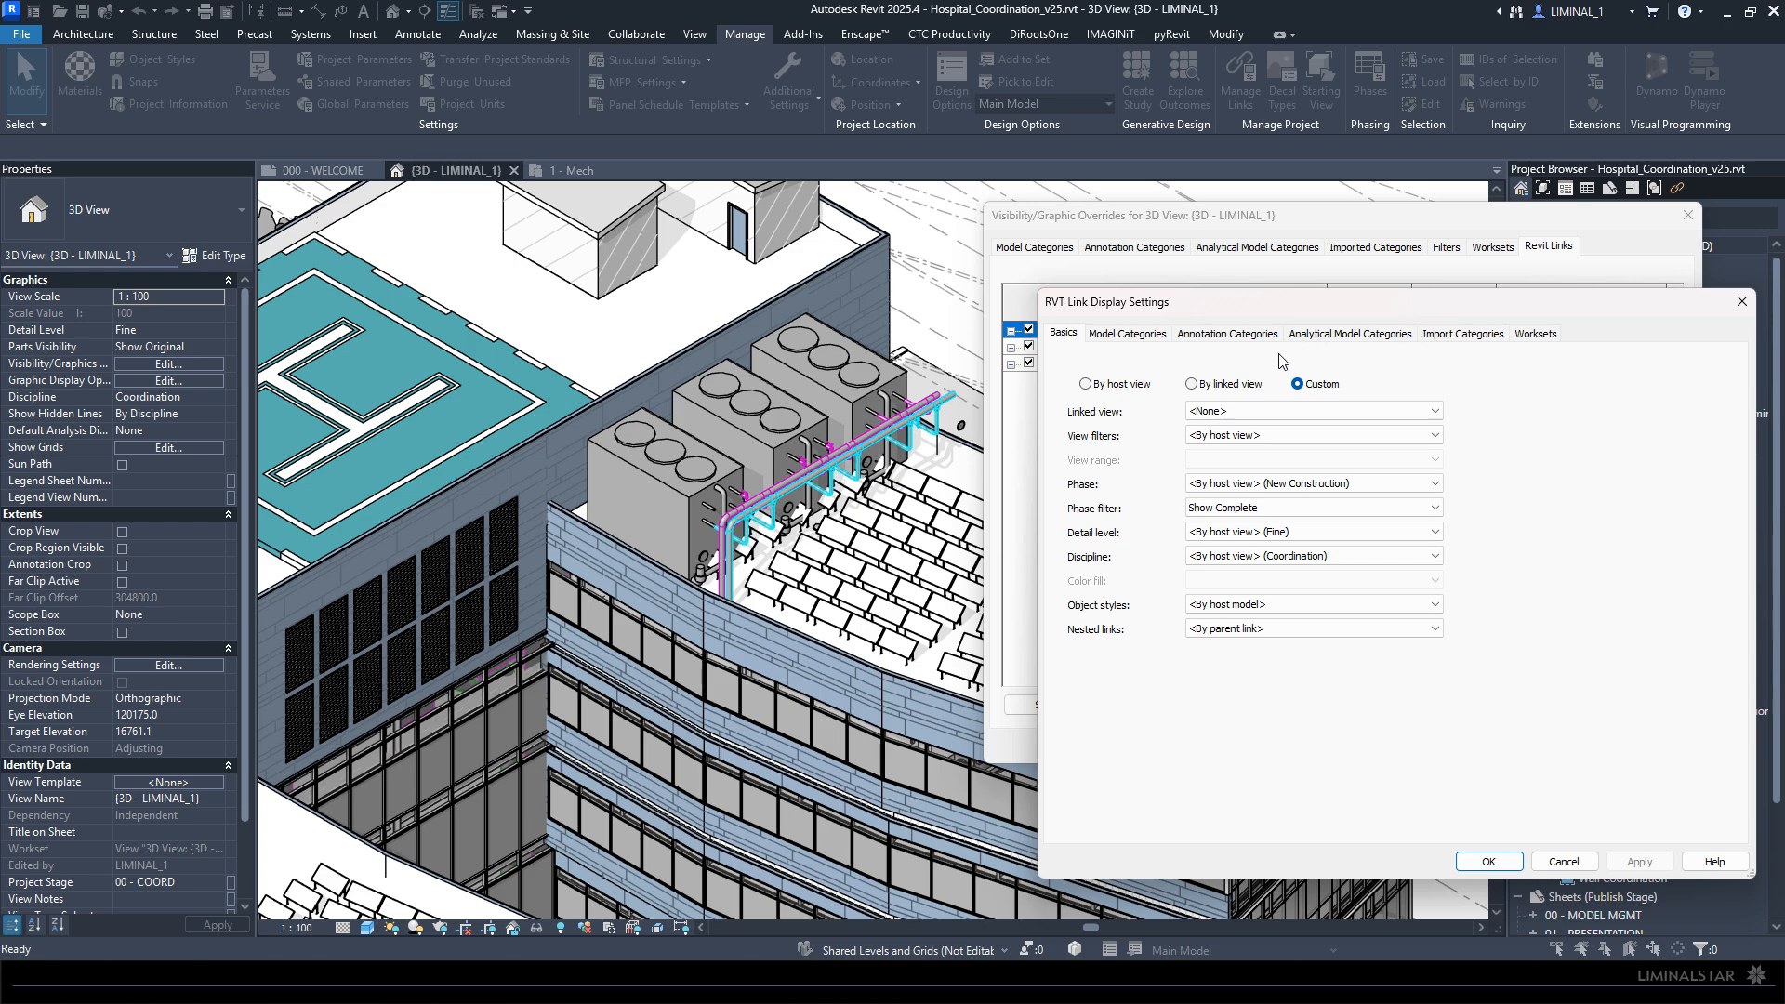
left_click(1300, 435)
left_click(1567, 470)
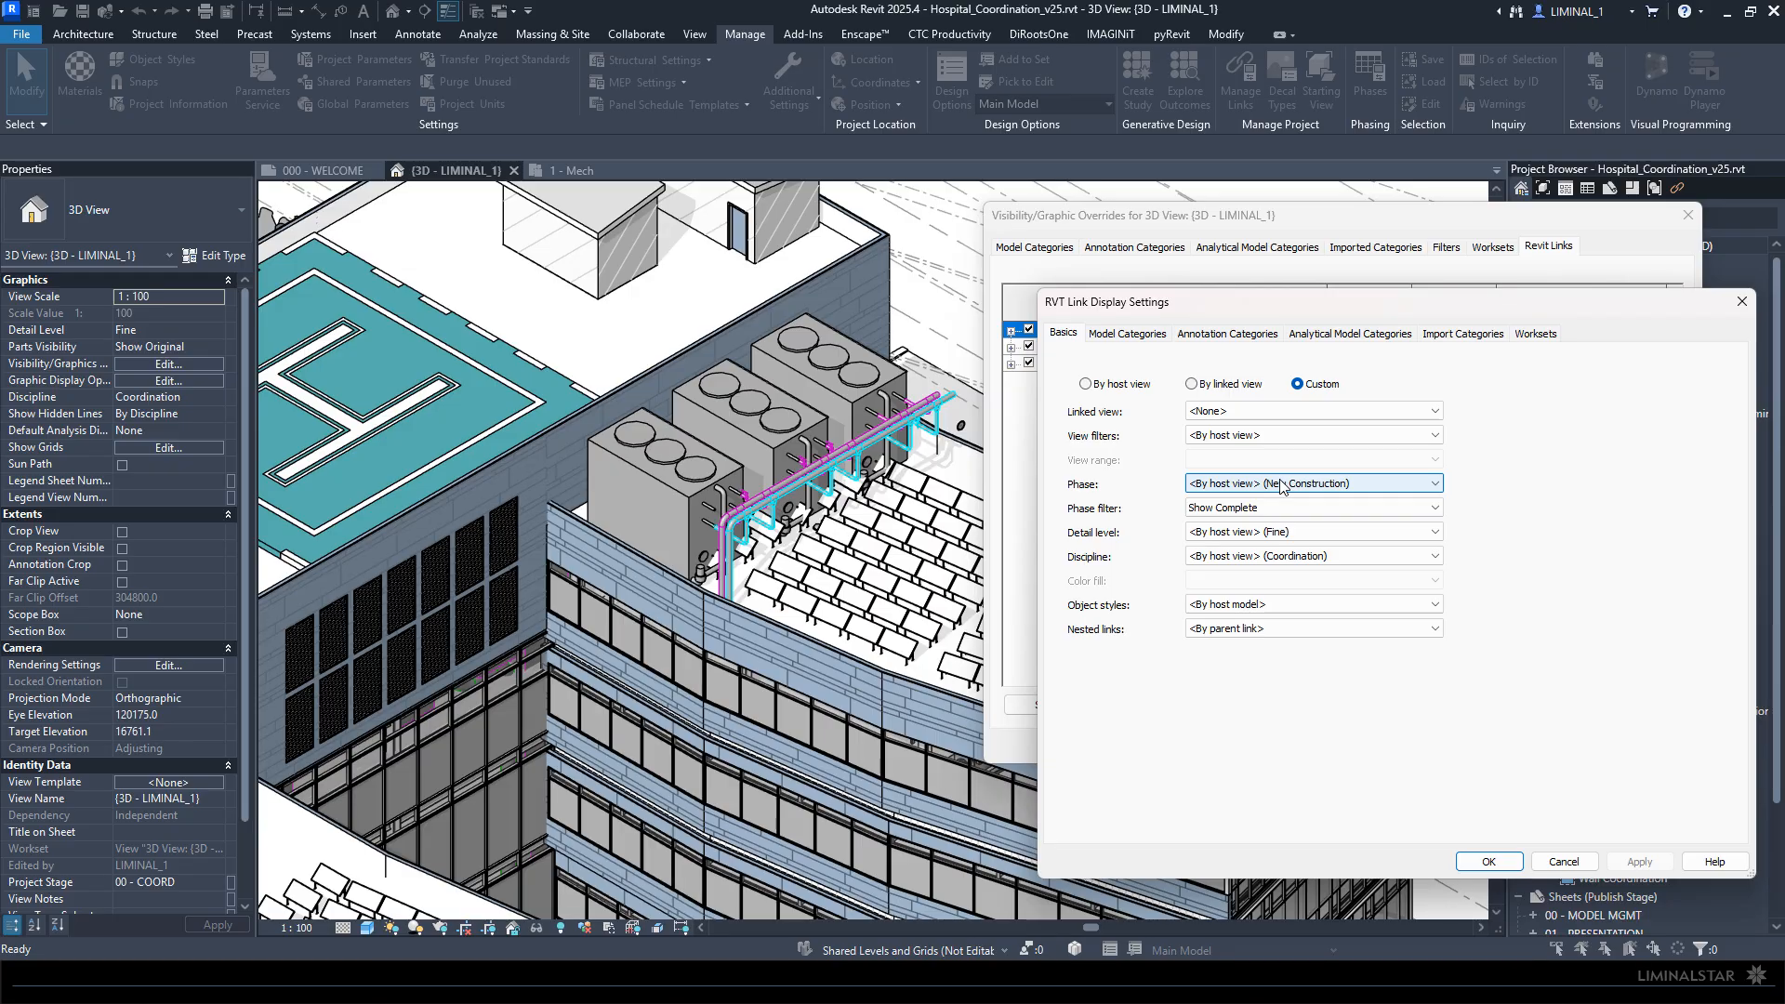
Step: Set the HVAC link's phase filter back to Show Complete - Black and accept the view's graphic overrides
left_click(1208, 507)
left_click(1199, 576)
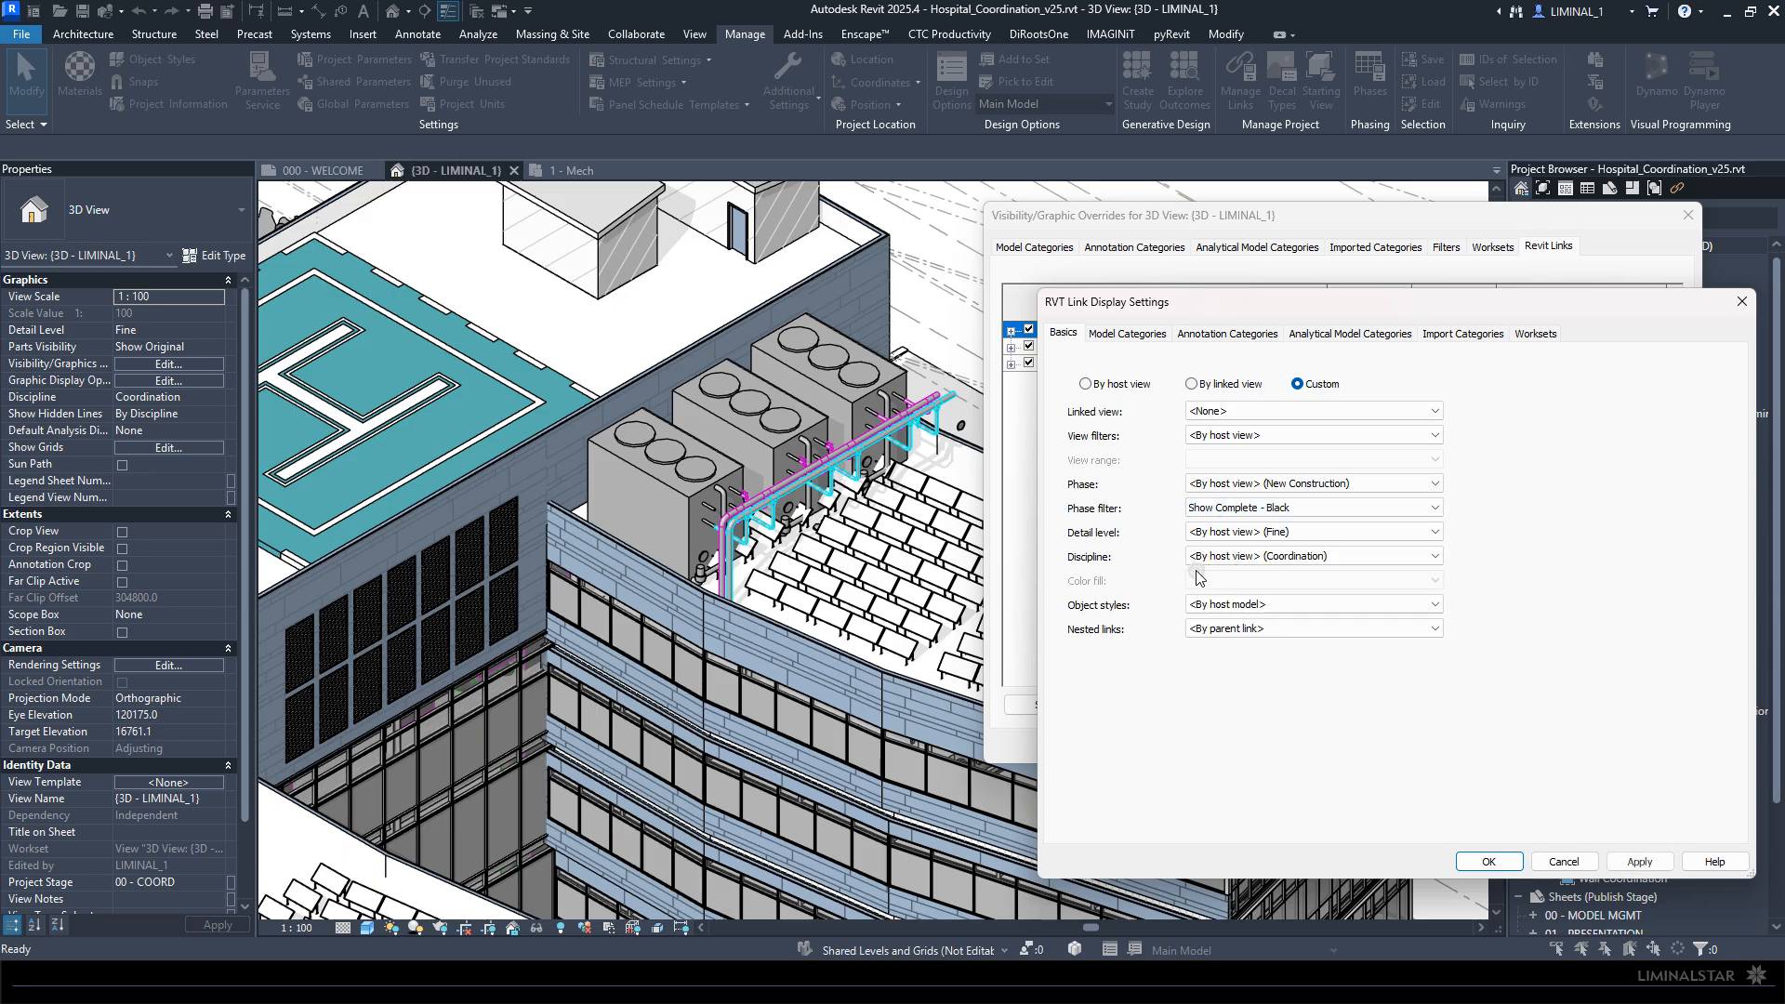
left_click(1488, 860)
left_click(1423, 741)
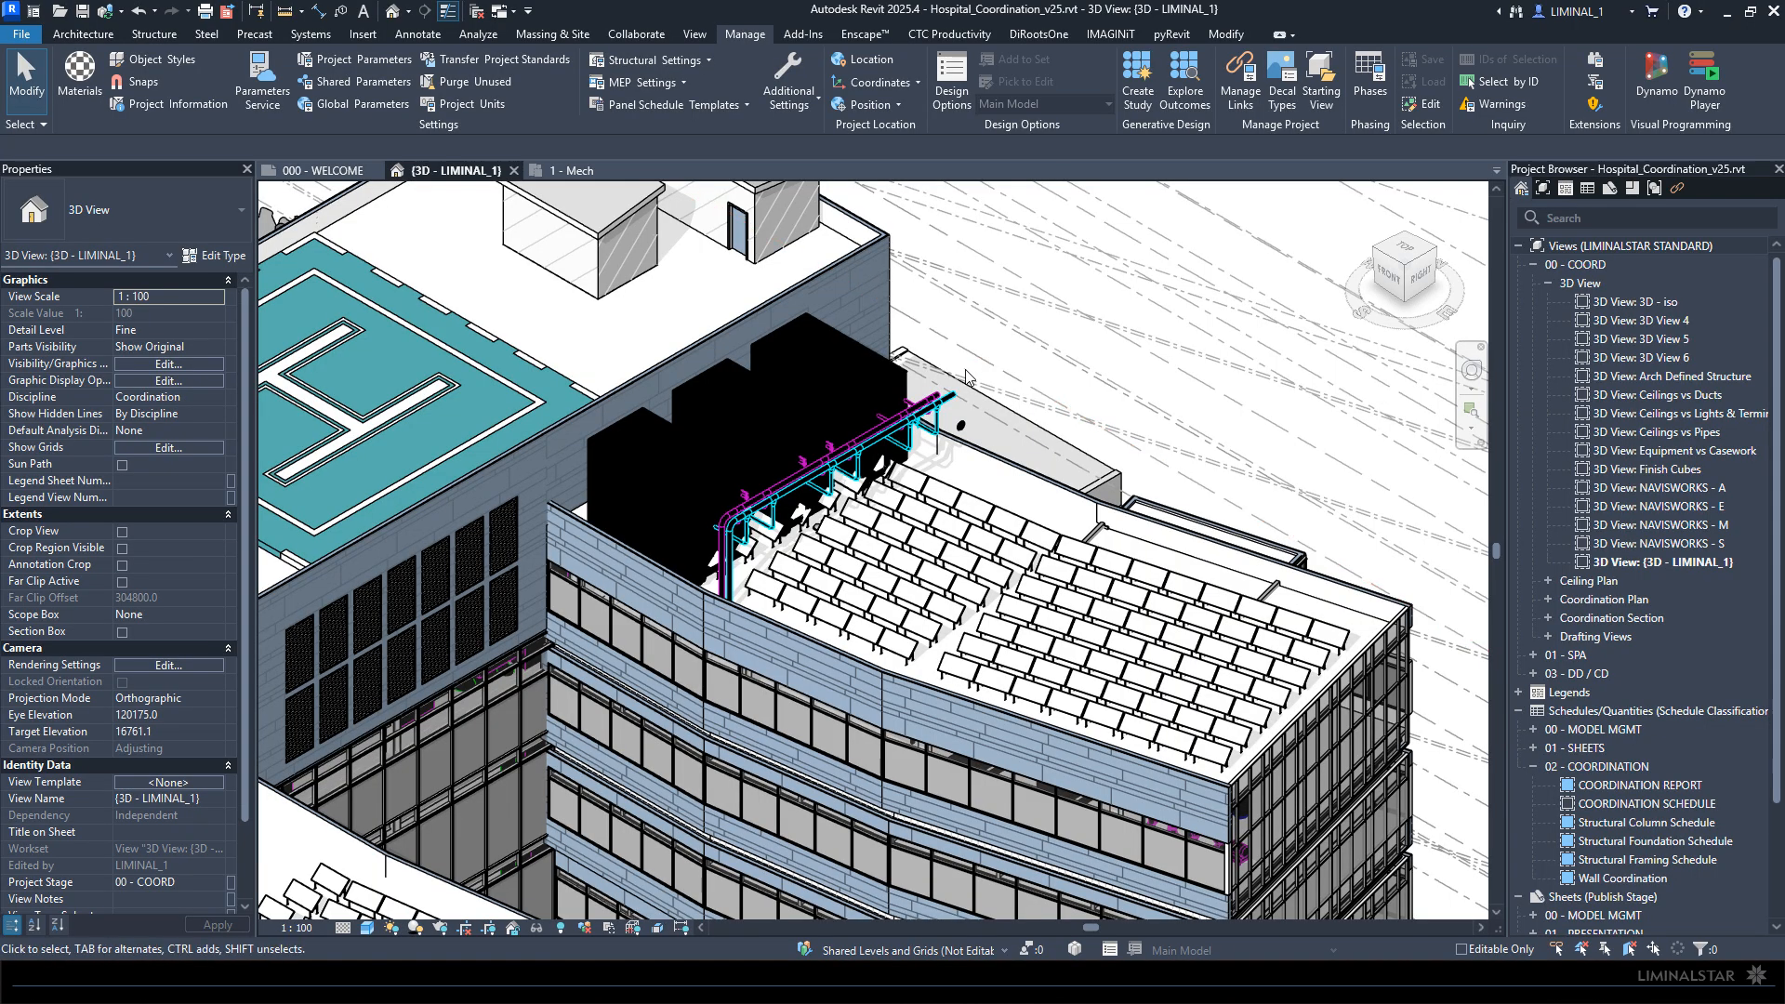
Step: Check the projection pattern and line overrides of the New phase status in the HVAC model's phasing settings
left_click(567, 170)
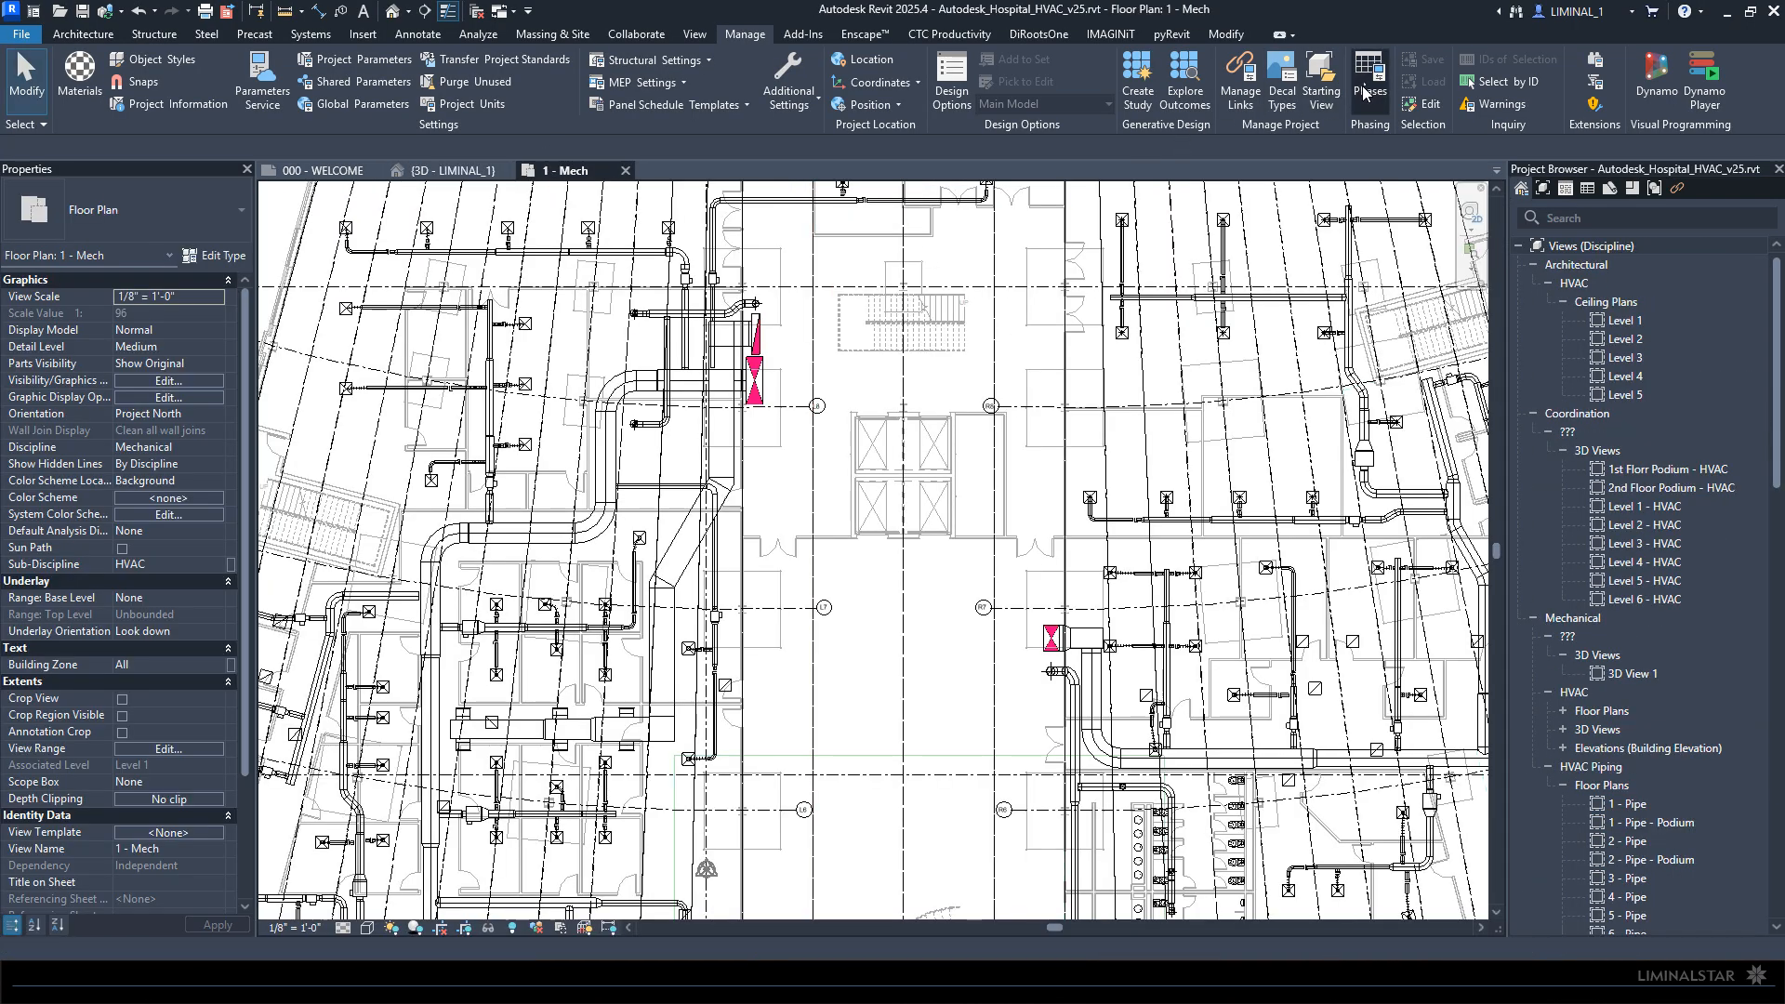
left_click(1363, 85)
left_click(743, 307)
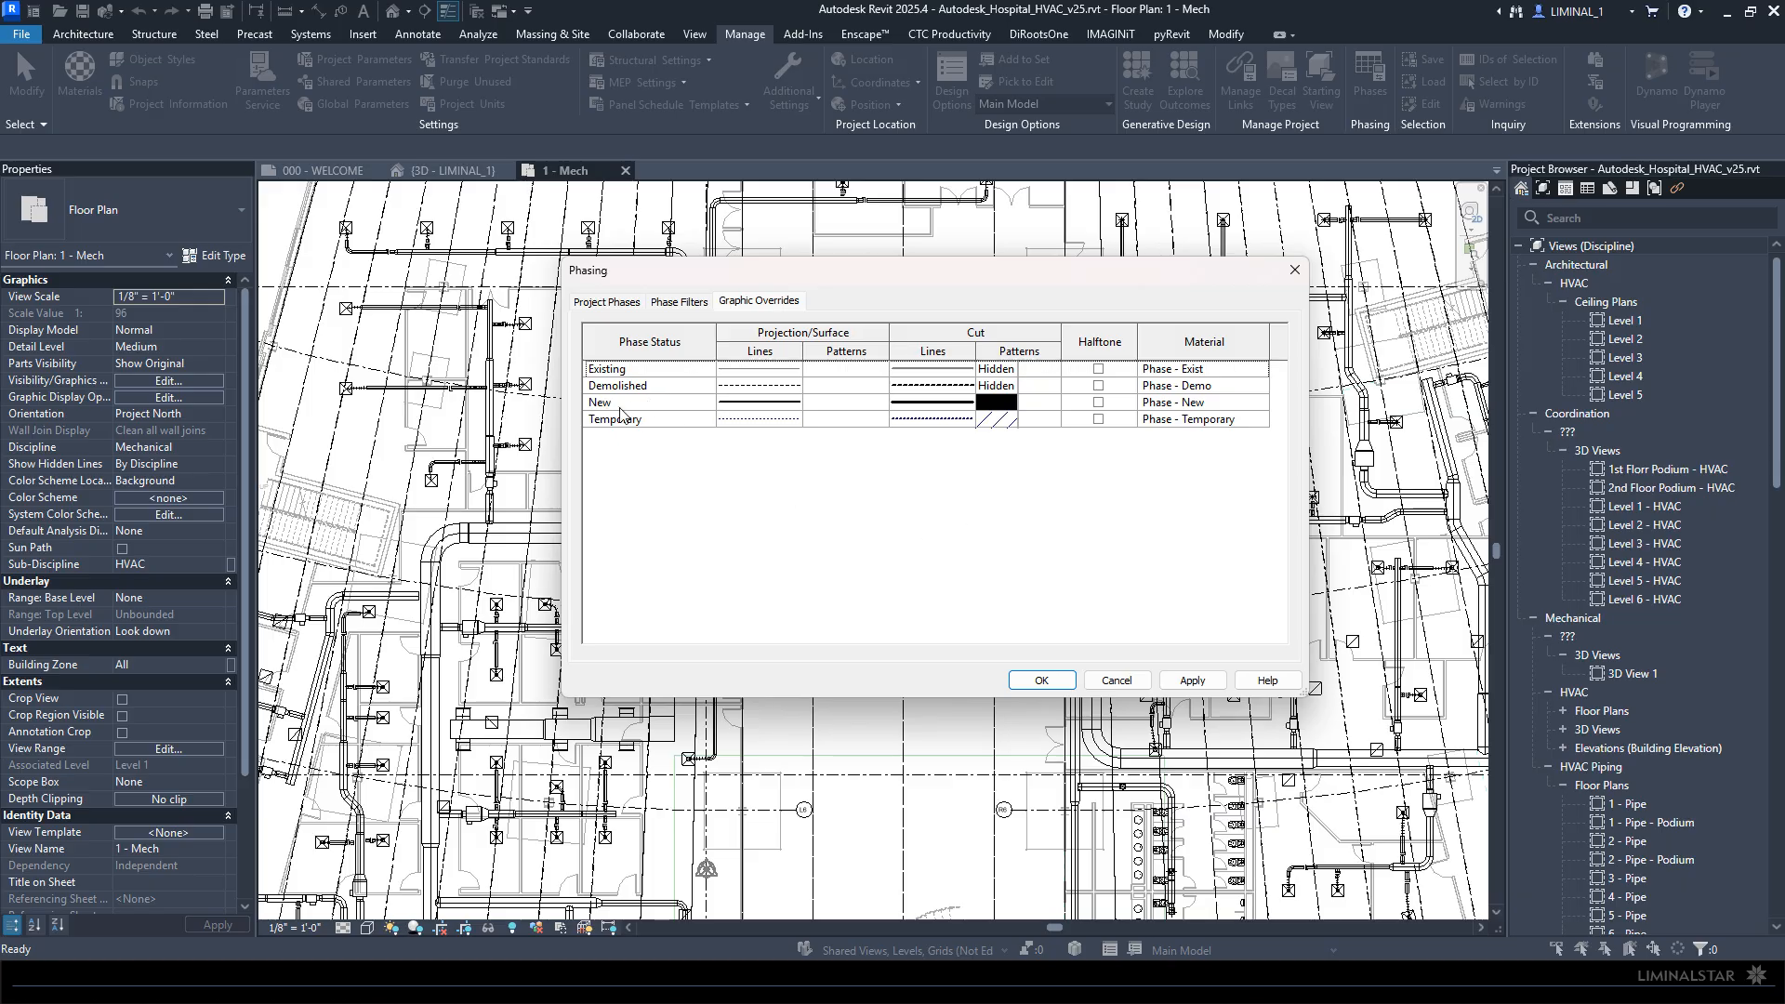
left_click(817, 410)
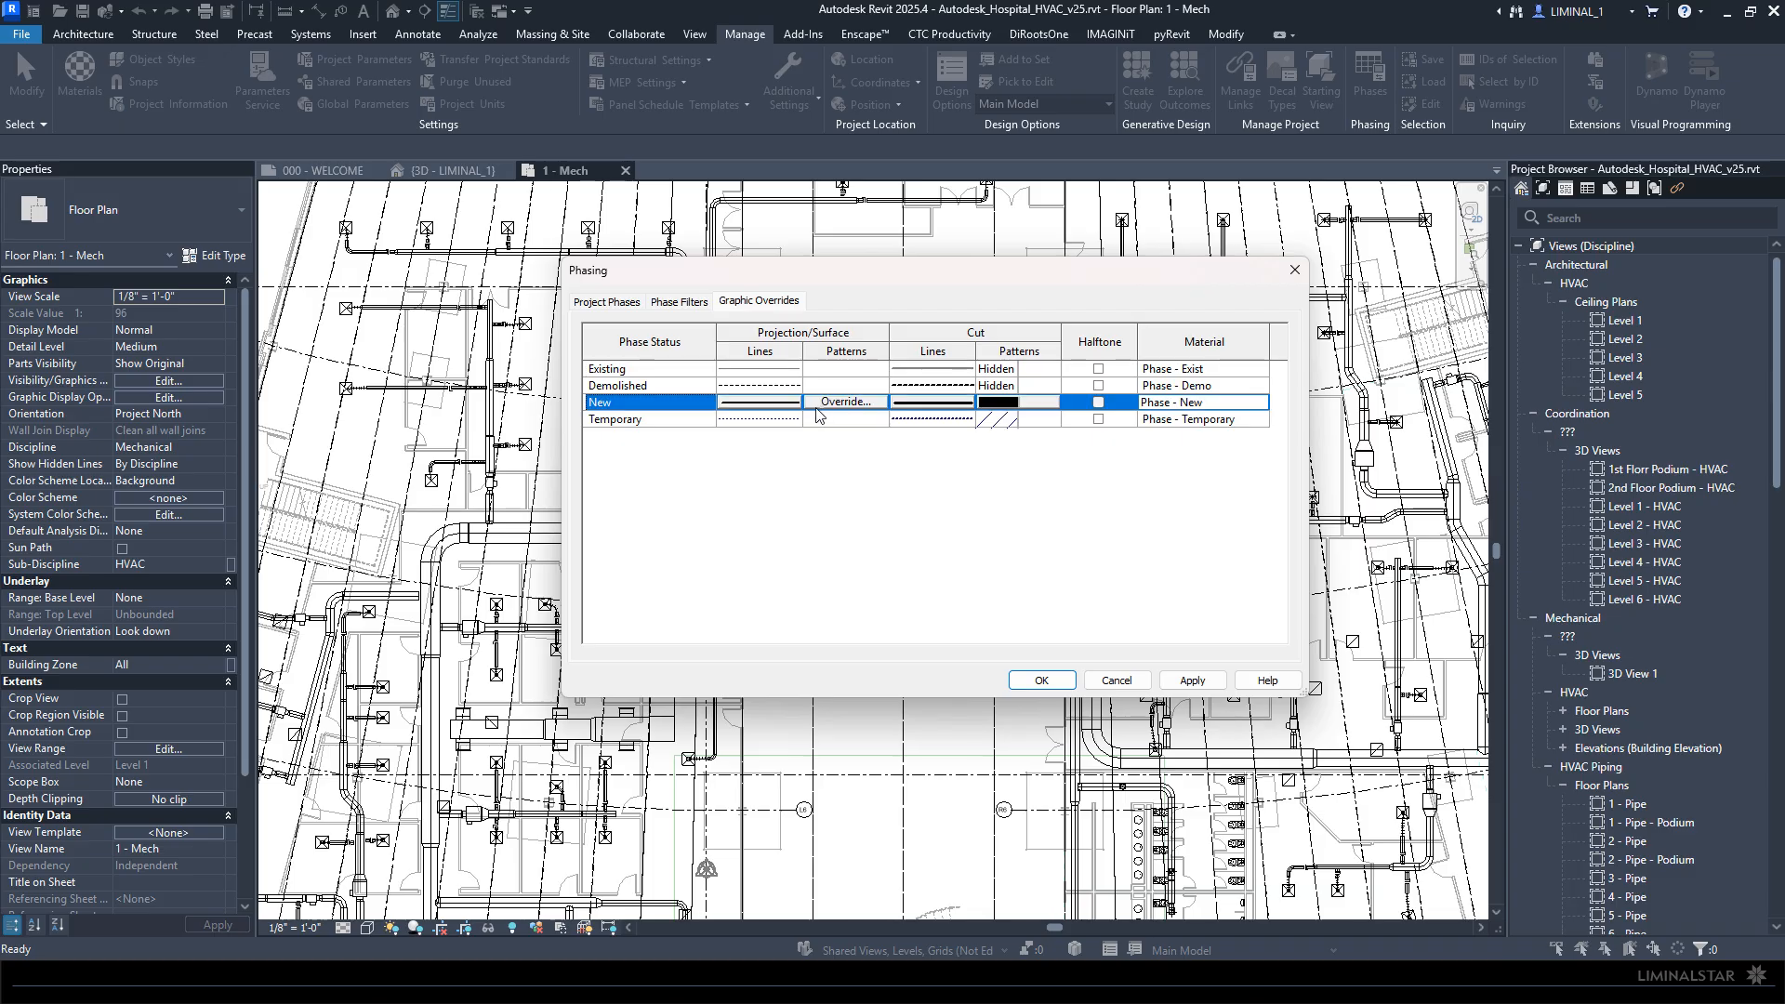
left_click(818, 406)
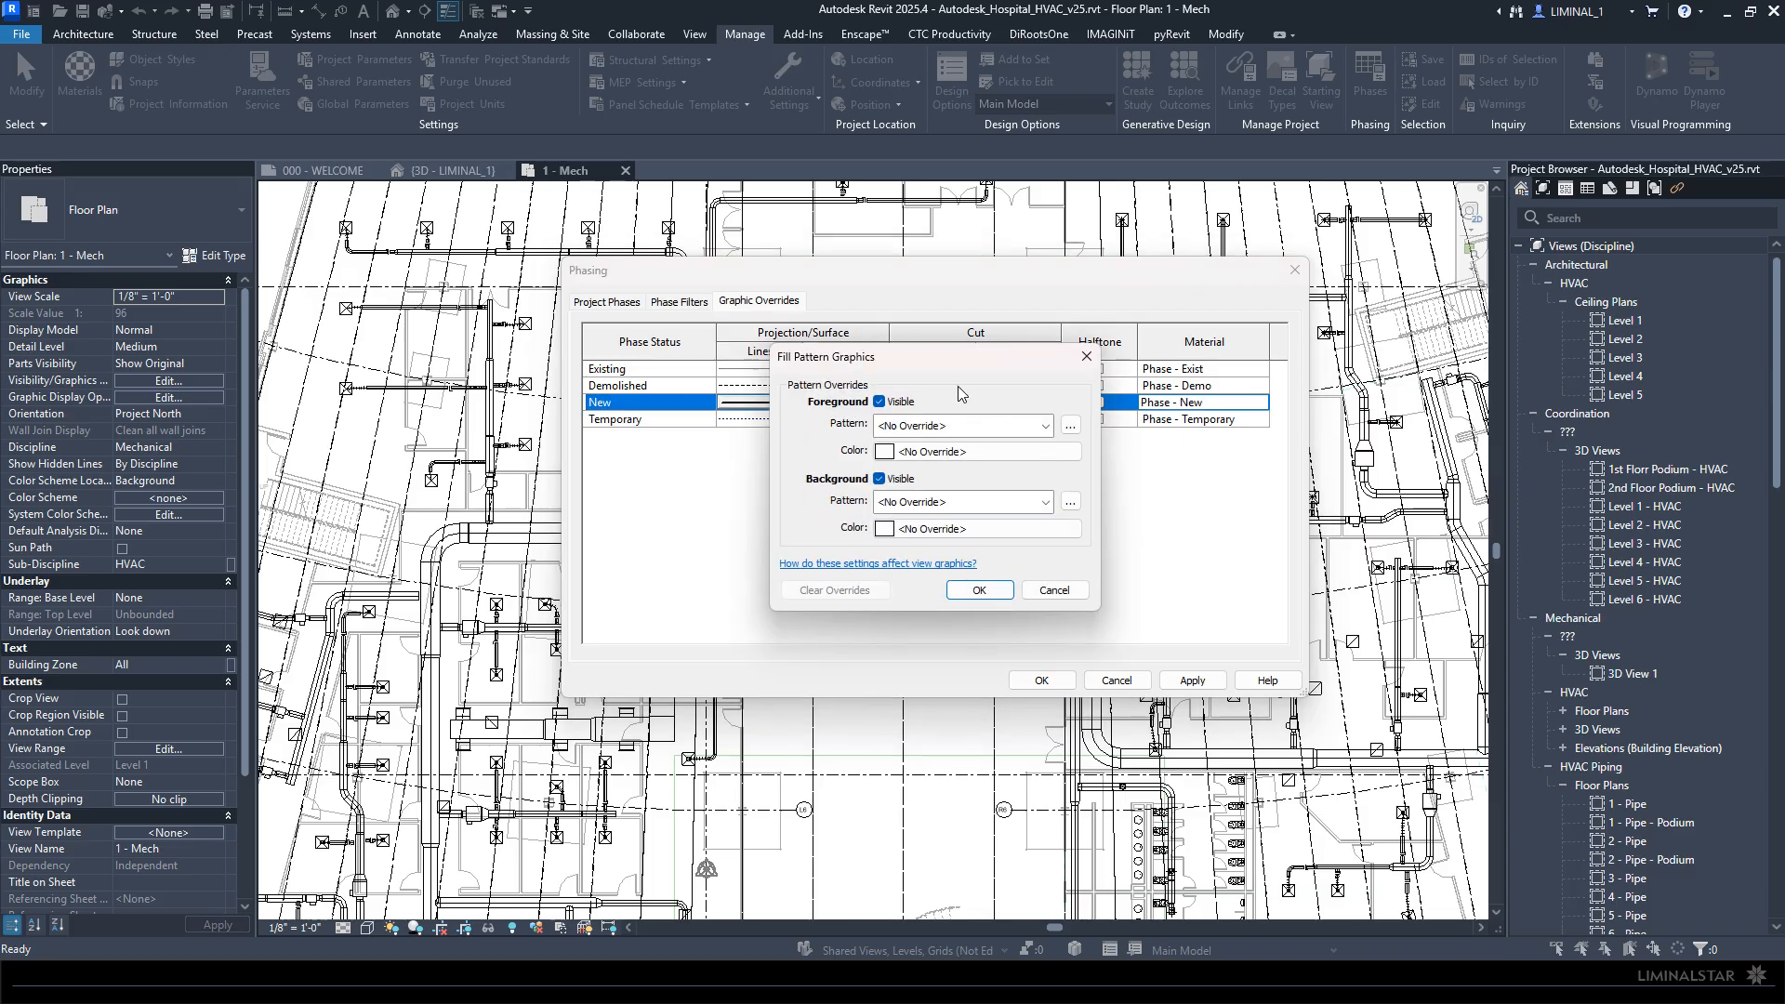
left_click(1049, 592)
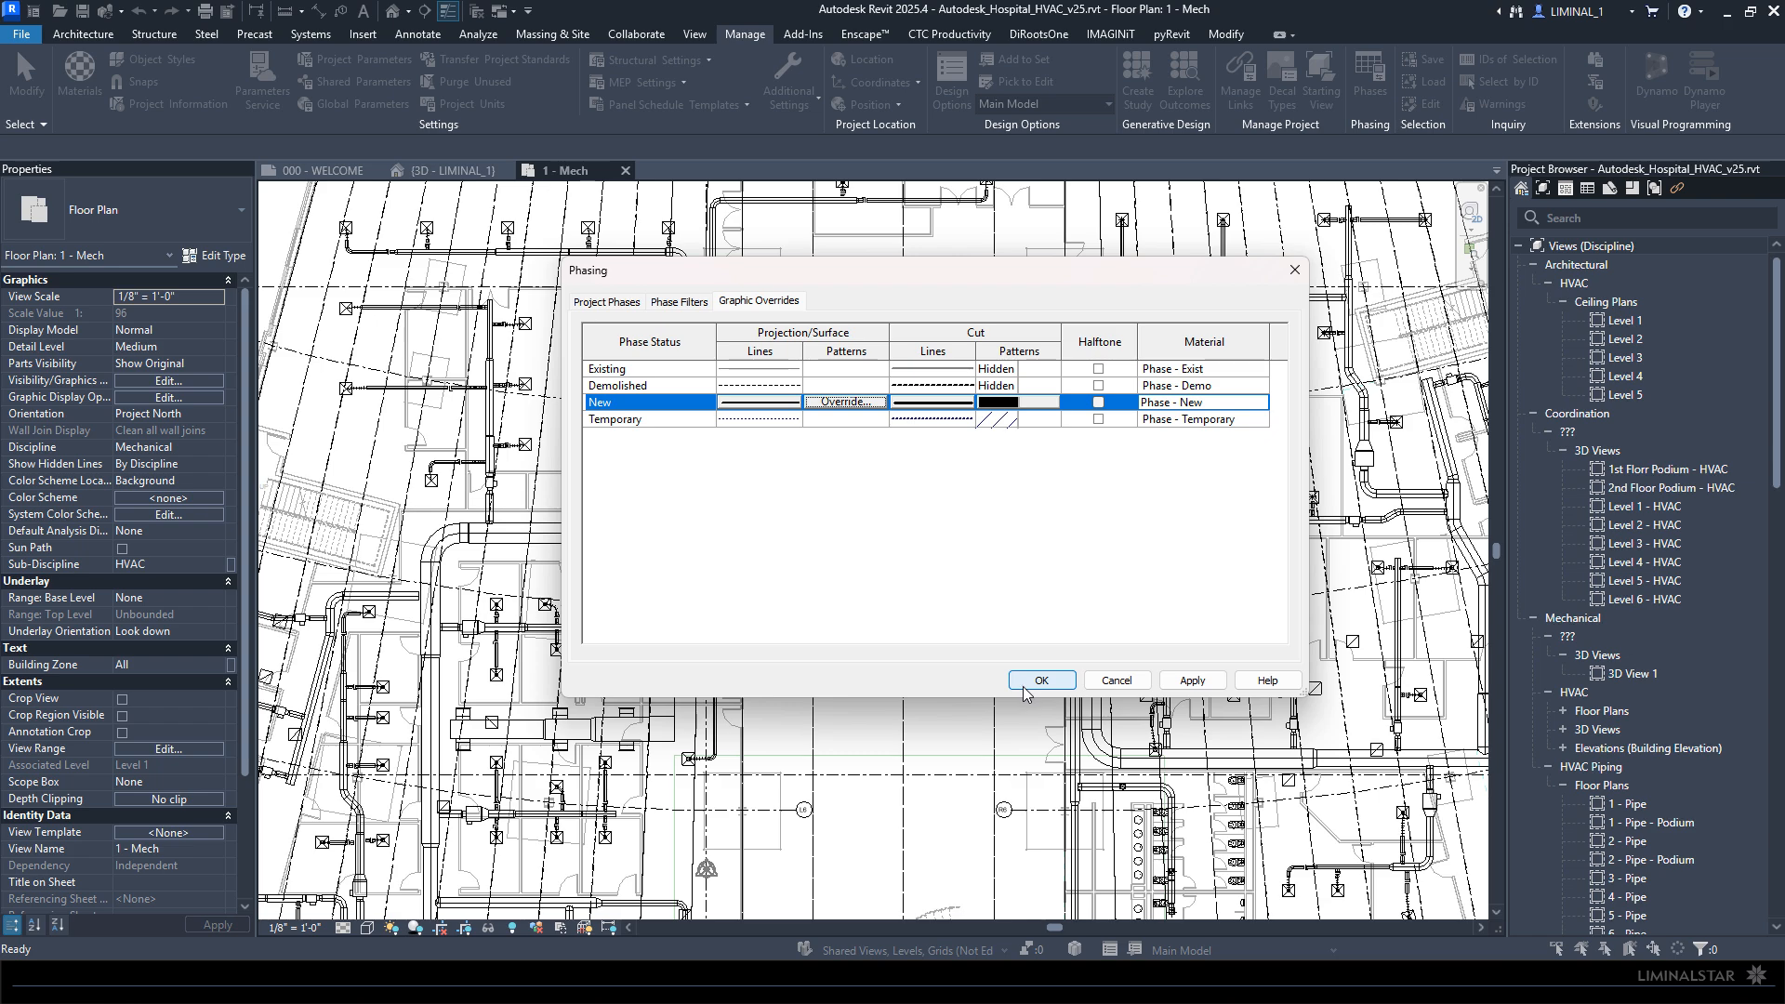
left_click(741, 404)
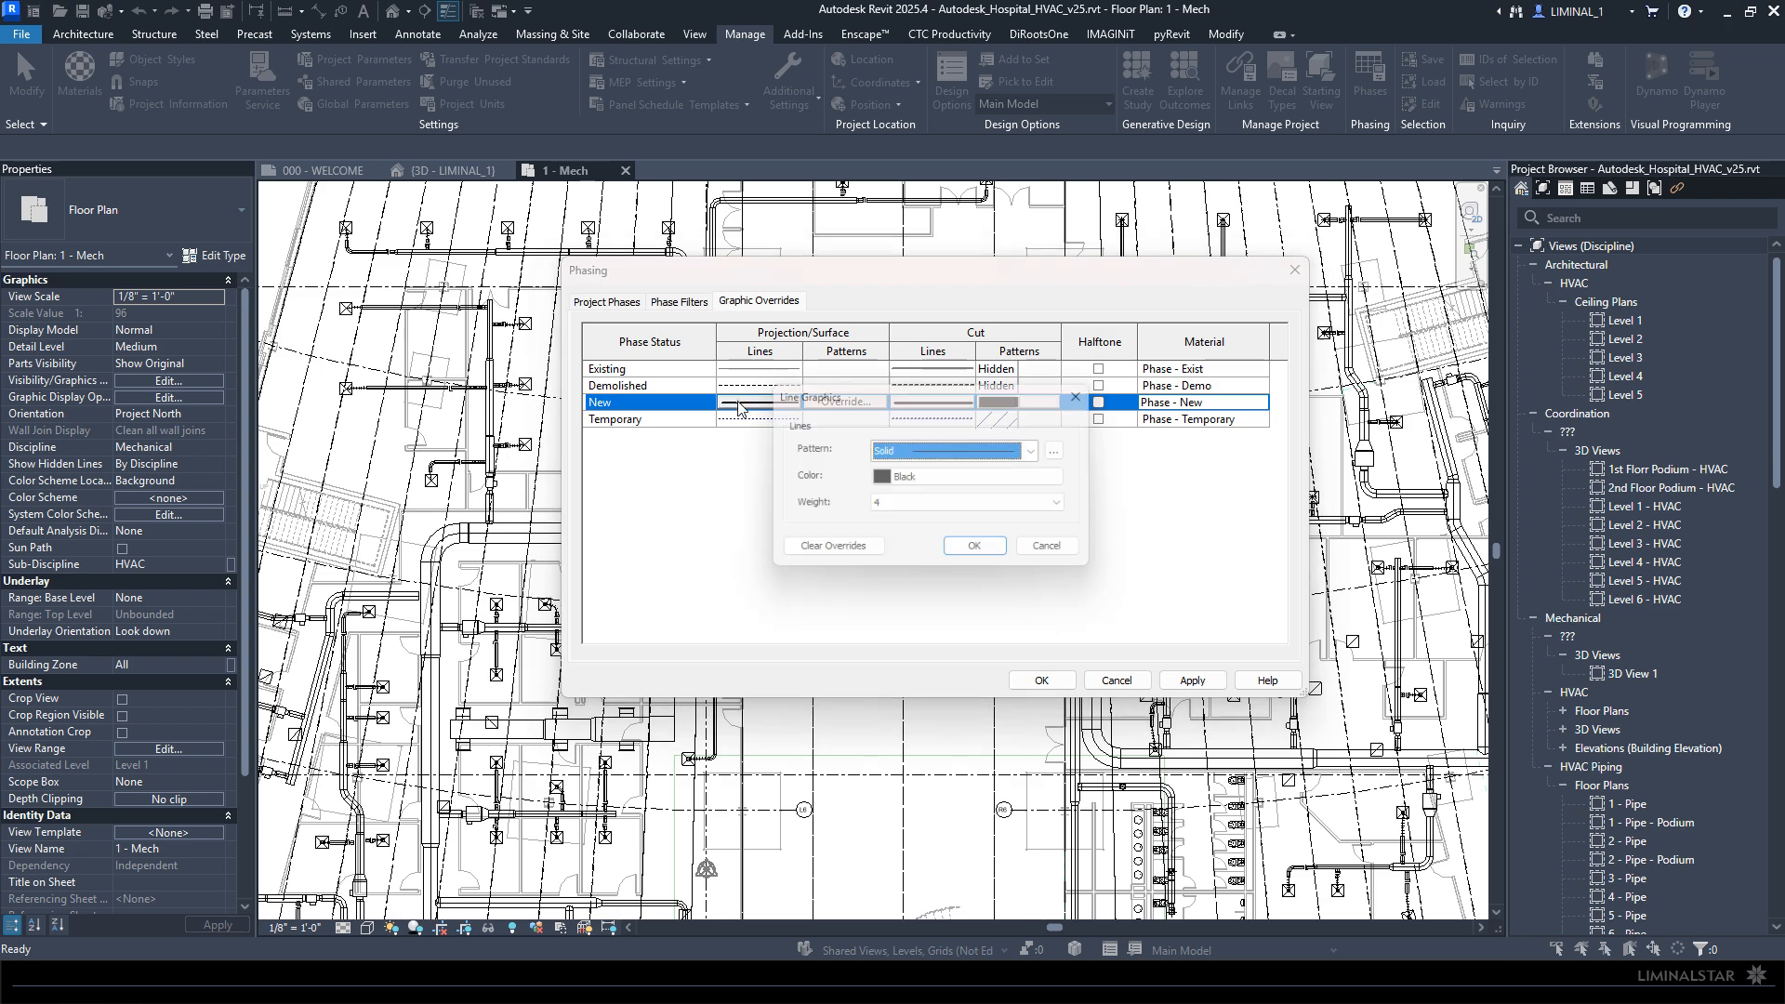
left_click(983, 555)
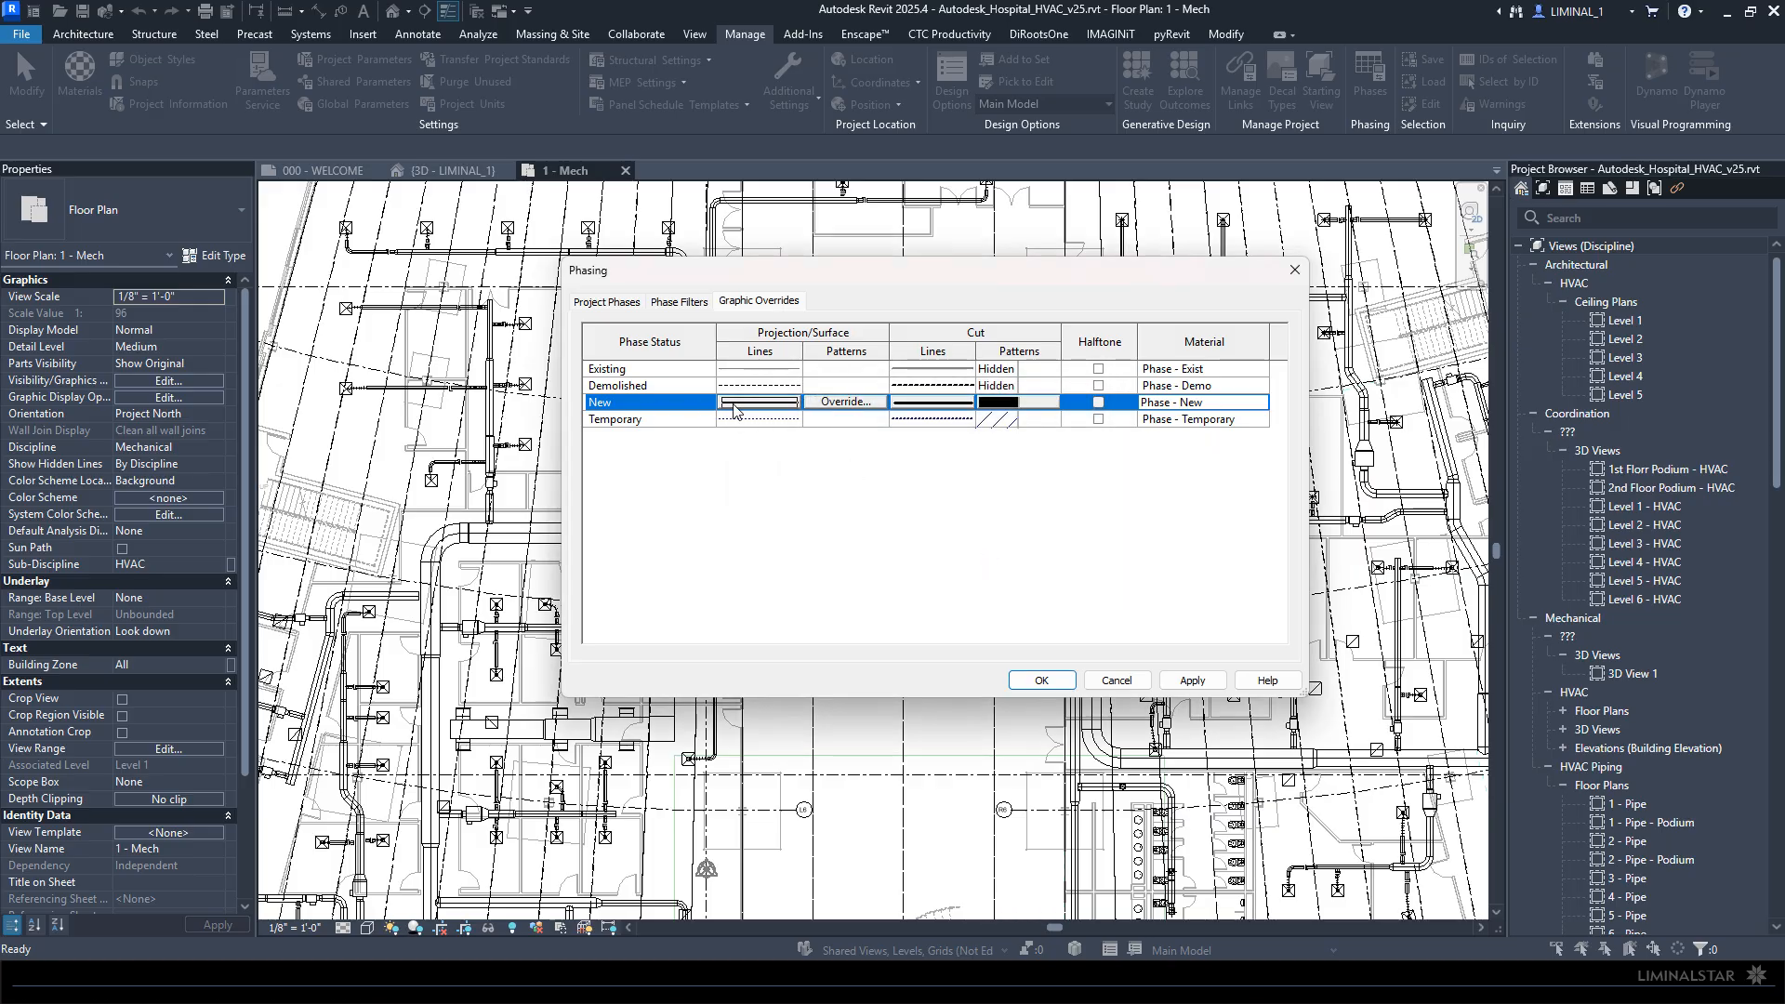
left_click(1039, 683)
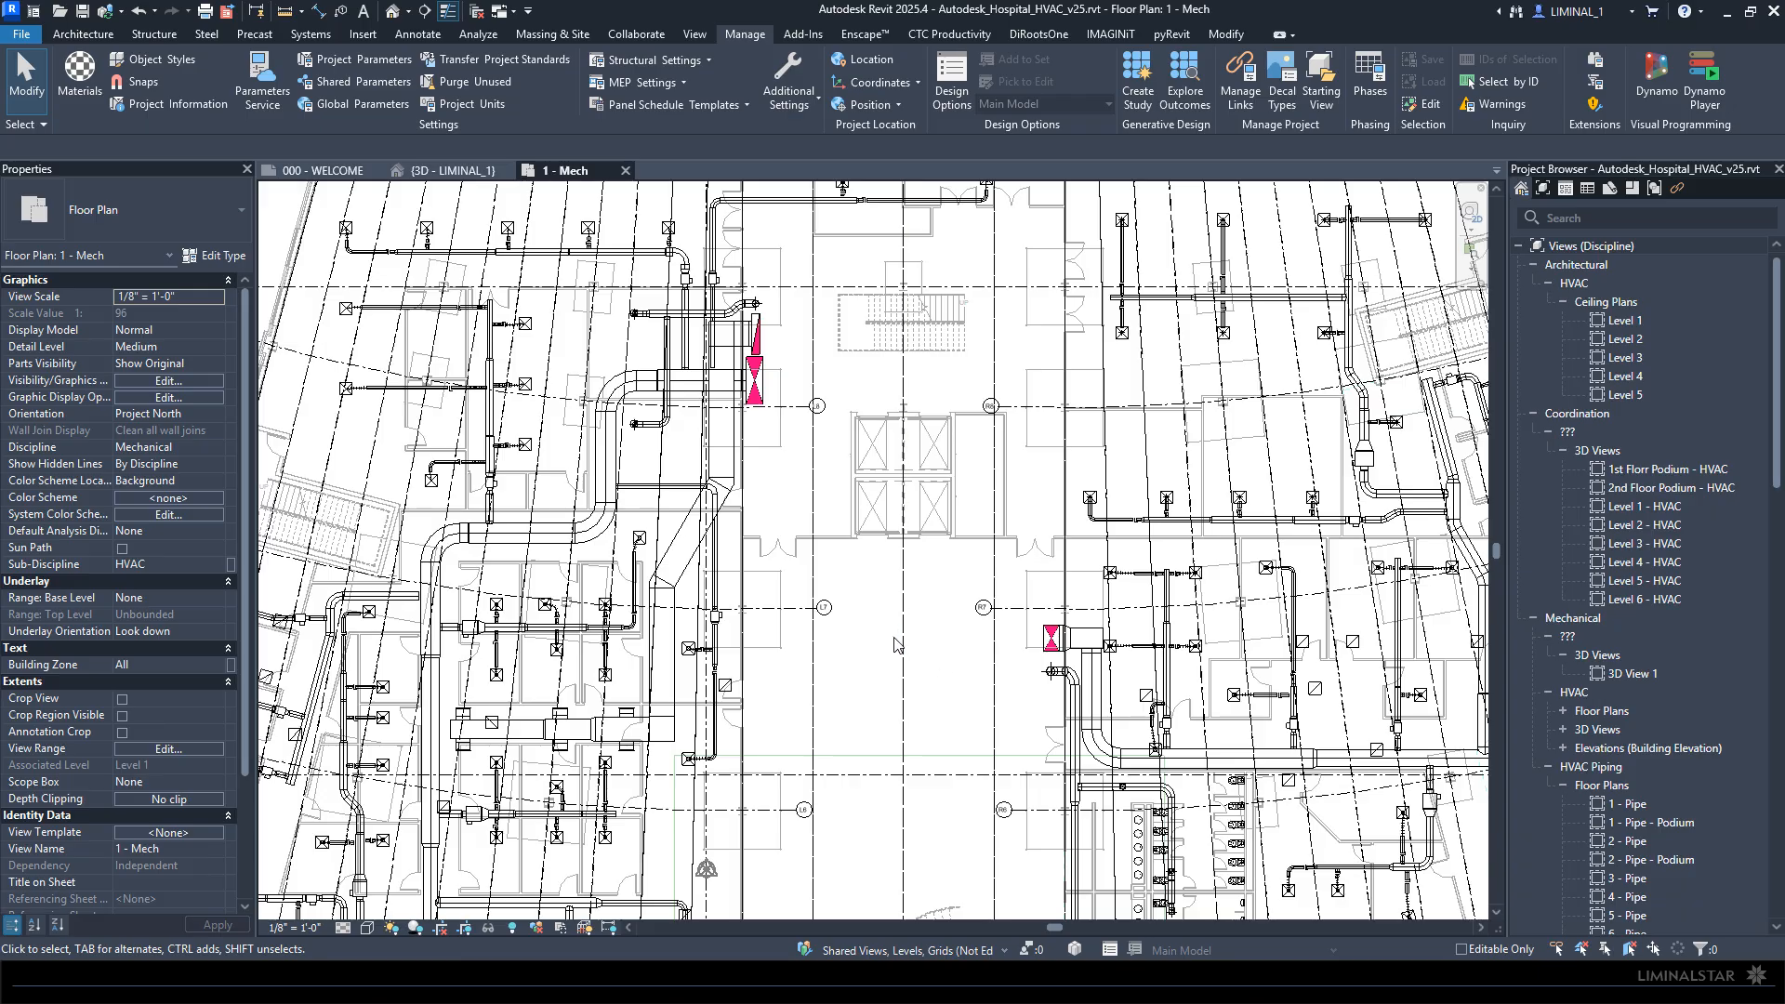
Step: Examine the graphic overrides for Mechanical Equipment and the MEP and pipe categories in the 1 - Mech floor plan
key("v")
key("v")
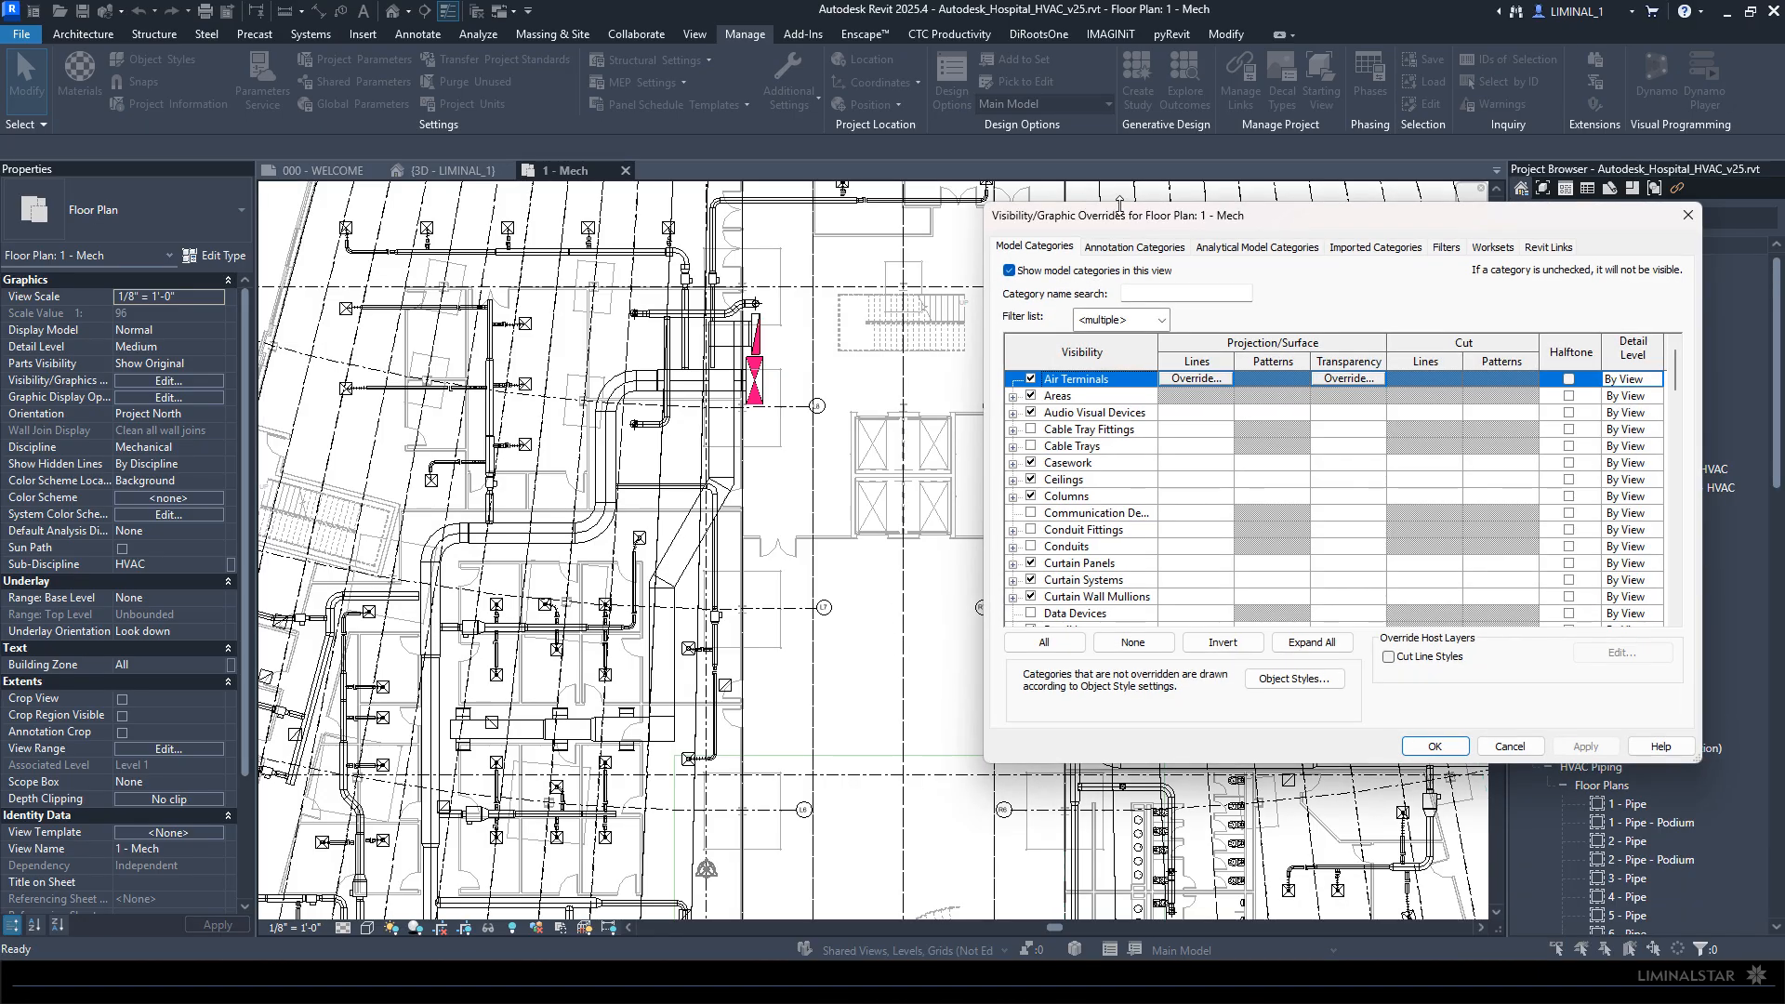
scroll(614, 514, "down", 2)
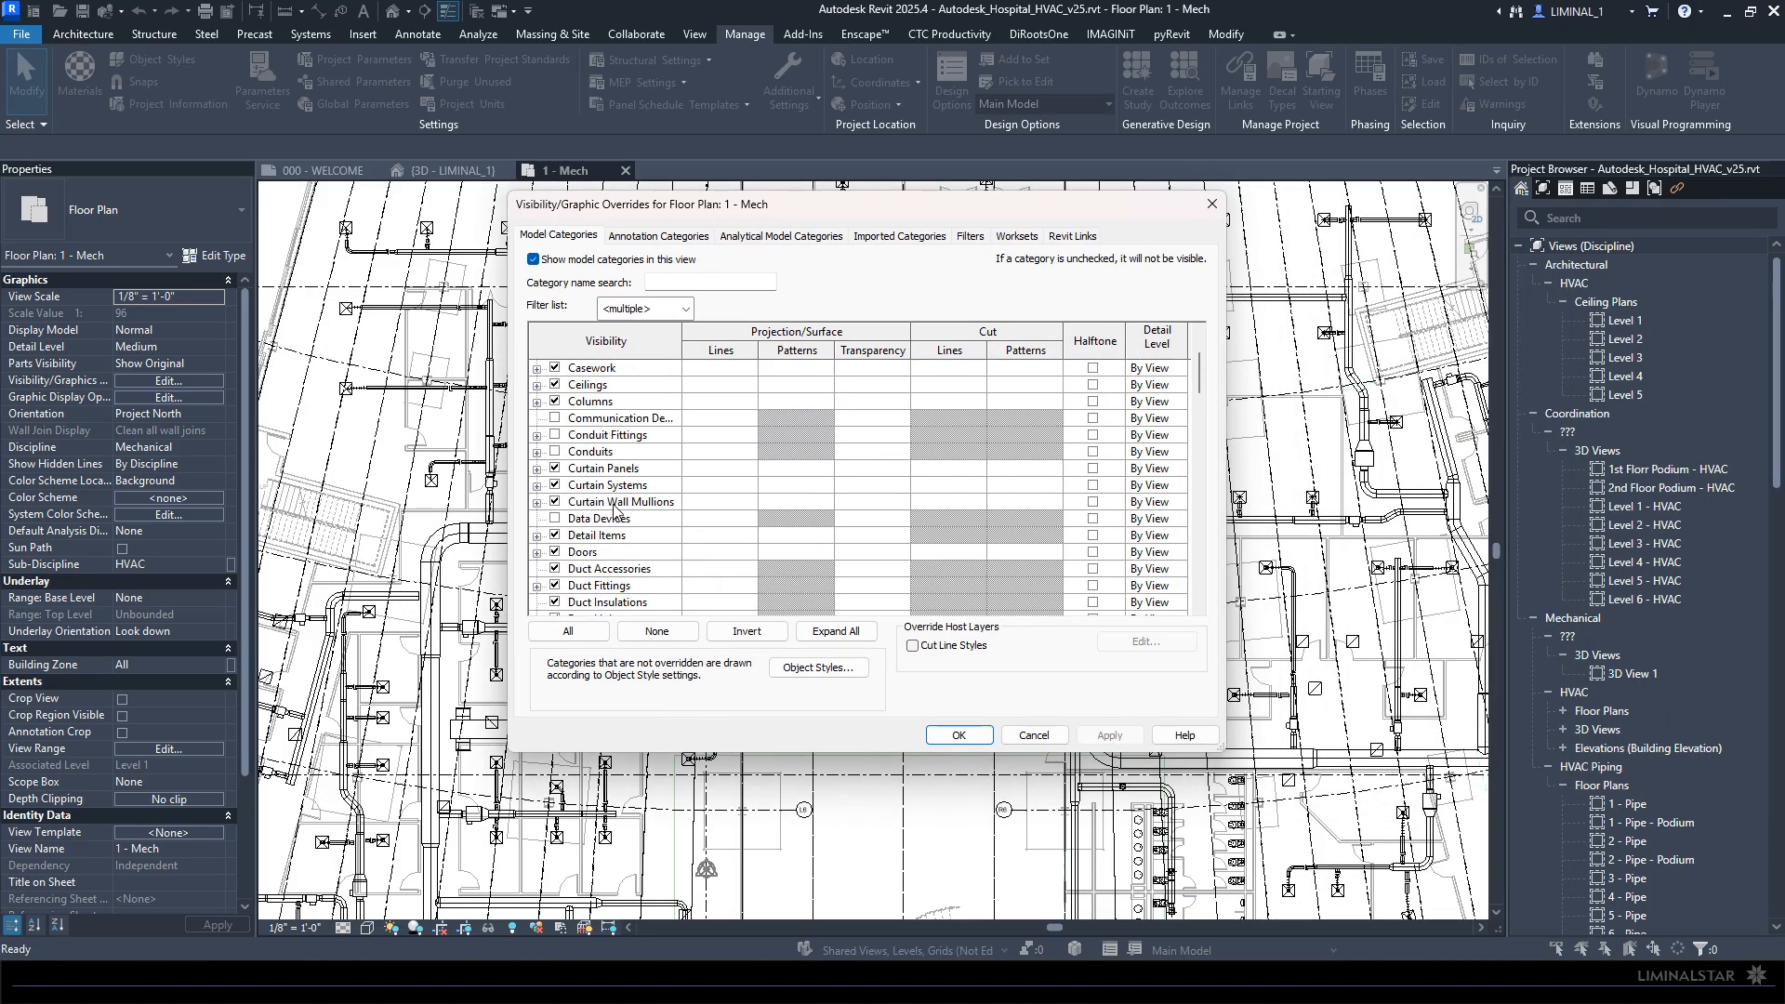
left_click(612, 502)
key("m")
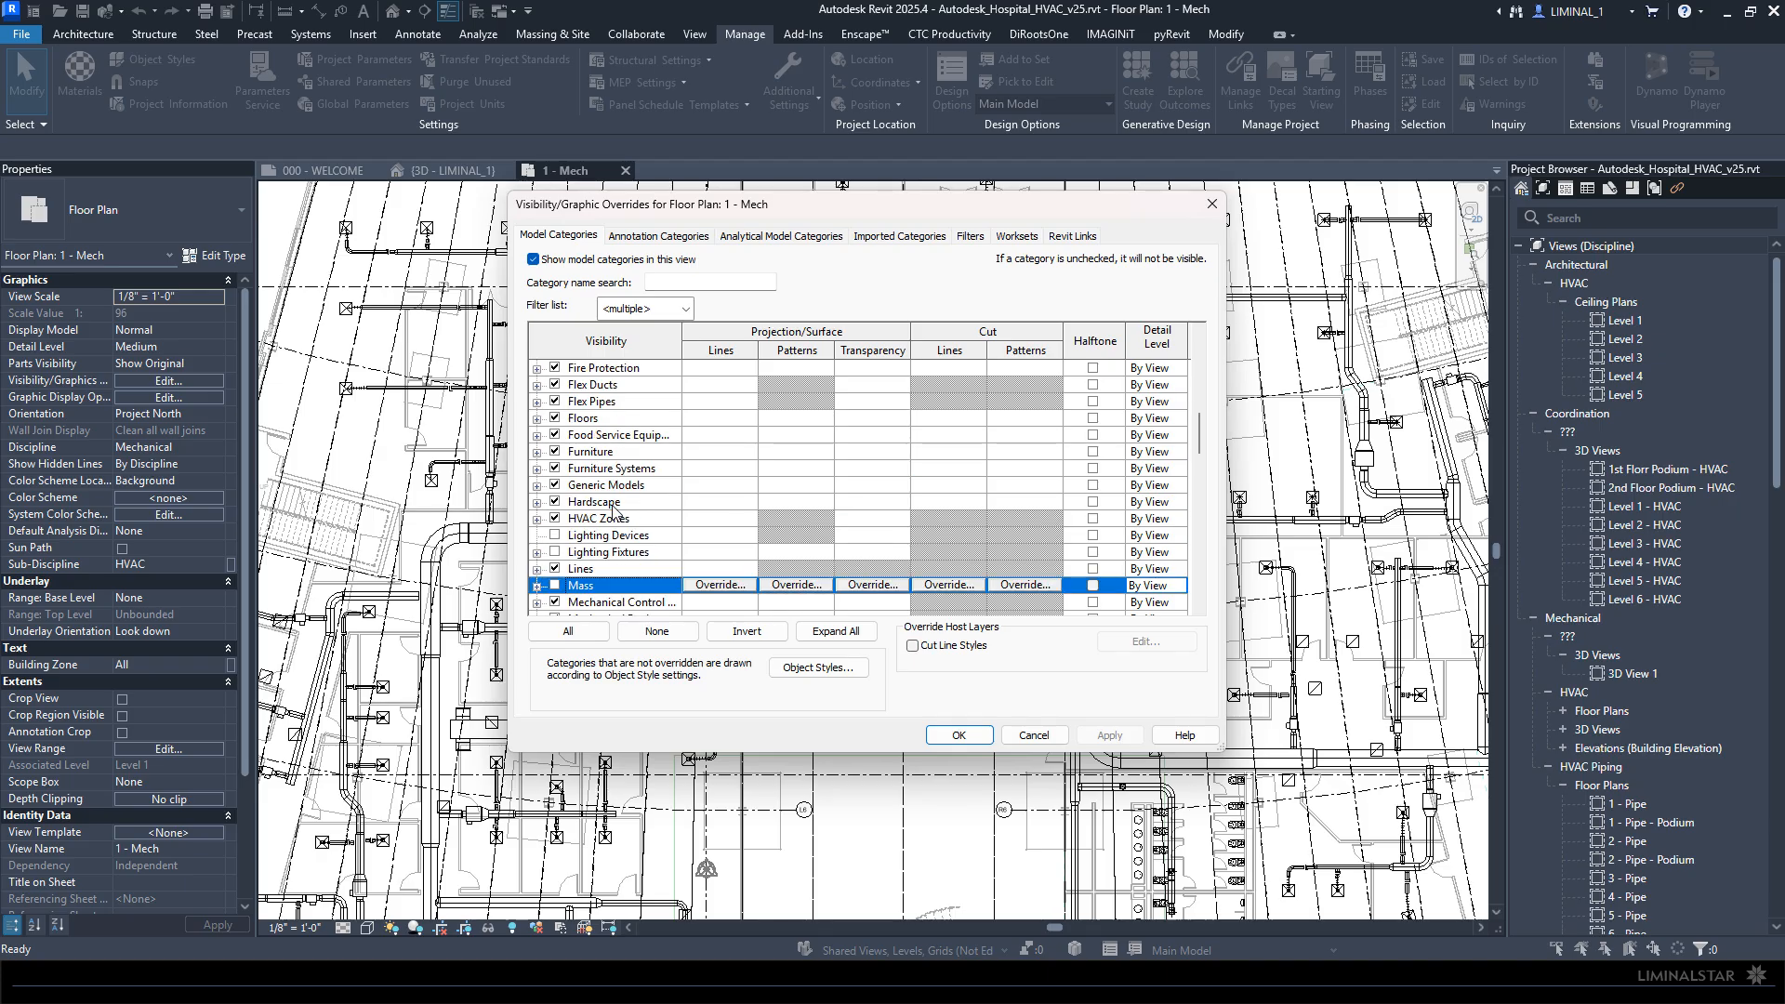
scroll(606, 515, "down", 2)
left_click(605, 521)
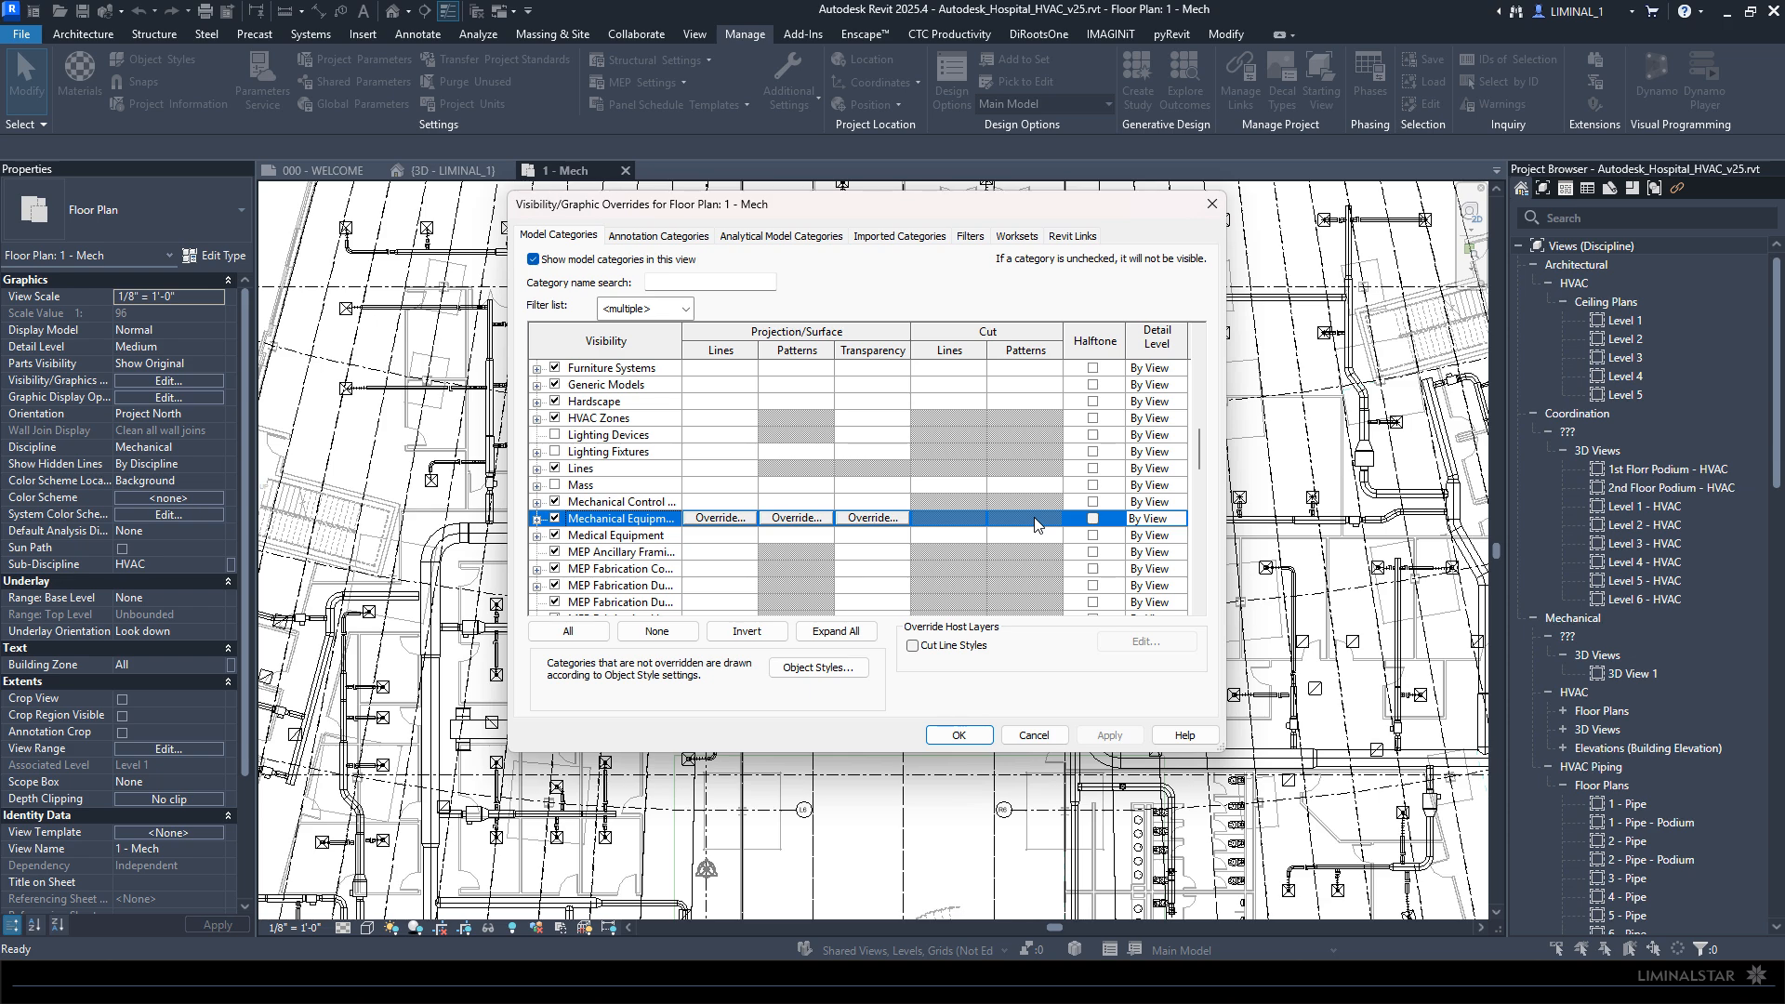
left_click(536, 519)
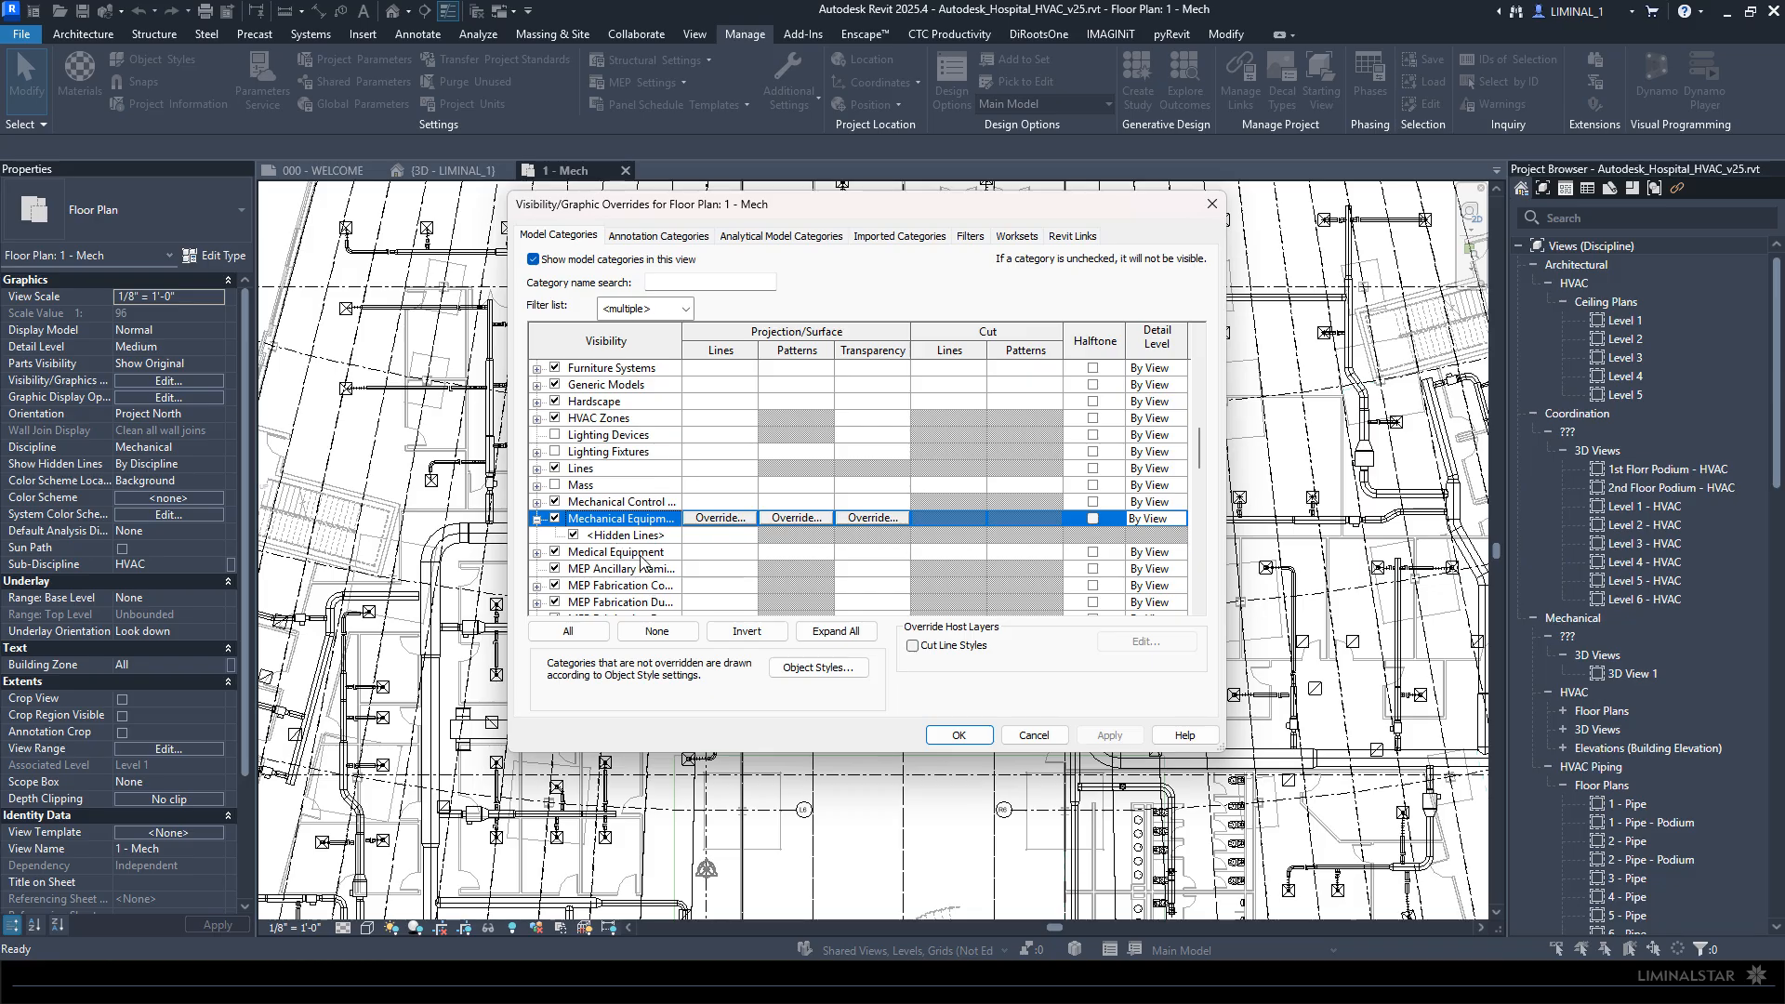
scroll(642, 540, "down", 2)
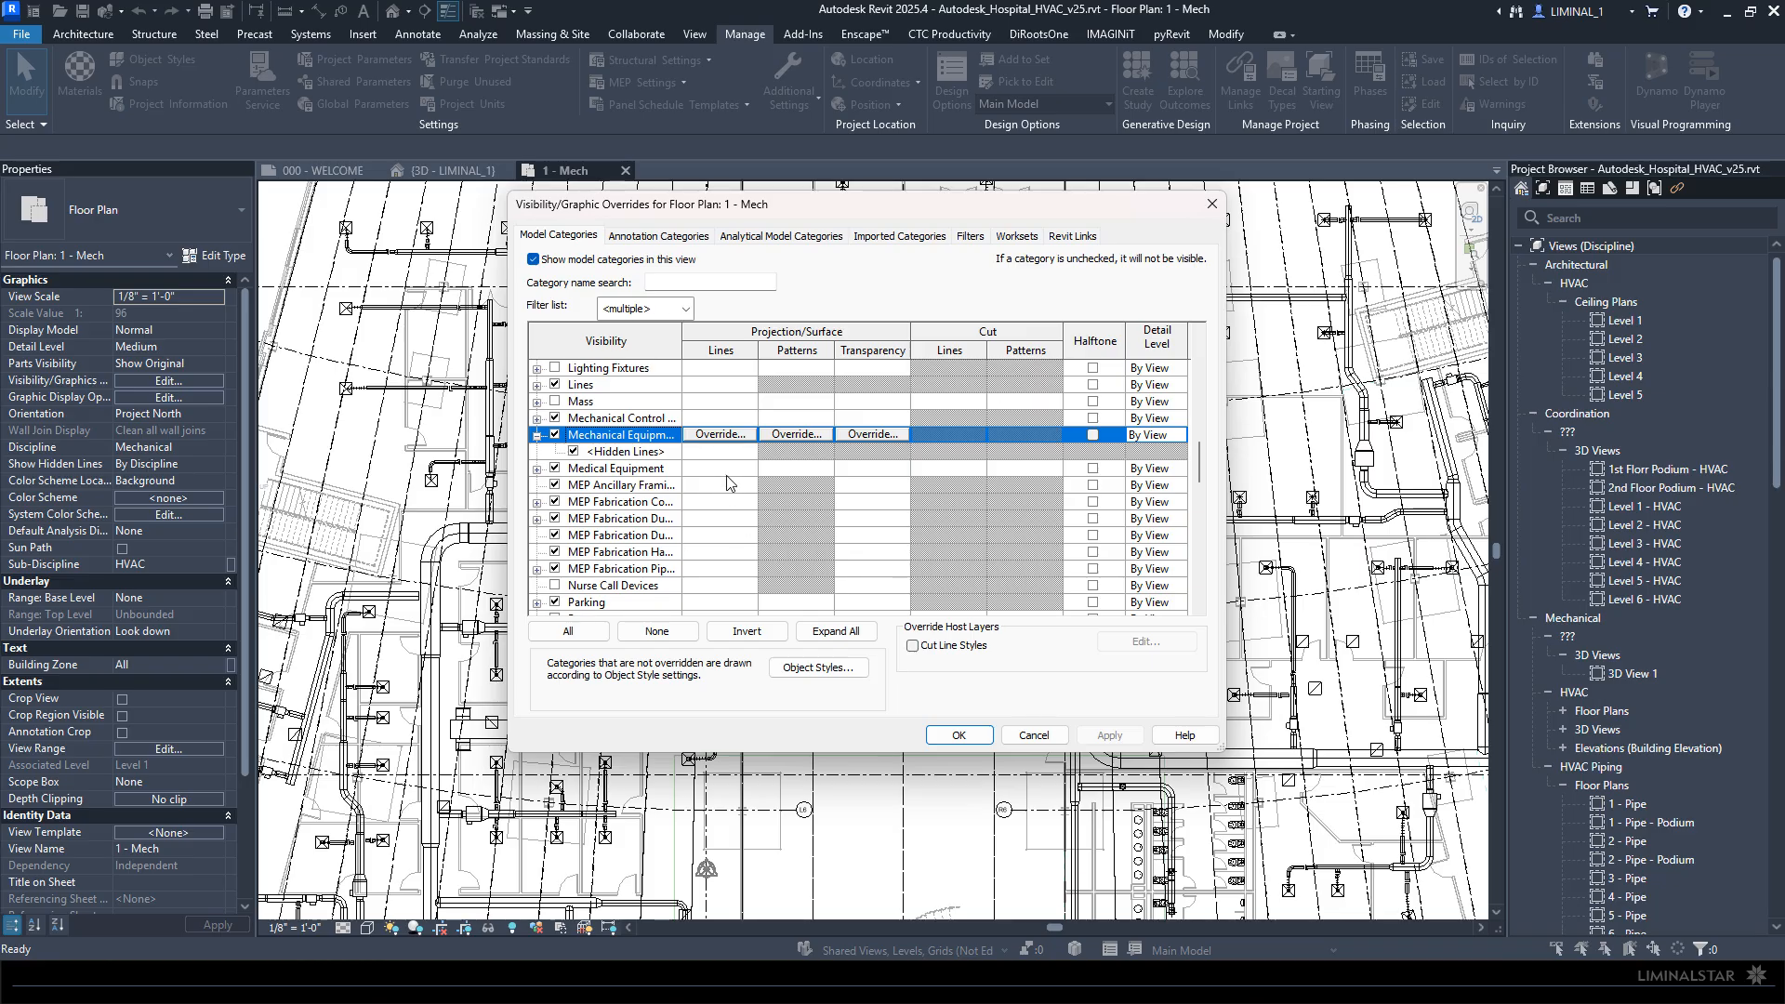
scroll(710, 503, "down", 1)
scroll(710, 503, "up", 1)
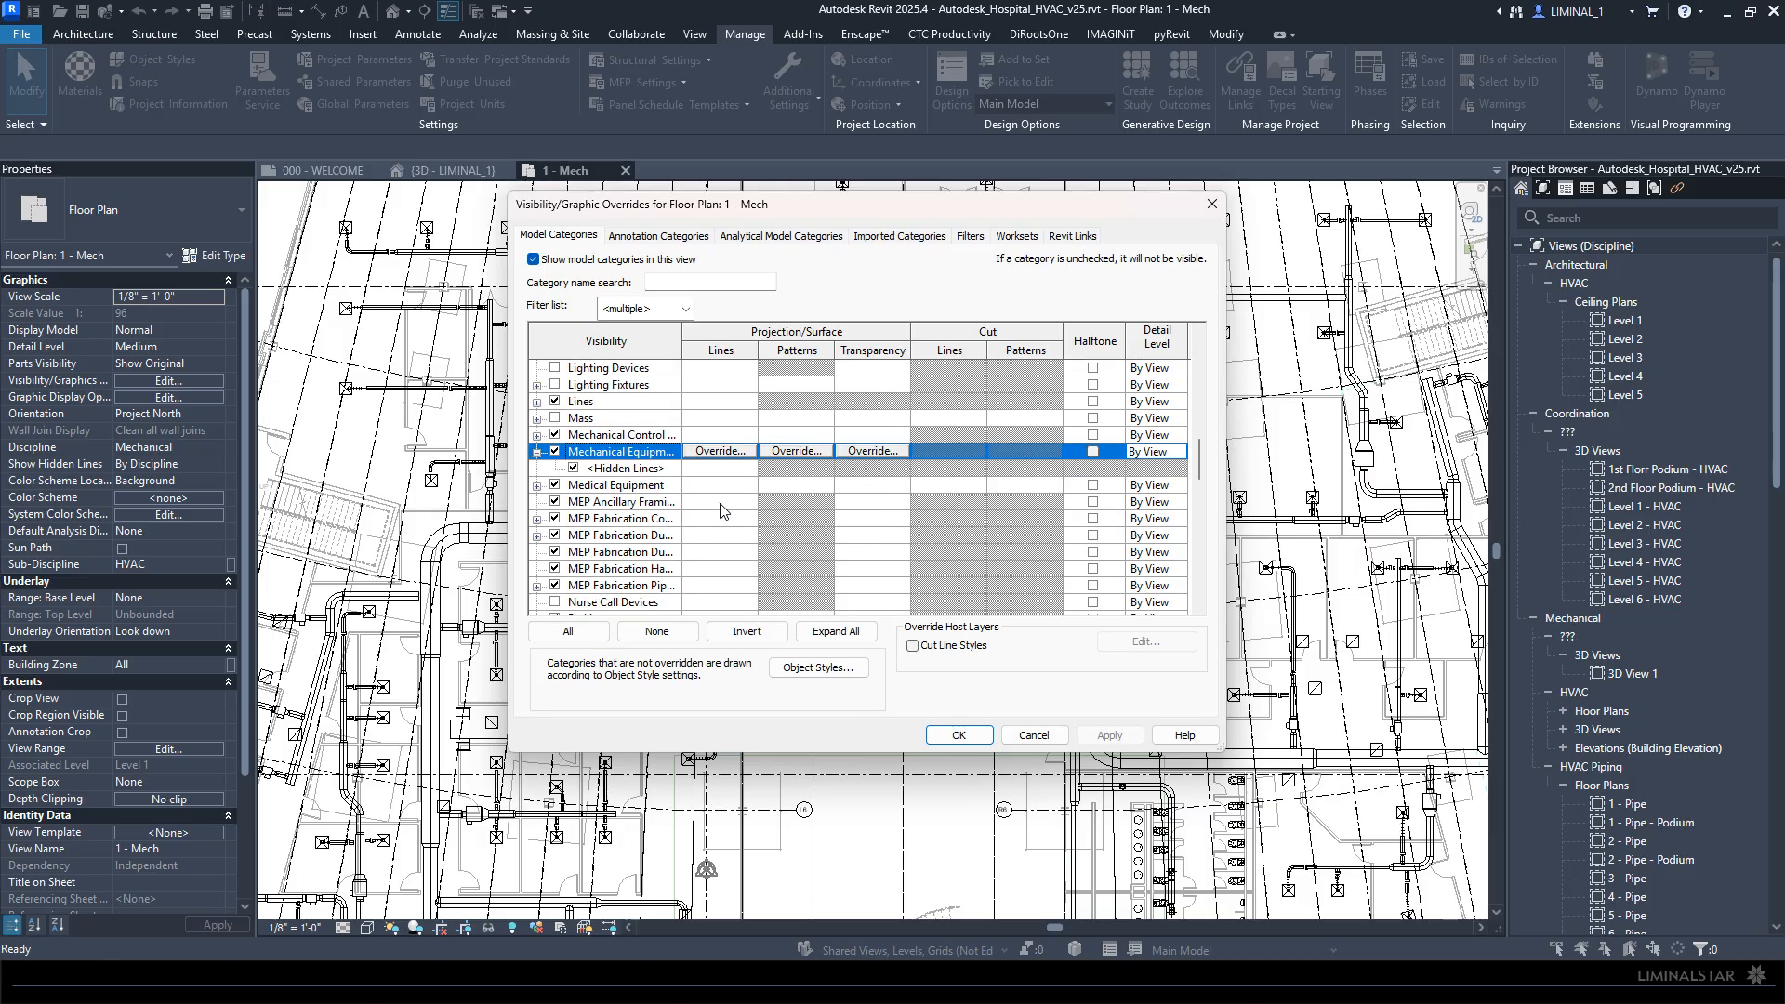
scroll(710, 503, "down", 4)
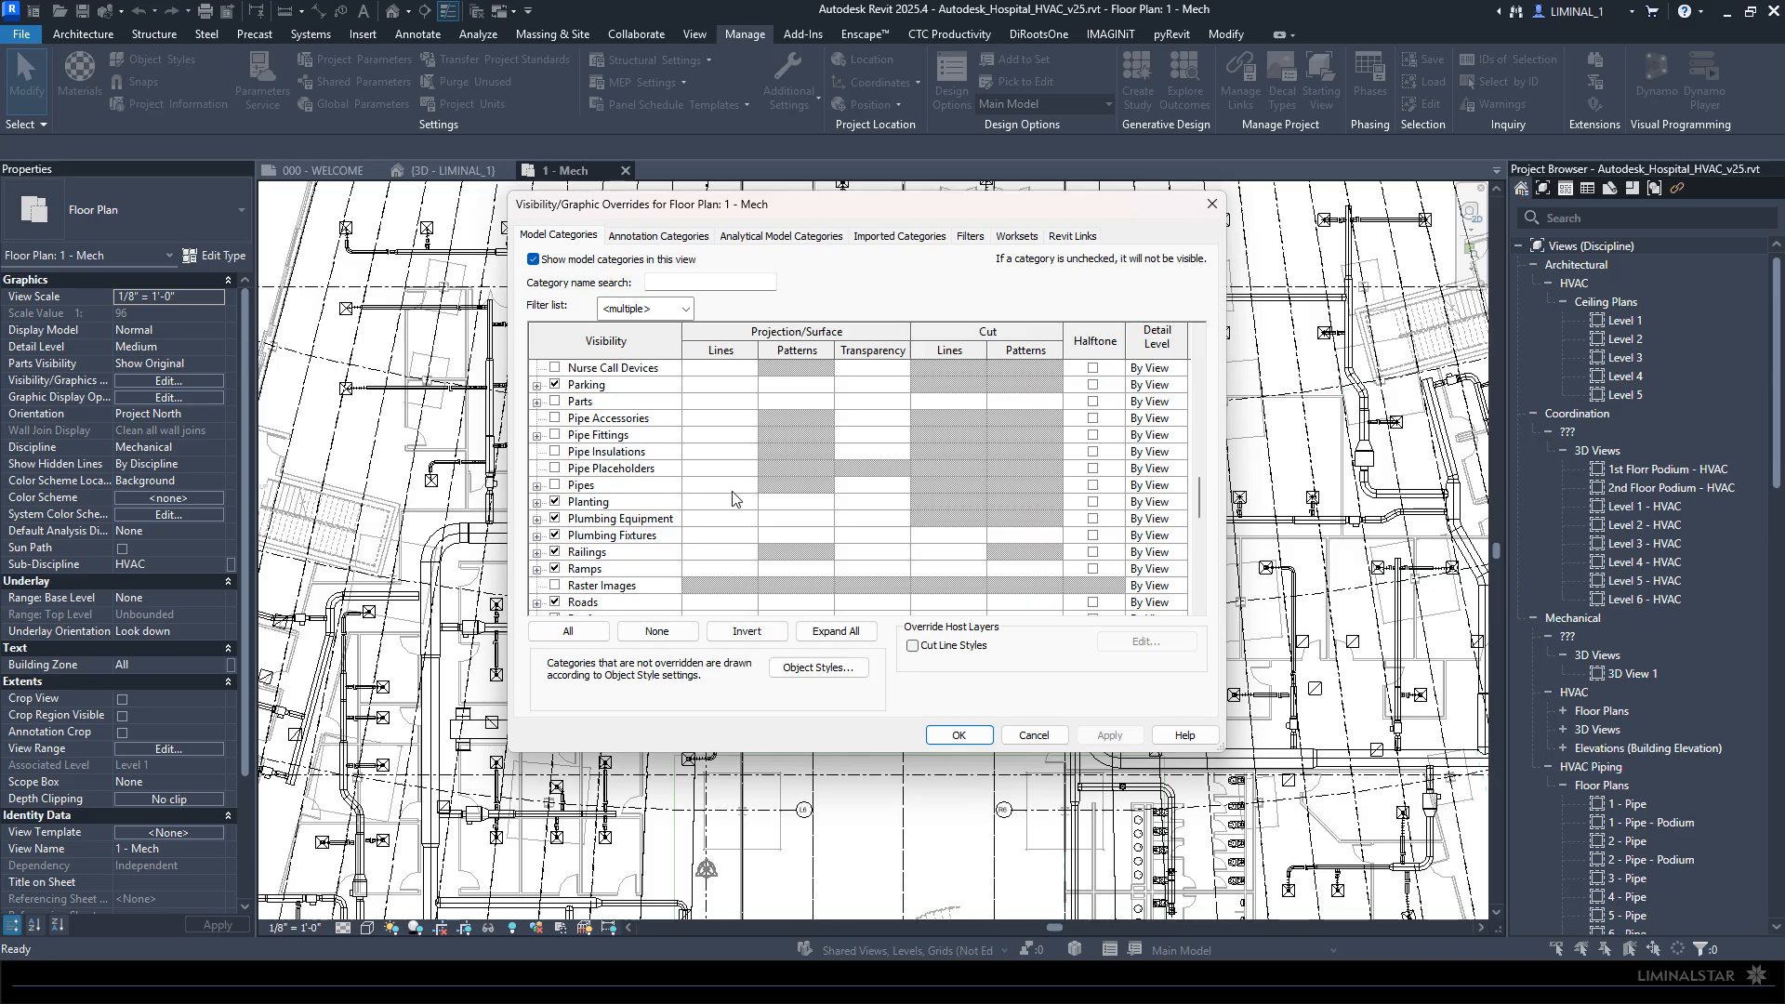
scroll(716, 502, "up", 3)
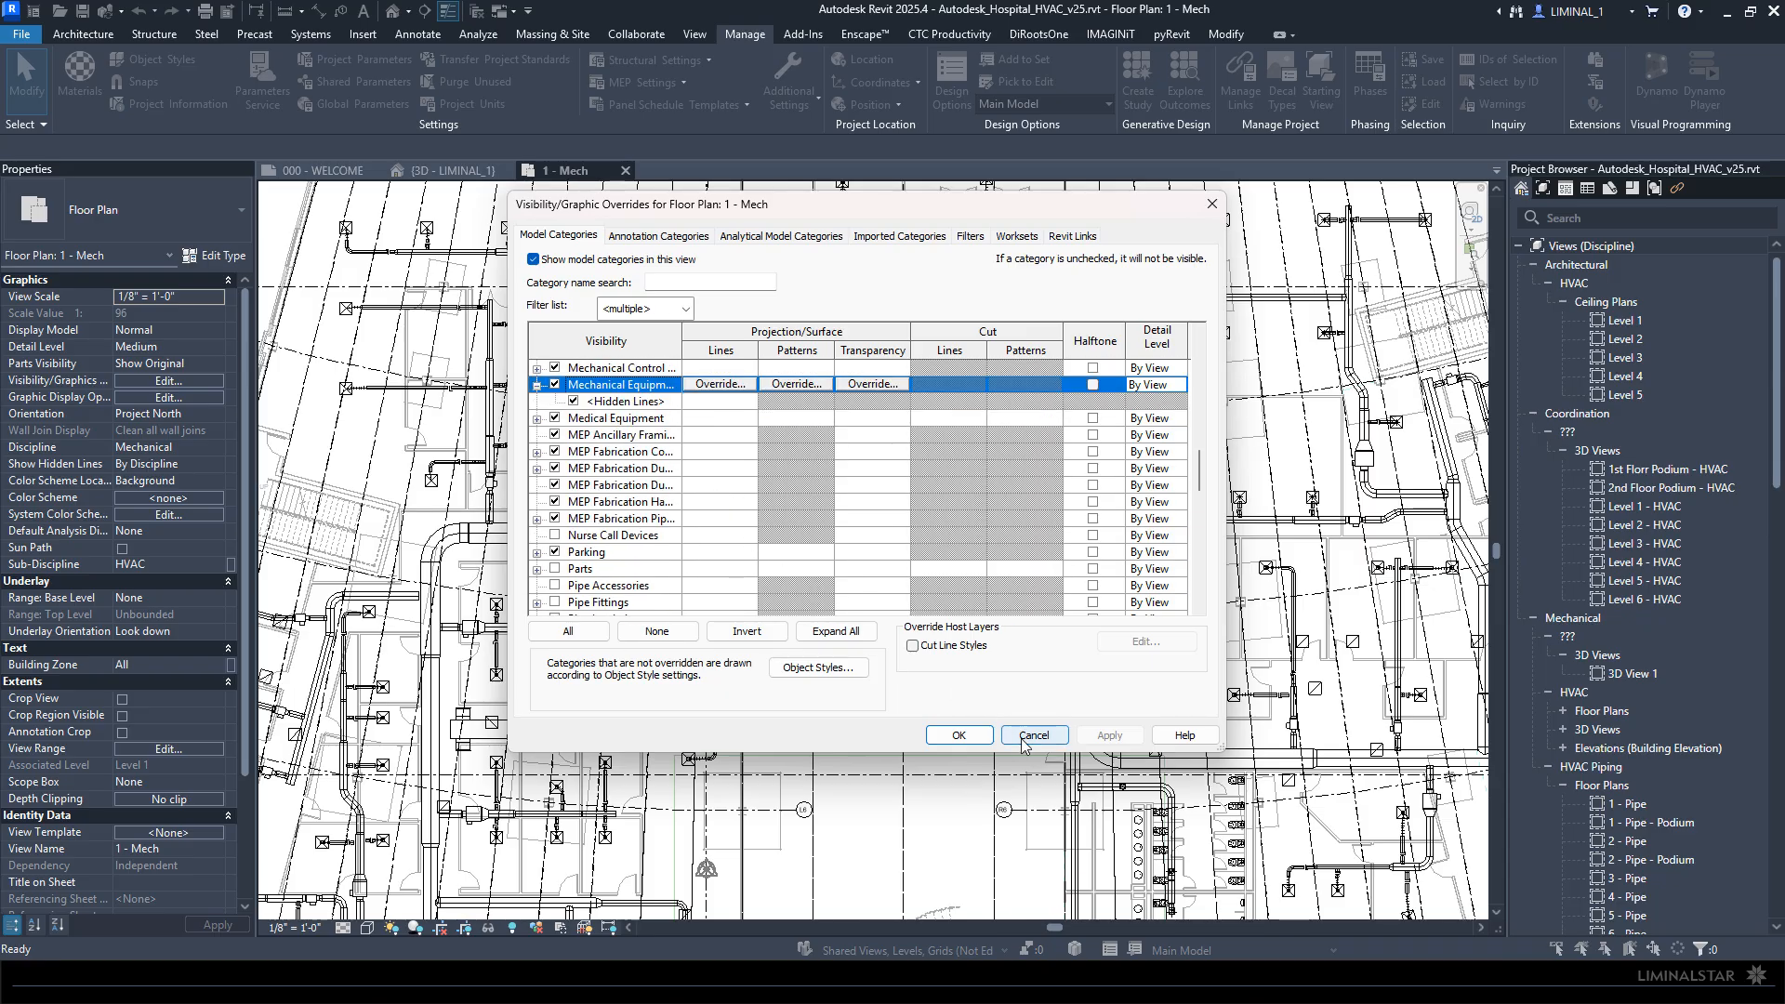
left_click(959, 734)
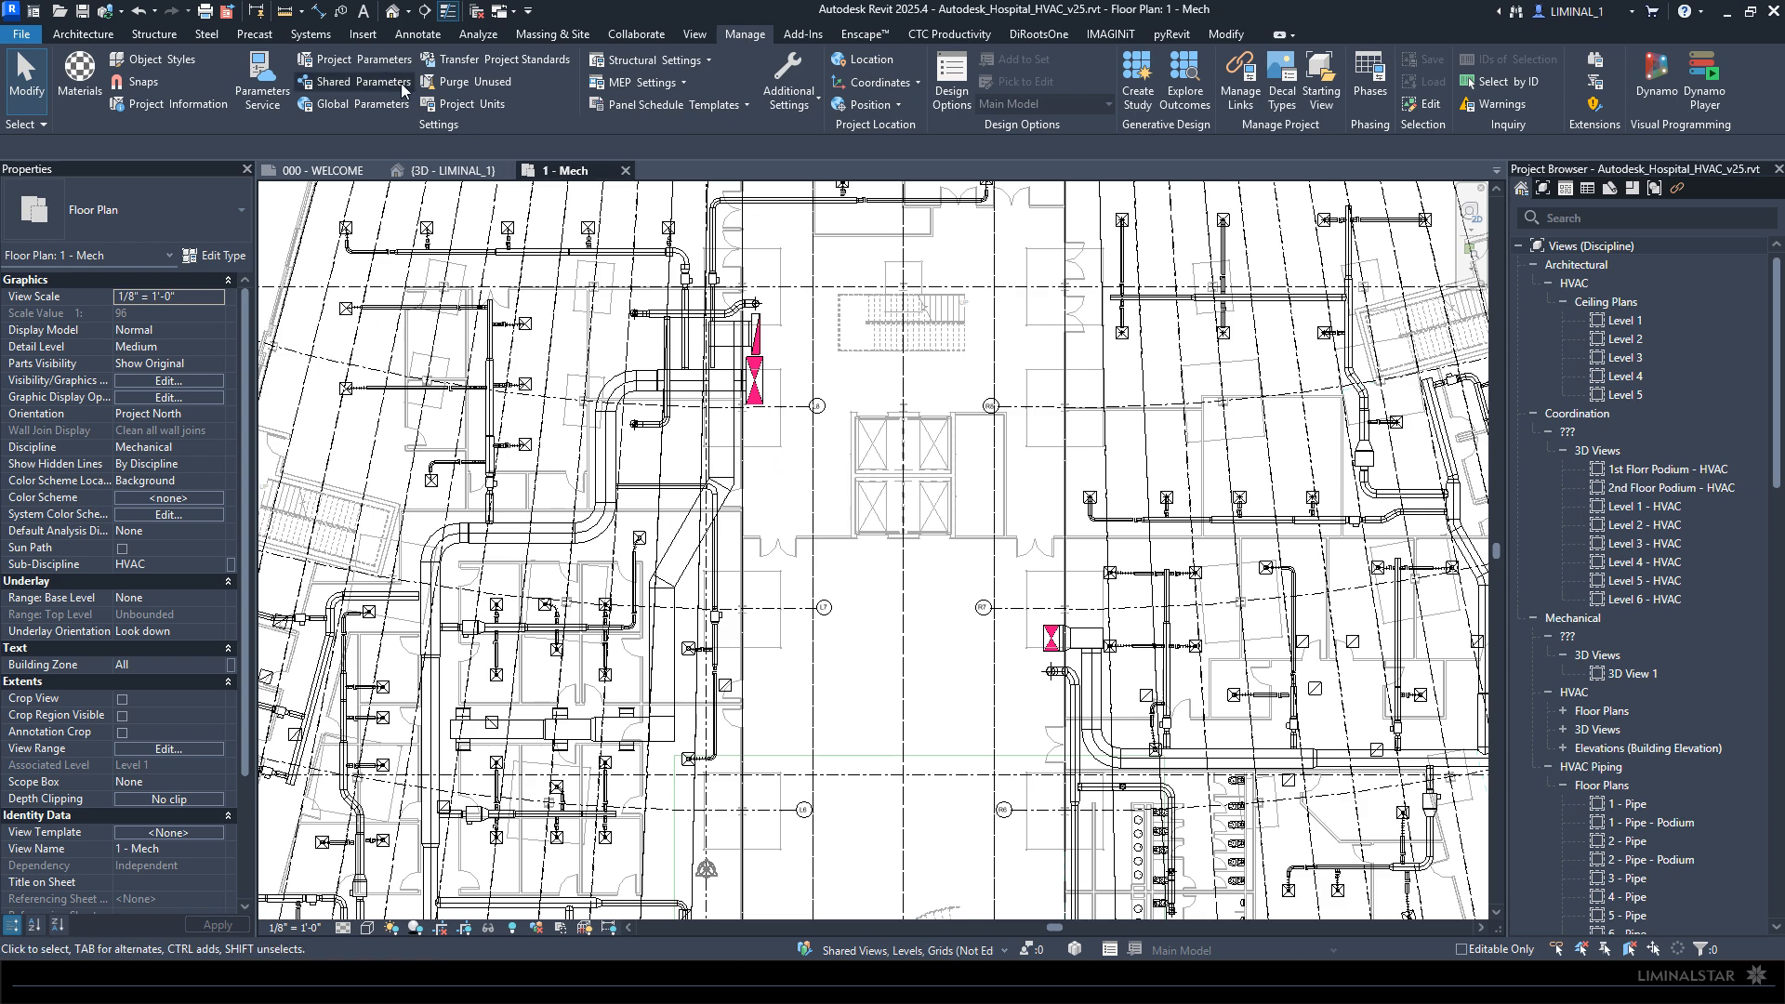
Step: Select a rooftop cooling tower in the HVAC model's default 3D view
left_click(757, 405)
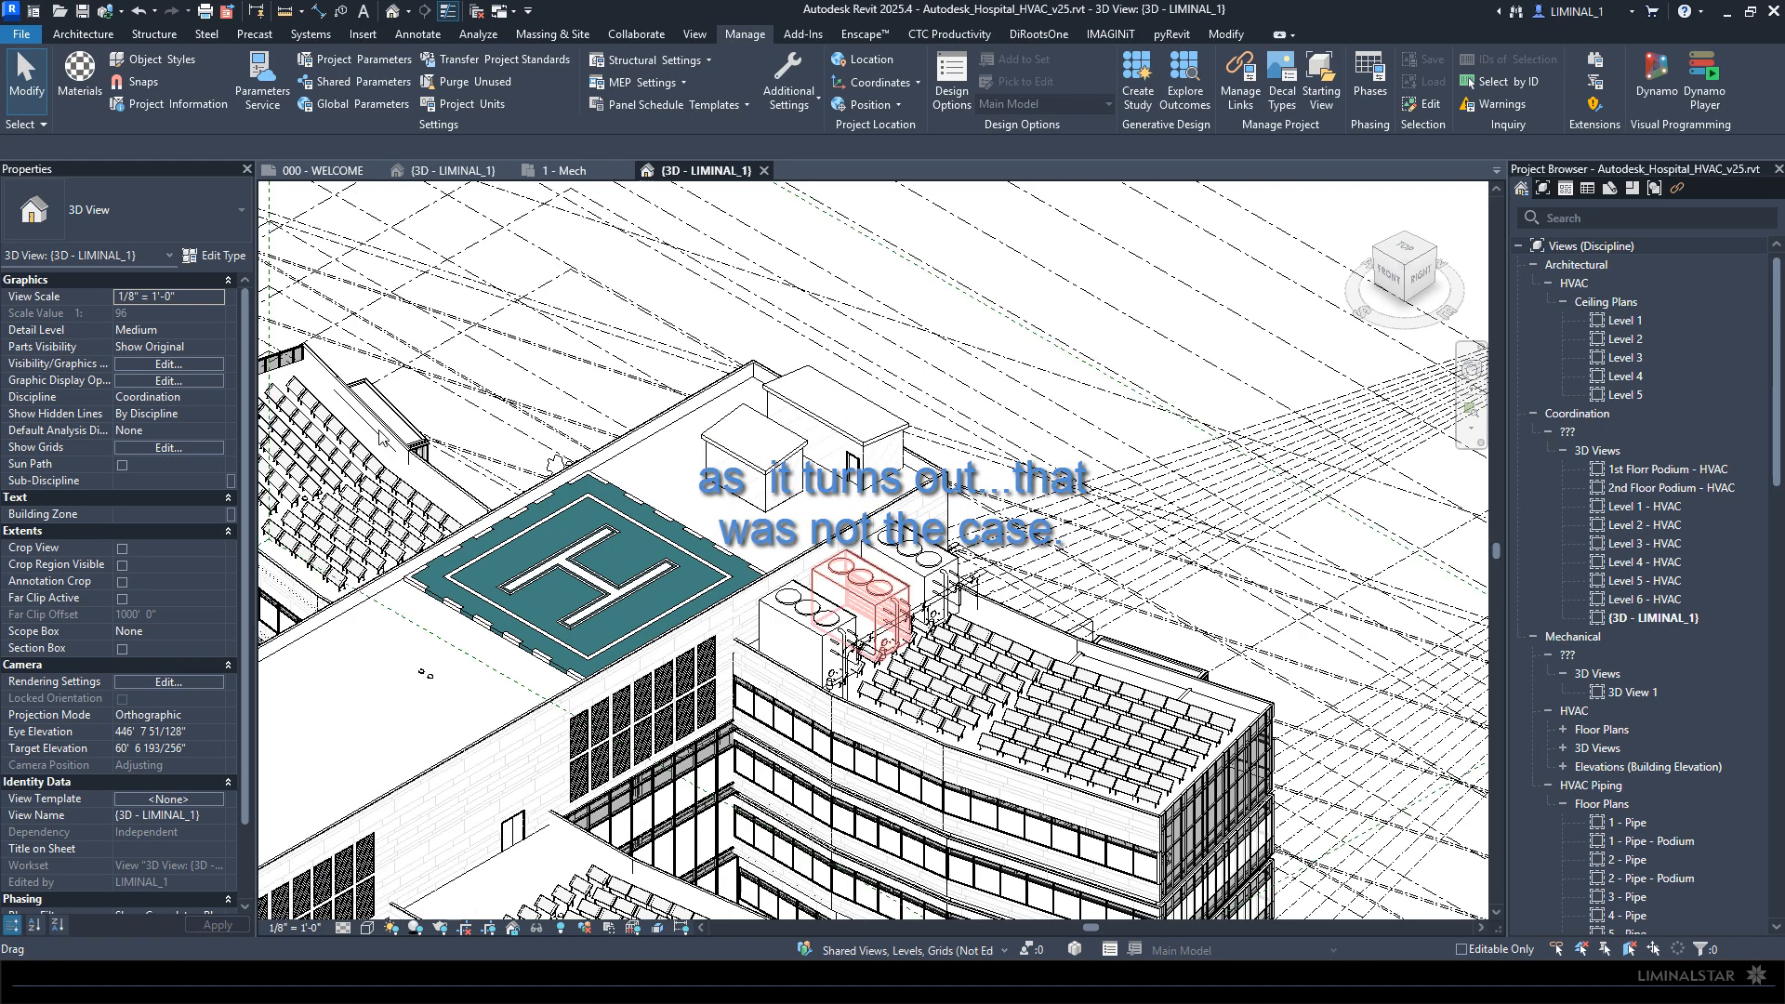
left_click(860, 578)
left_click(210, 262)
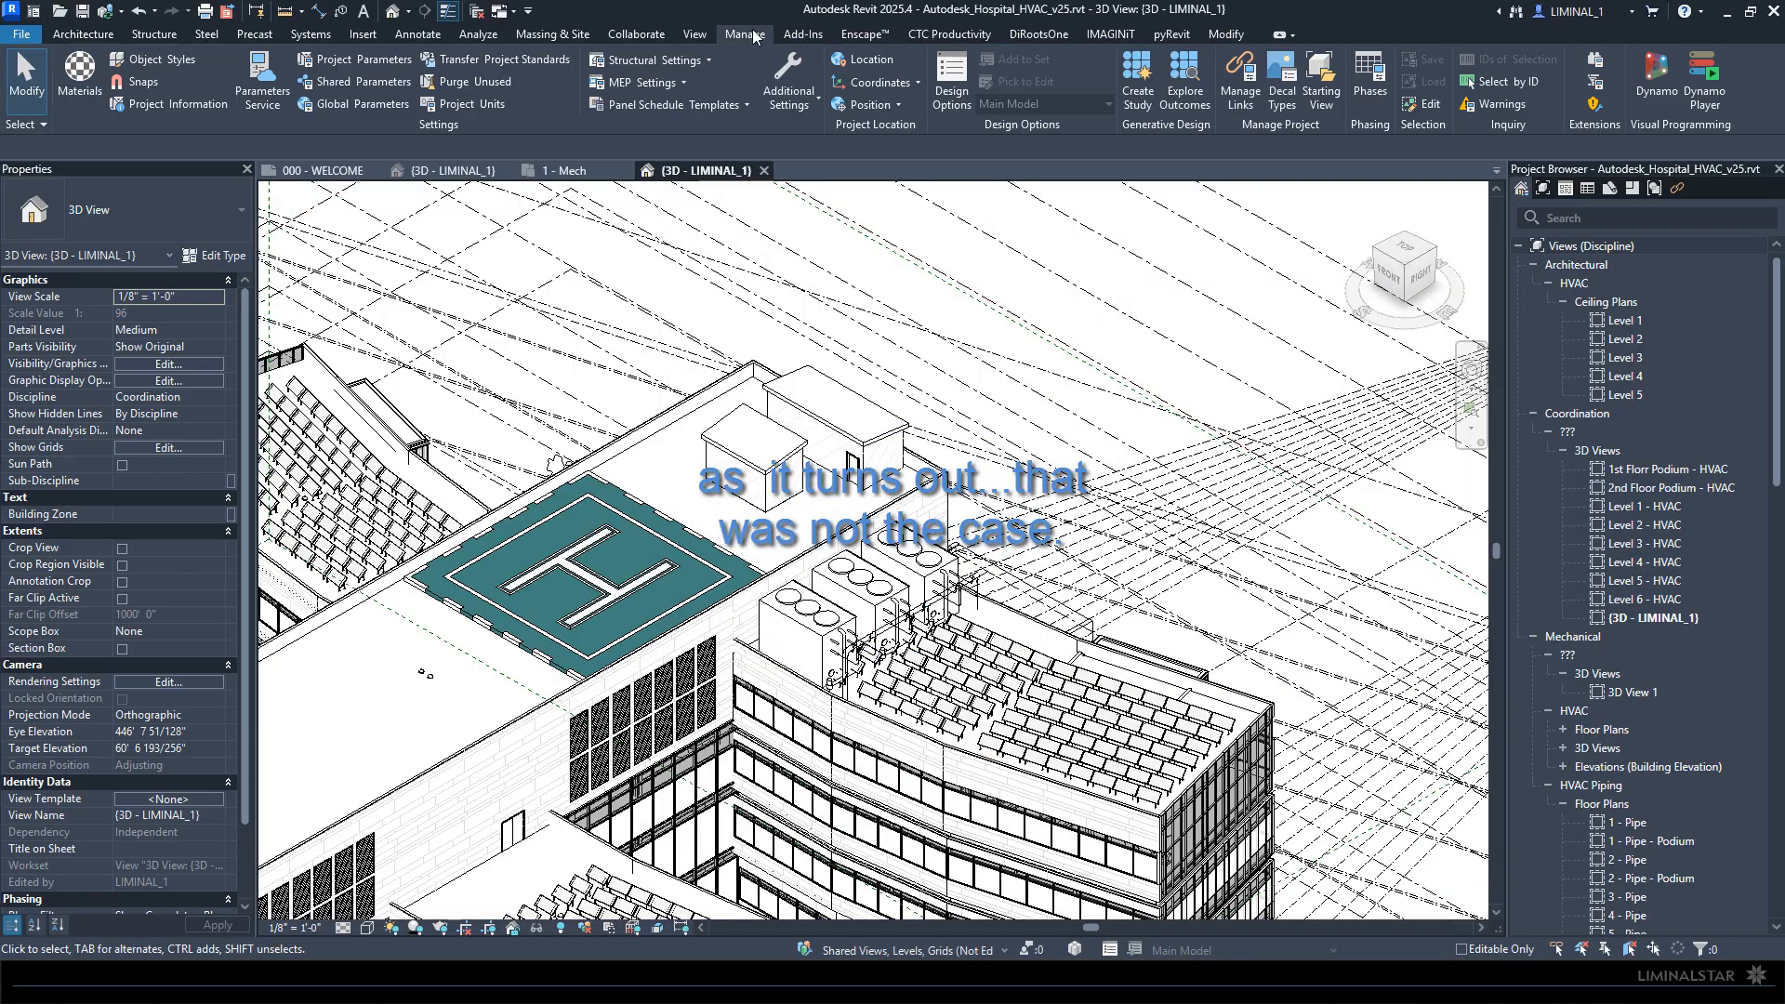
left_click(860, 587)
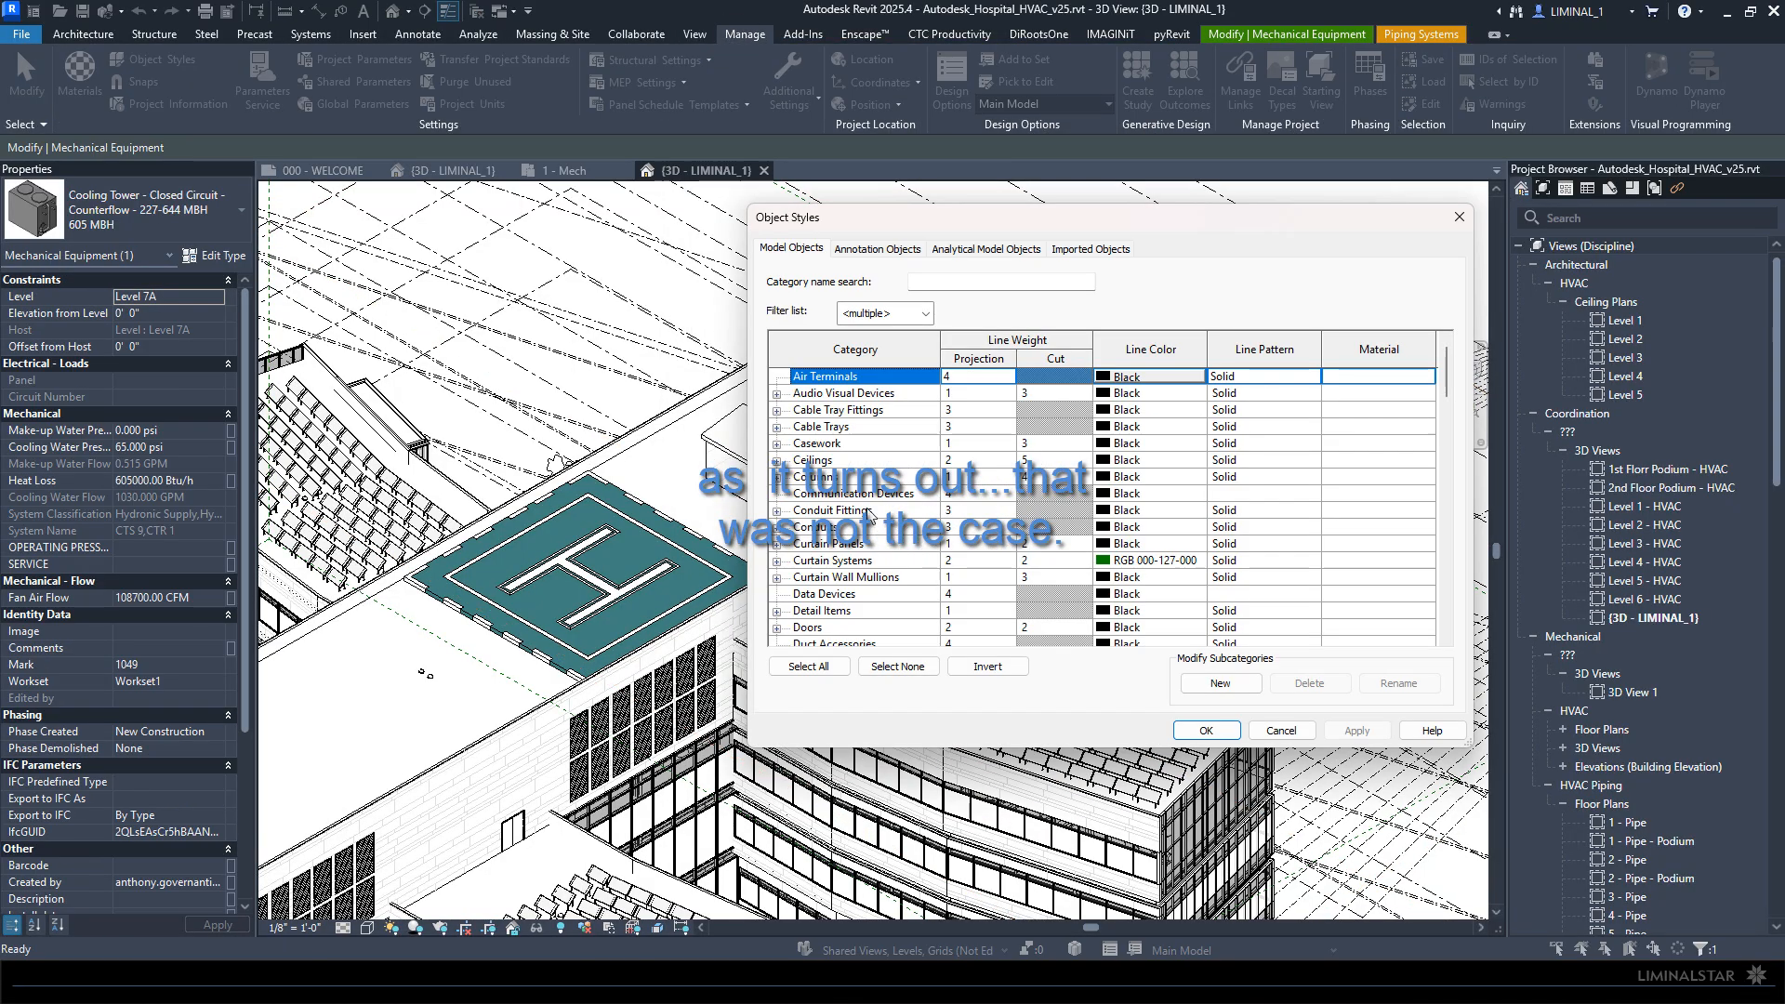
Step: Check the Mechanical Equipment category's line and material settings in Object Styles, and browse the project's materials
scroll(870, 514, "down", 10)
left_click(1363, 546)
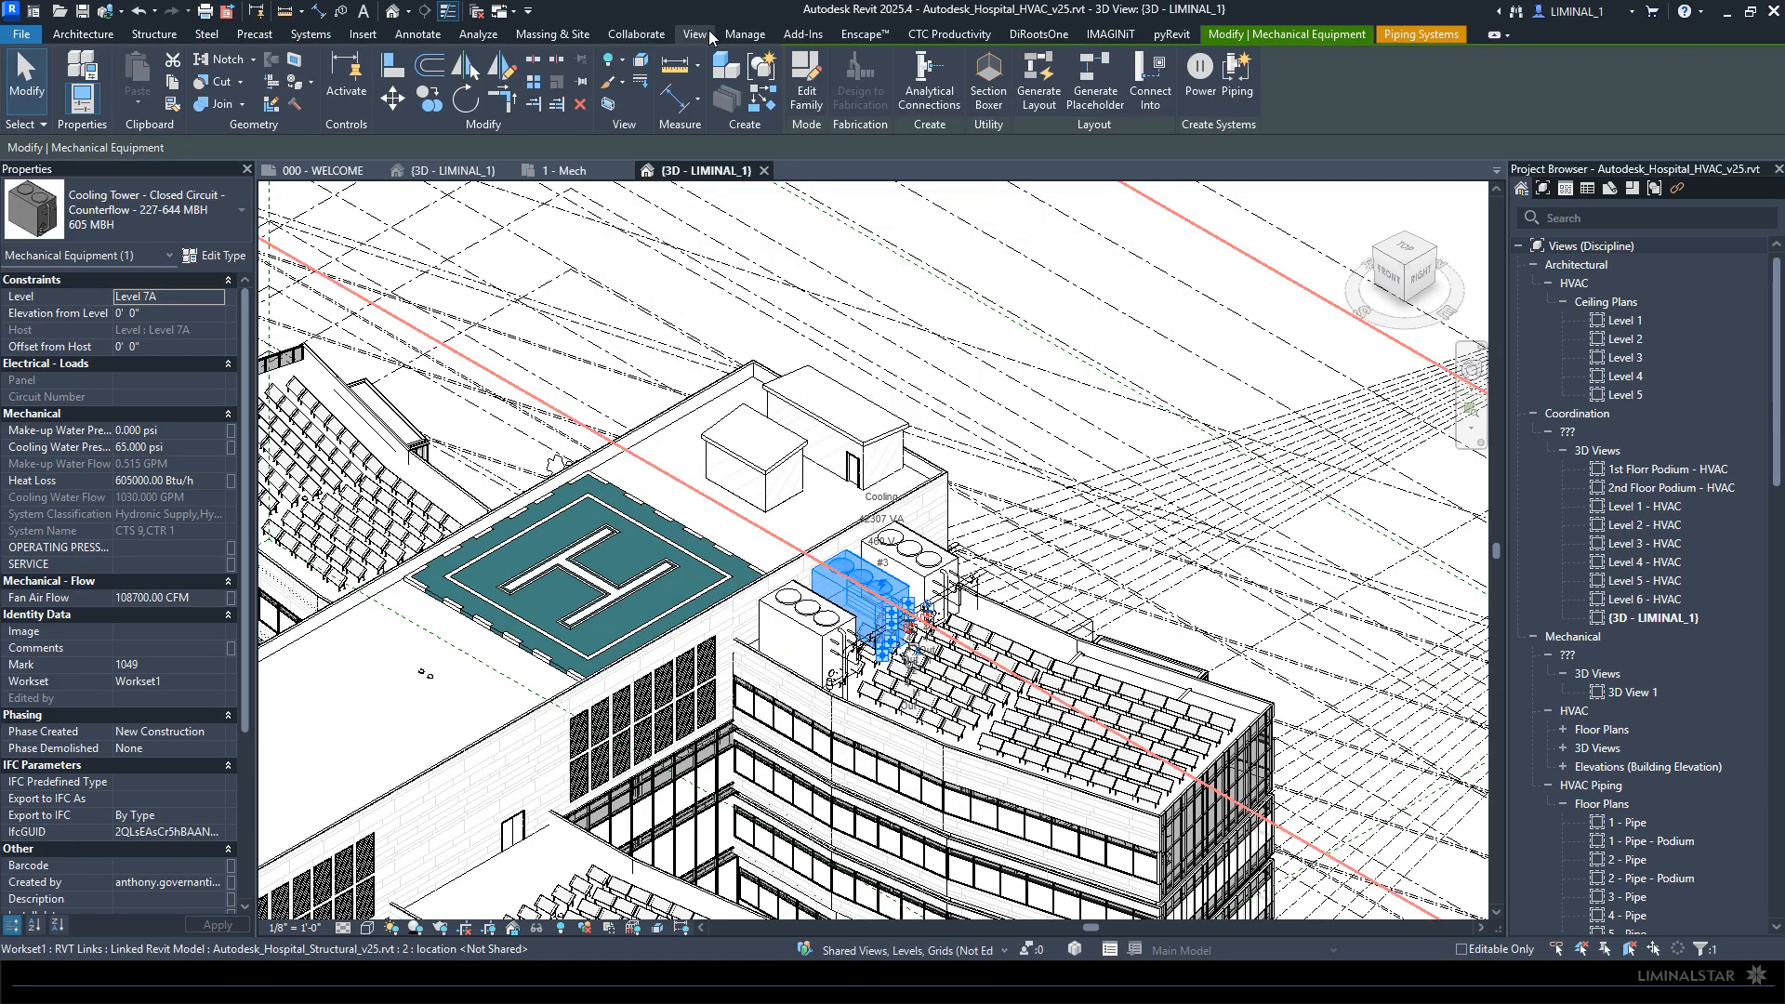
left_click(745, 35)
left_click(153, 59)
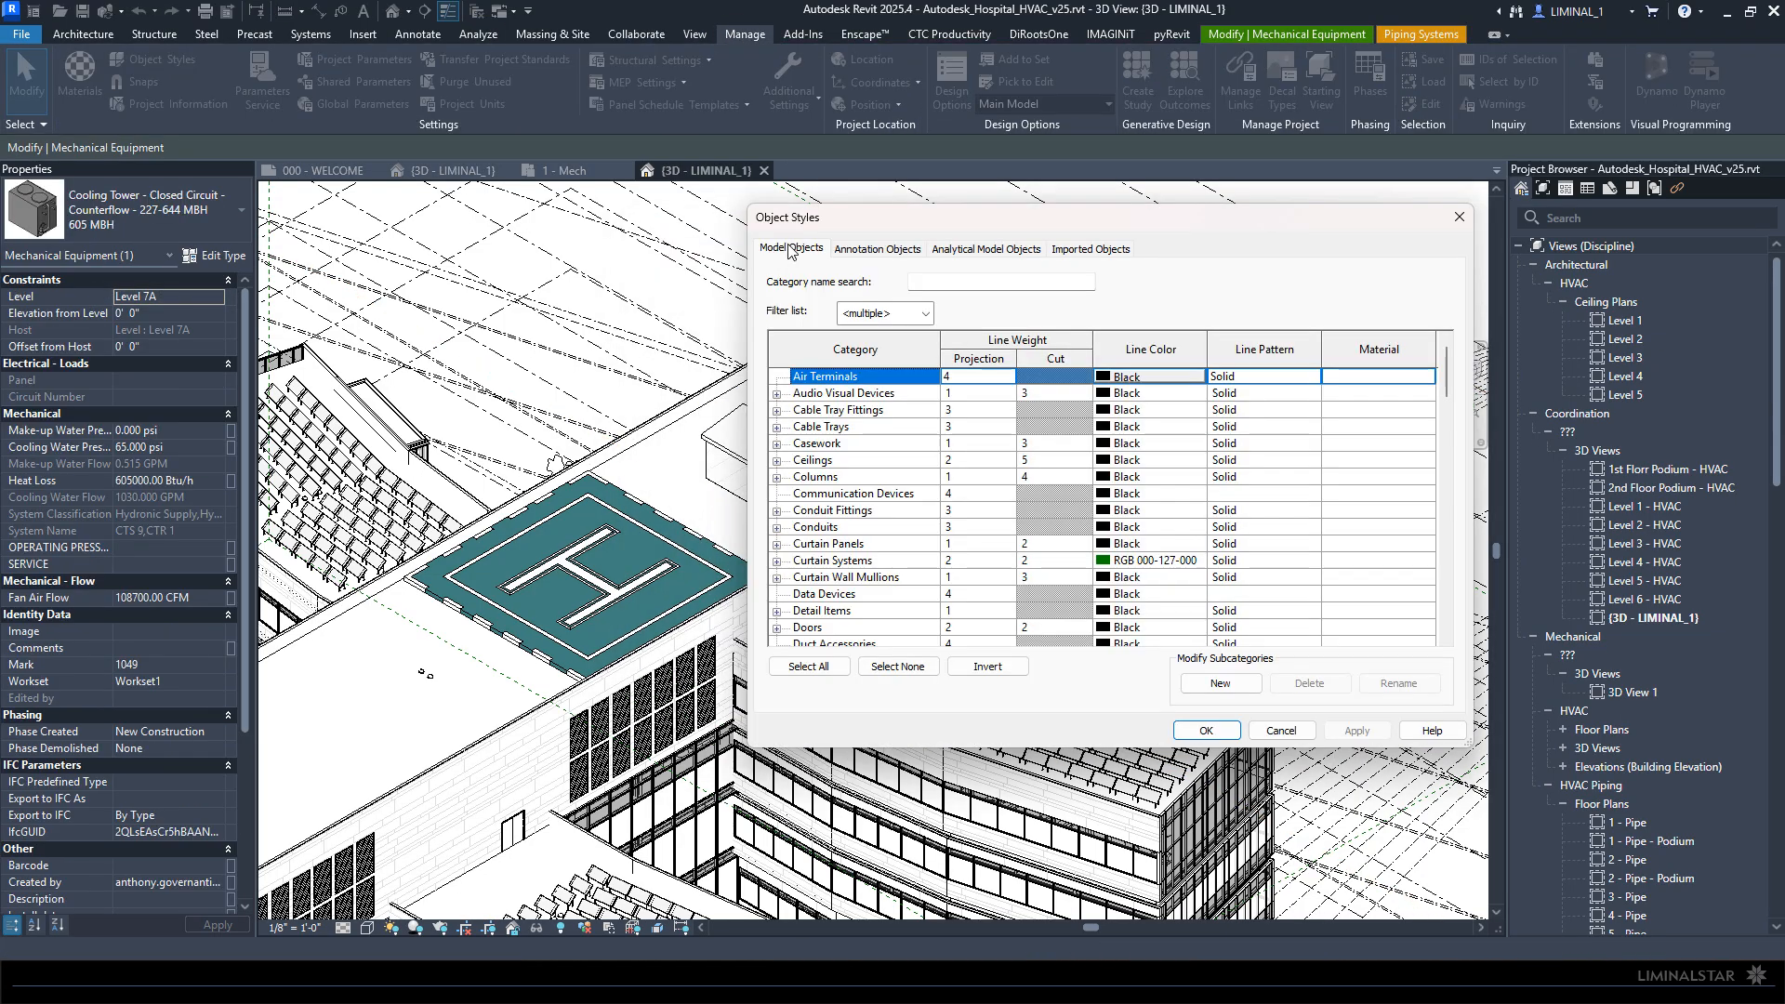
left_click(867, 510)
scroll(858, 511, "down", 10)
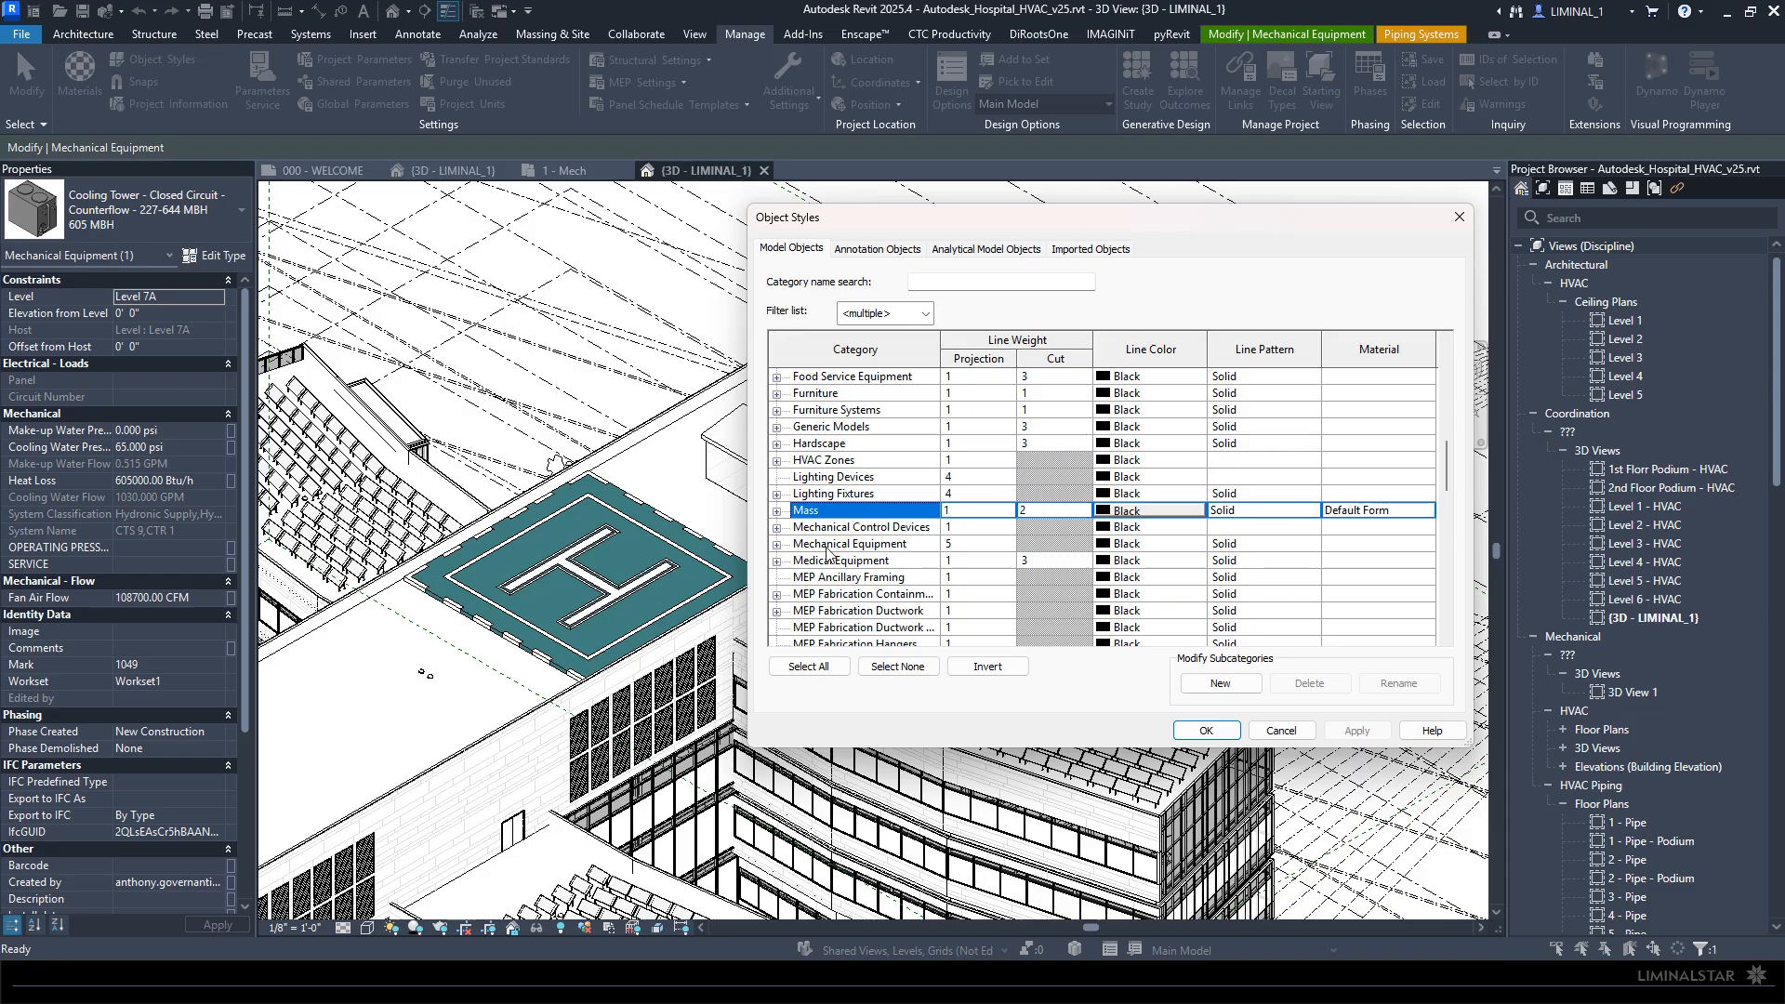
left_click(834, 547)
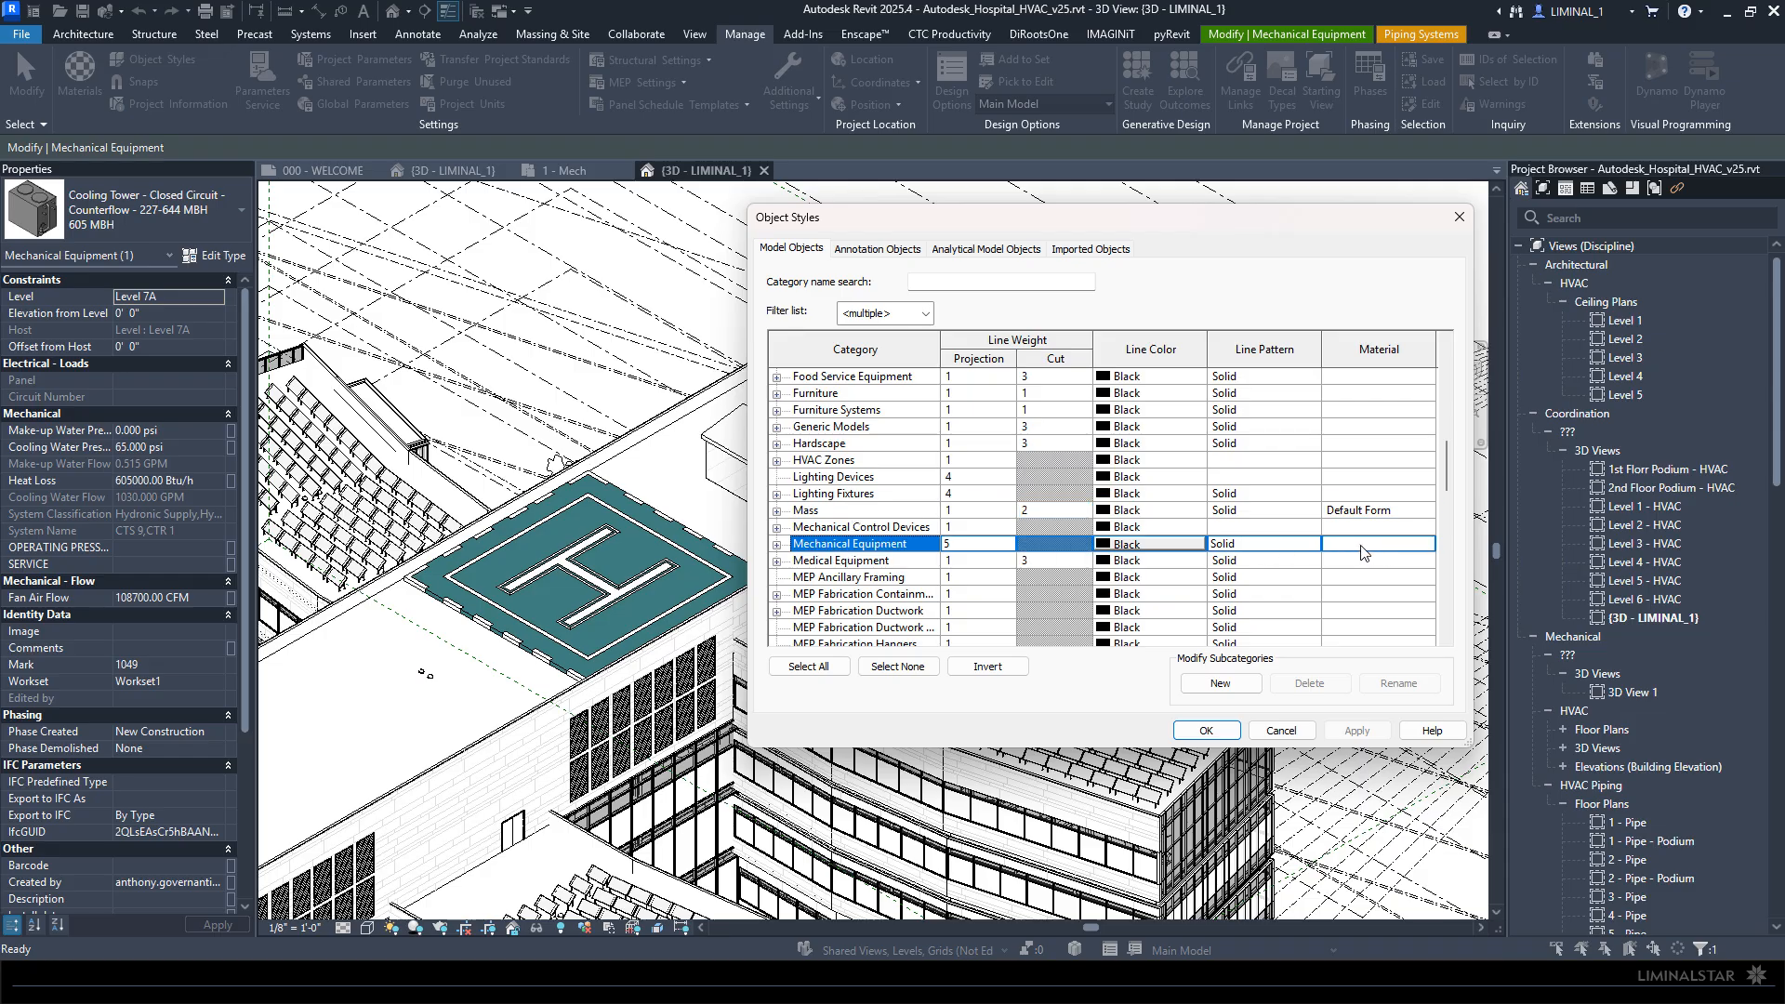
key("Escape")
key("Escape")
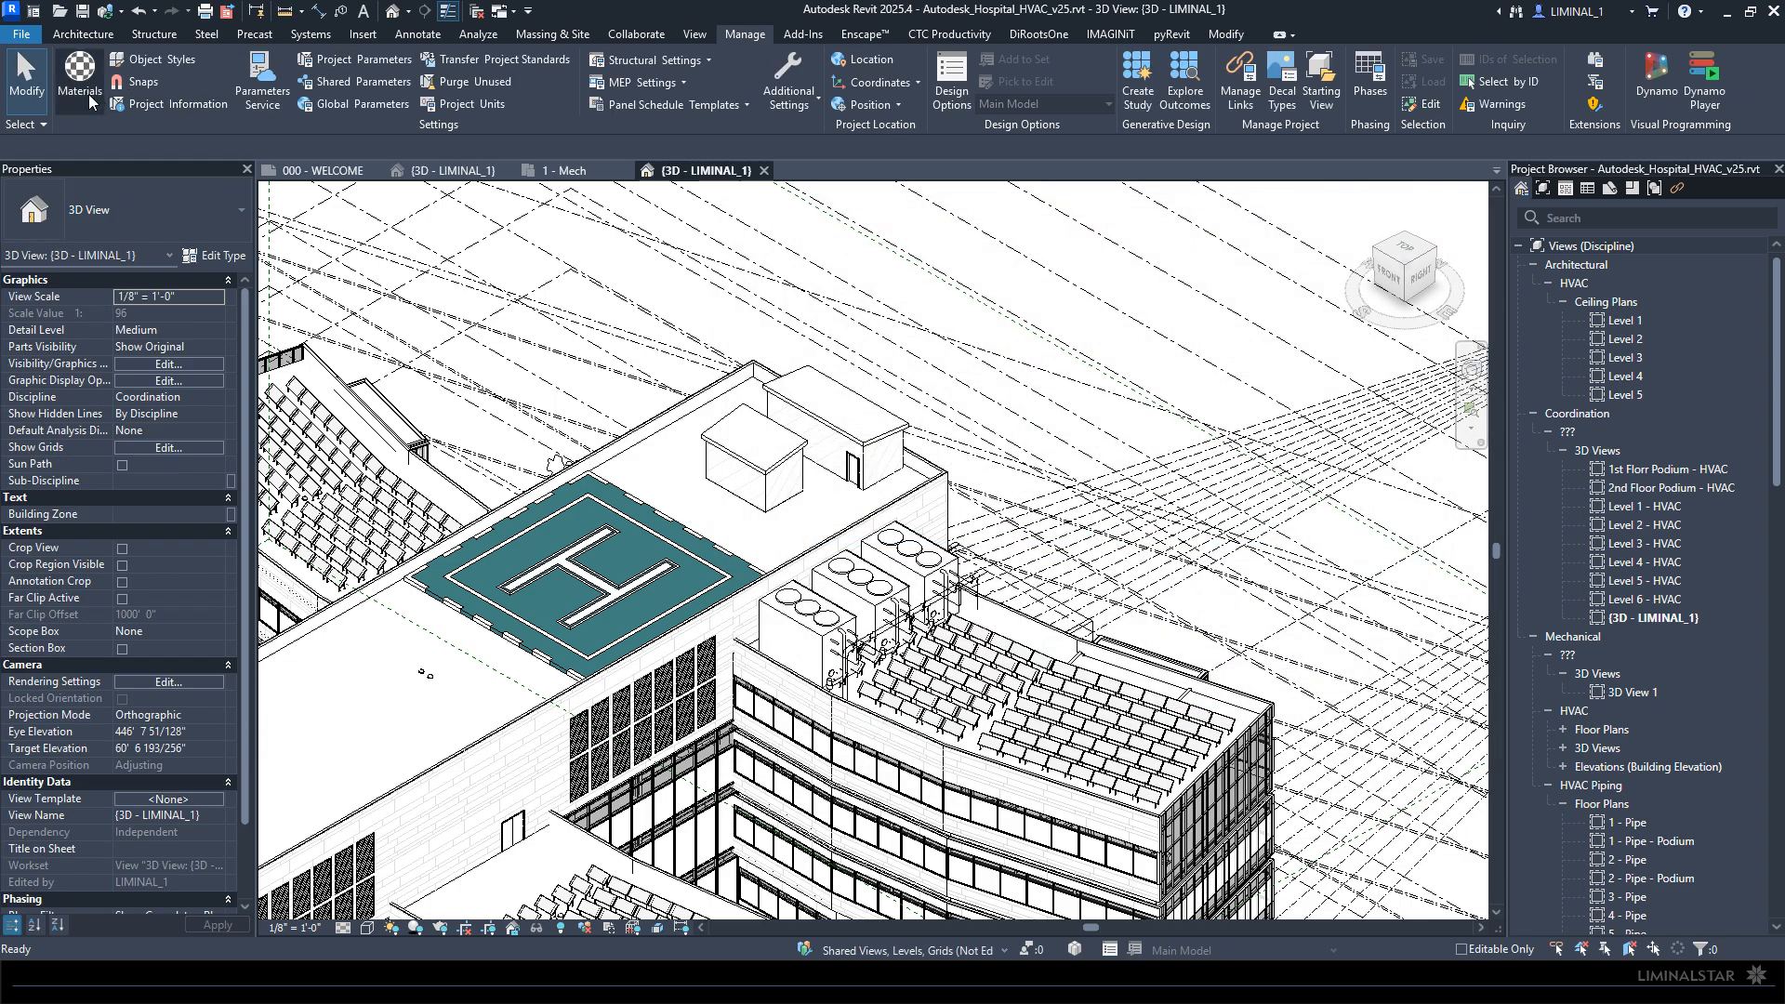
left_click(82, 78)
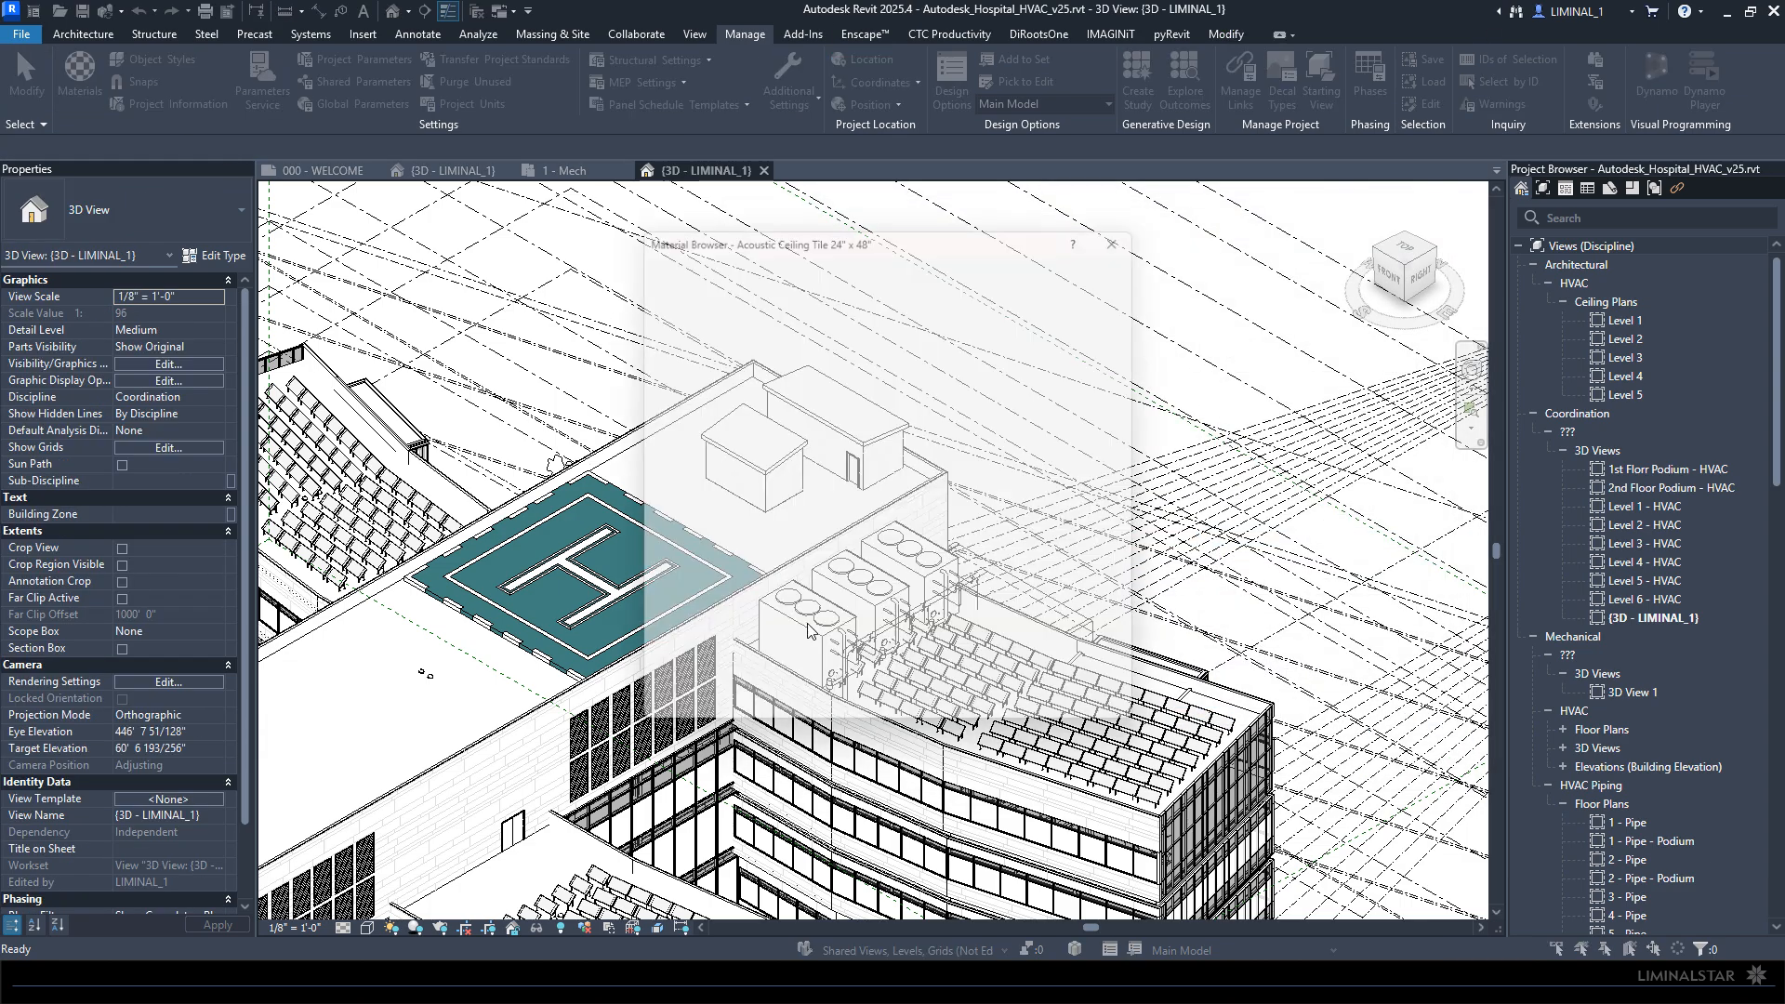
left_click(1081, 726)
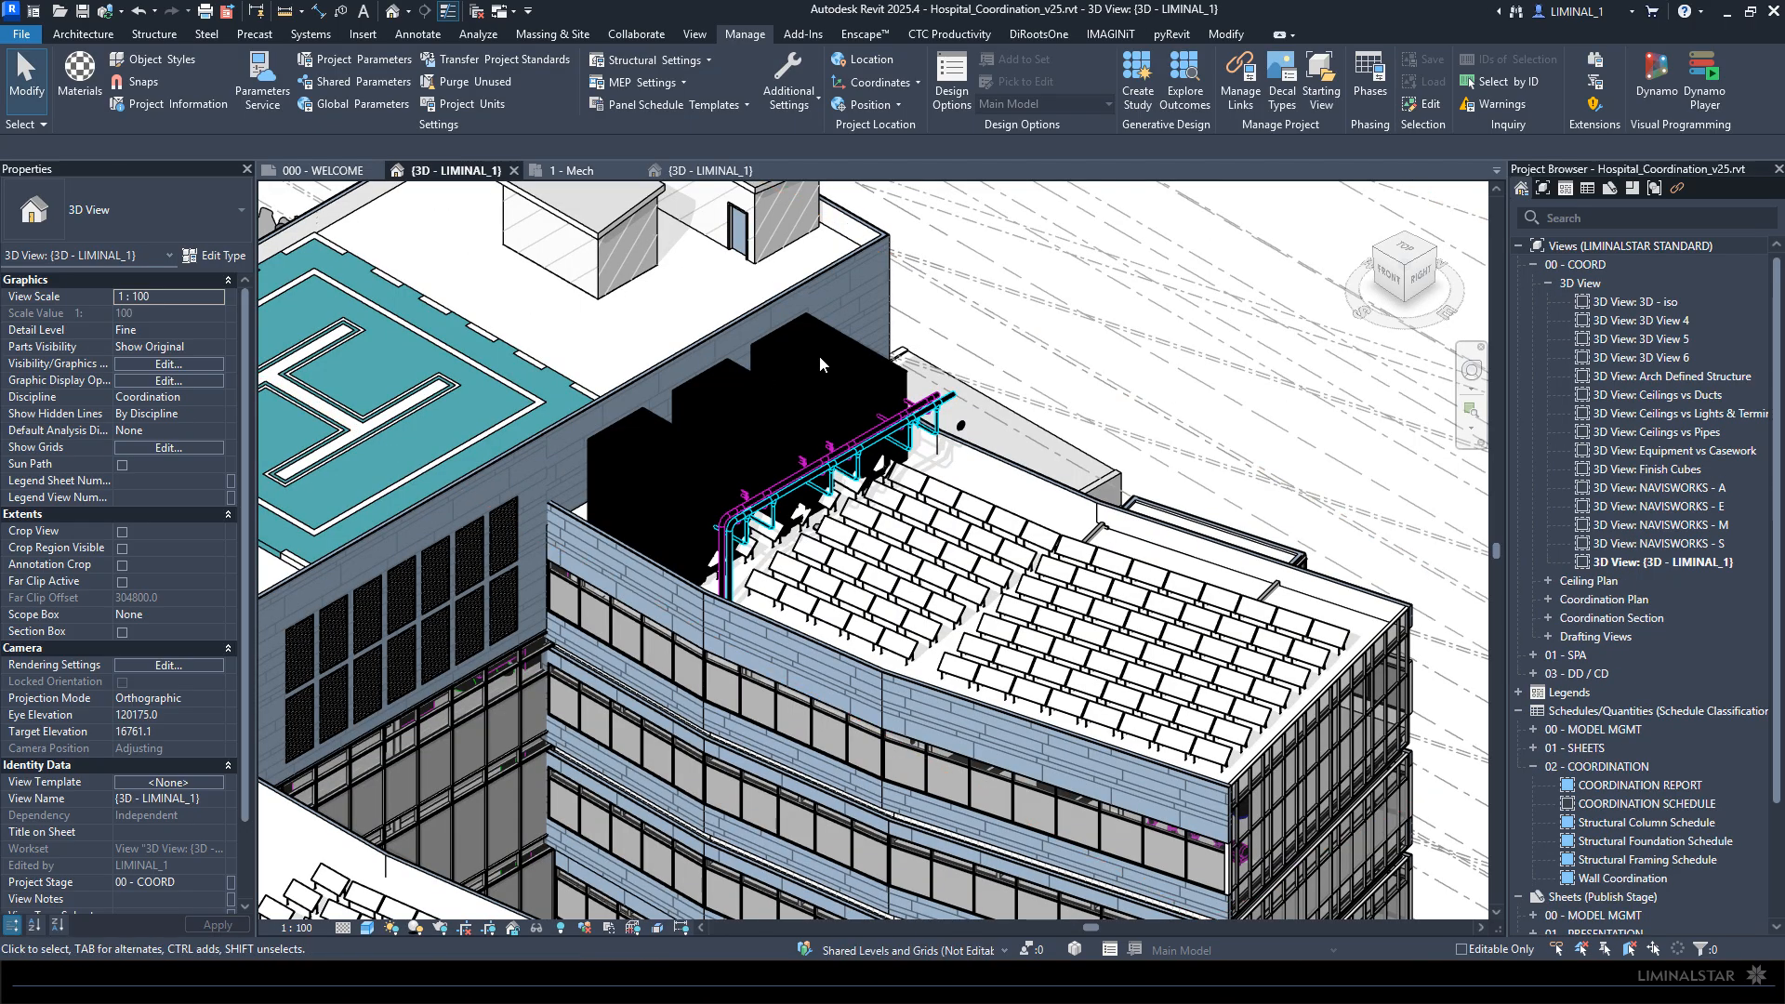
Step: Enable the Systems - Mechanical and Systems - Plumbing filters in the Hospital_Coordination 3D view and accept the overrides
key("v")
key("v")
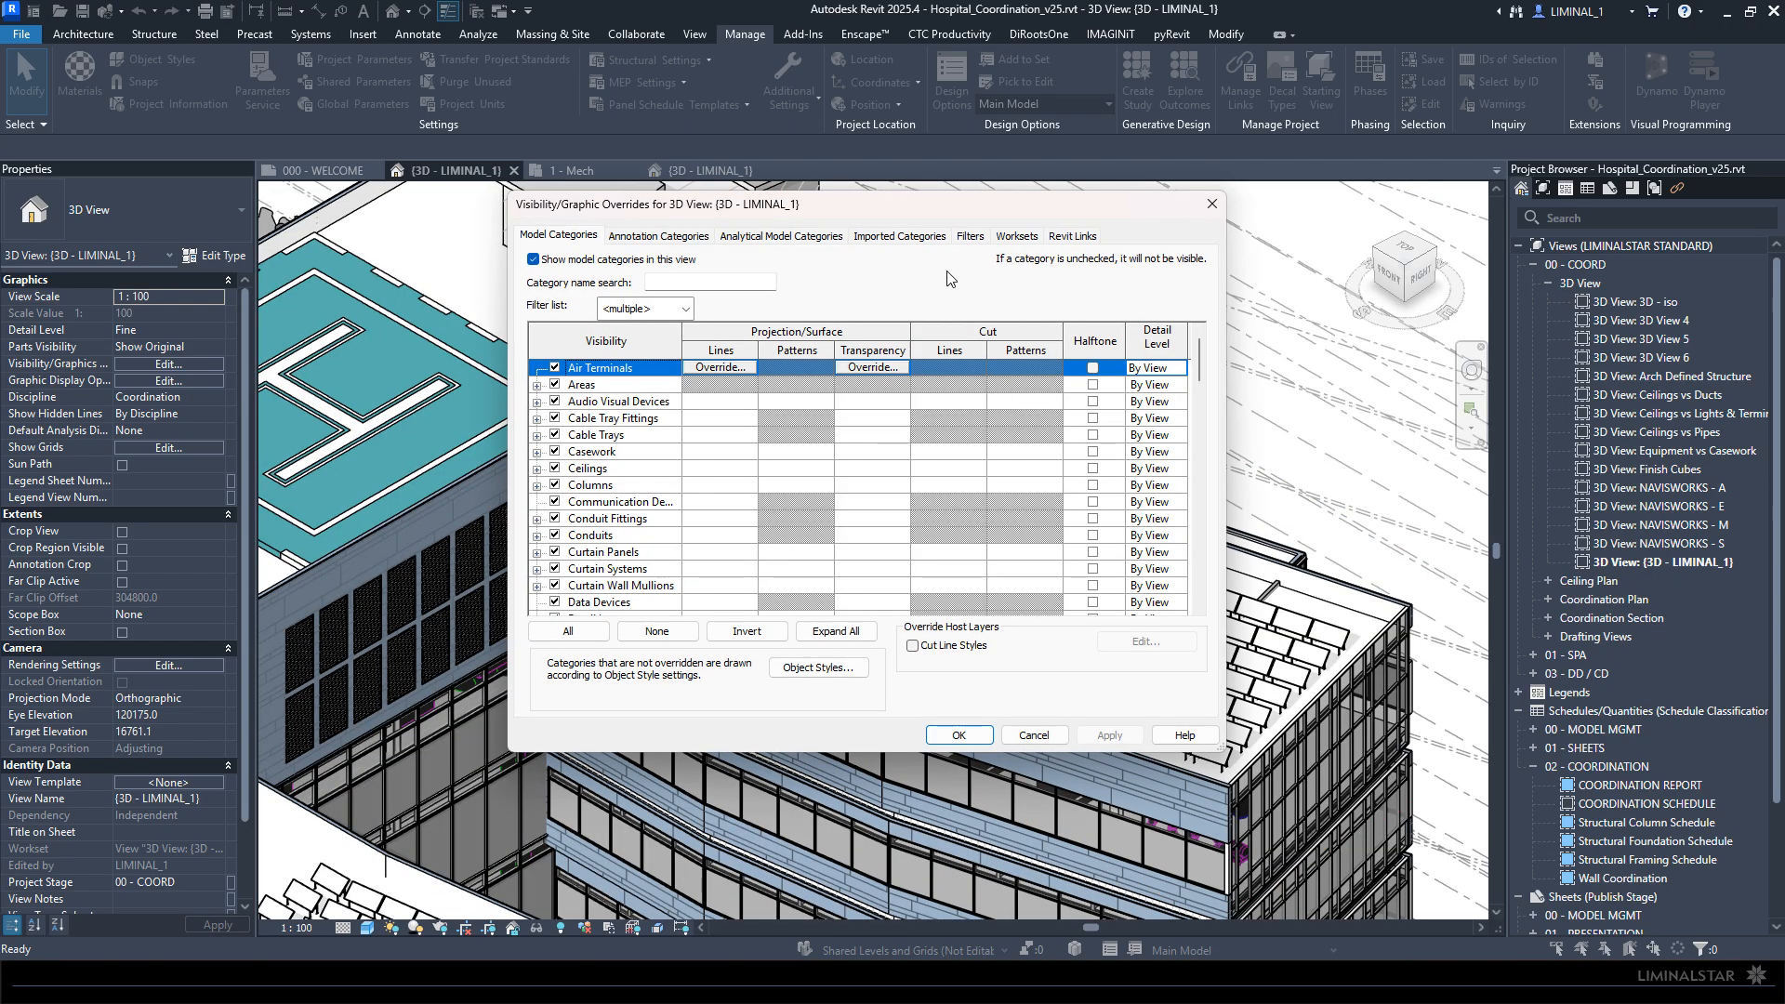
left_click(969, 235)
left_click(694, 337)
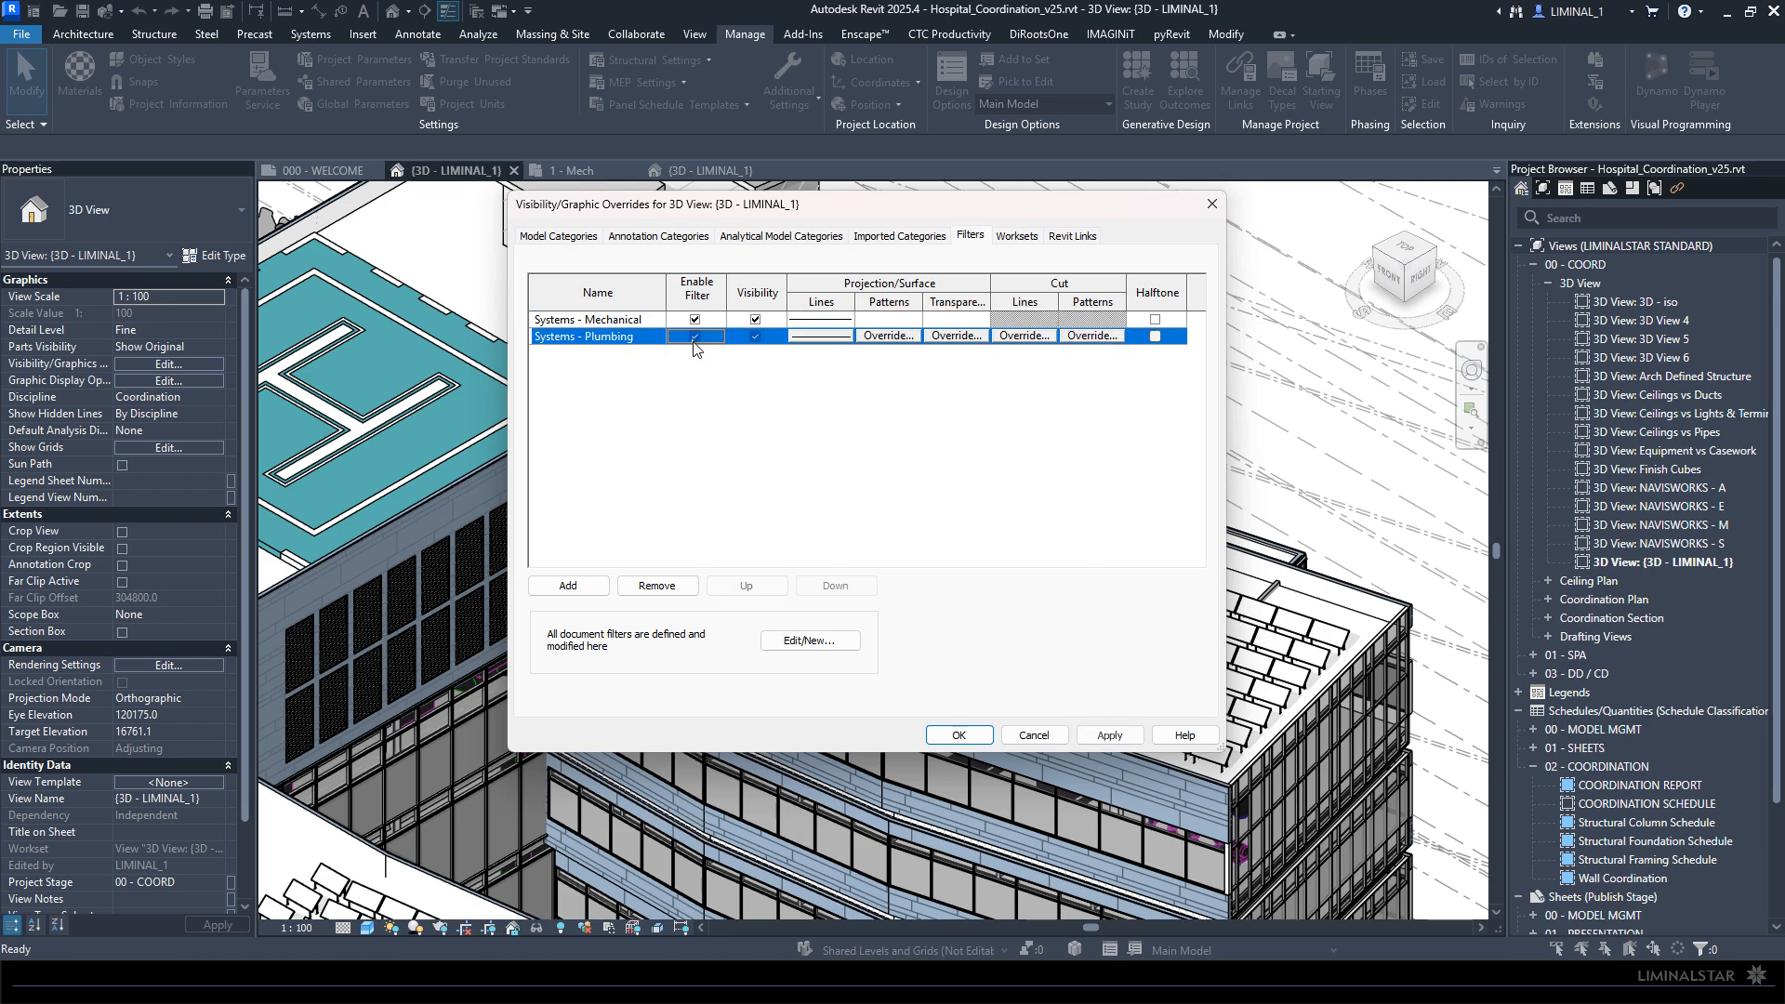
left_click(955, 732)
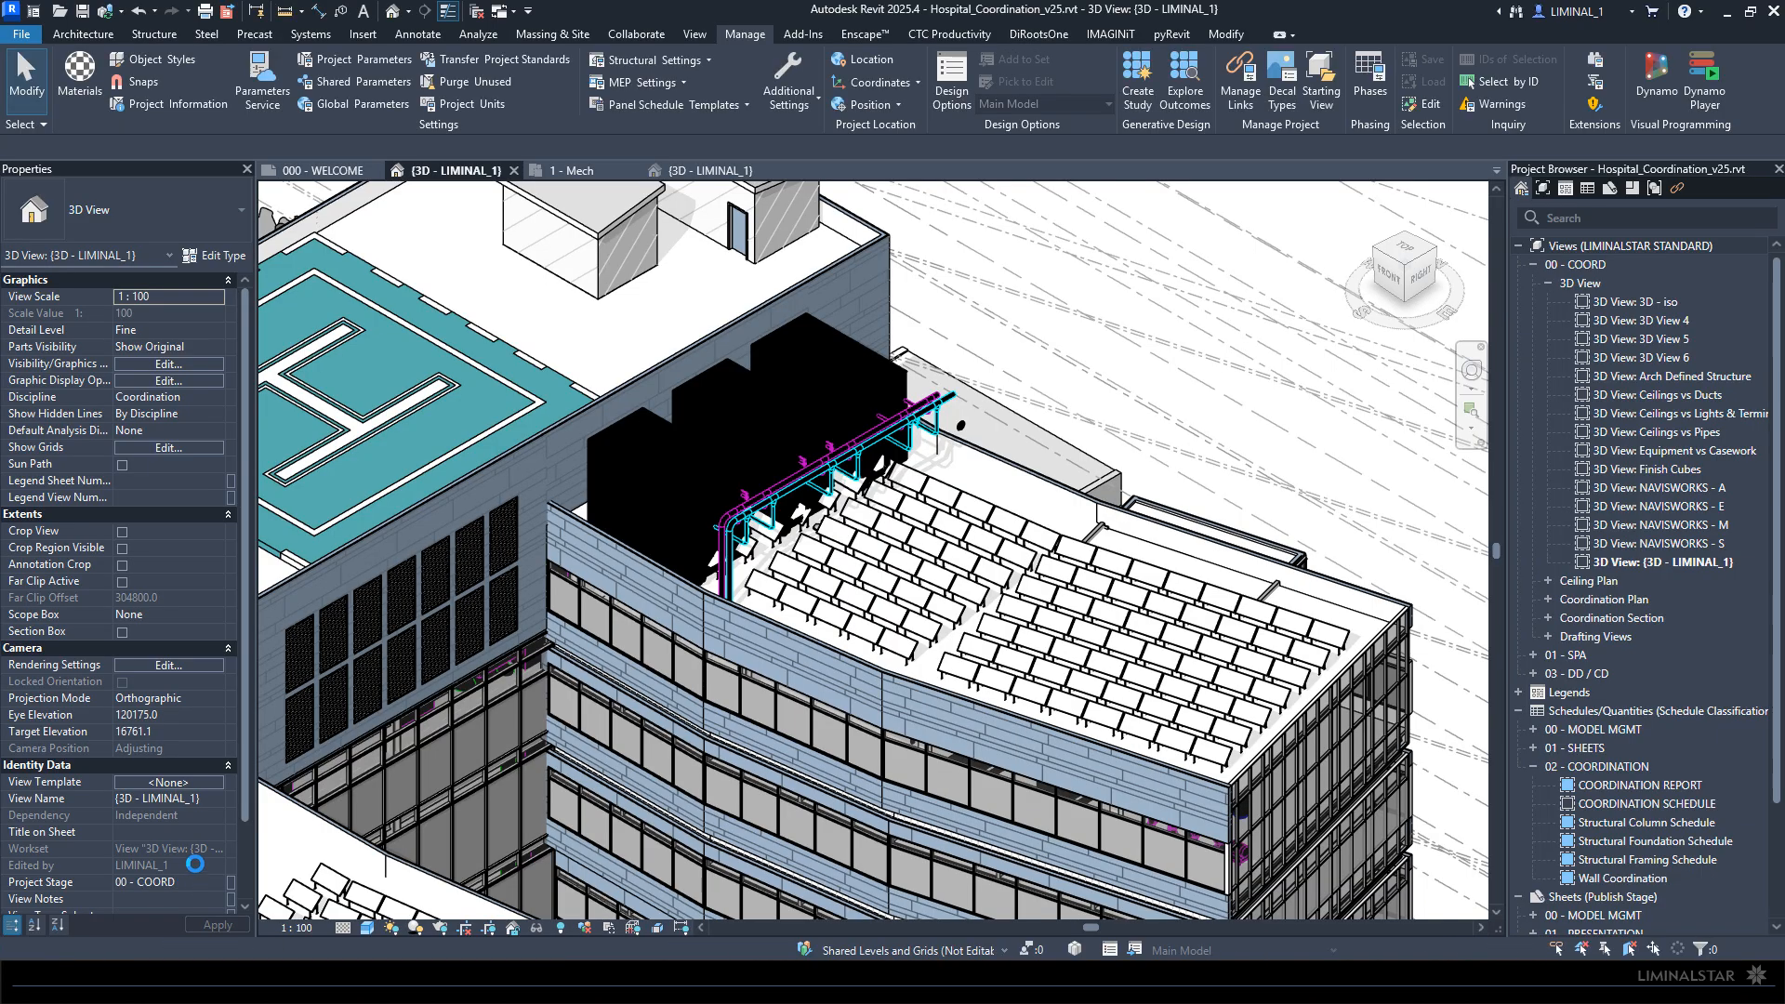
Step: Set the coordination 3D view's phase filter to Show Previous + New
scroll(198, 863, "down", 2)
left_click(217, 865)
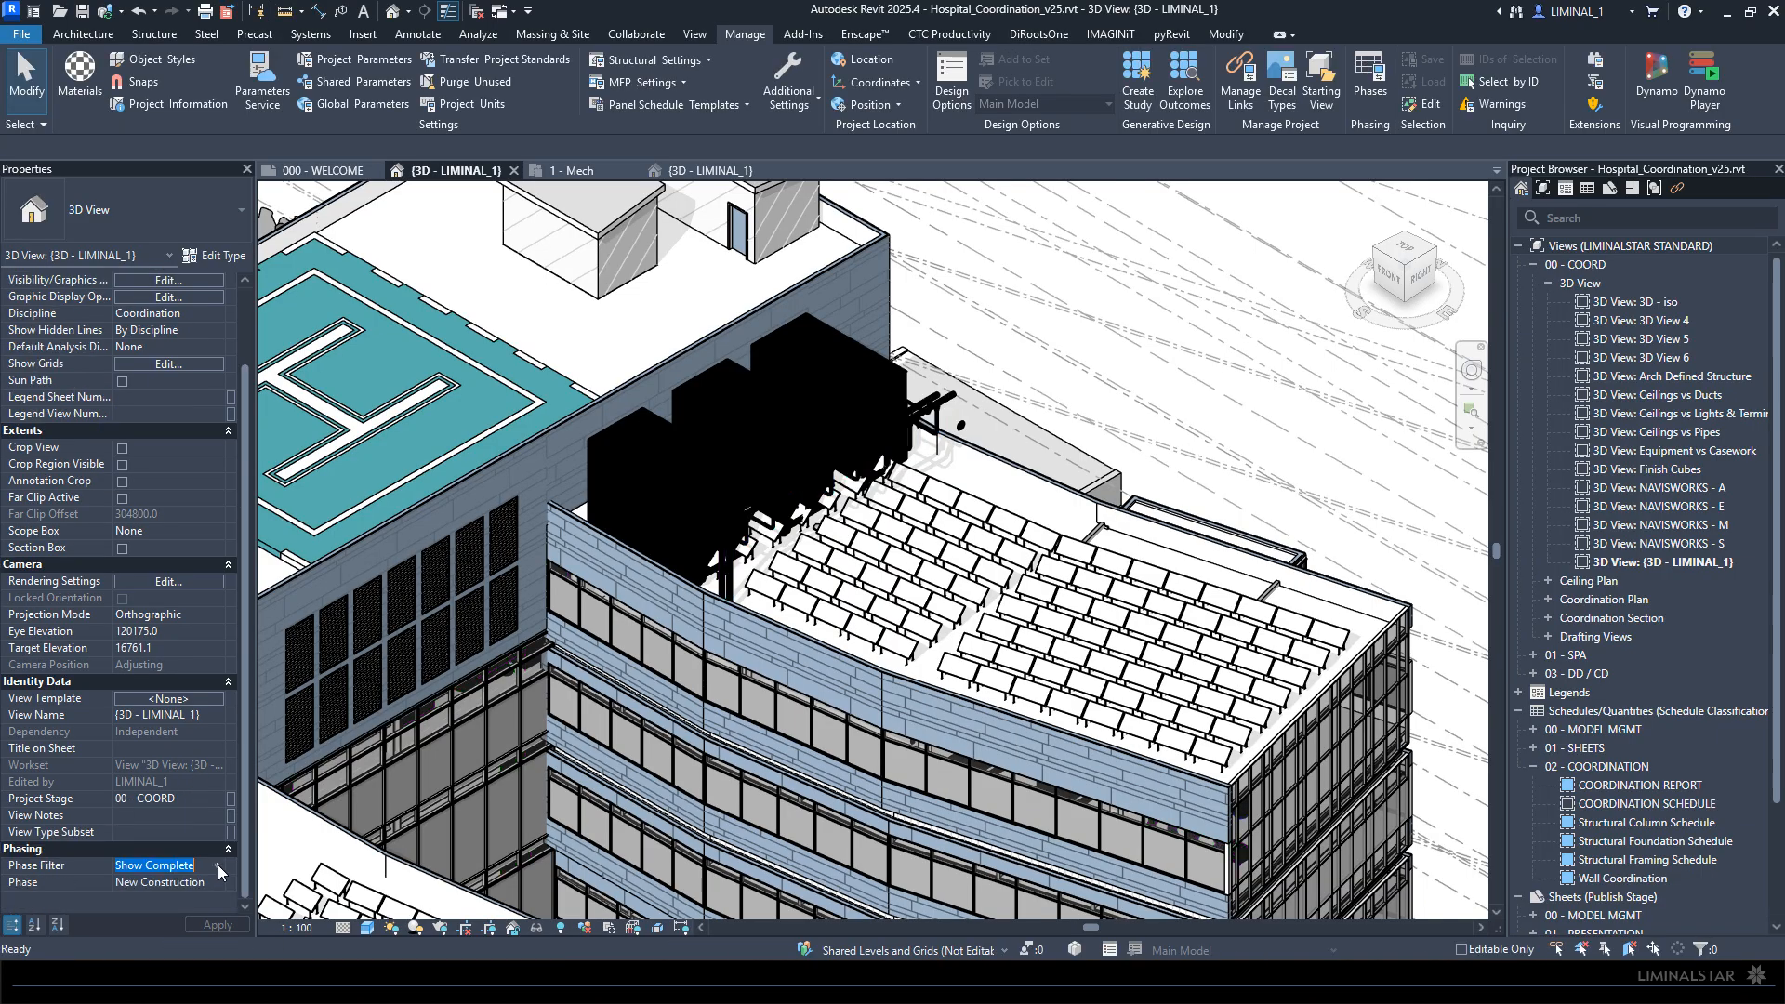
left_click(218, 865)
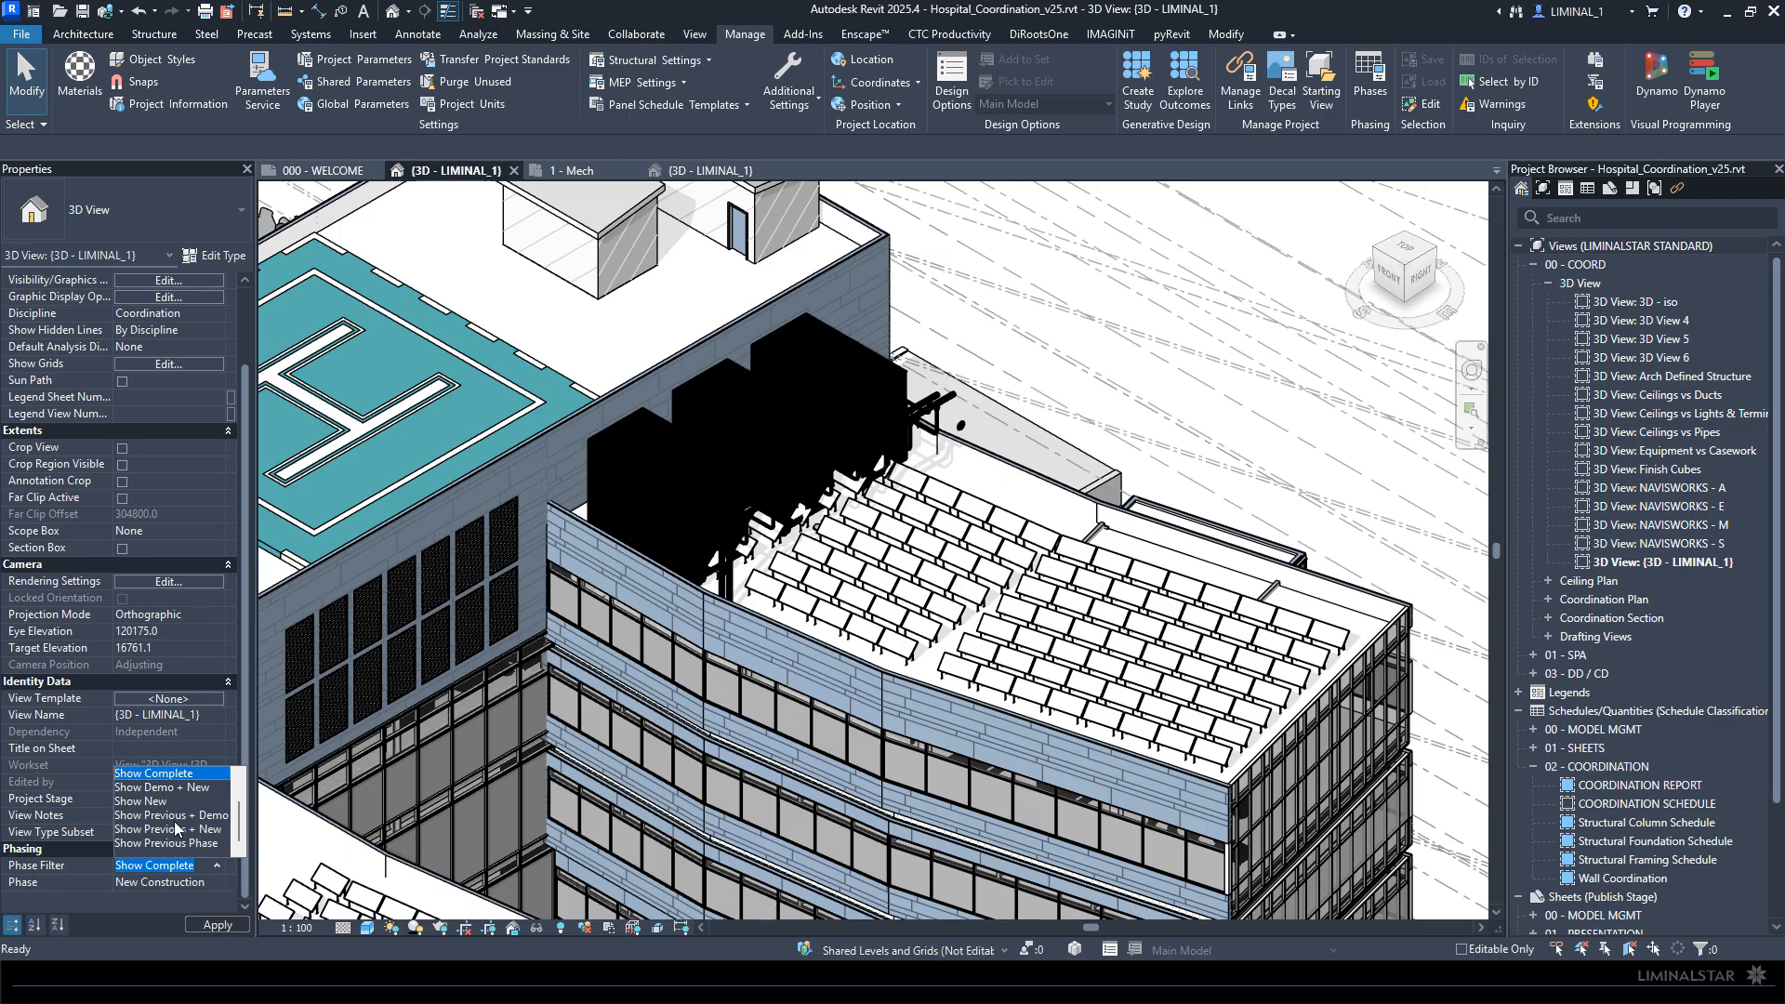
left_click(167, 841)
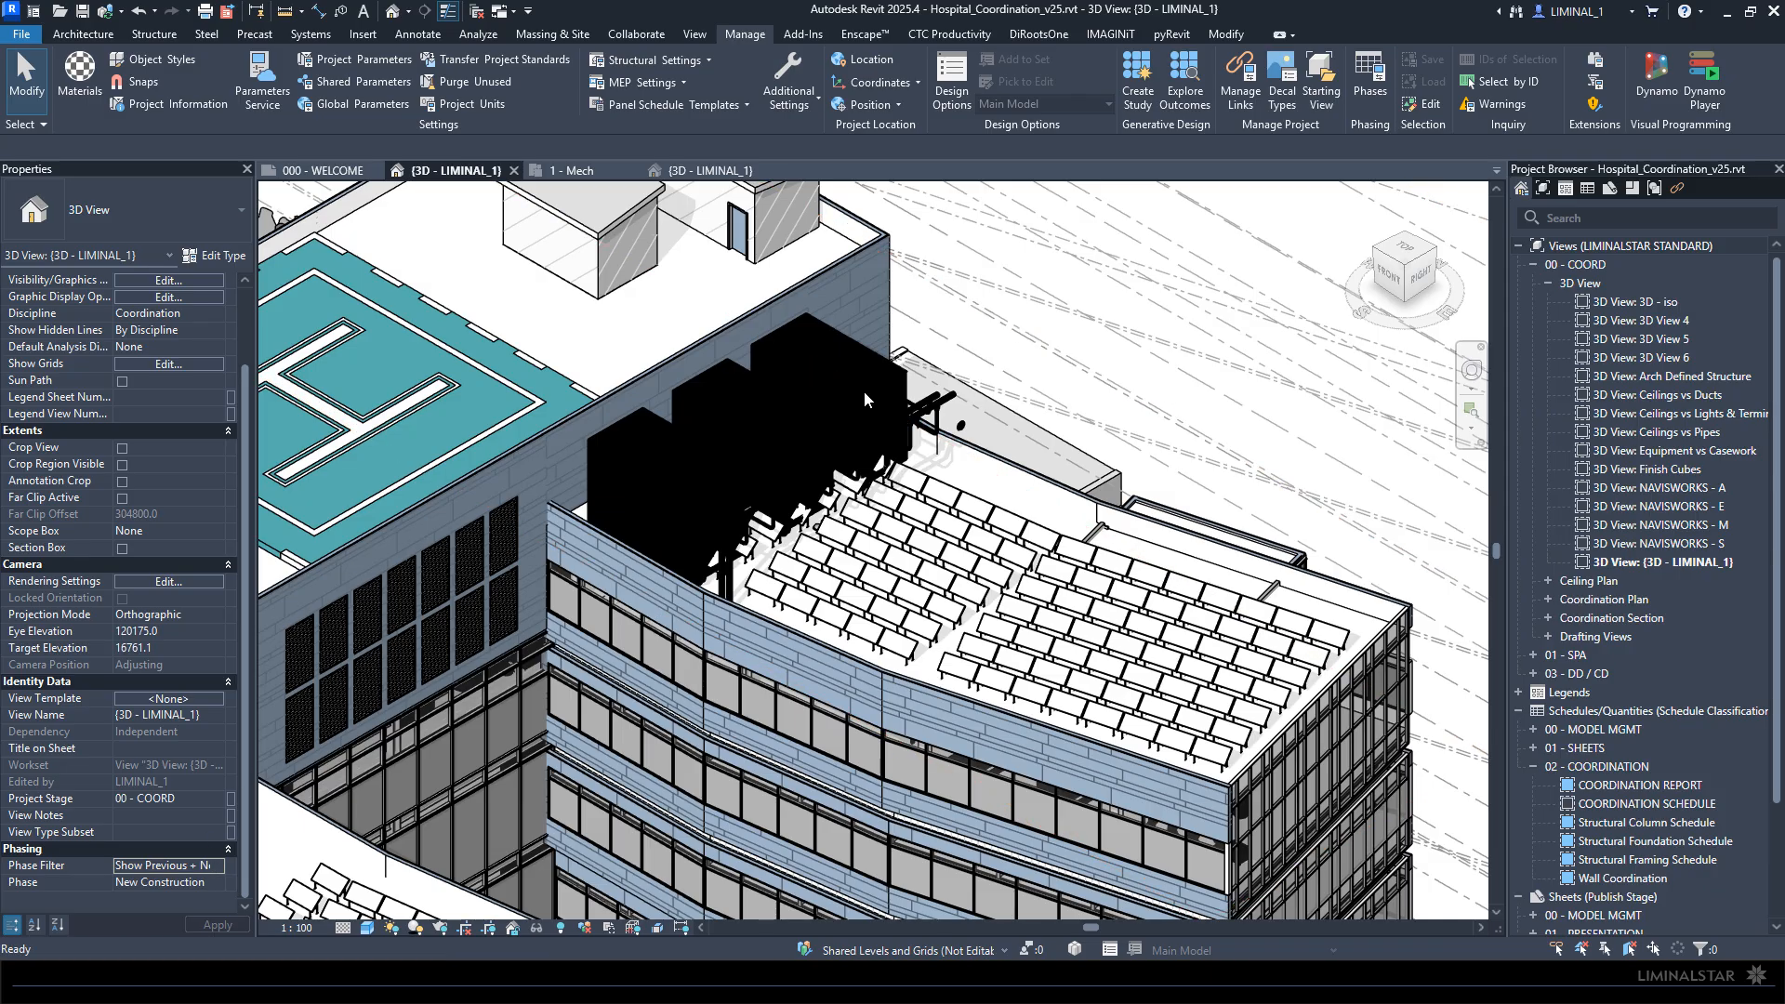
Step: Set the Autodesk_Hospital_HVAC_v25 link's display settings to By host view and accept the view's graphic overrides
key("v")
key("g")
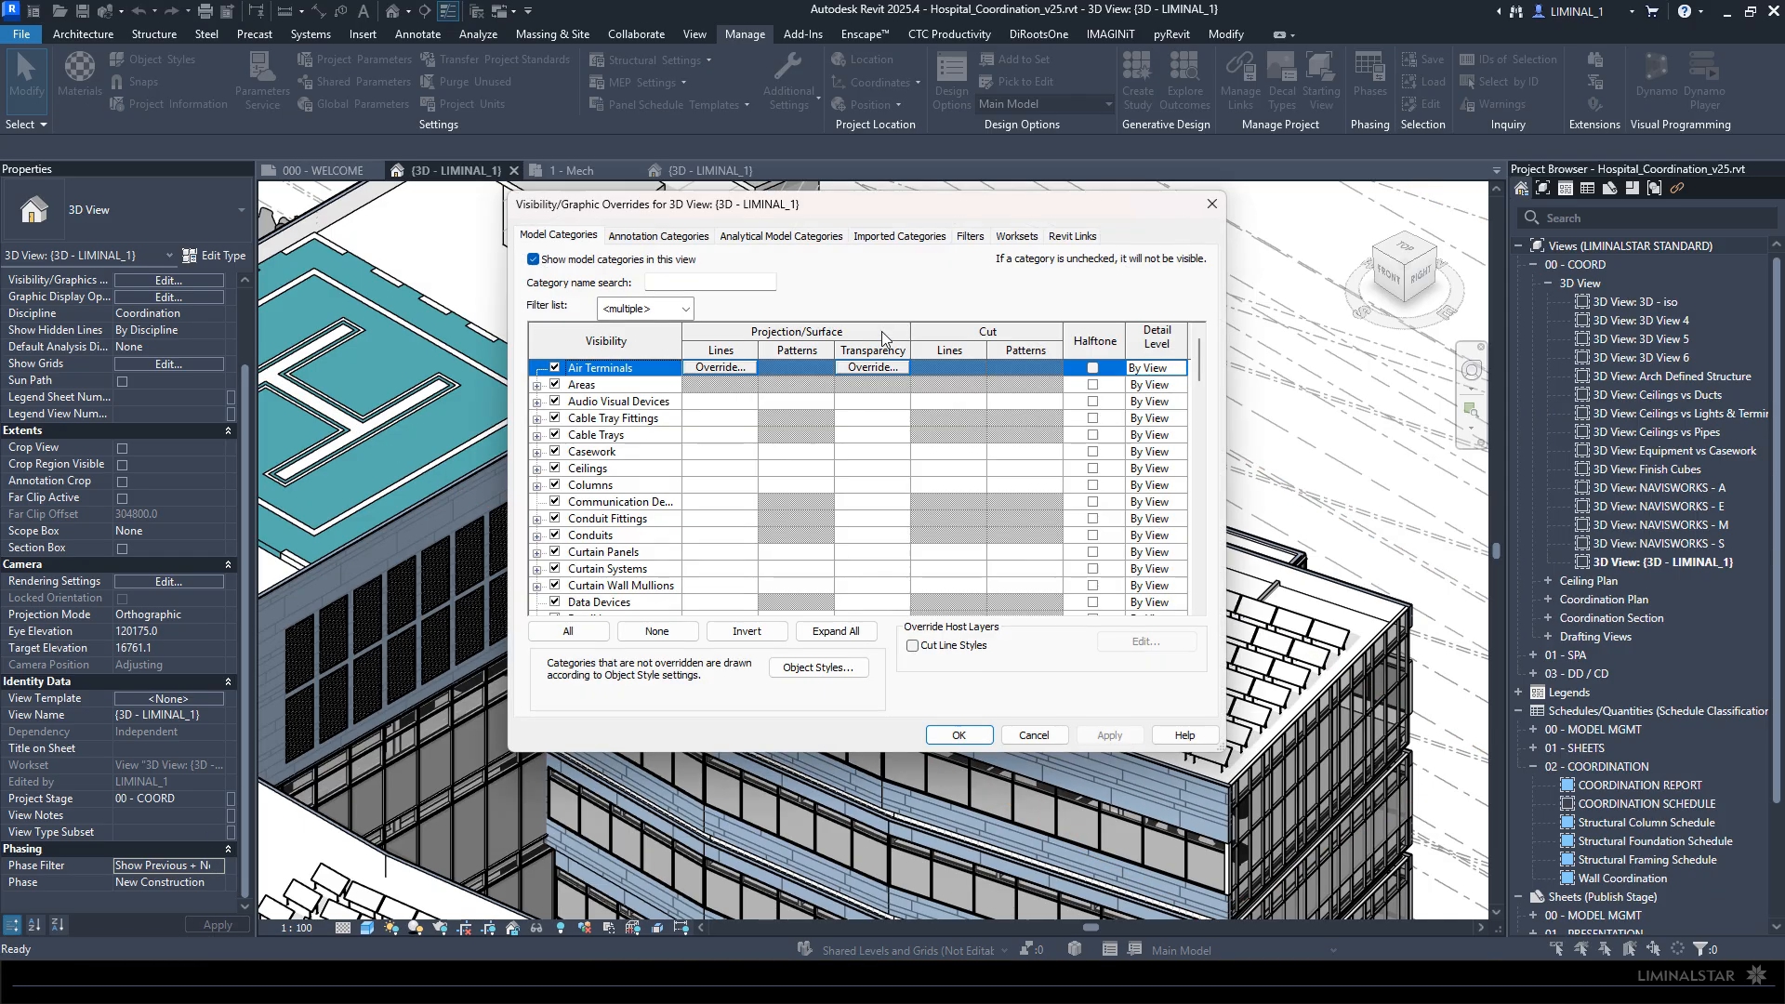
left_click(1072, 235)
left_click(1085, 318)
left_click(1121, 383)
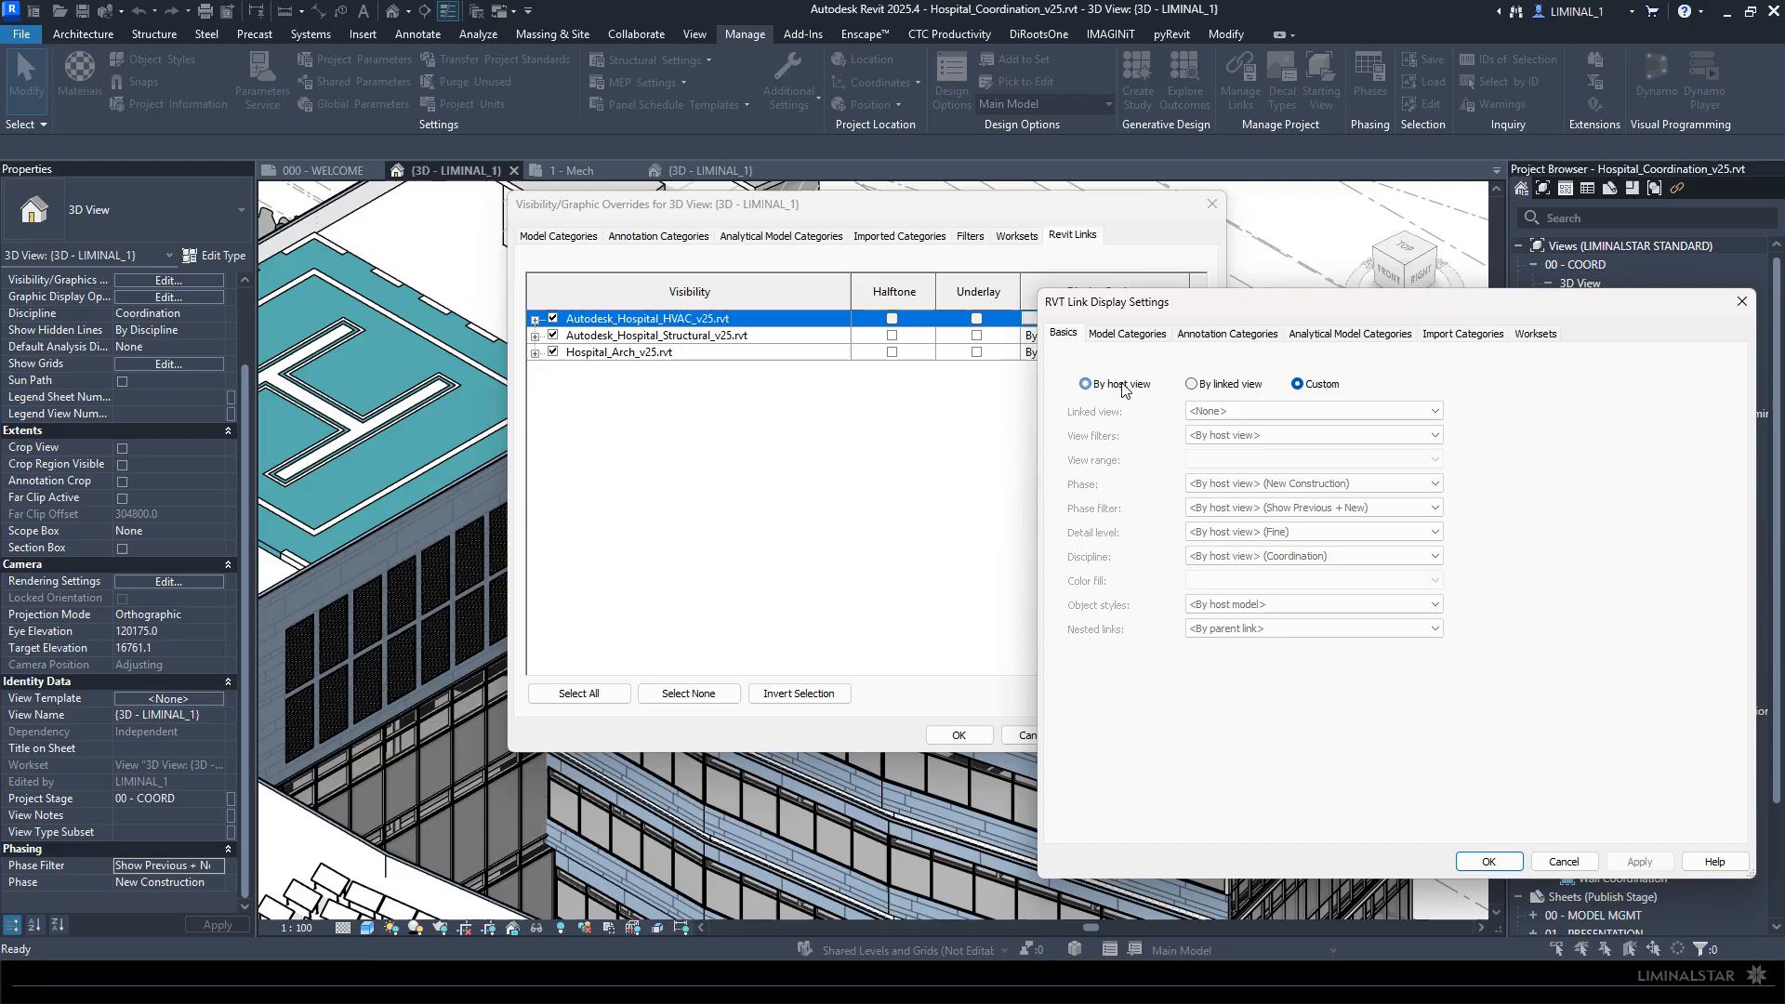
left_click(1489, 861)
left_click(958, 734)
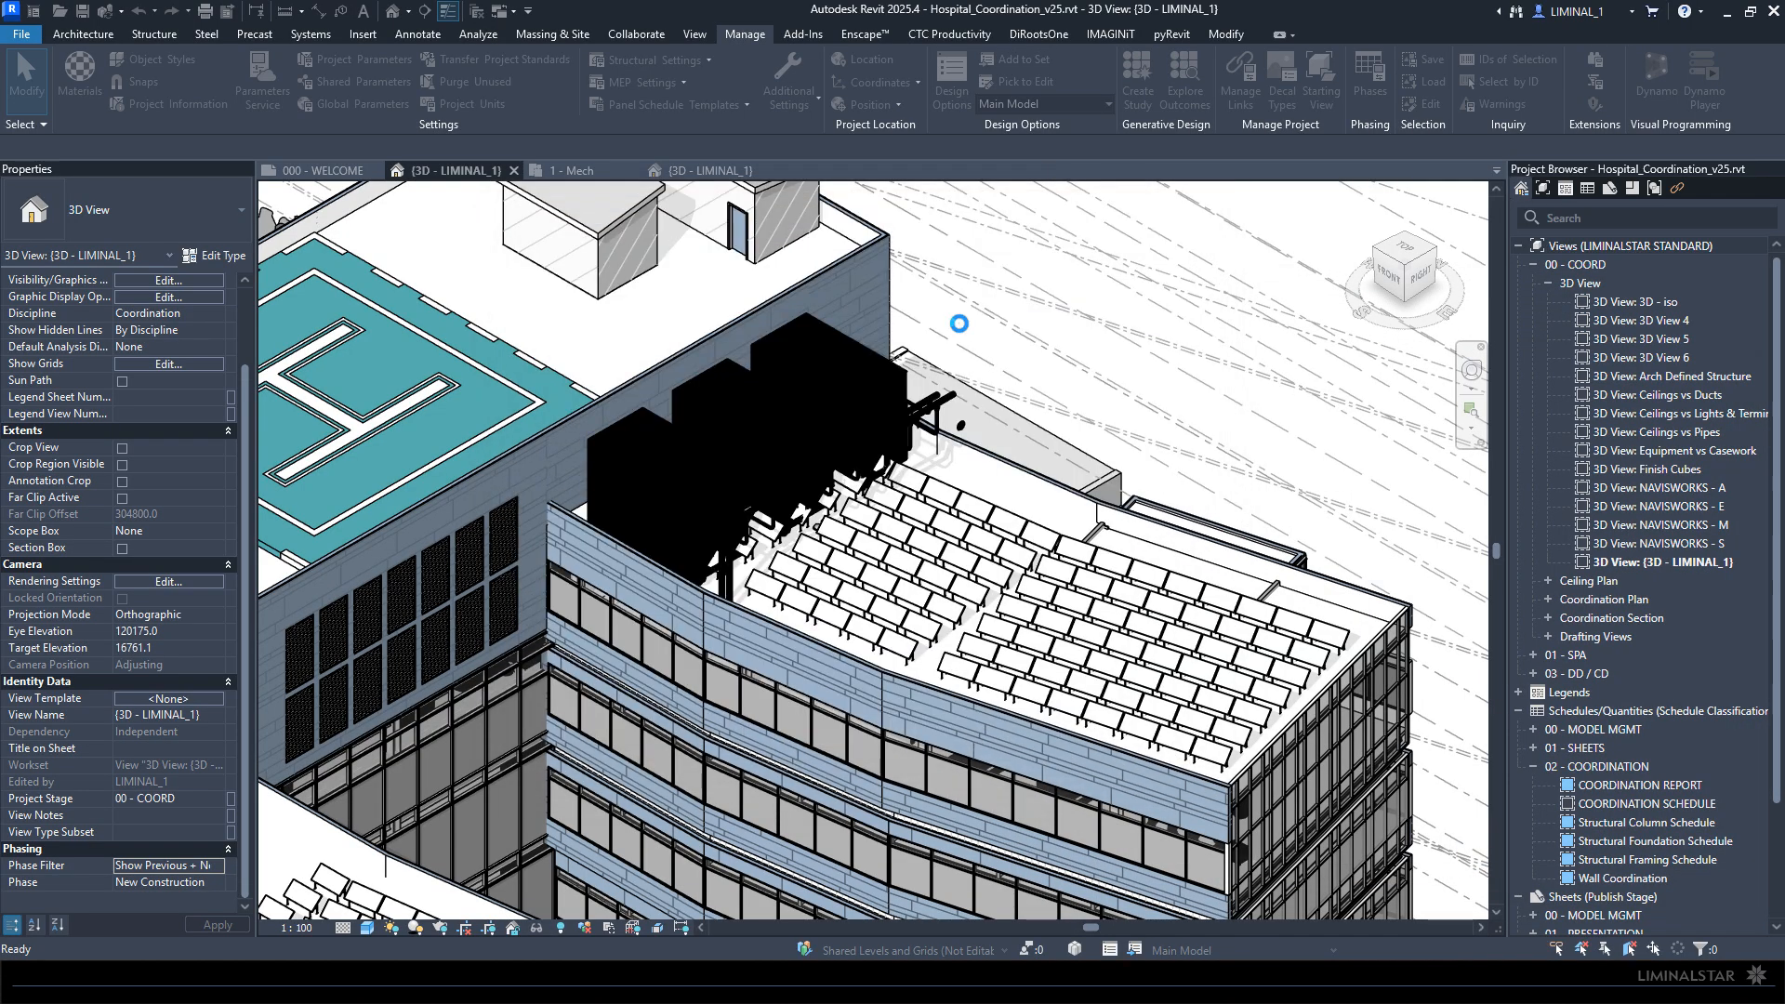